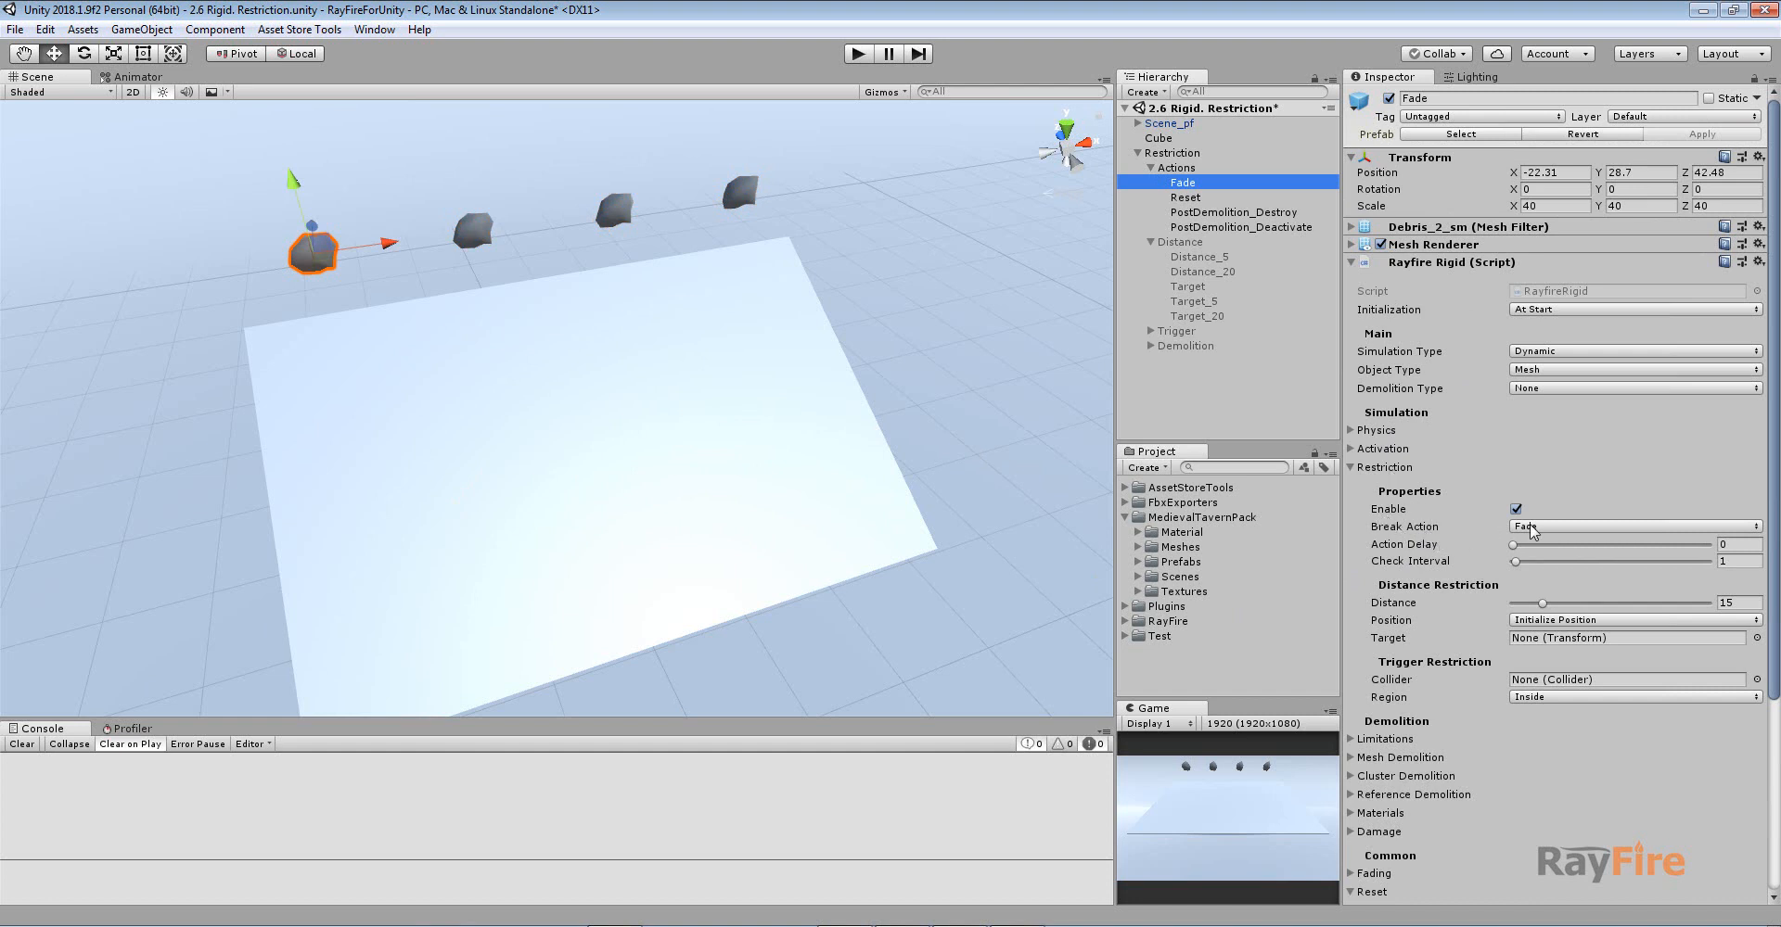
# Step: Examine the restriction Break Action options on the Fade rock and compare them with the setting on the Reset rock
pyautogui.click(1569, 536)
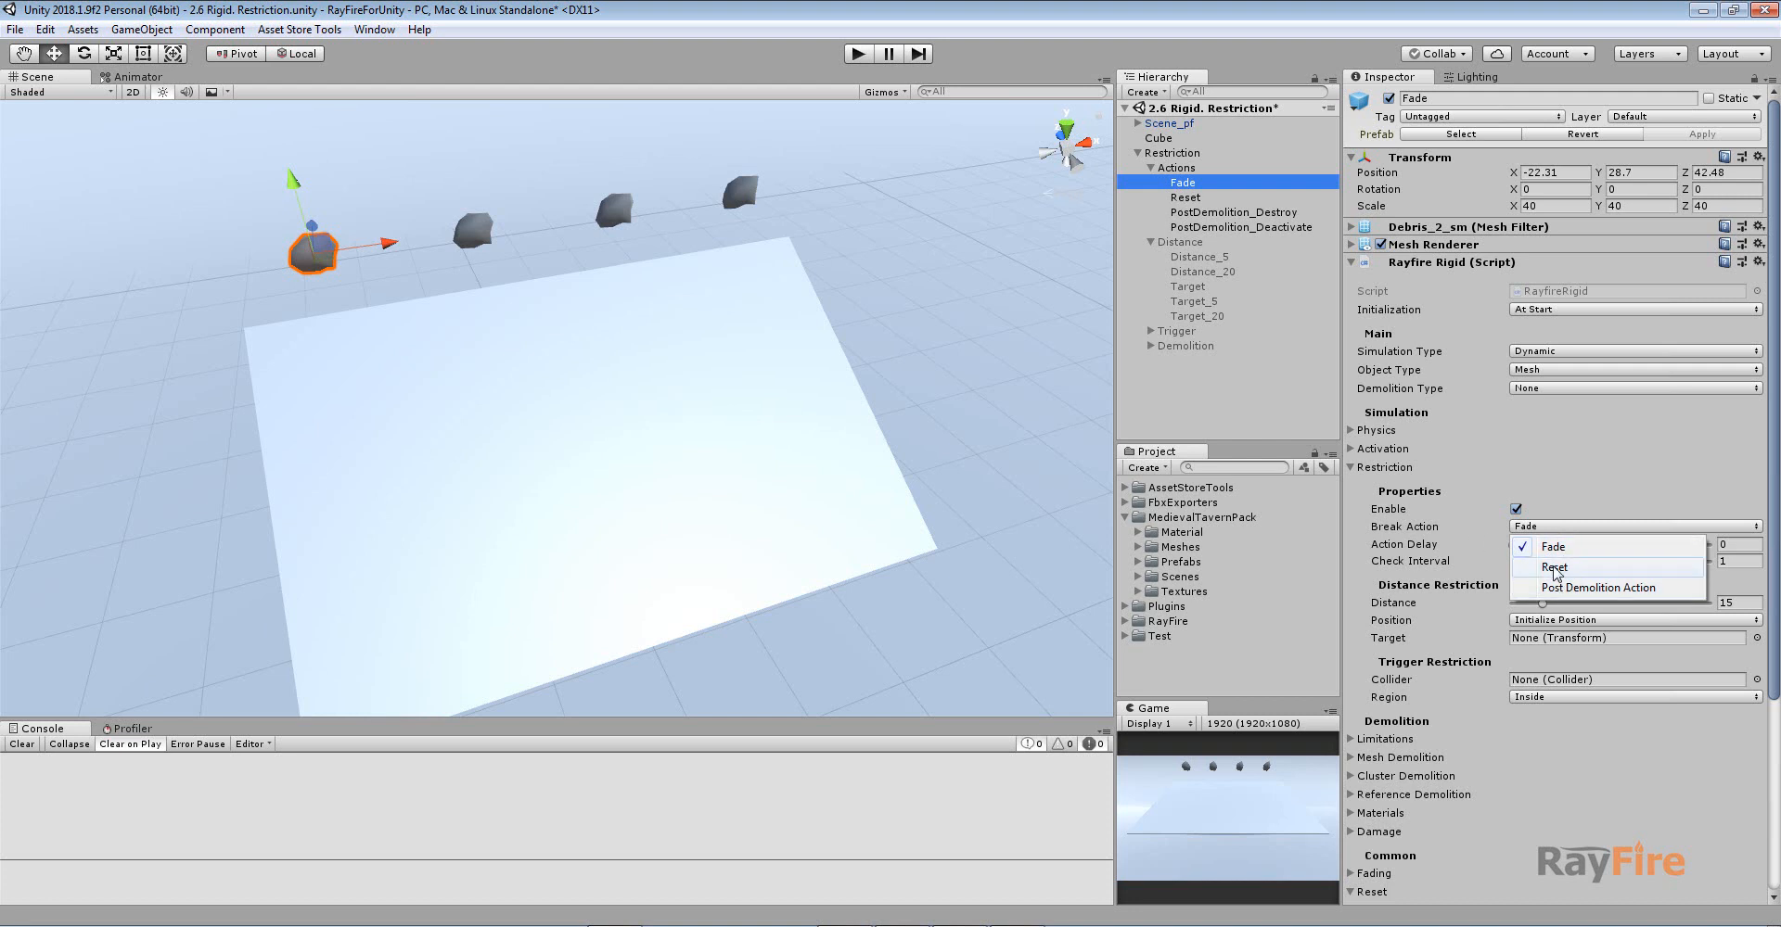
pyautogui.click(1183, 197)
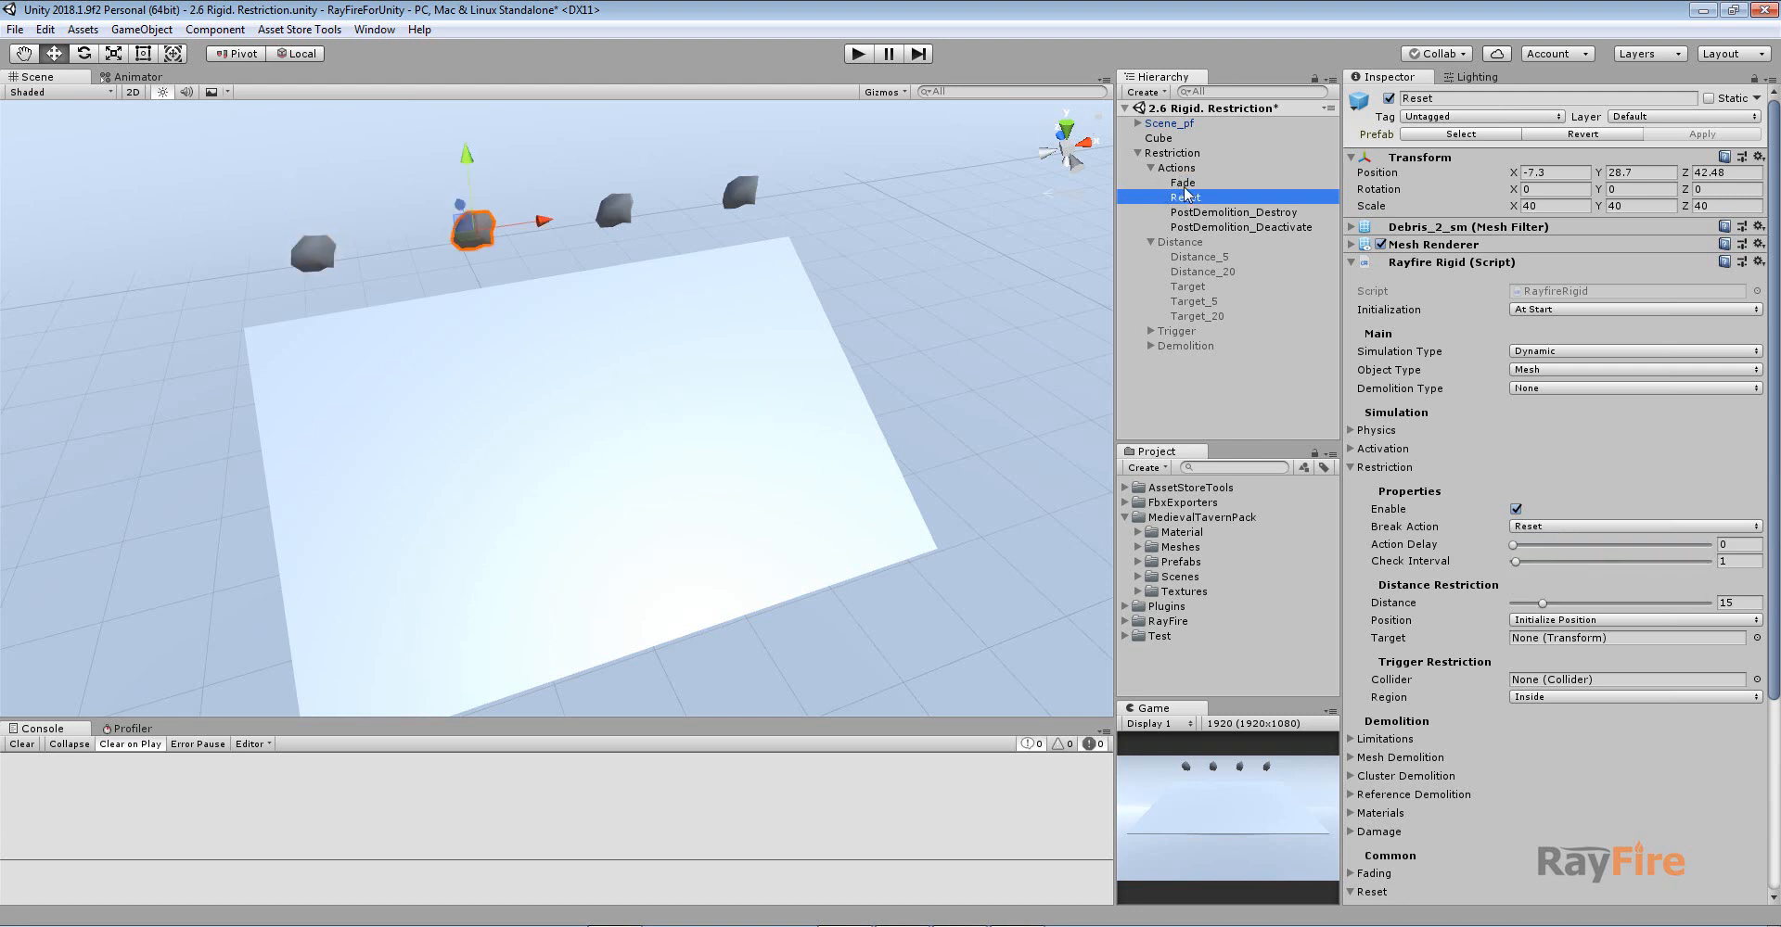
pyautogui.click(1186, 184)
pyautogui.keyDown('shift'); pyautogui.click(1193, 228); pyautogui.keyUp('shift')
pyautogui.click(1185, 184)
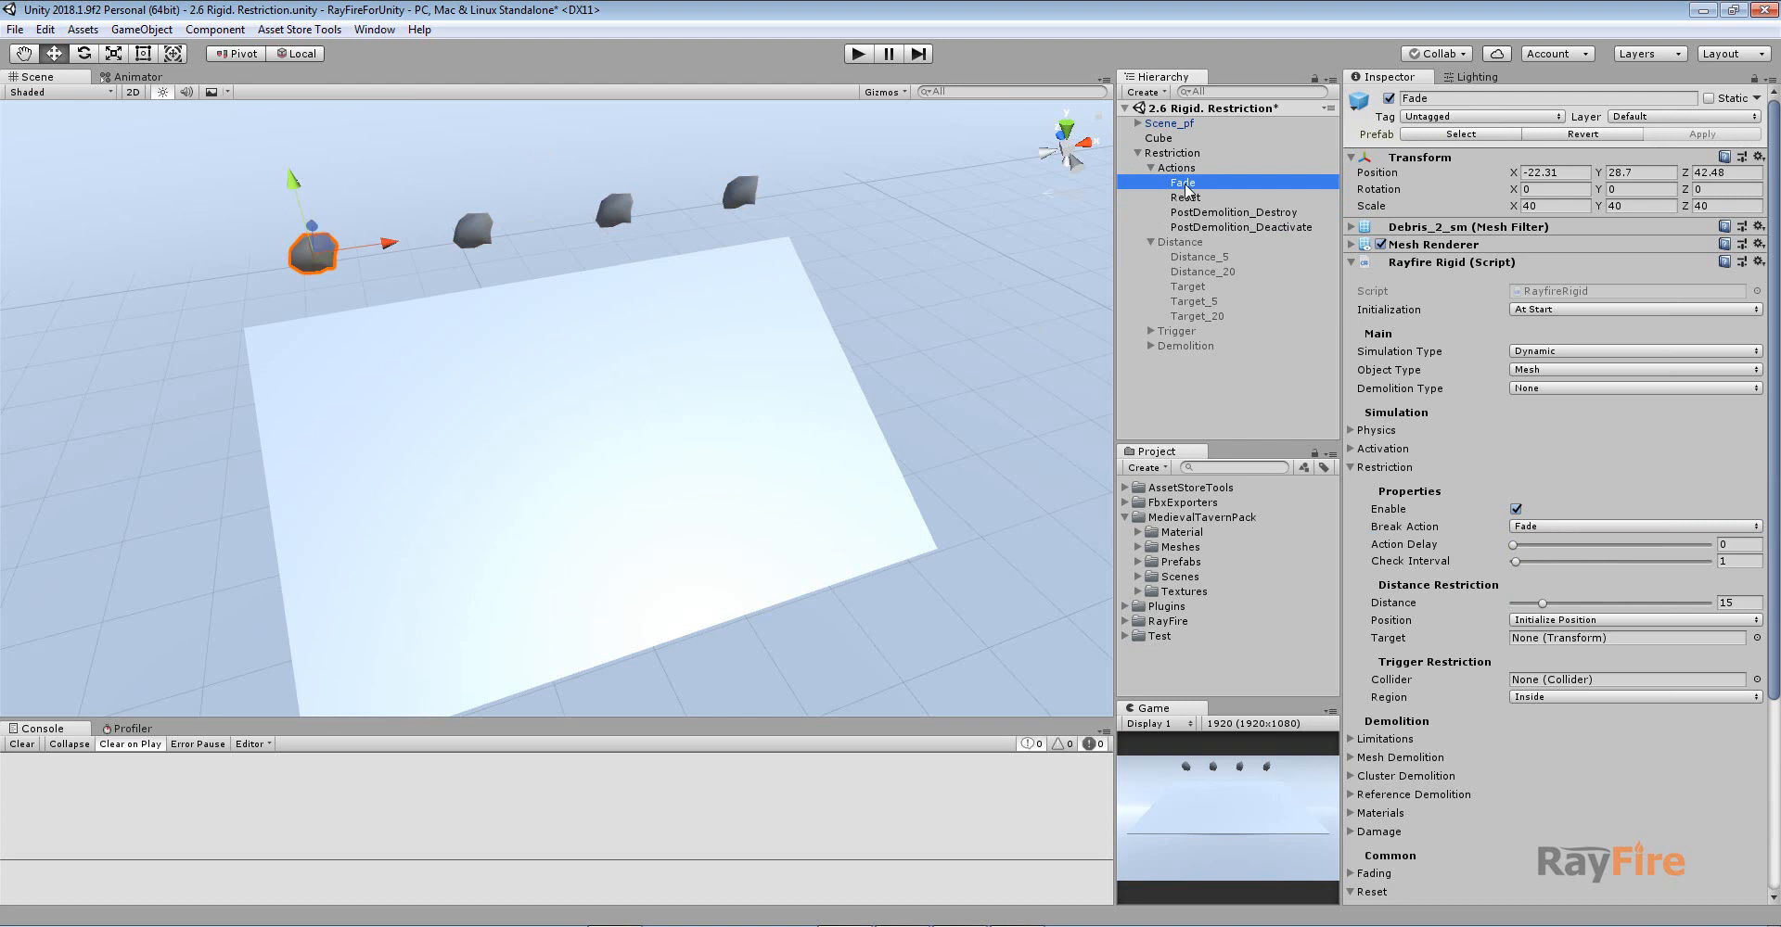
pyautogui.click(1185, 198)
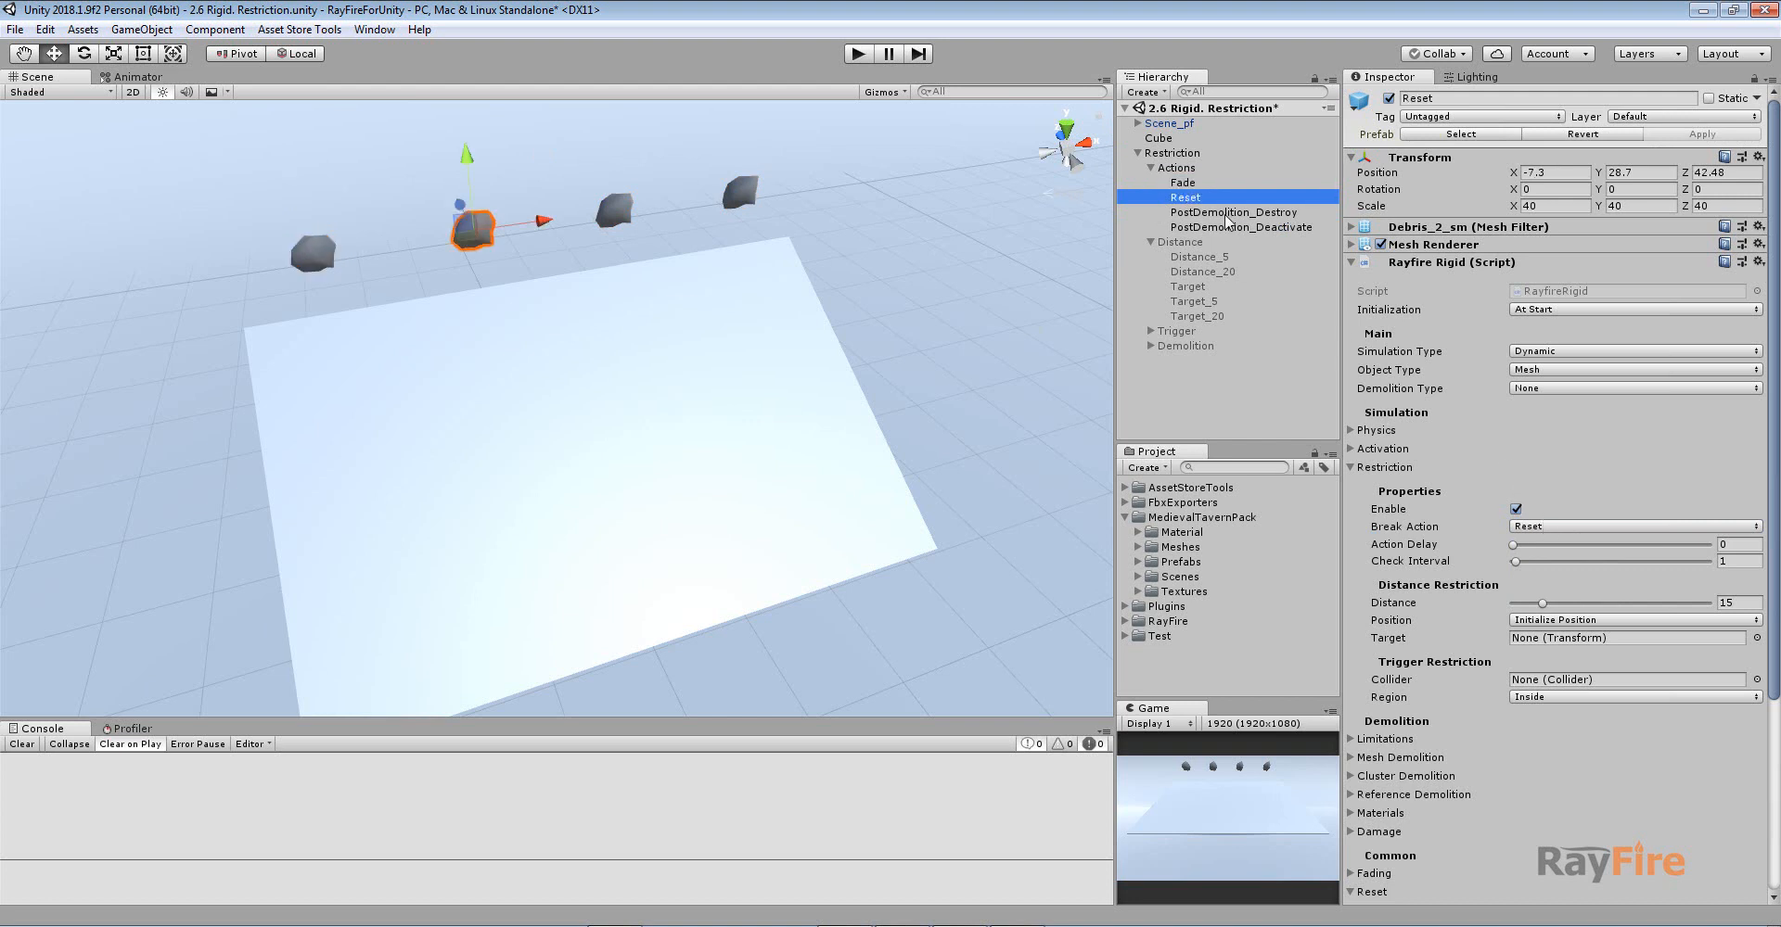
# Step: Review PostDemolition_Destroy's restriction Break Action and the available Post Demolition actions in its Reset settings
pyautogui.click(1226, 213)
pyautogui.click(1541, 527)
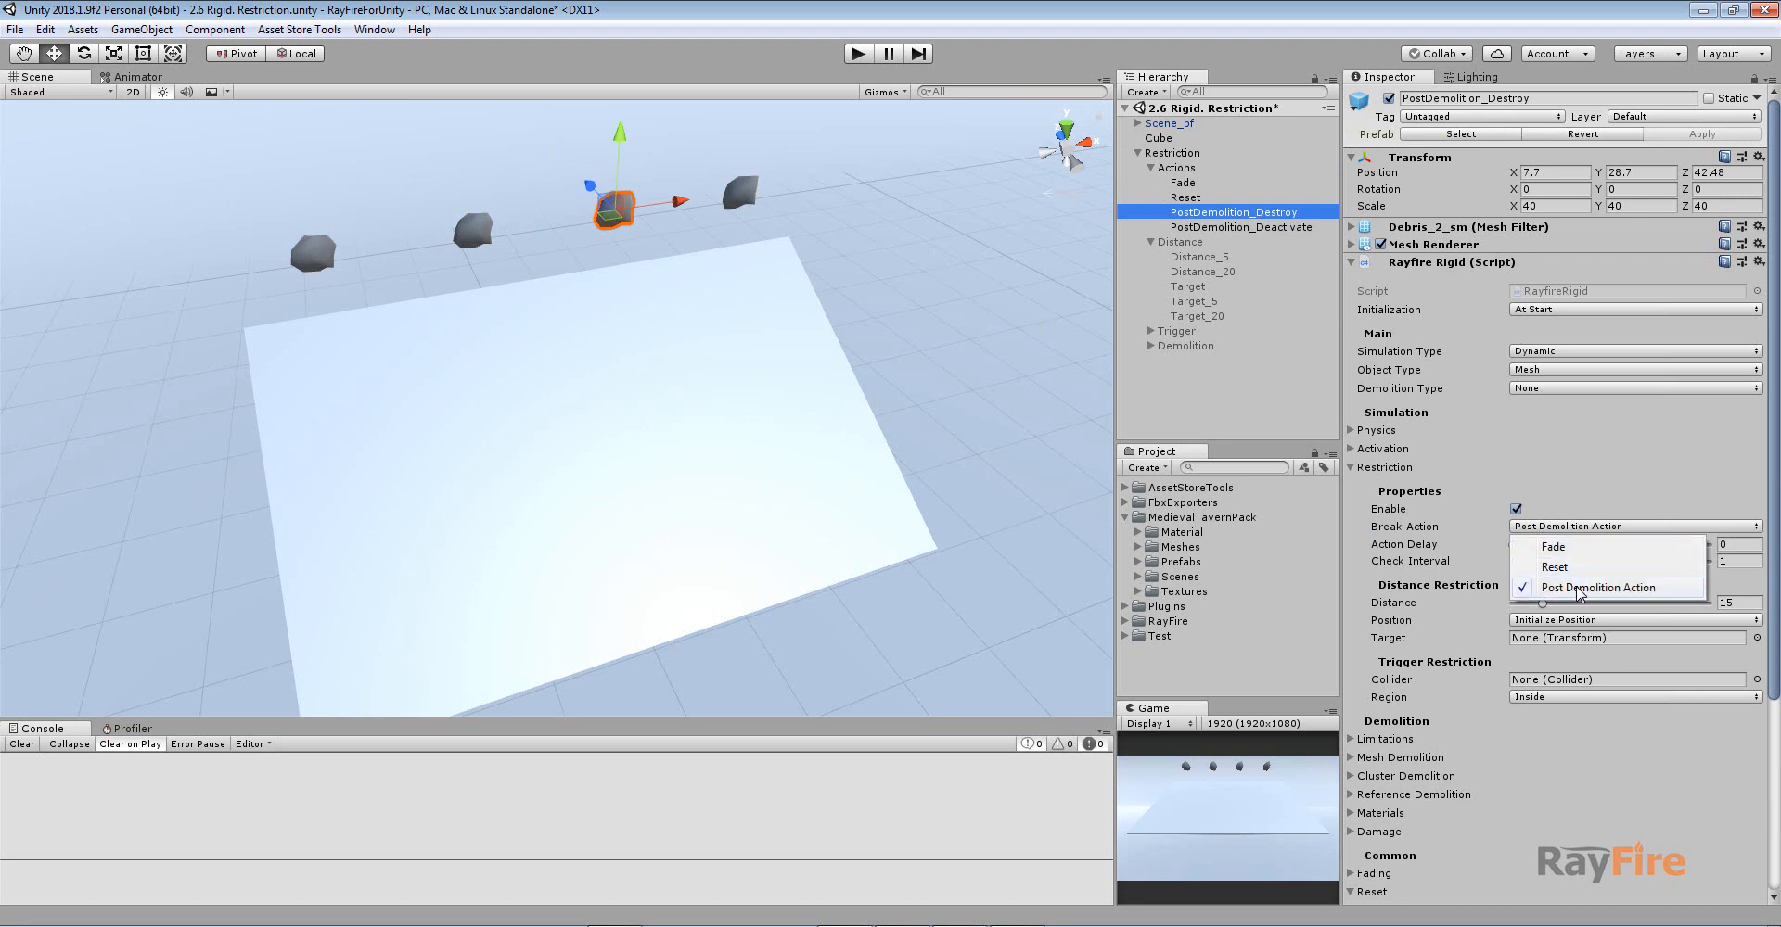
pyautogui.moveTo(1776, 139); pyautogui.dragTo(1776, 480)
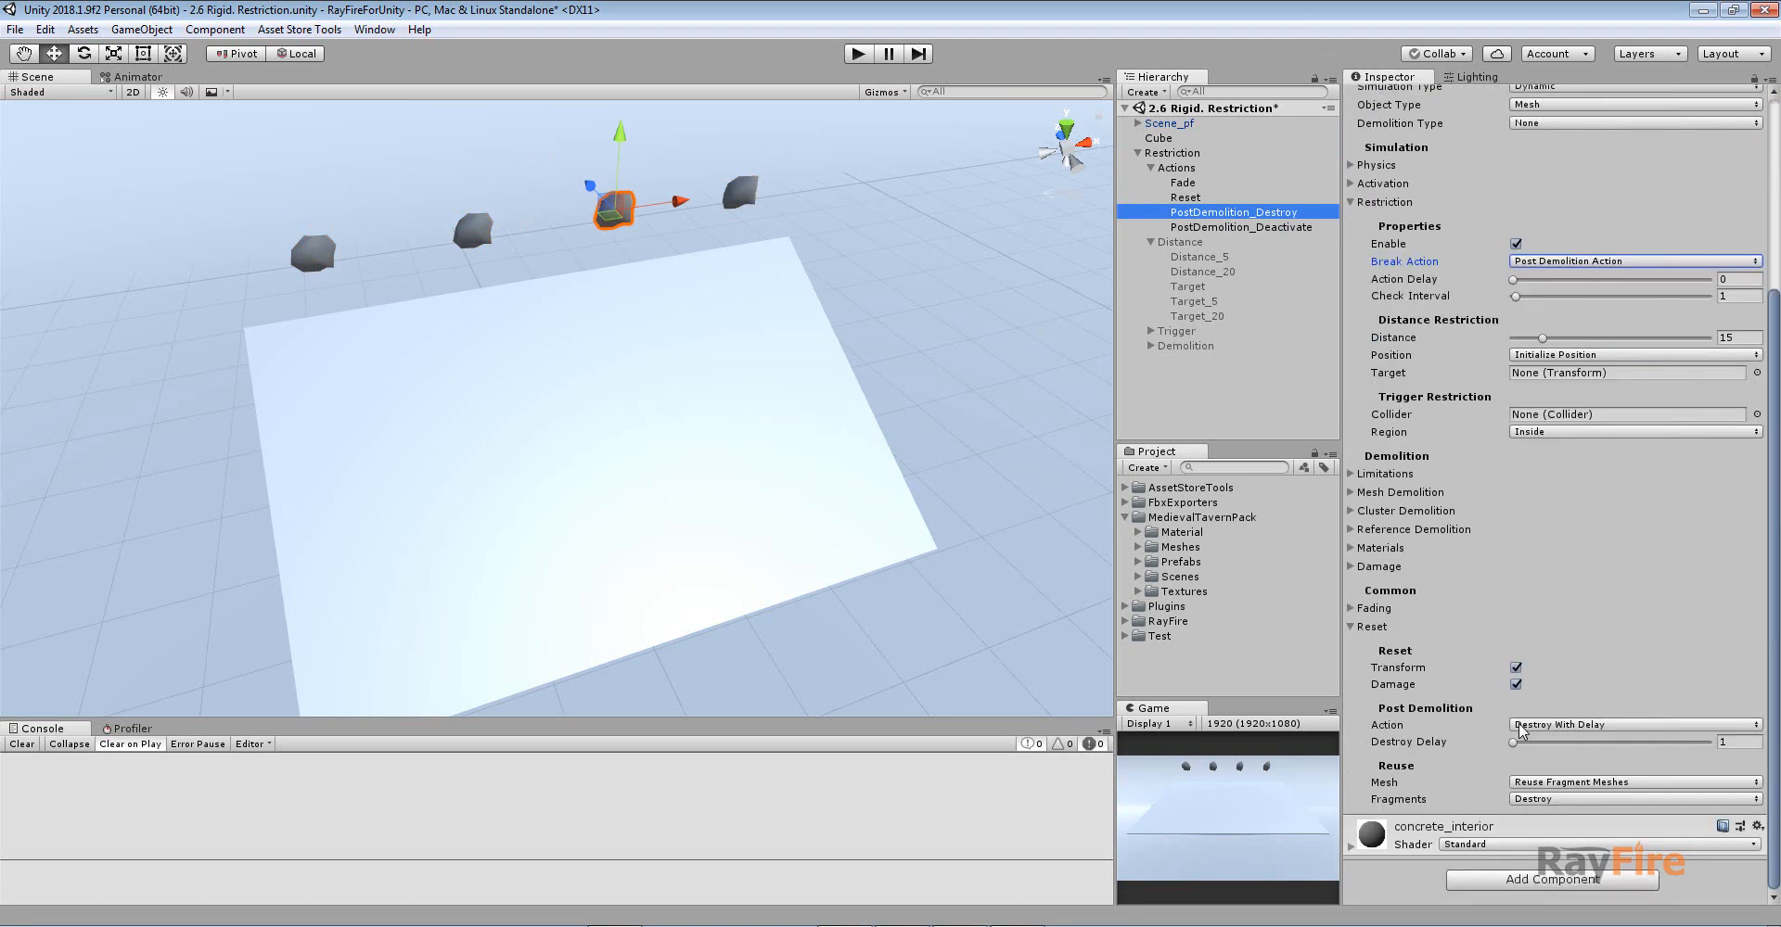
pyautogui.click(1558, 725)
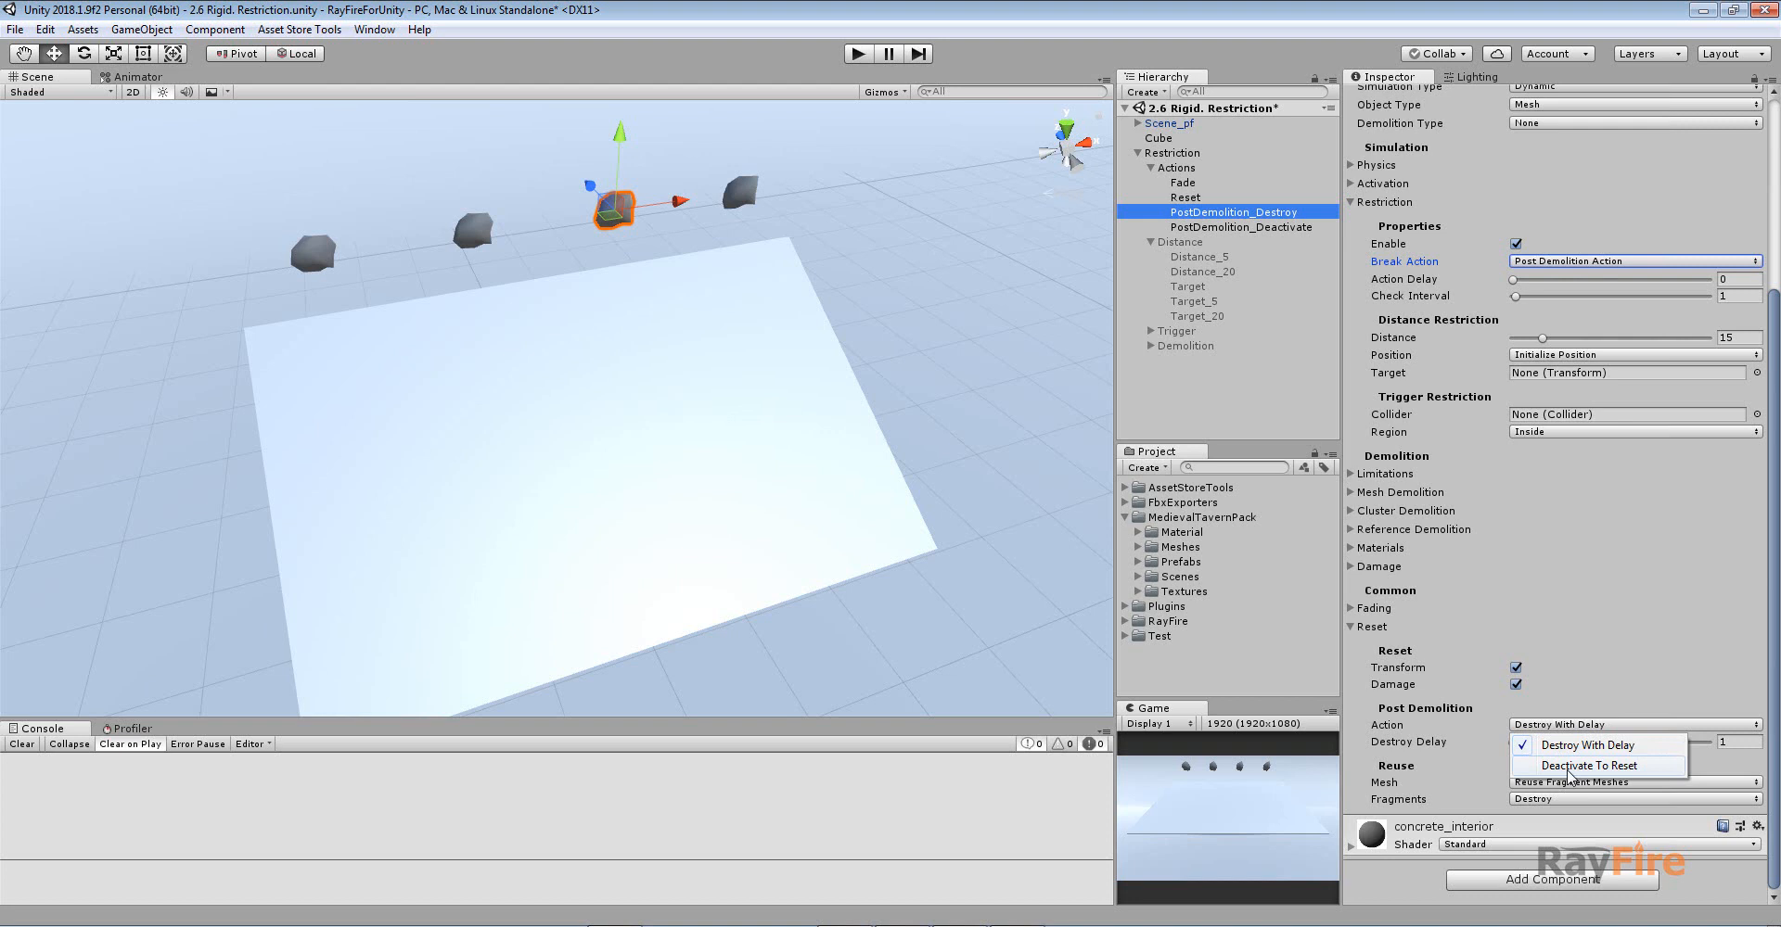
pyautogui.click(1374, 620)
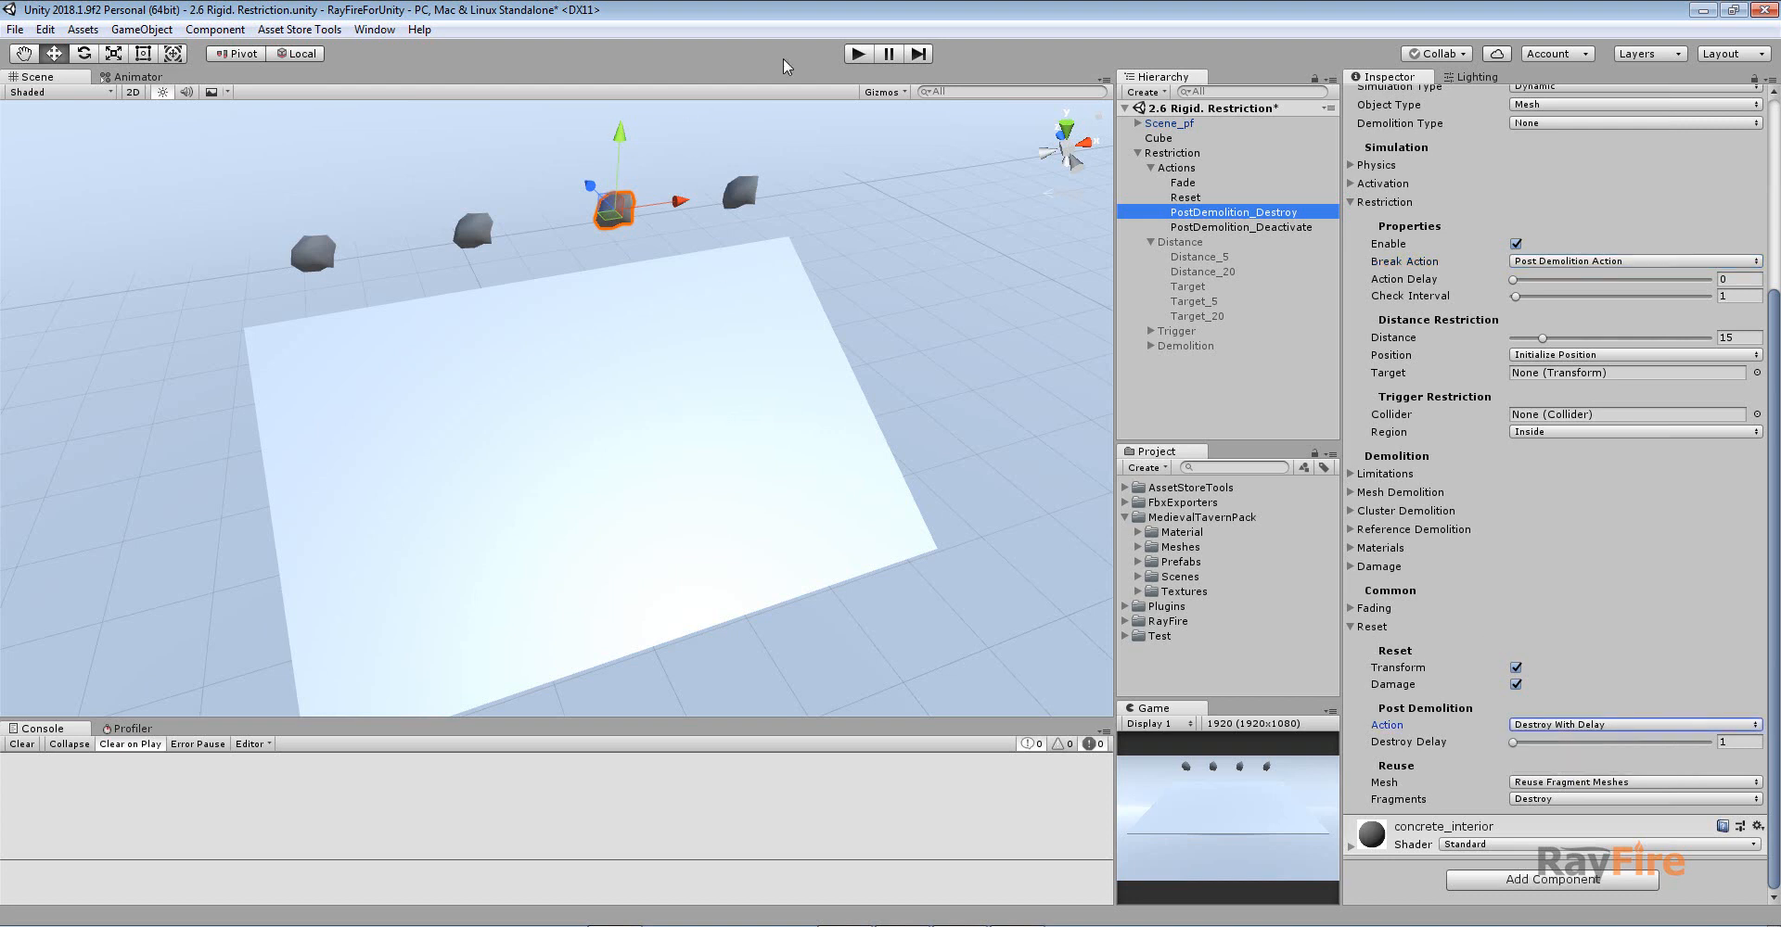
# Step: Start the simulation paused, check the Check Interval and Distance of all four rocks together, and resume playback
pyautogui.click(855, 56)
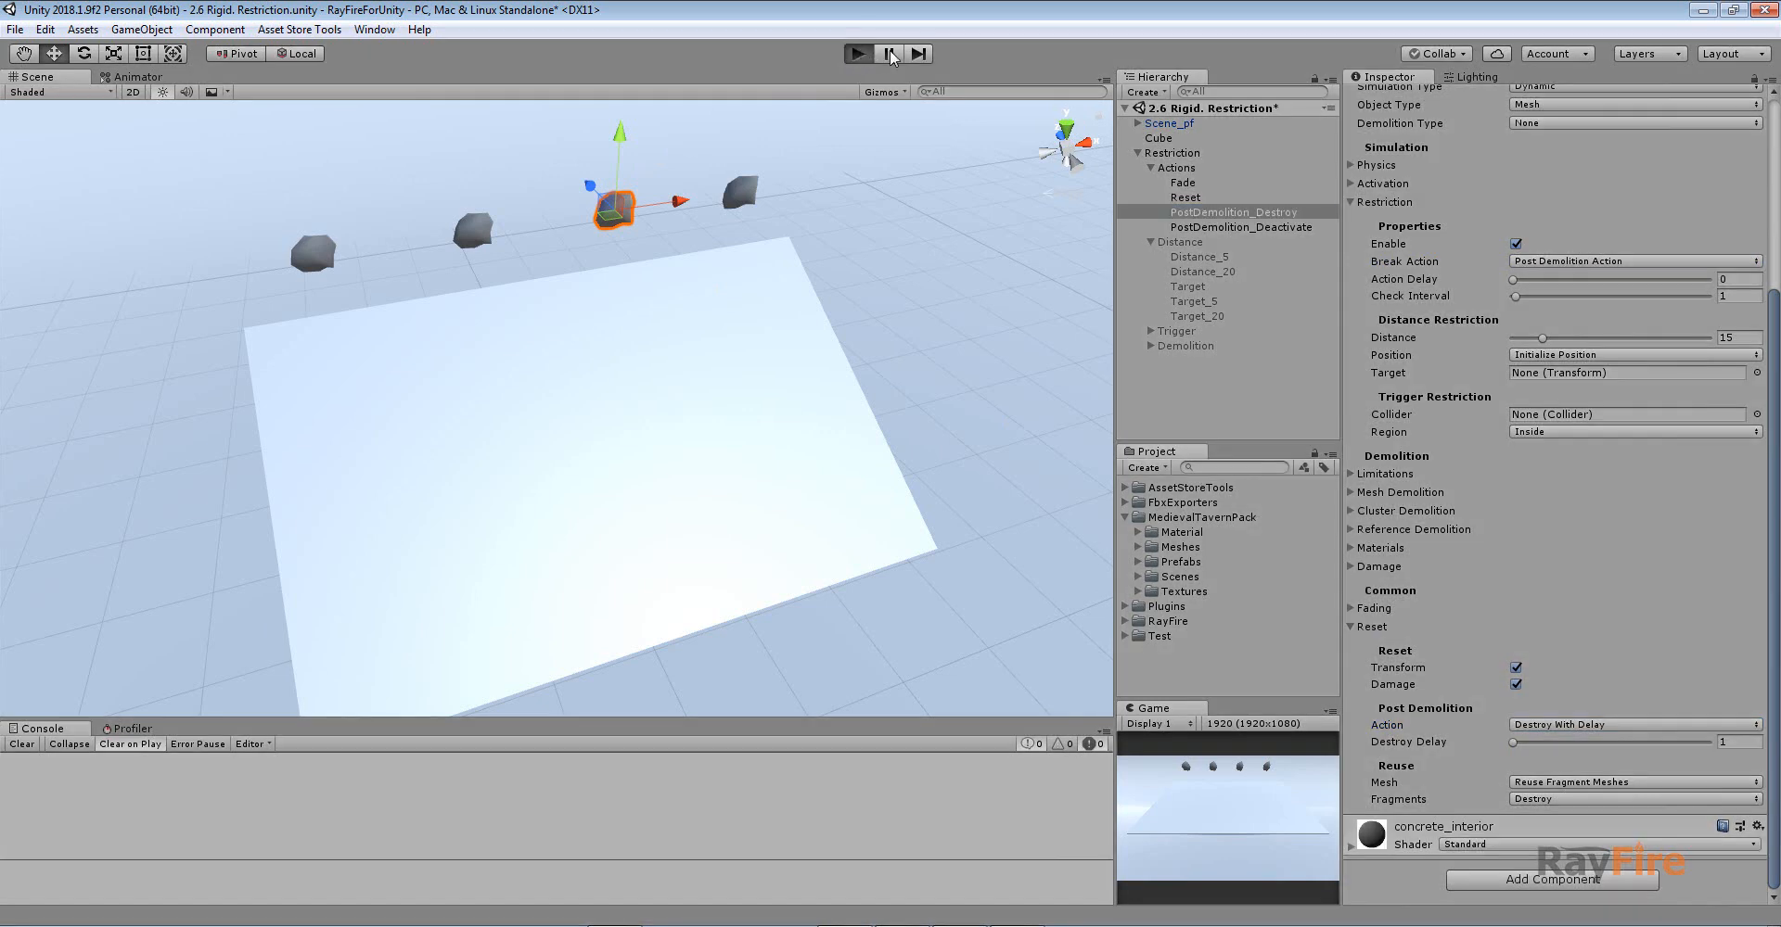
pyautogui.moveTo(147, 148); pyautogui.dragTo(790, 253)
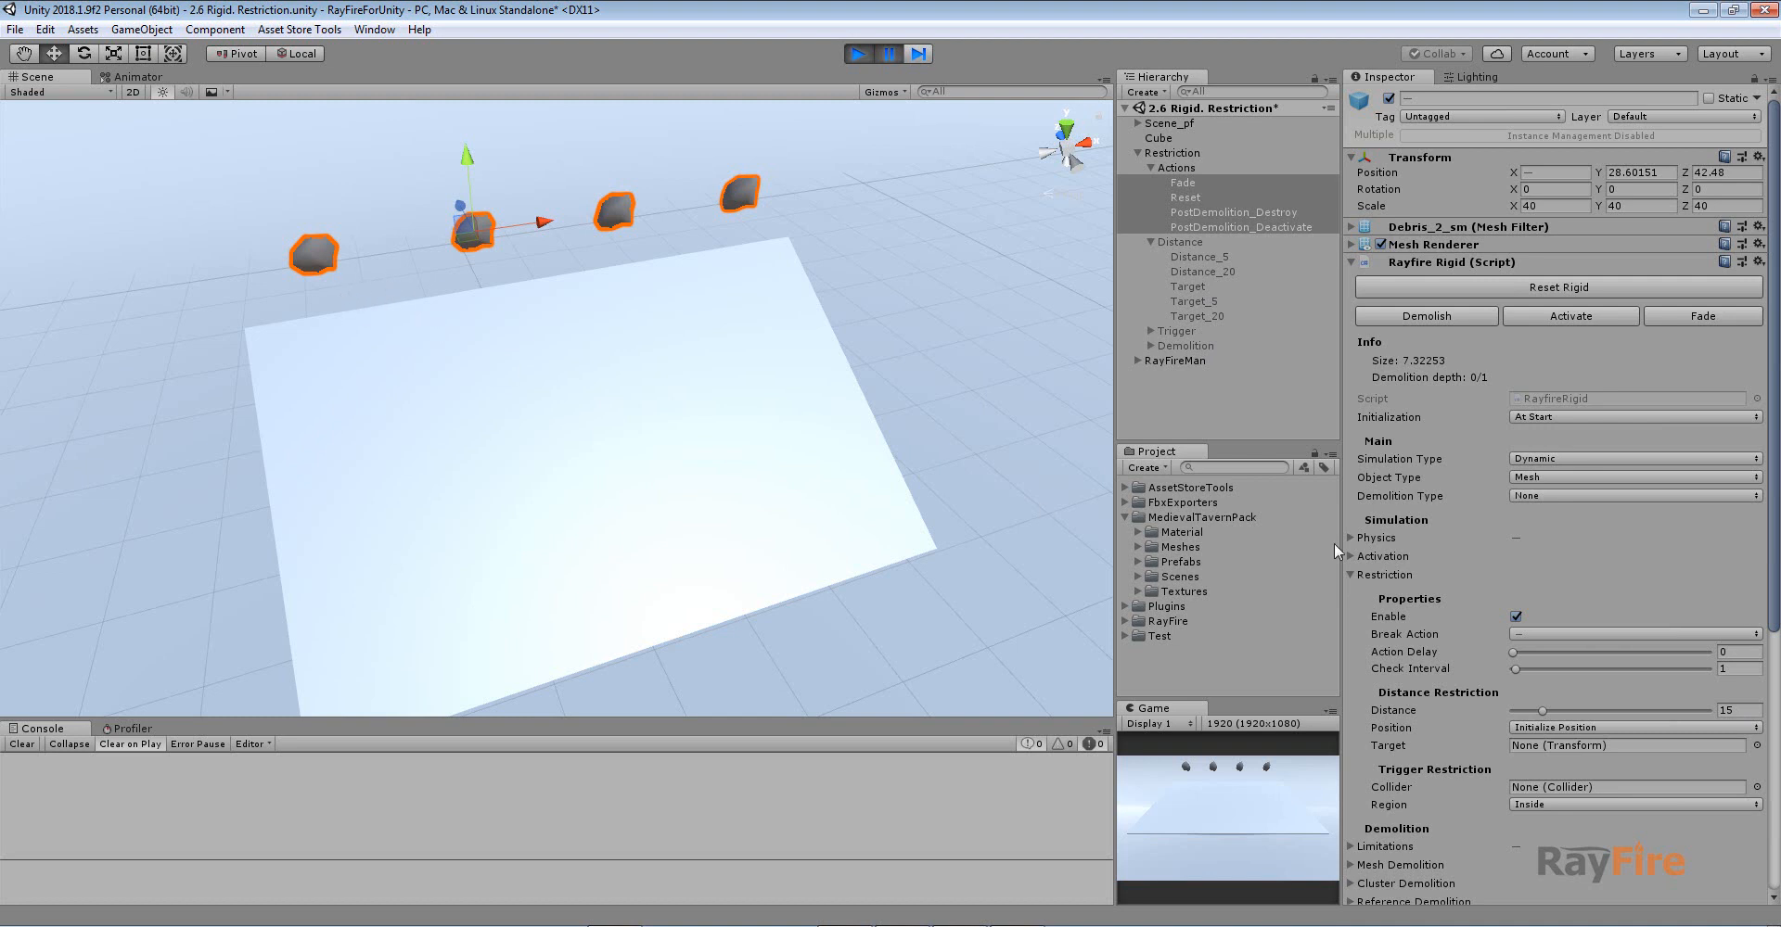
pyautogui.click(1736, 668)
pyautogui.click(1746, 710)
pyautogui.click(889, 53)
pyautogui.click(497, 211)
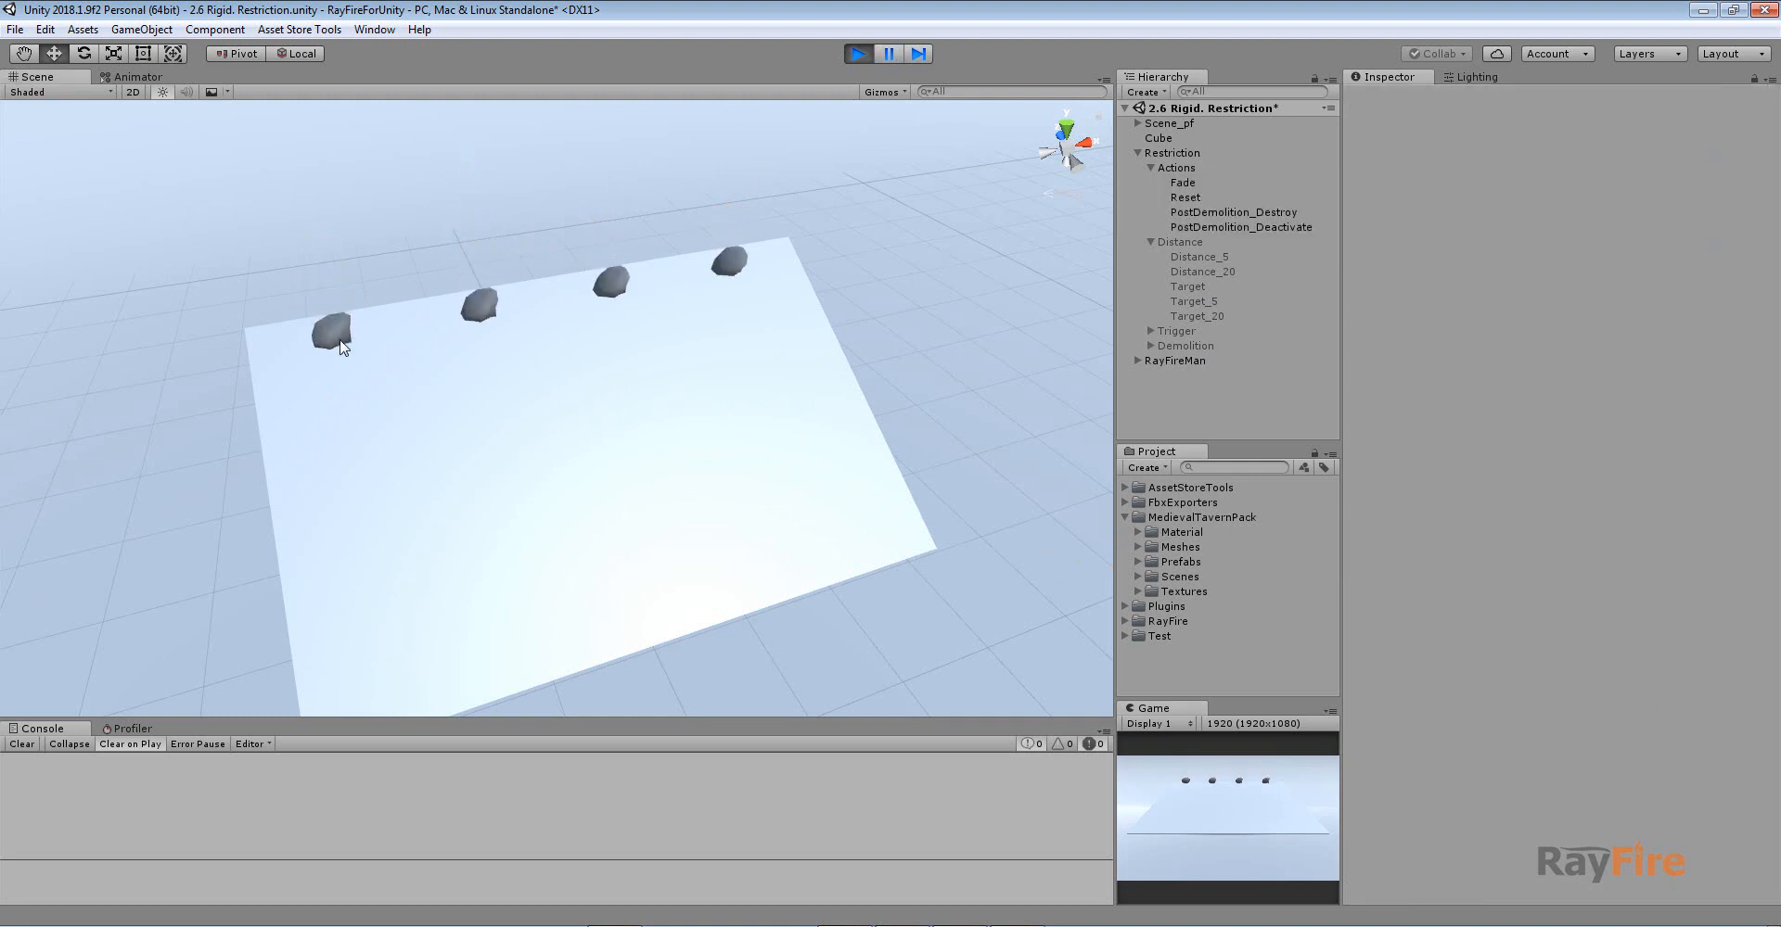
# Step: Follow the falling Fade rock and its Rigid status during the simulation, and stop playback
pyautogui.click(341, 351)
pyautogui.moveTo(378, 477); pyautogui.dragTo(381, 417, button='middle')
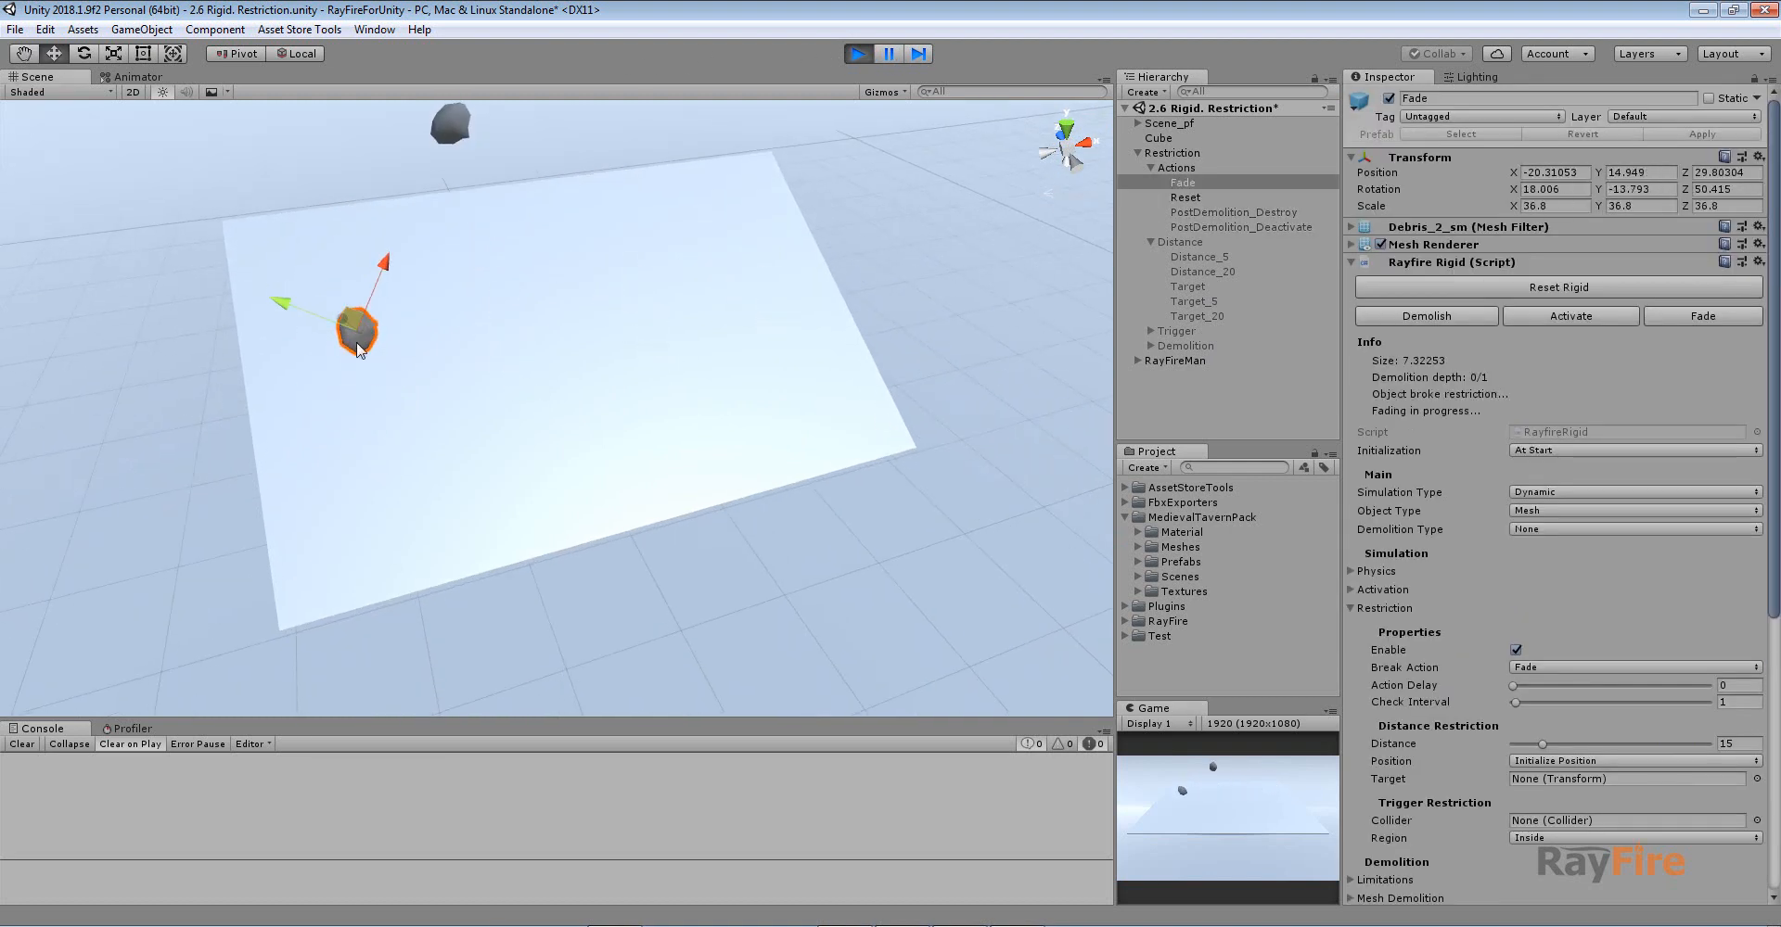
pyautogui.scroll(2, 384, 445)
pyautogui.moveTo(443, 584); pyautogui.dragTo(443, 485, button='middle')
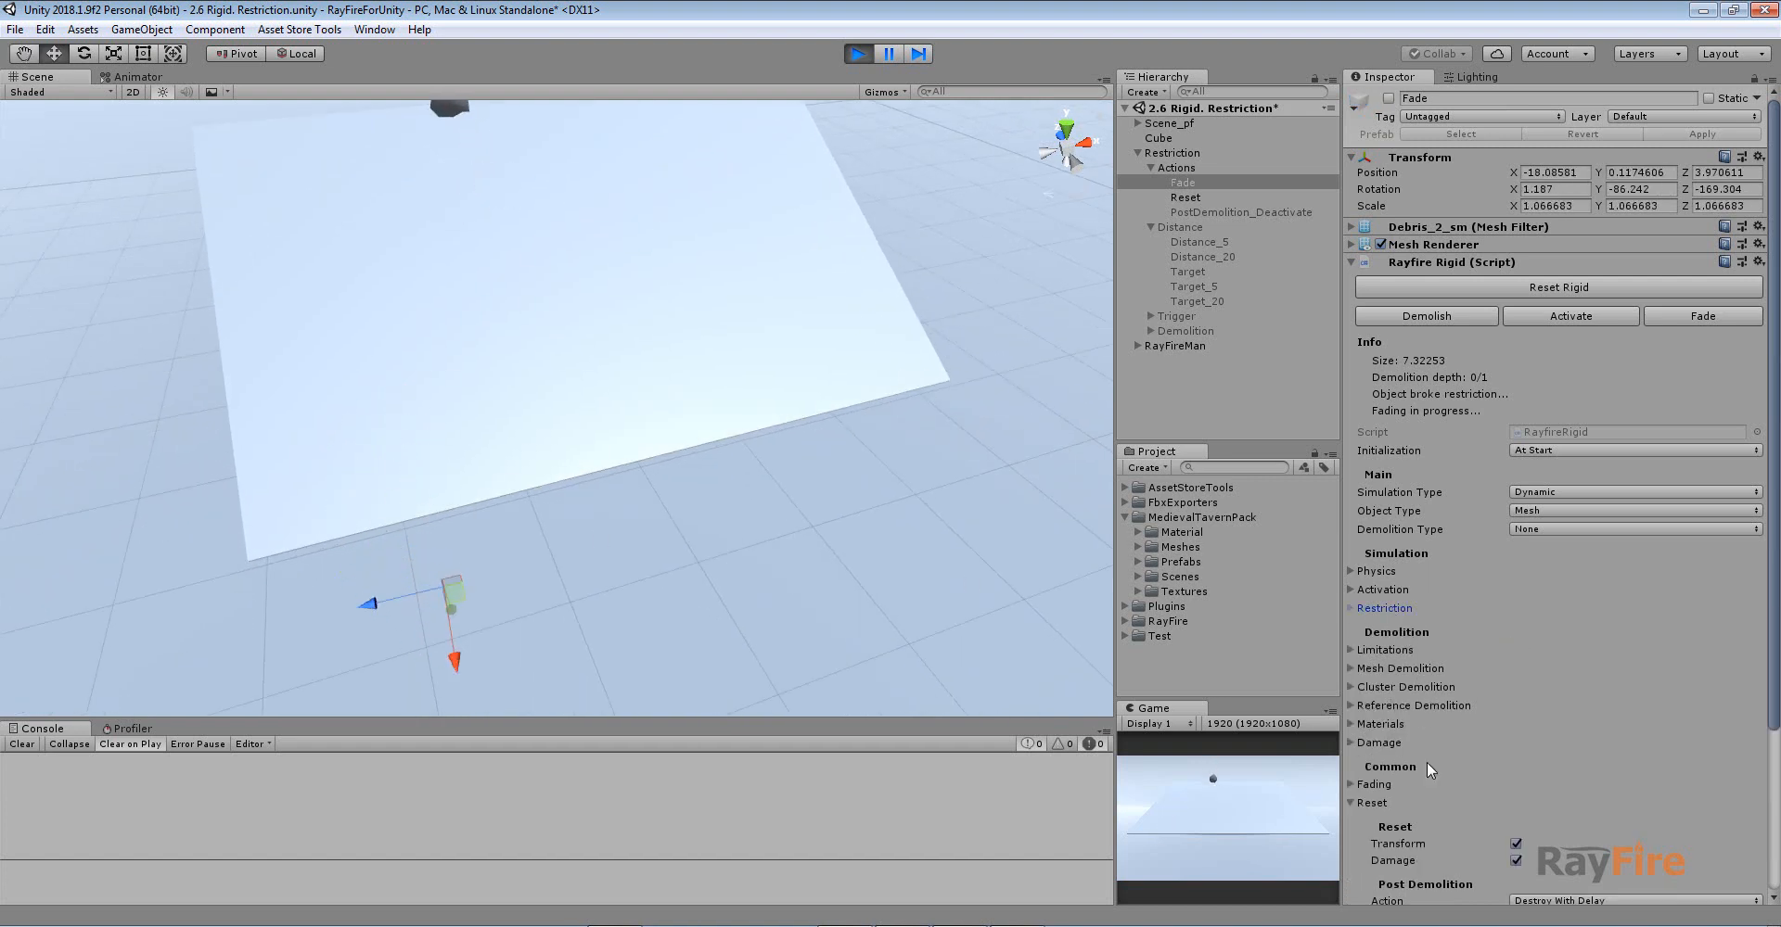
pyautogui.scroll(-4, 743, 258)
pyautogui.moveTo(739, 339); pyautogui.dragTo(796, 521, button='middle')
pyautogui.click(858, 53)
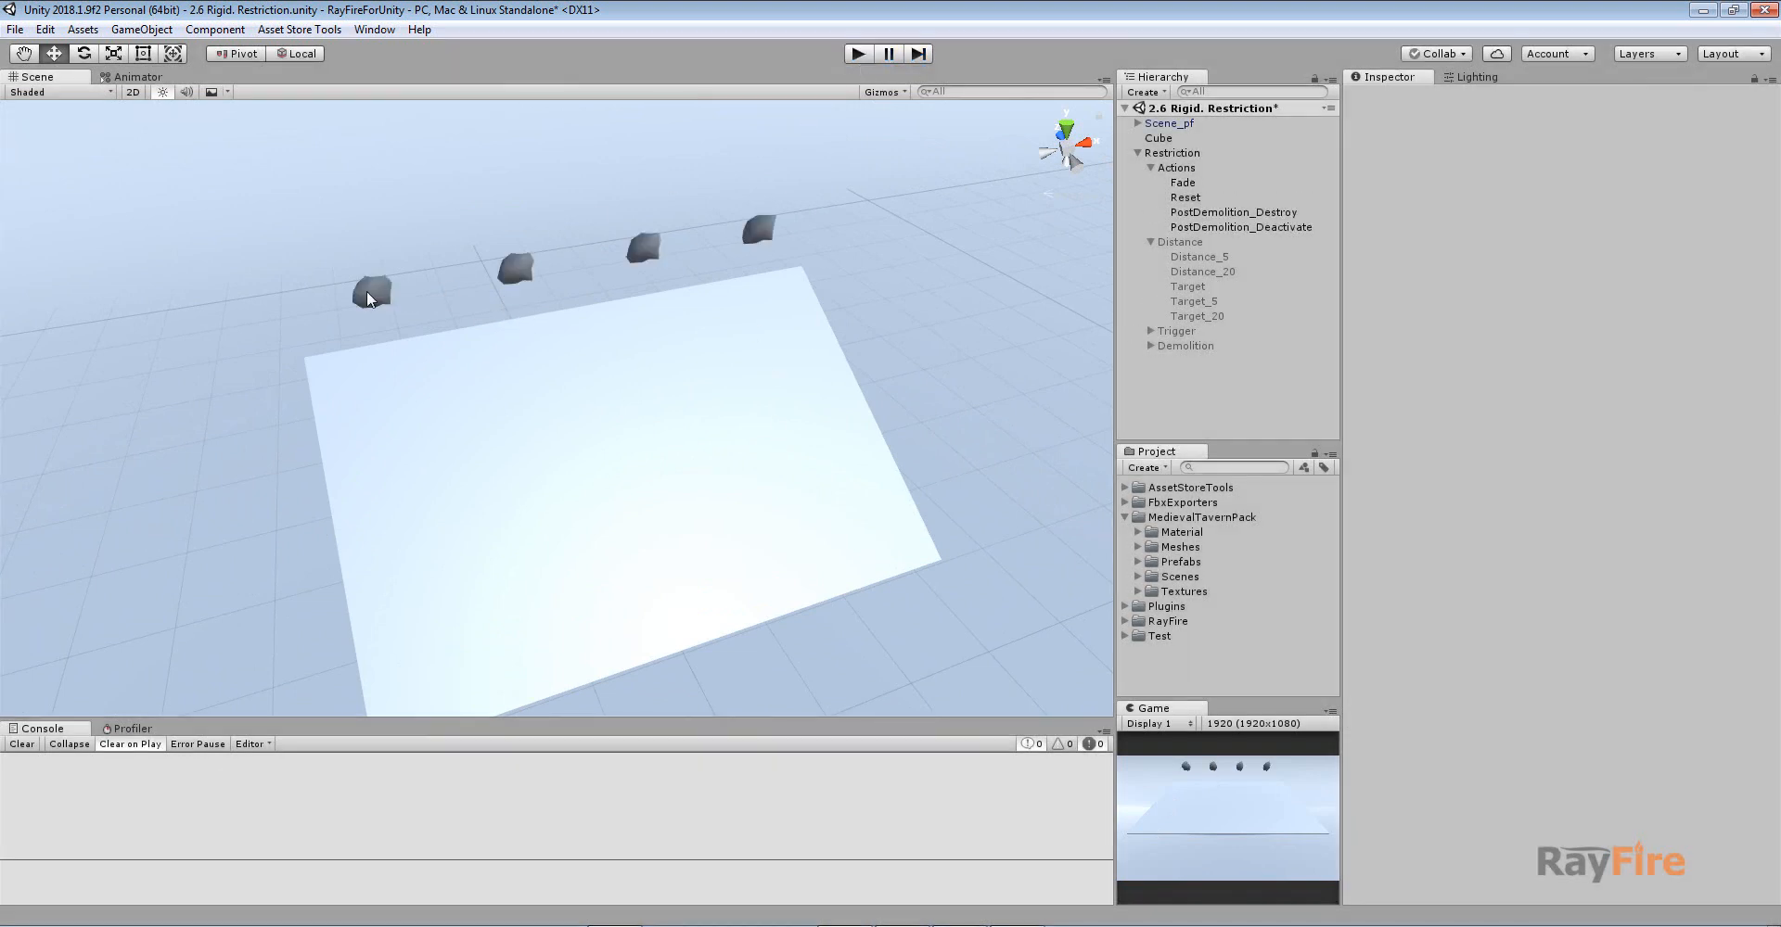
# Step: Set the Fade rock's Fade Time to 1 in its Fading properties
pyautogui.click(368, 299)
pyautogui.click(1384, 665)
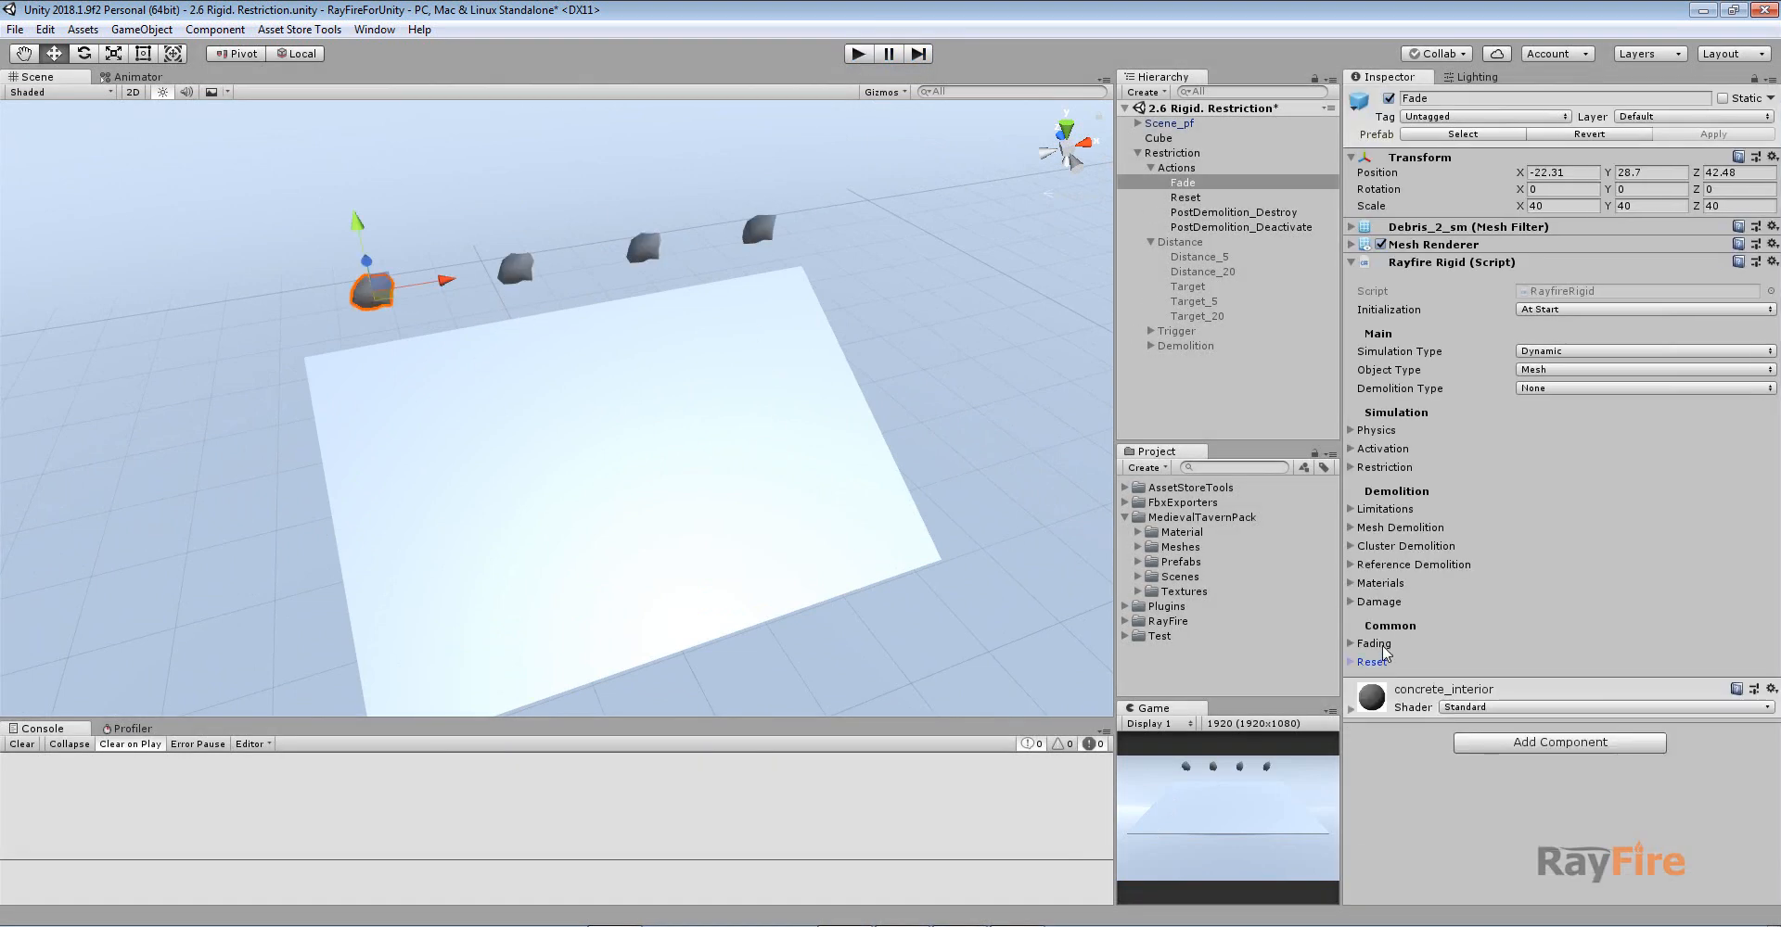
pyautogui.click(1380, 644)
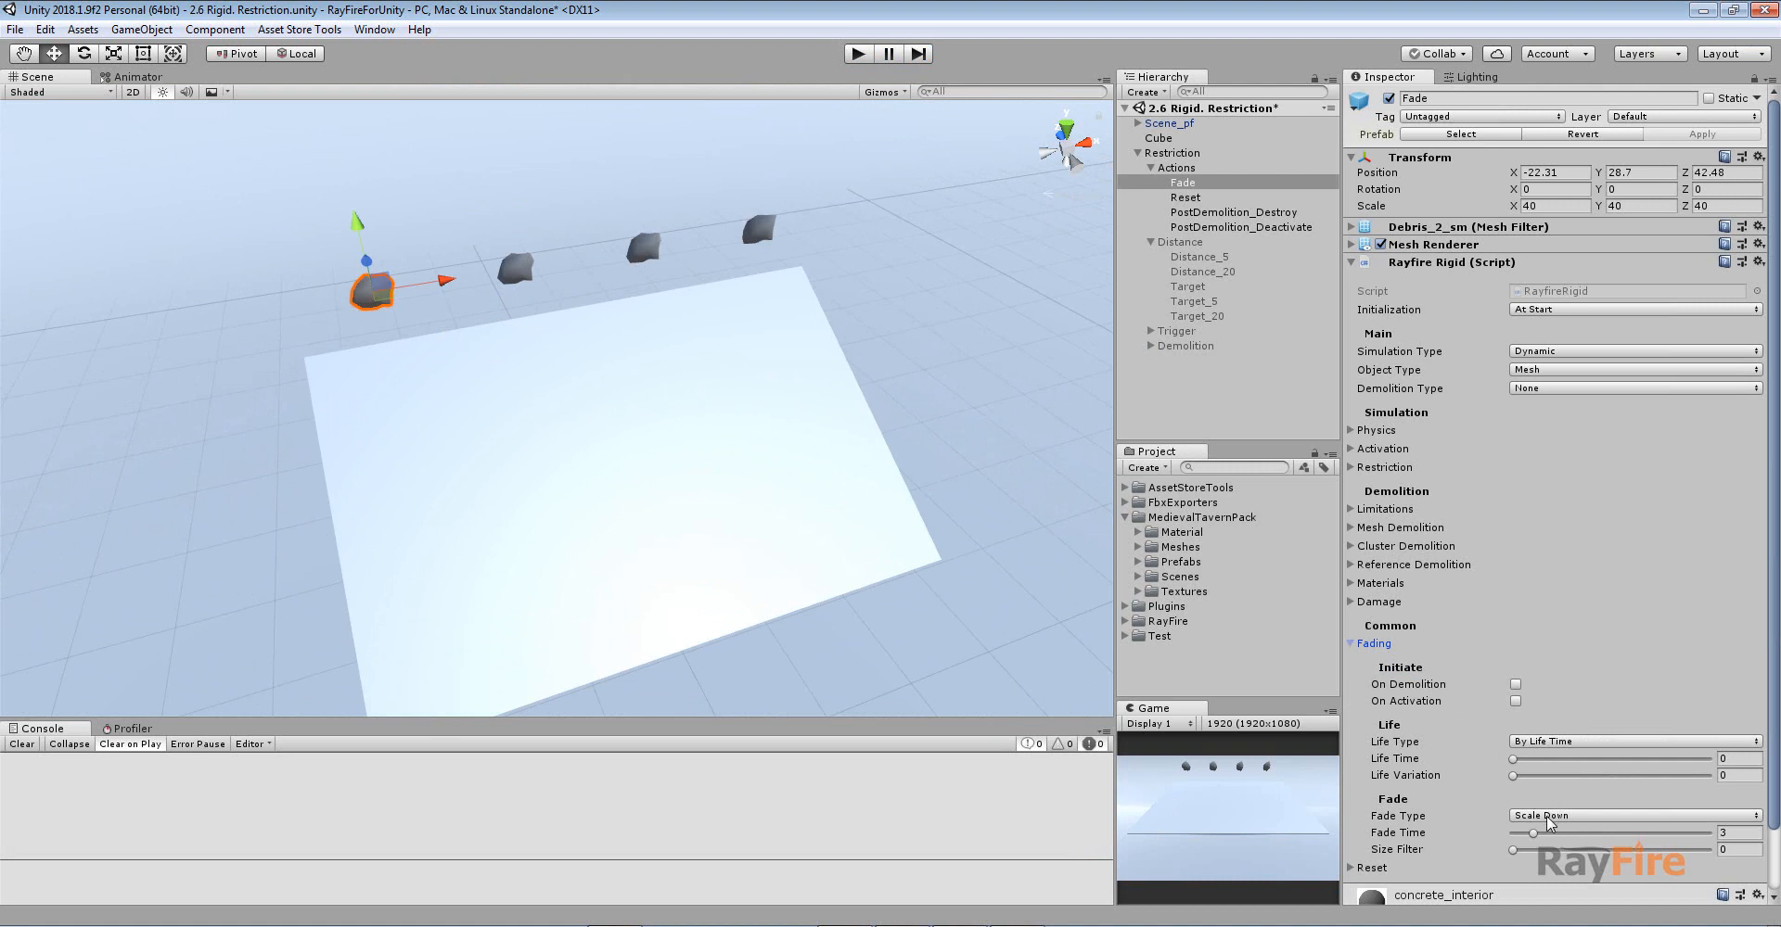
pyautogui.click(1721, 833)
pyautogui.write('1')
# Step: Run the simulation again, watch how the Reset rock behaves when it breaks its restriction, and stop playback
pyautogui.click(848, 56)
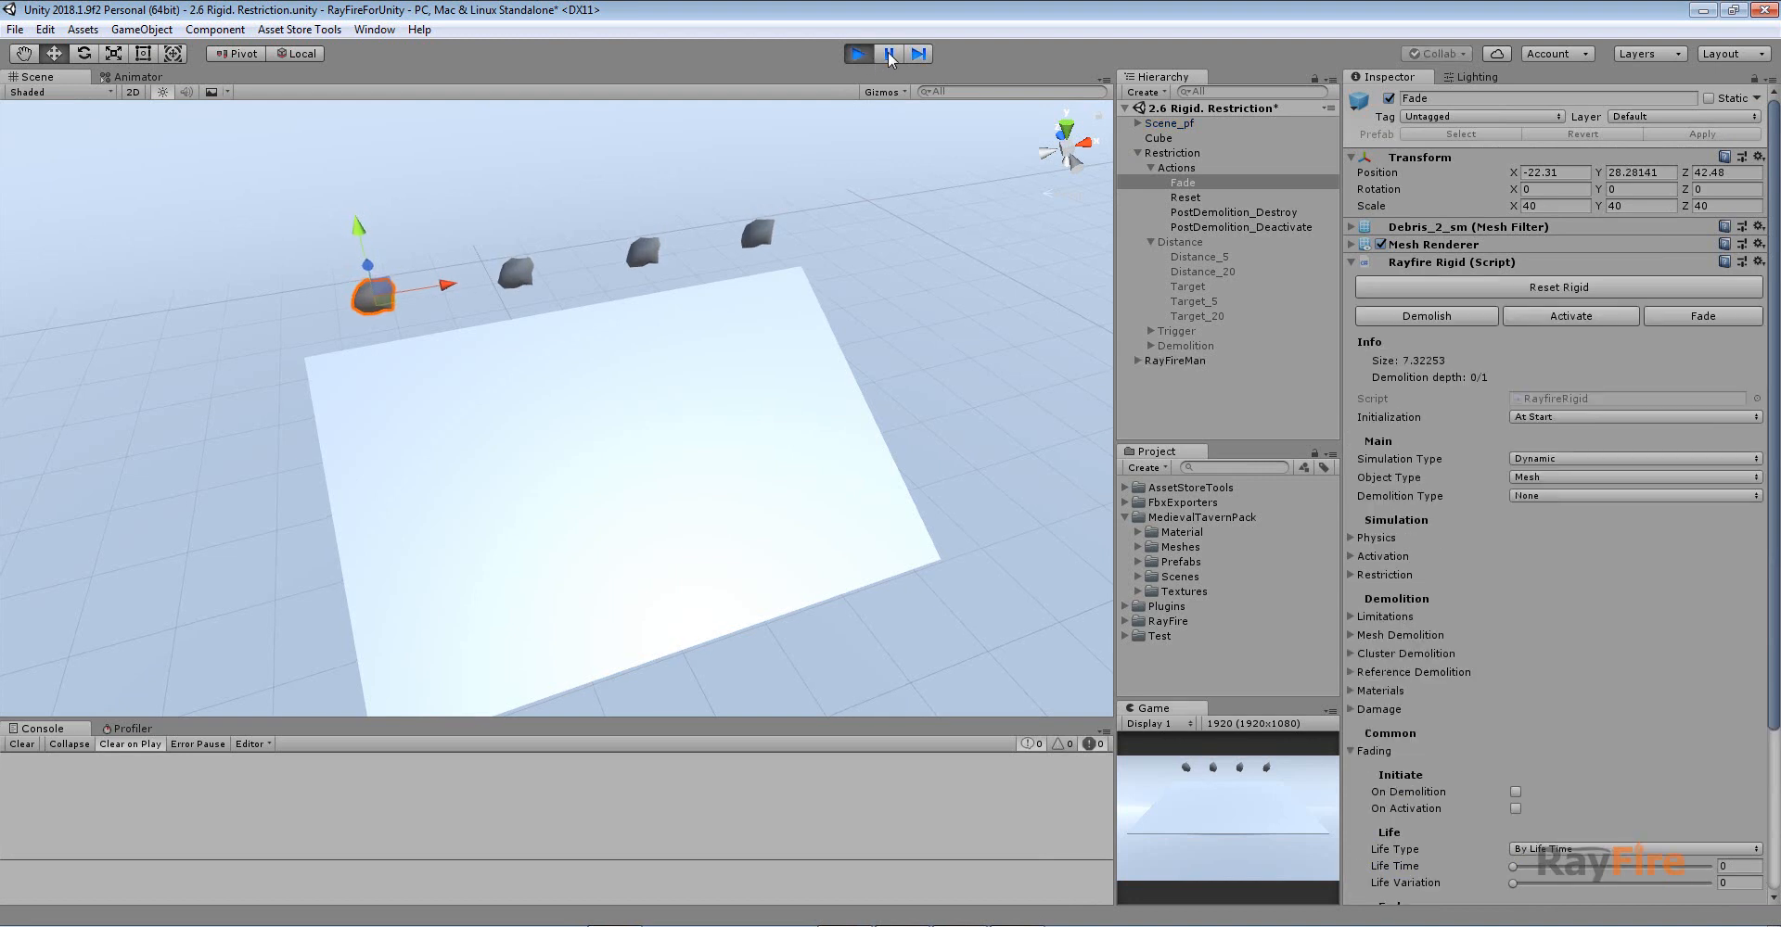
pyautogui.scroll(5, 376, 269)
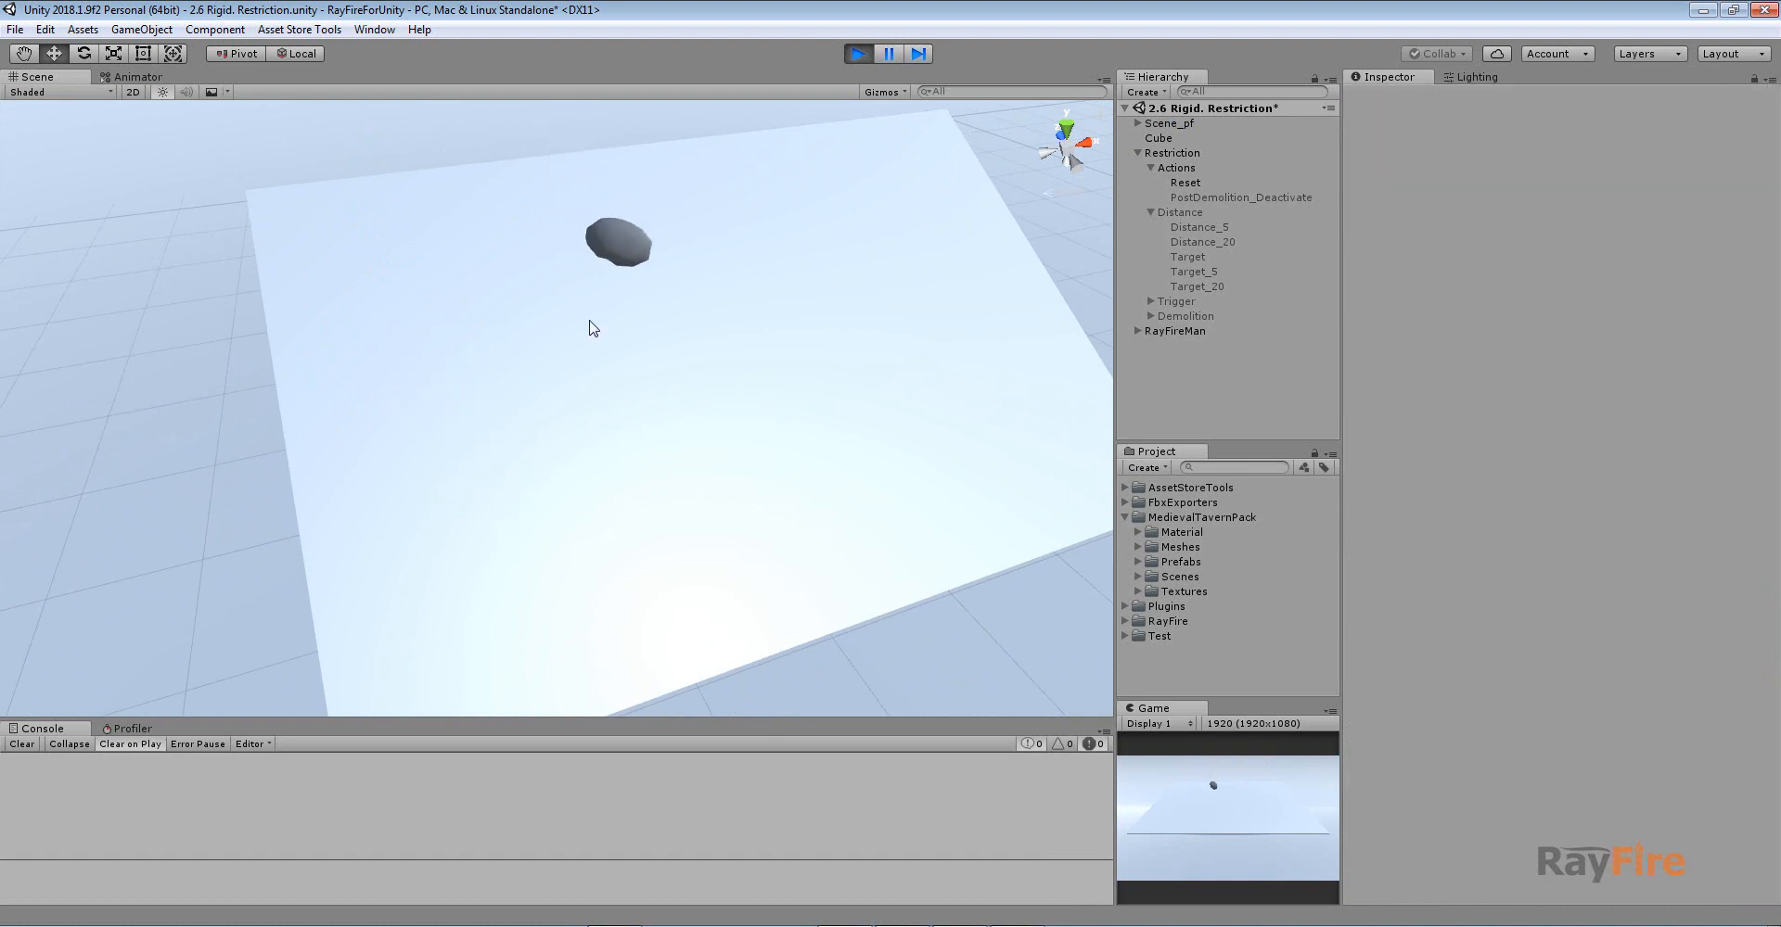
pyautogui.moveTo(681, 280); pyautogui.dragTo(563, 446, button='middle')
pyautogui.click(461, 341)
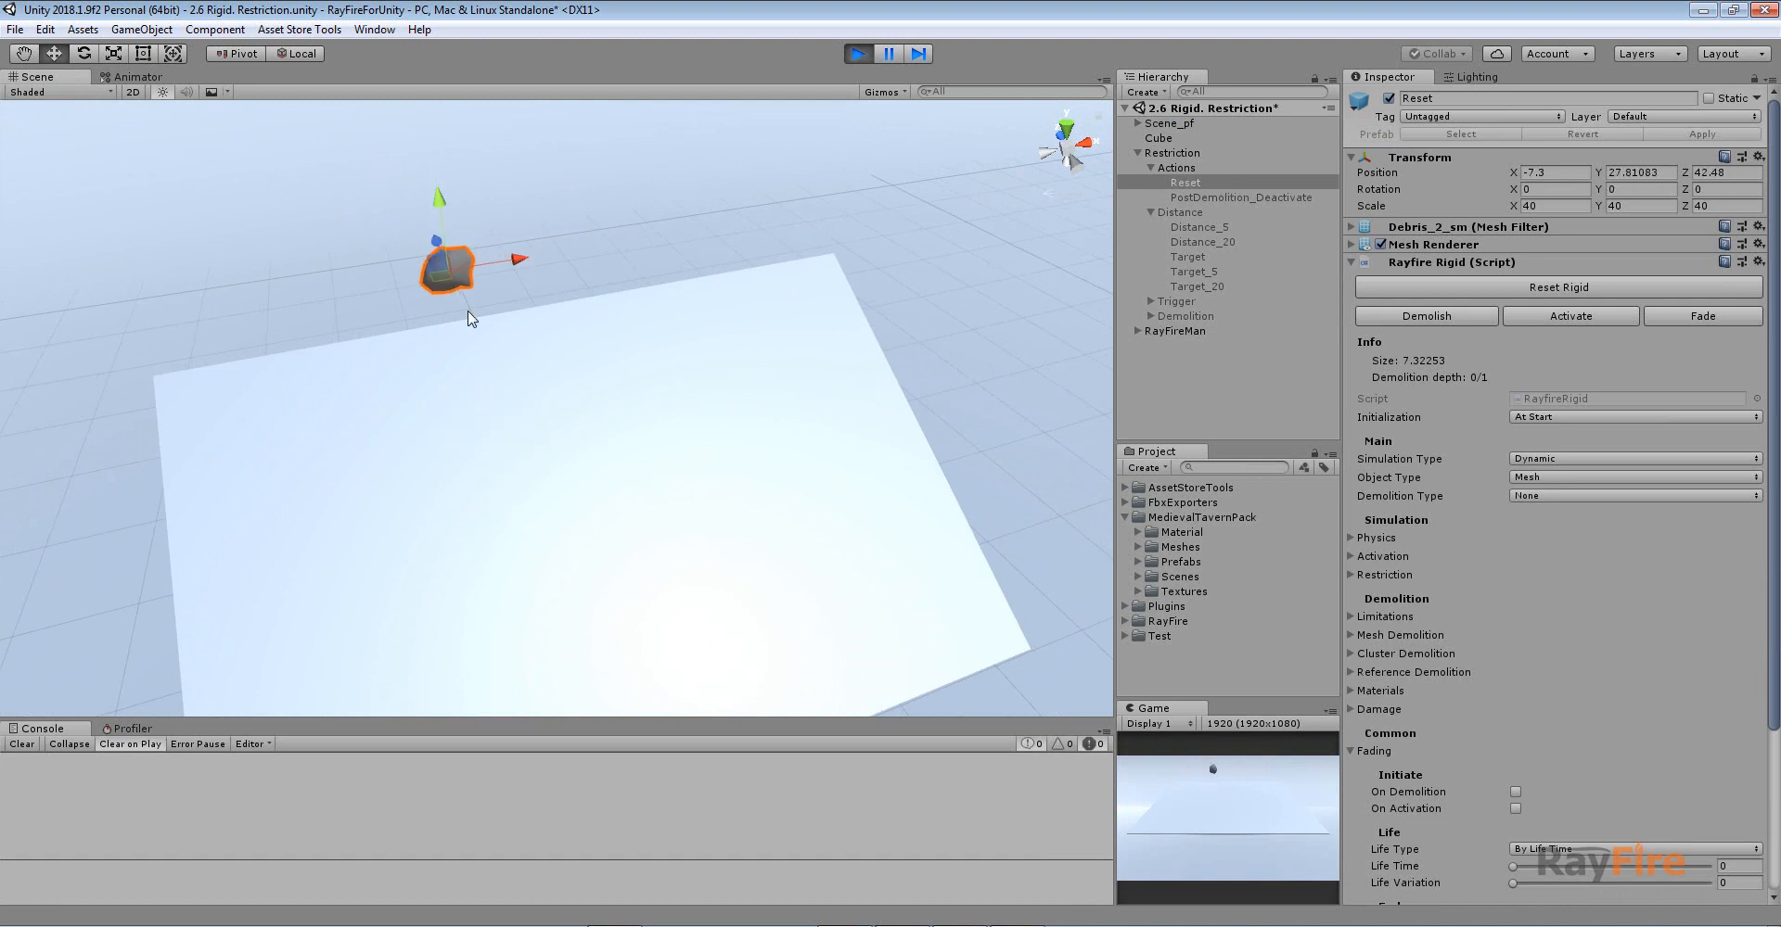
pyautogui.keyDown('alt'); pyautogui.moveTo(471, 321); pyautogui.dragTo(512, 345); pyautogui.keyUp('alt')
pyautogui.moveTo(481, 404); pyautogui.dragTo(484, 394, button='middle')
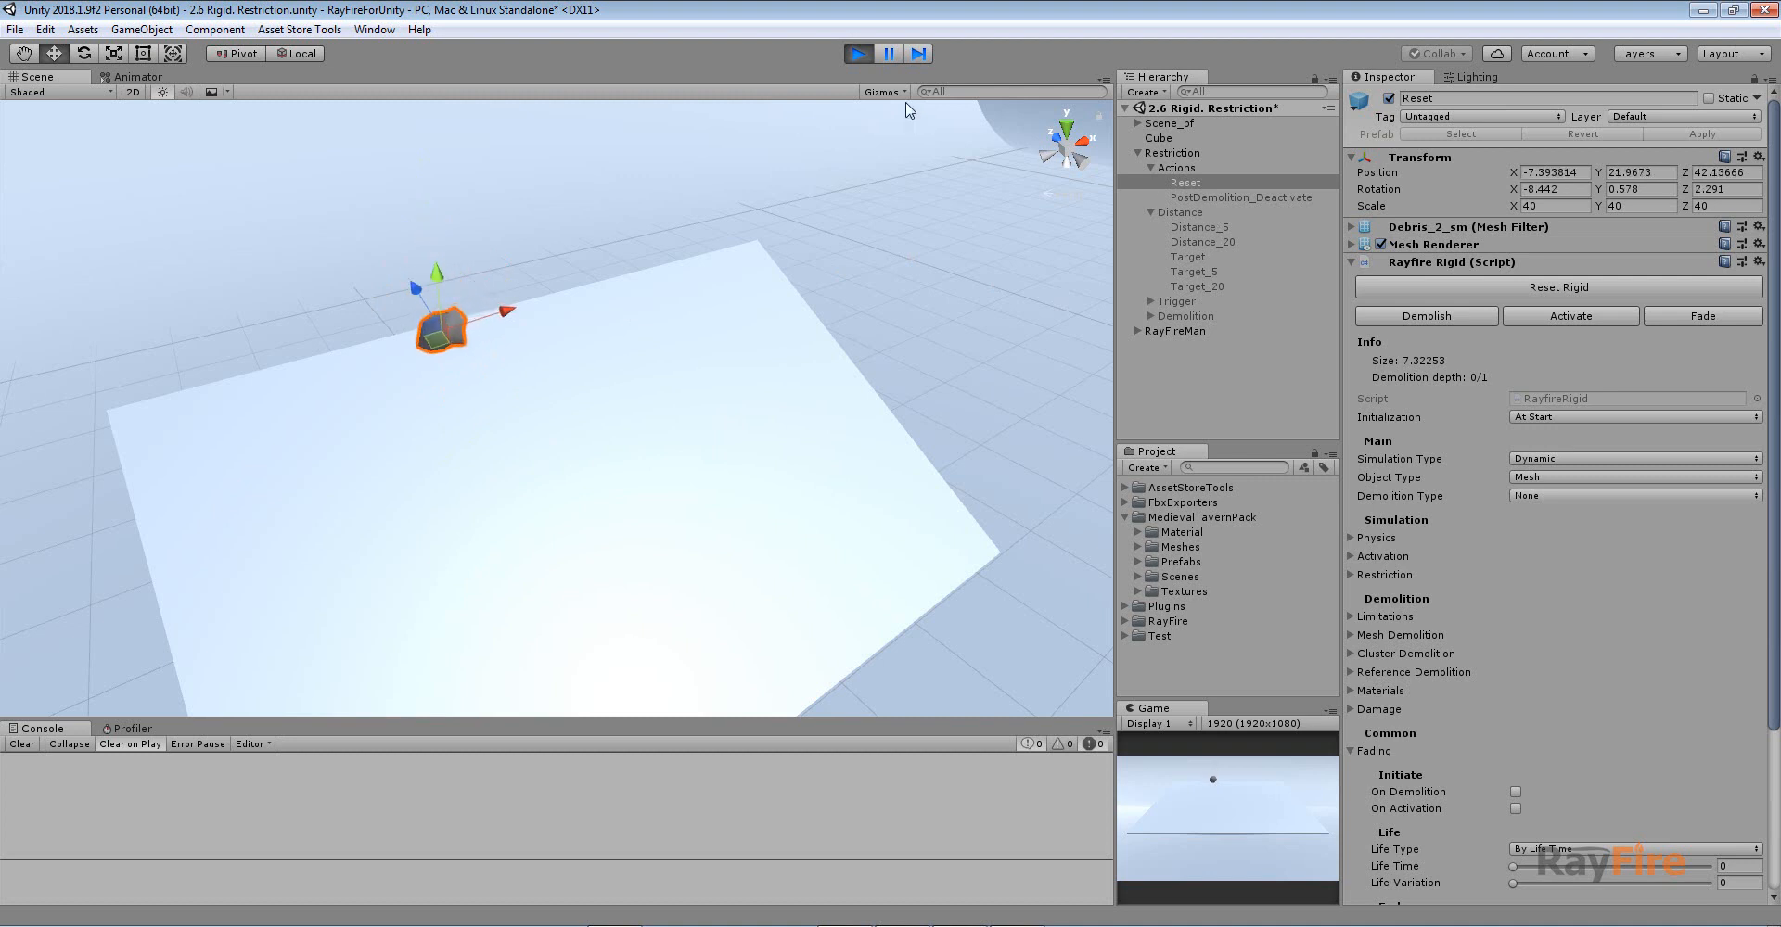
pyautogui.click(859, 54)
# Step: Run the simulation and compare how PostDemolition_Destroy and PostDemolition_Deactivate behave when they break their restriction
pyautogui.click(1241, 213)
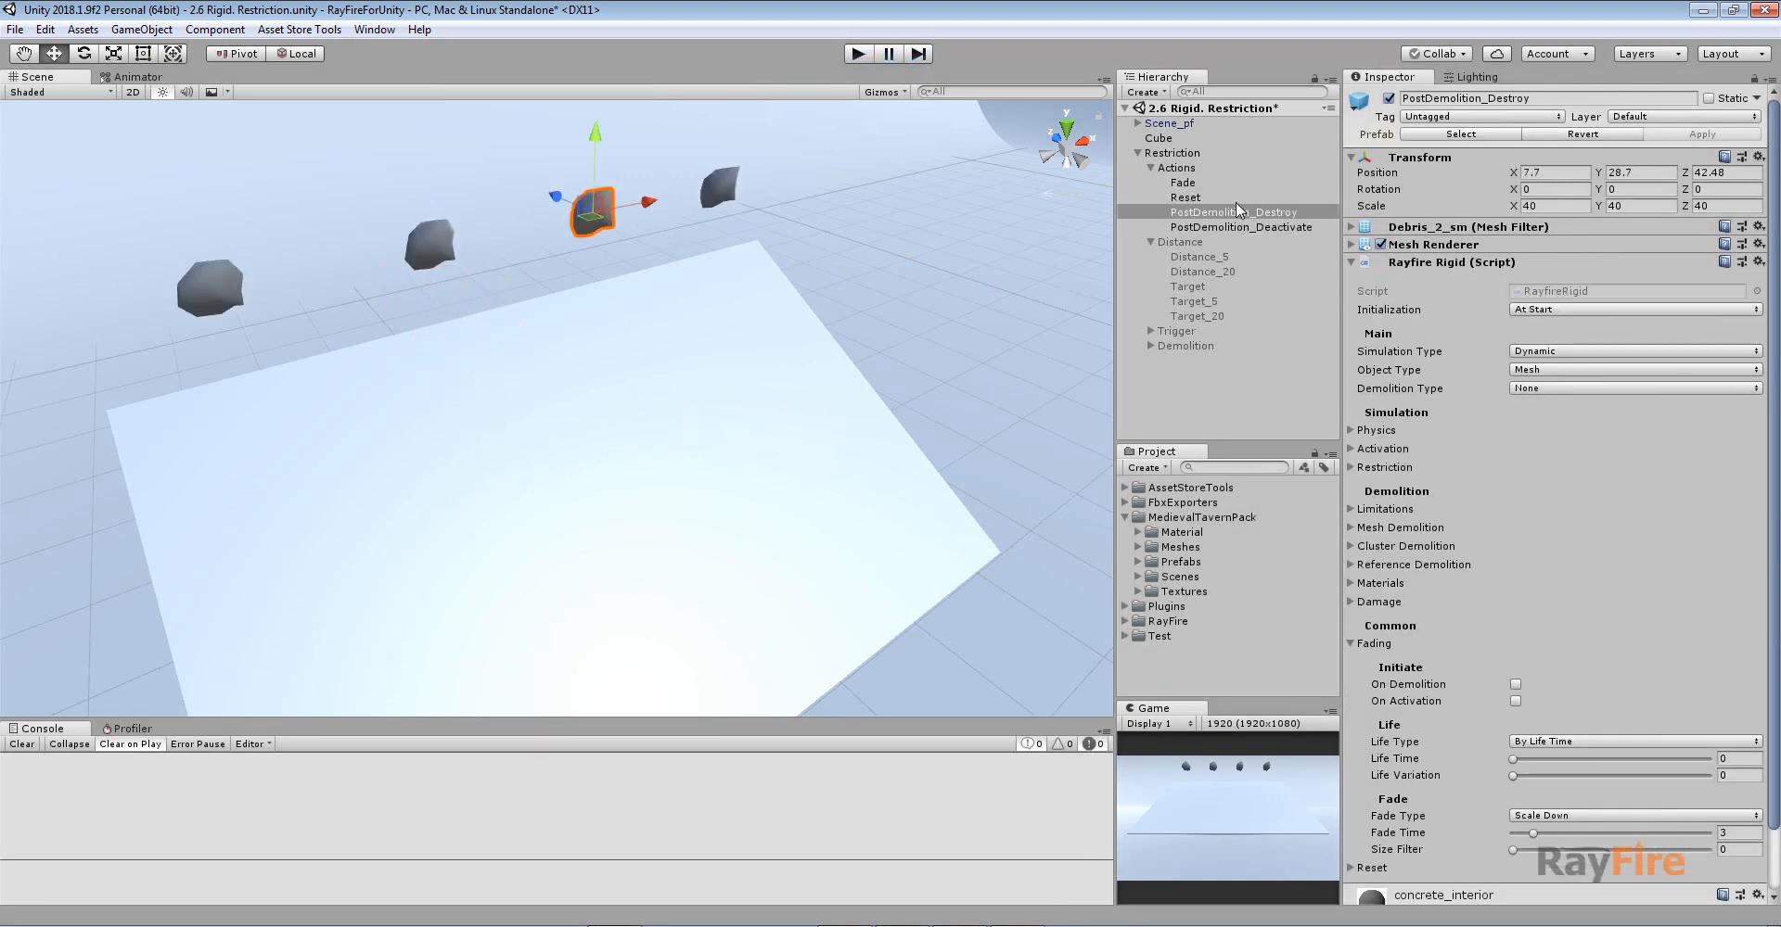
pyautogui.click(859, 54)
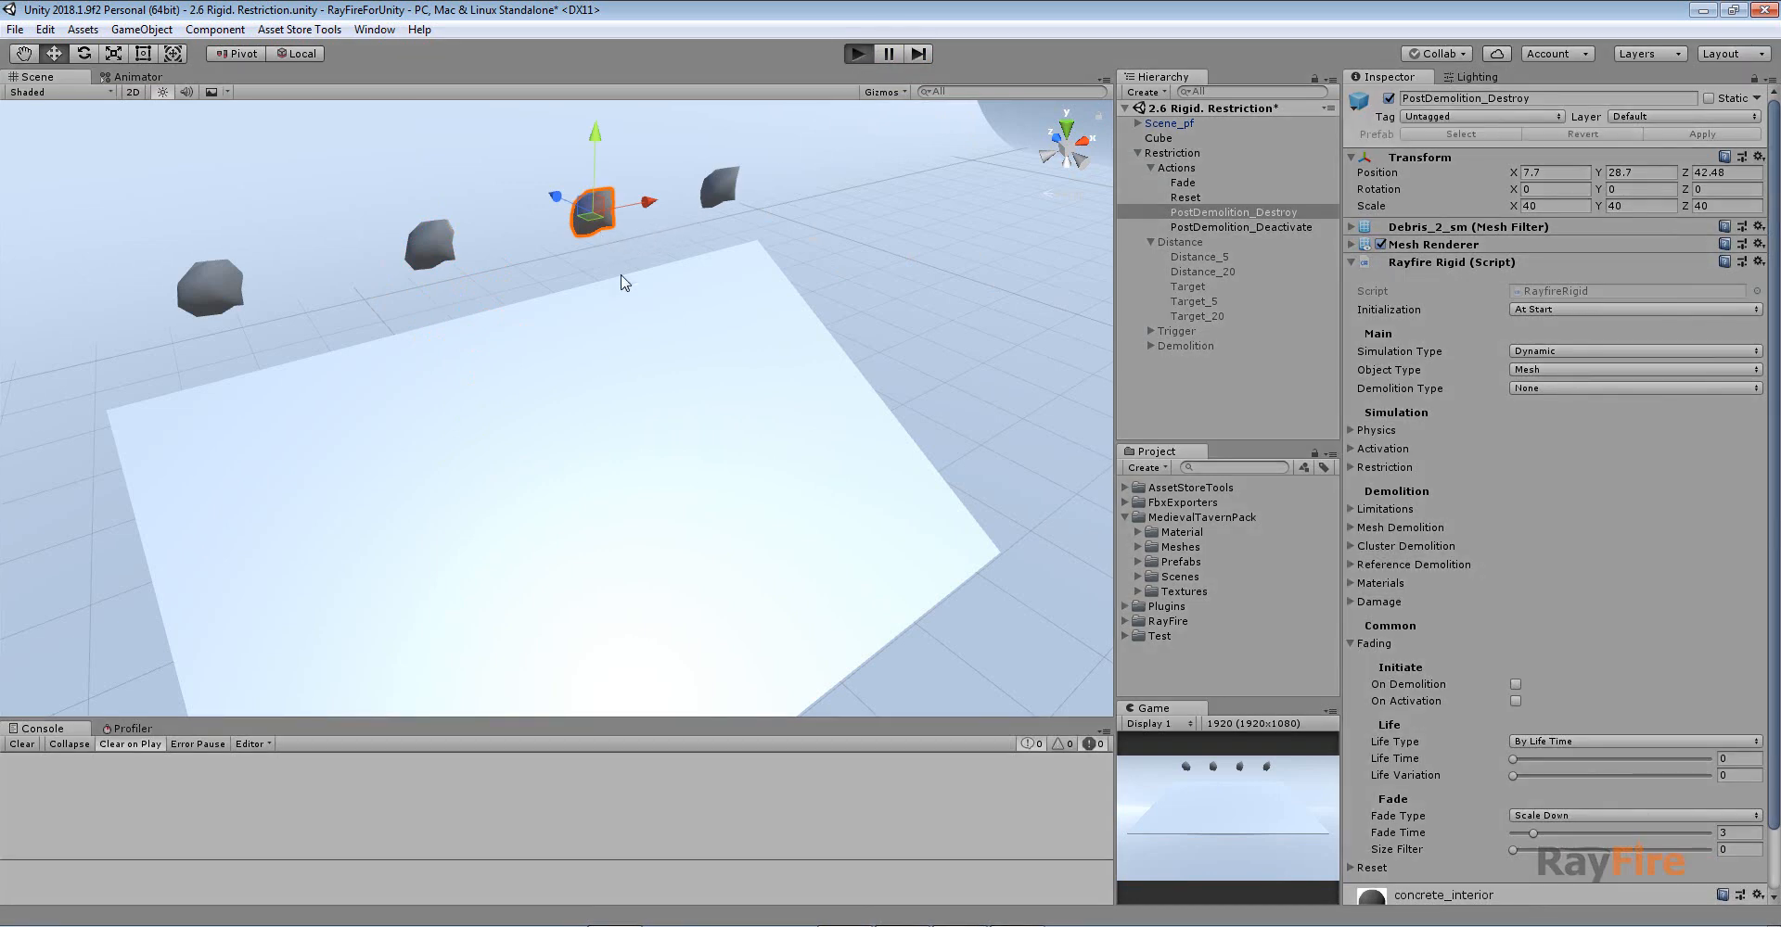
pyautogui.click(1150, 241)
pyautogui.click(1239, 212)
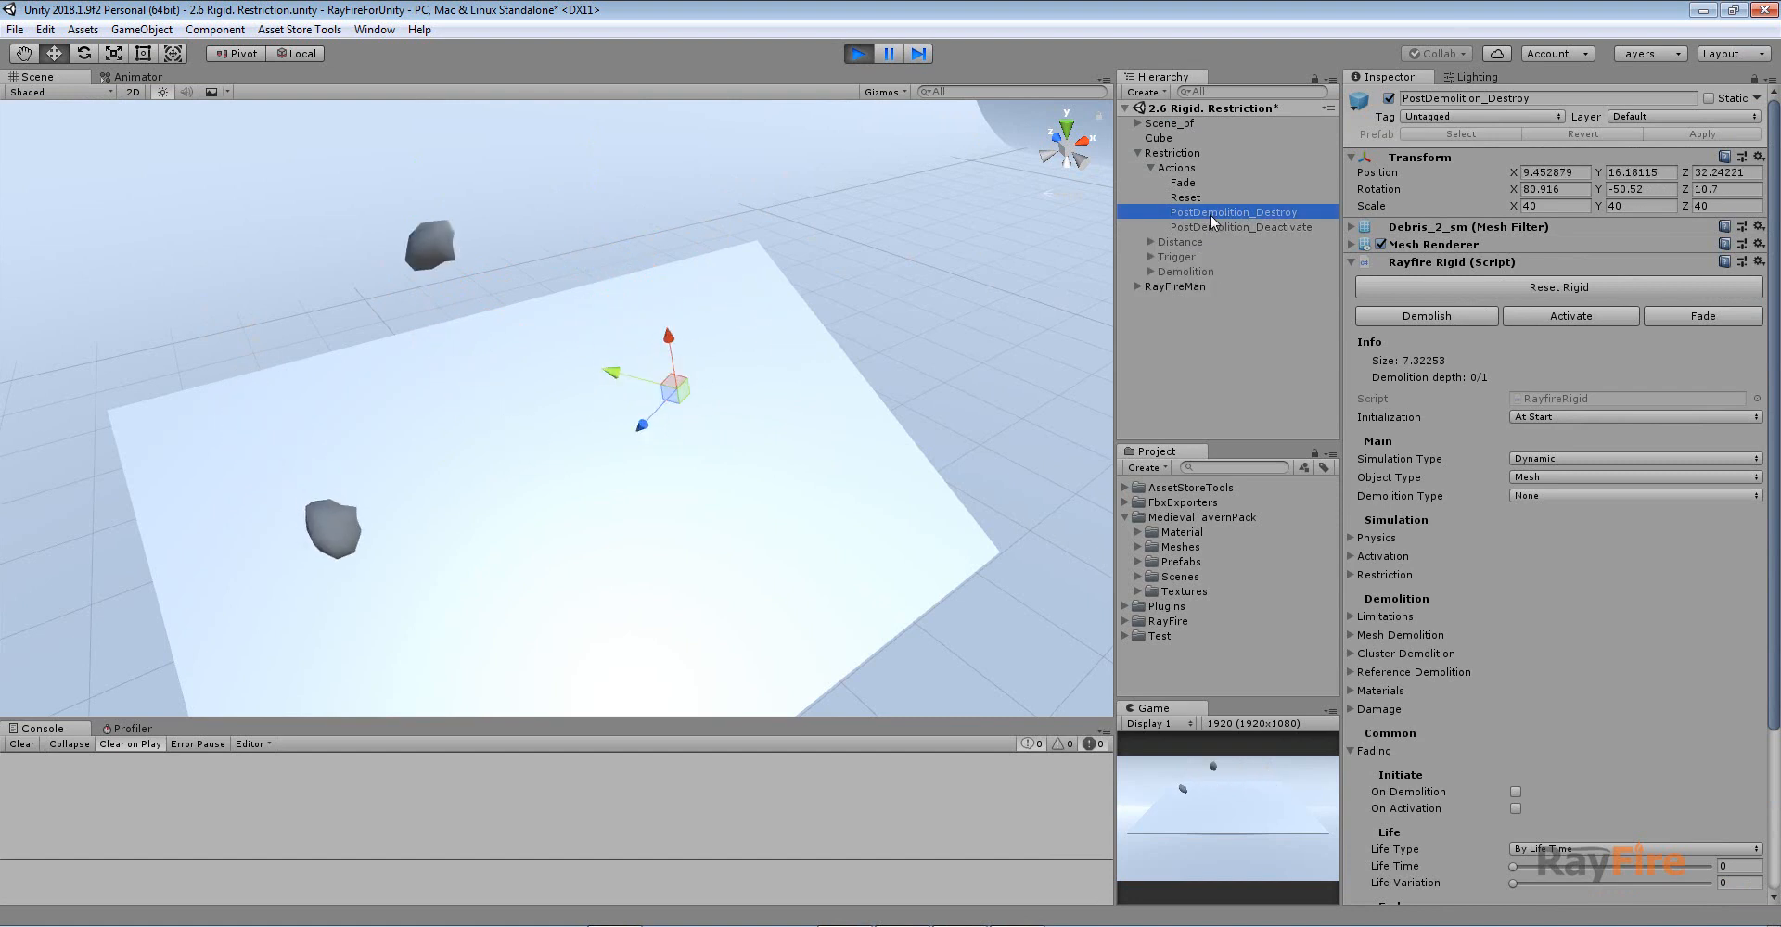
pyautogui.click(1219, 209)
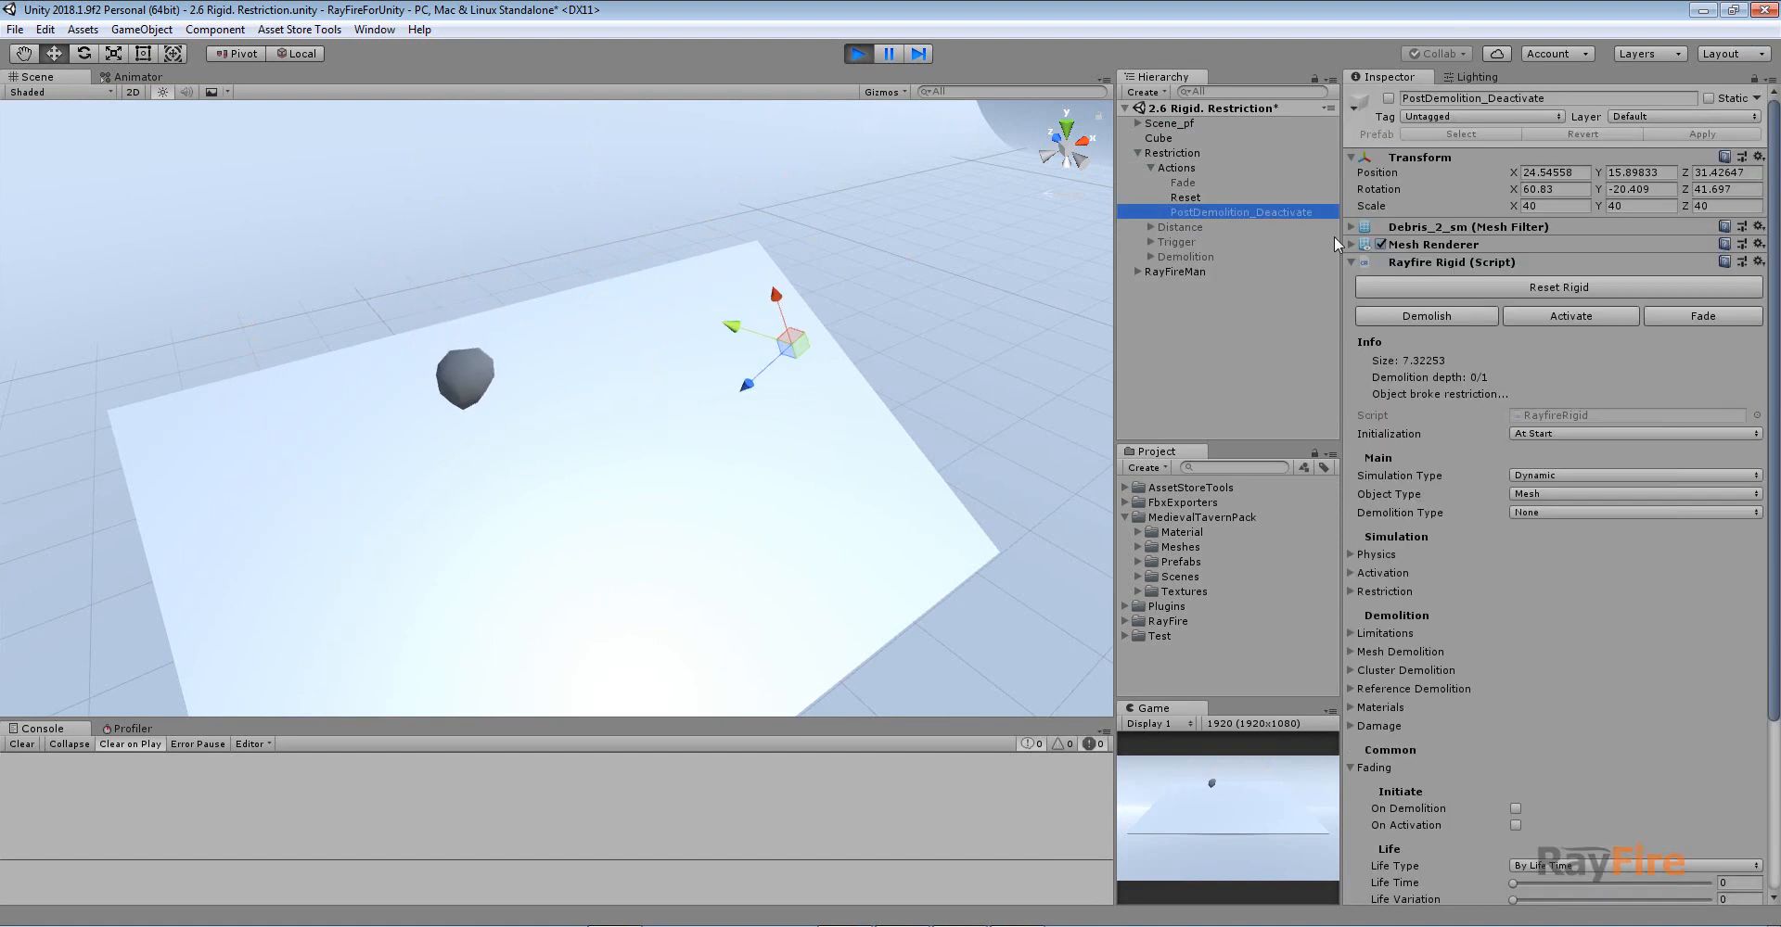
pyautogui.moveTo(793, 289); pyautogui.dragTo(718, 299, button='middle')
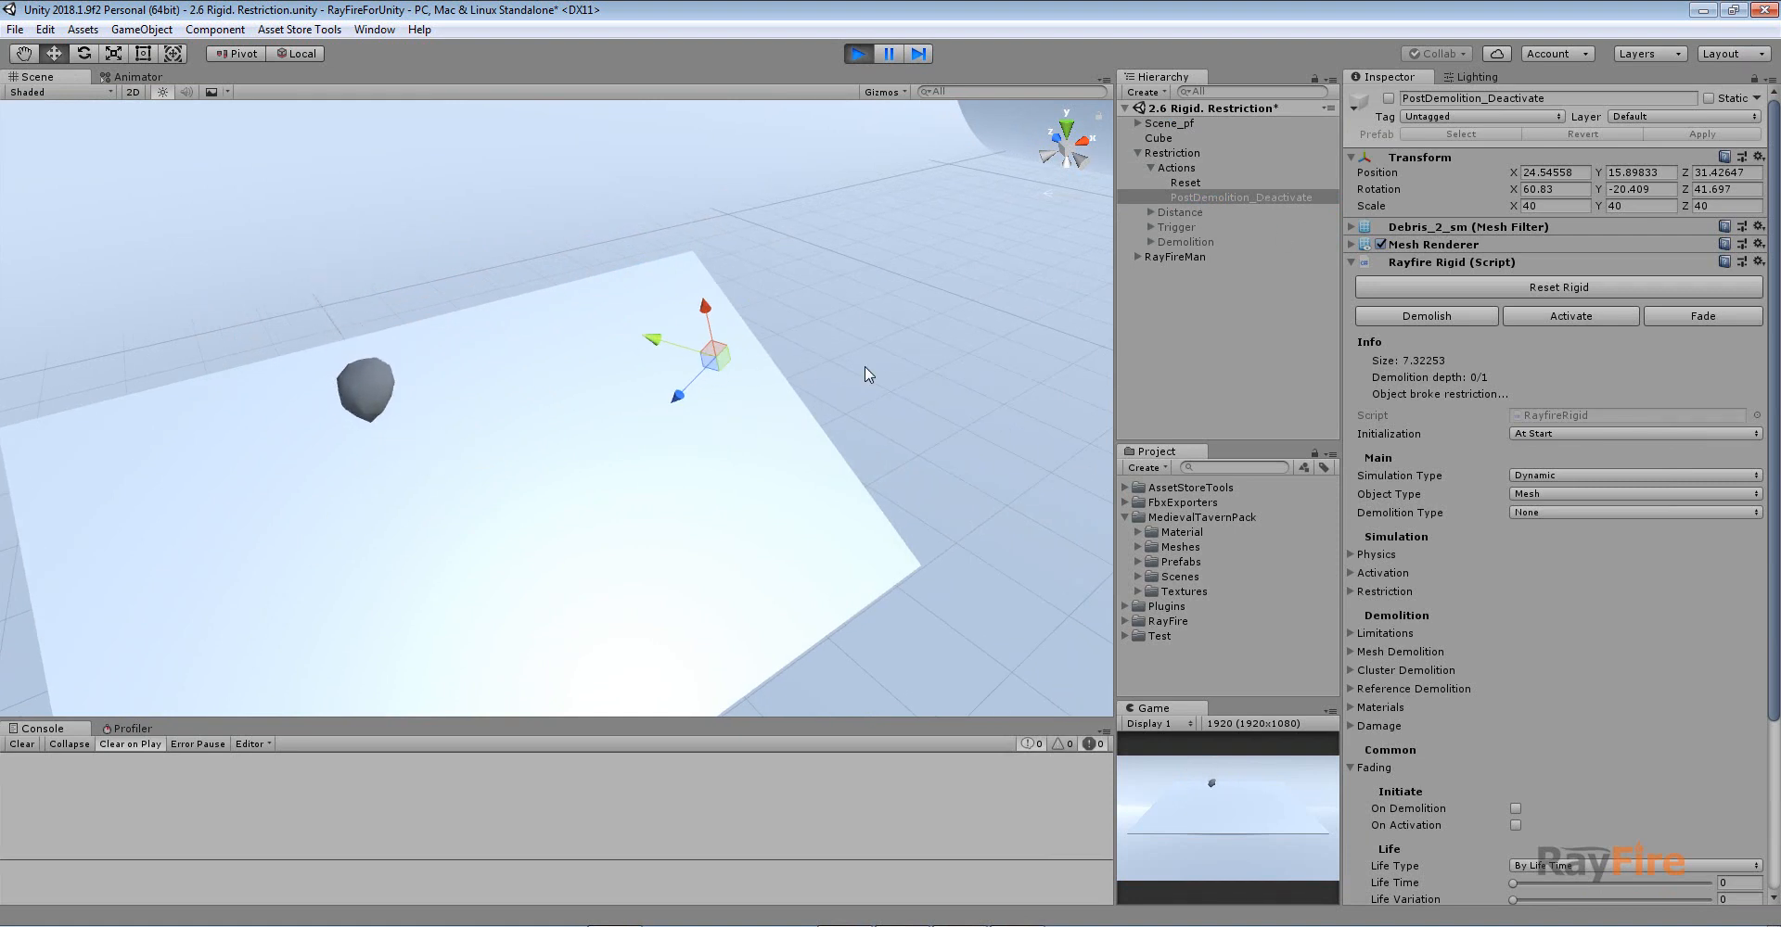
# Step: Reset the PostDemolition_Deactivate rock repeatedly with Reset Rigid during the simulation, and stop playback
pyautogui.click(1521, 288)
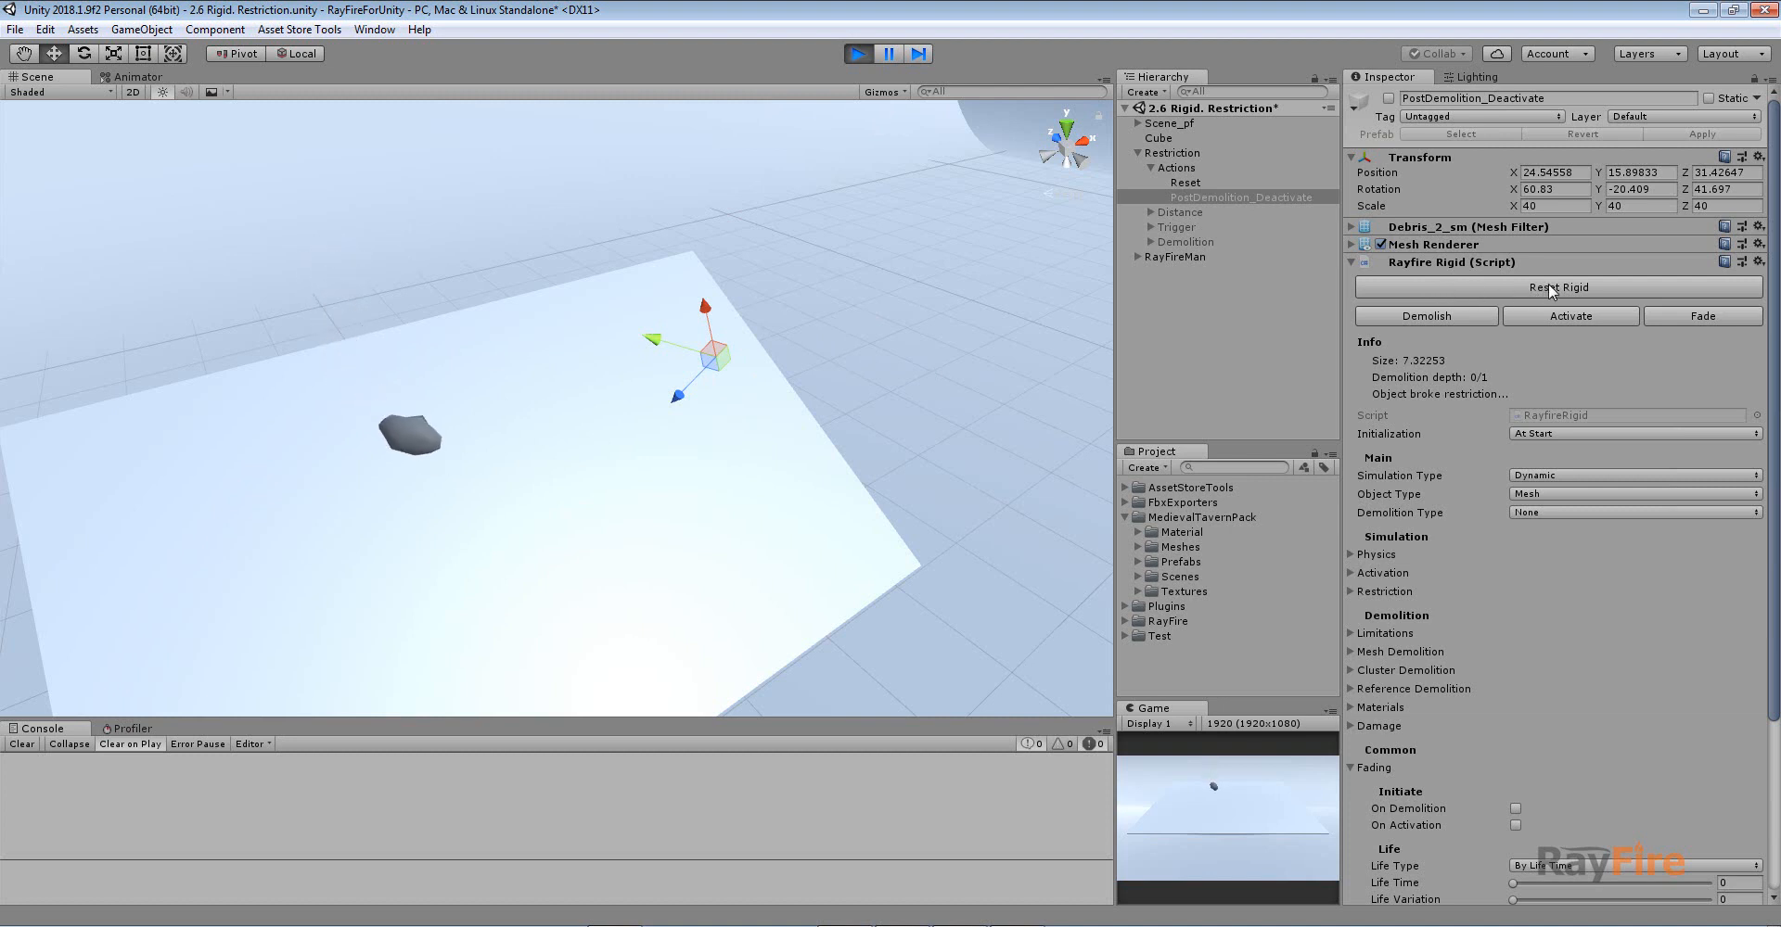
pyautogui.click(1553, 288)
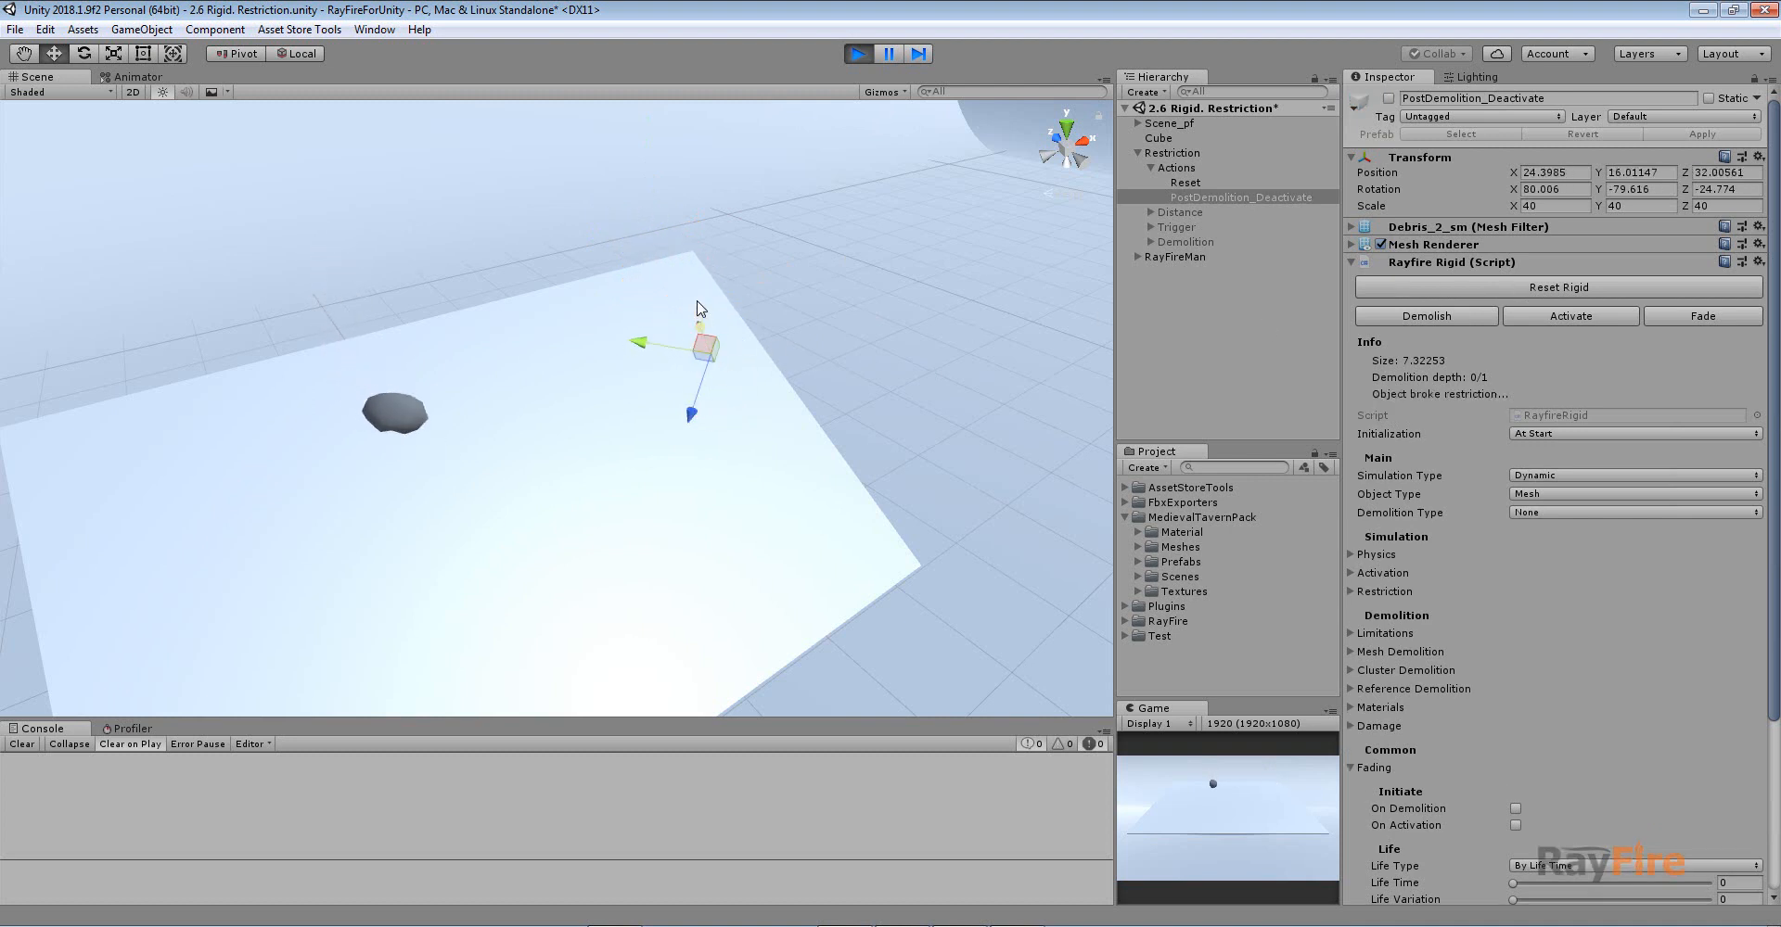
pyautogui.click(1521, 285)
pyautogui.click(1522, 288)
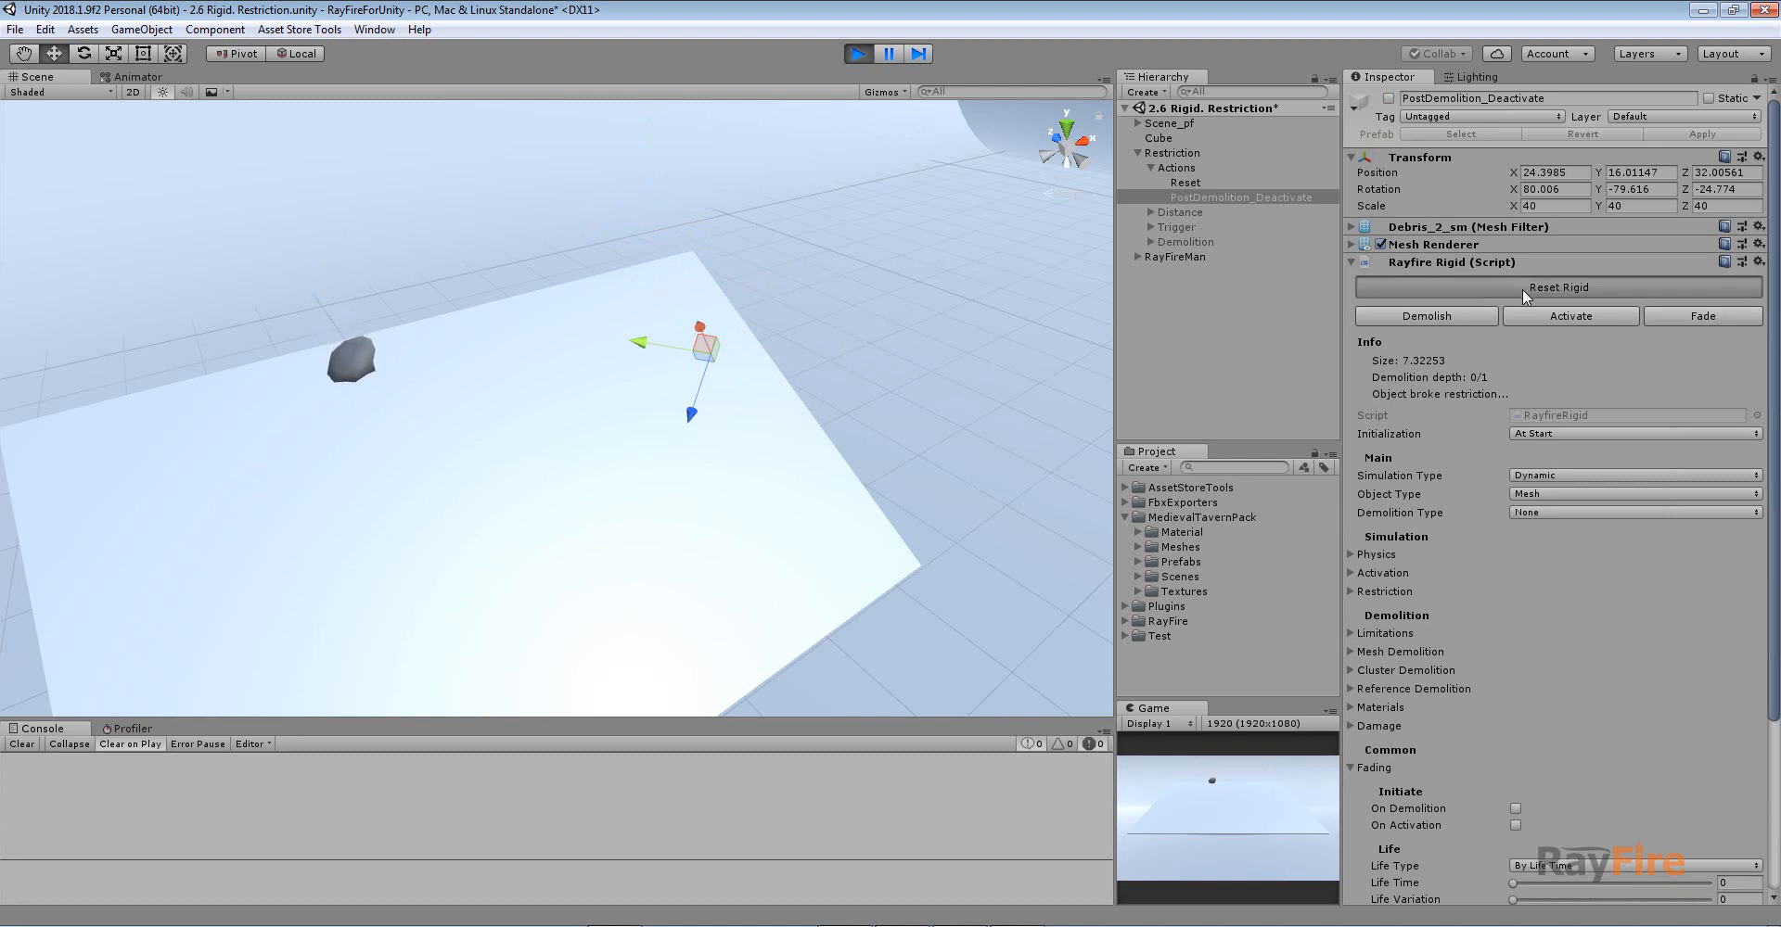
pyautogui.click(856, 53)
# Step: Collapse the Fading settings of PostDemolition_Deactivate and examine its Restriction properties
pyautogui.scroll(-3, 742, 344)
pyautogui.keyDown('alt'); pyautogui.moveTo(742, 345); pyautogui.dragTo(590, 346); pyautogui.keyUp('alt')
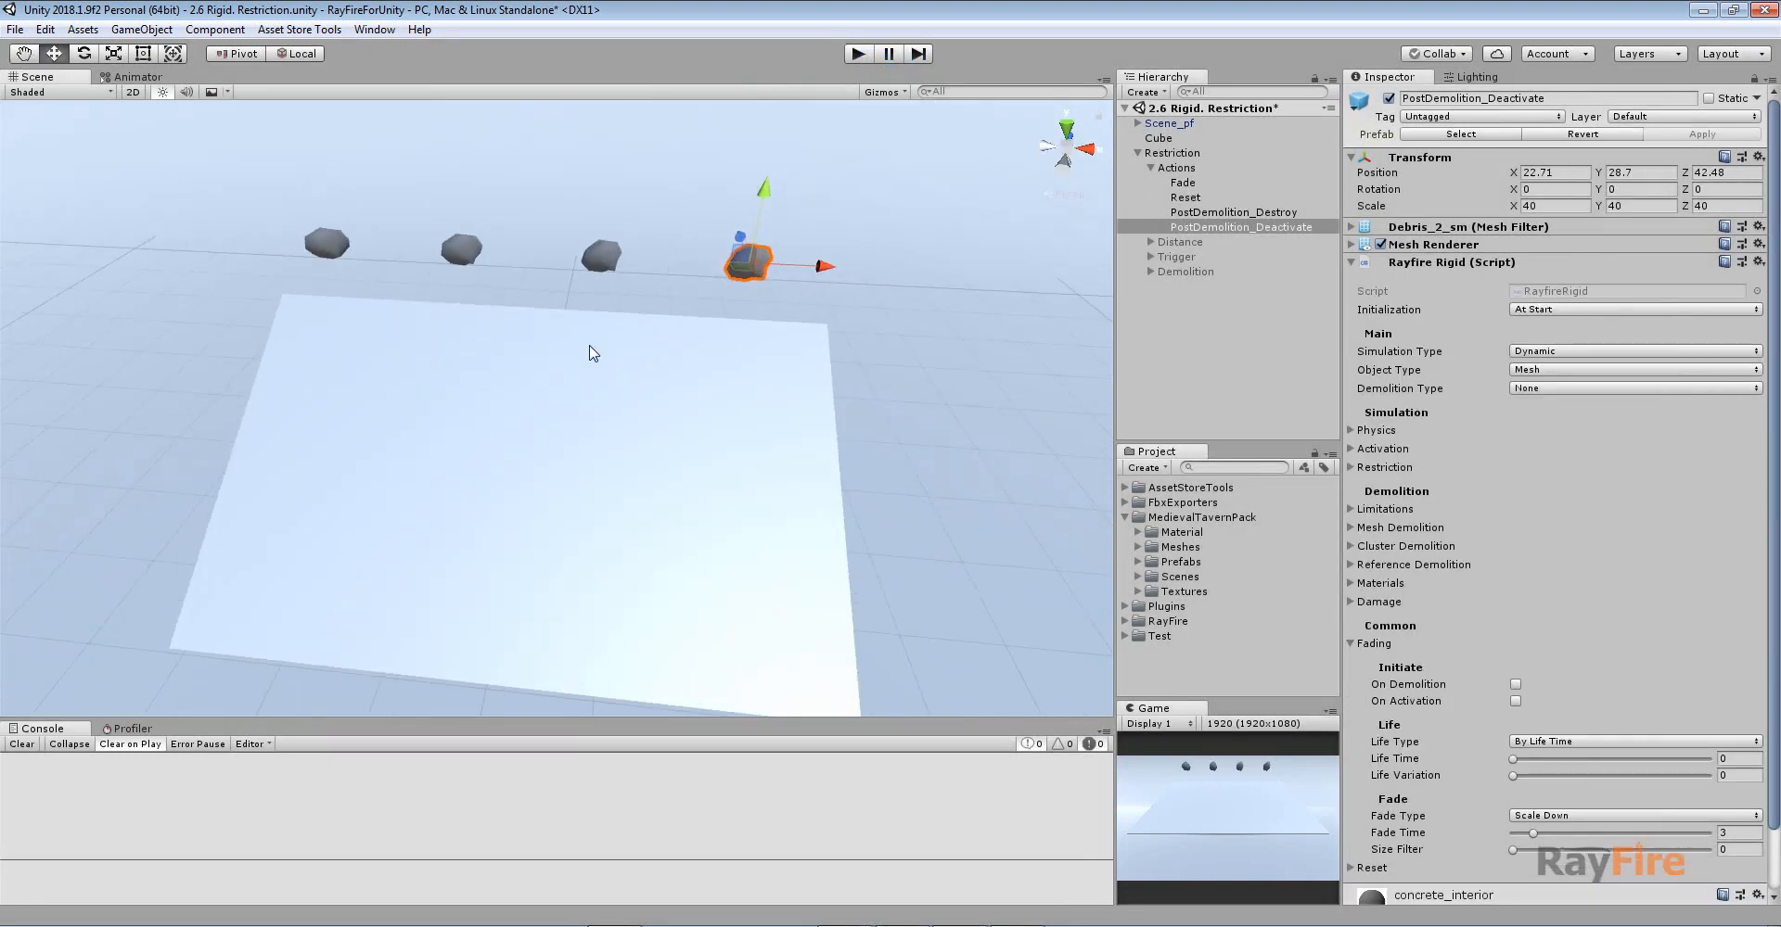
pyautogui.keyDown('alt'); pyautogui.moveTo(765, 404); pyautogui.dragTo(830, 376); pyautogui.keyUp('alt')
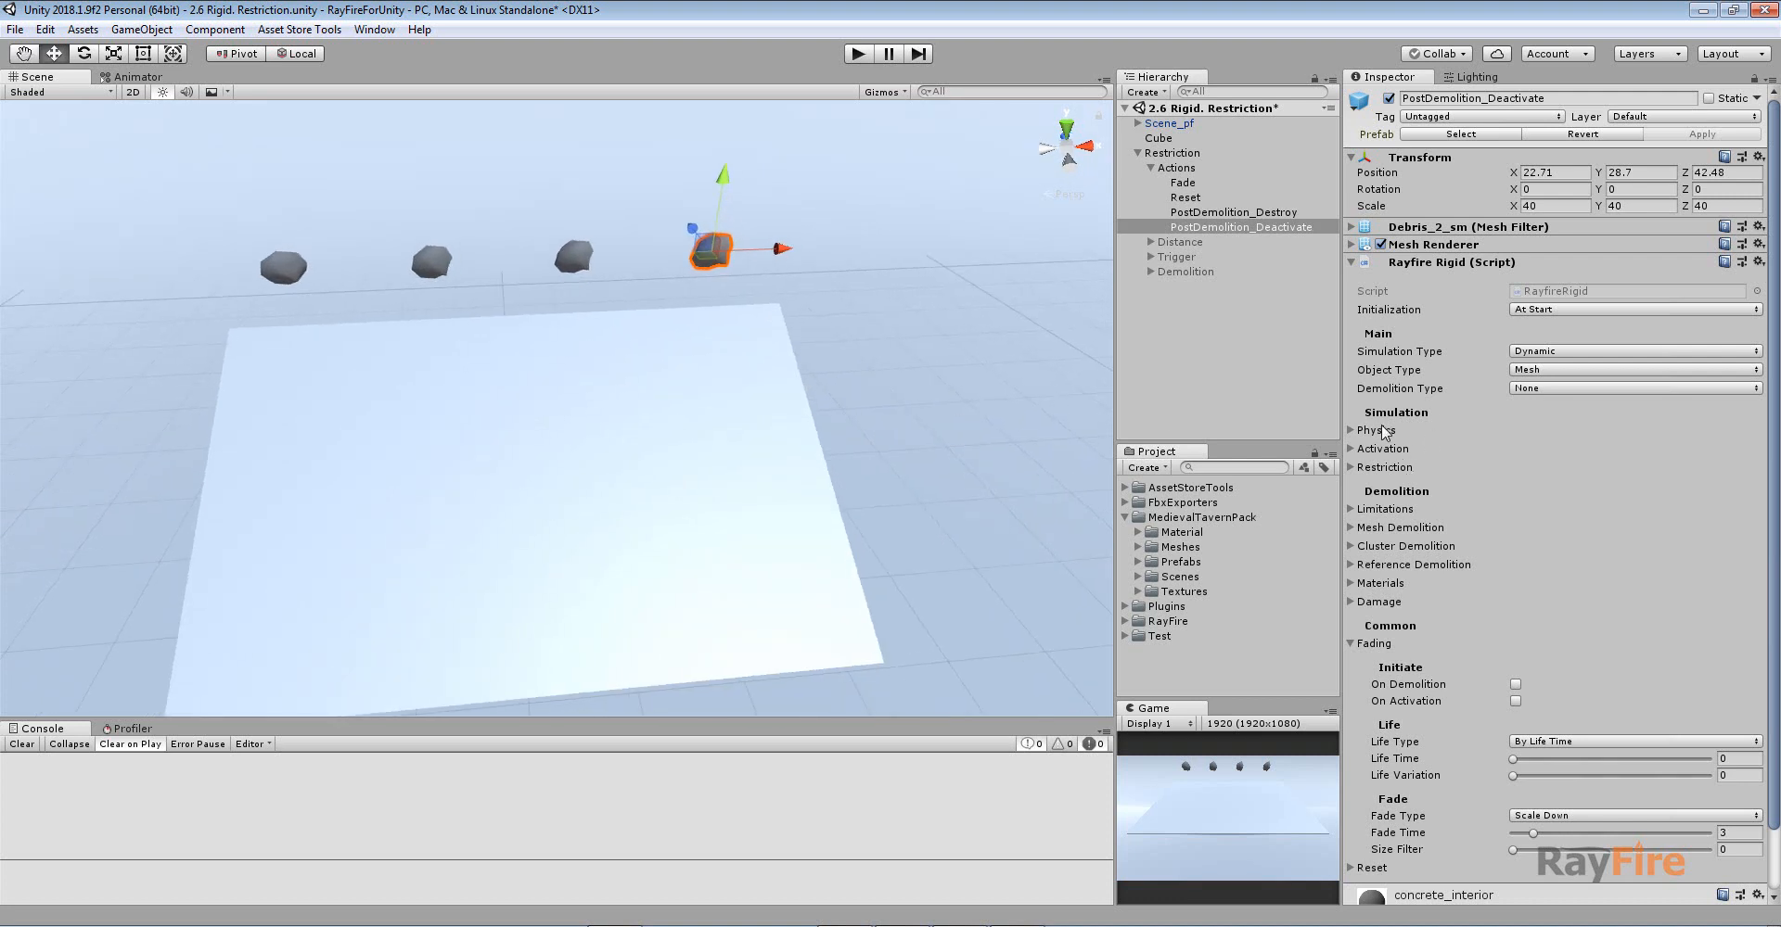
pyautogui.click(1382, 644)
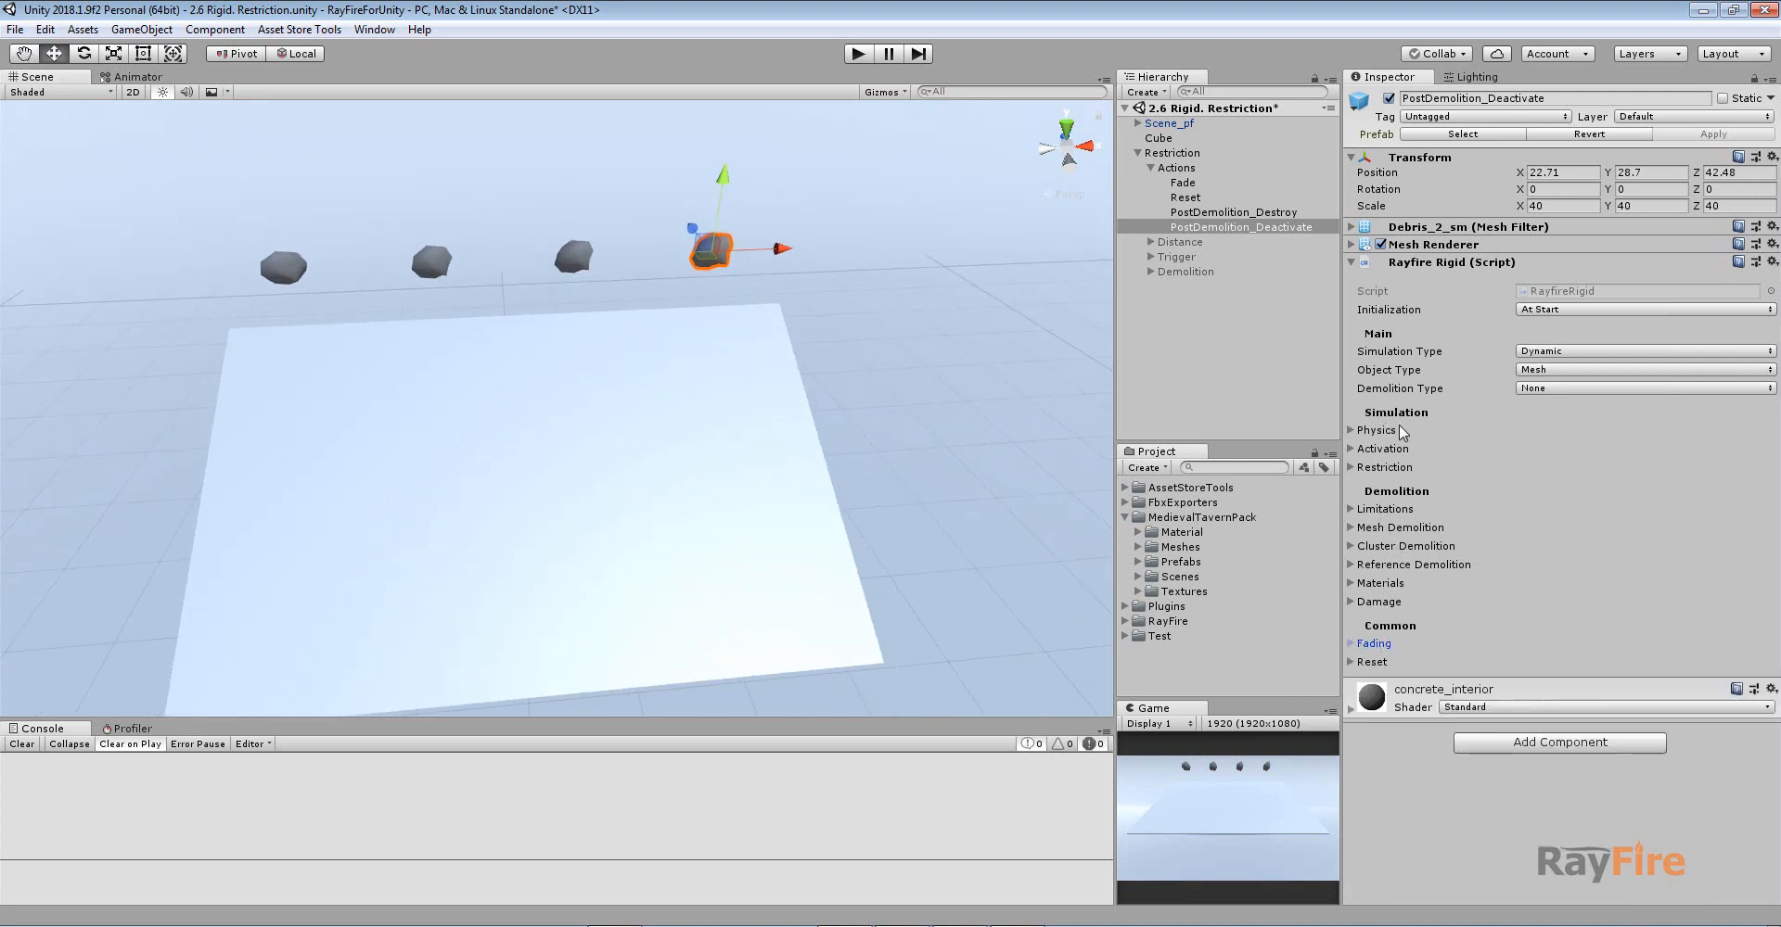
pyautogui.click(1384, 468)
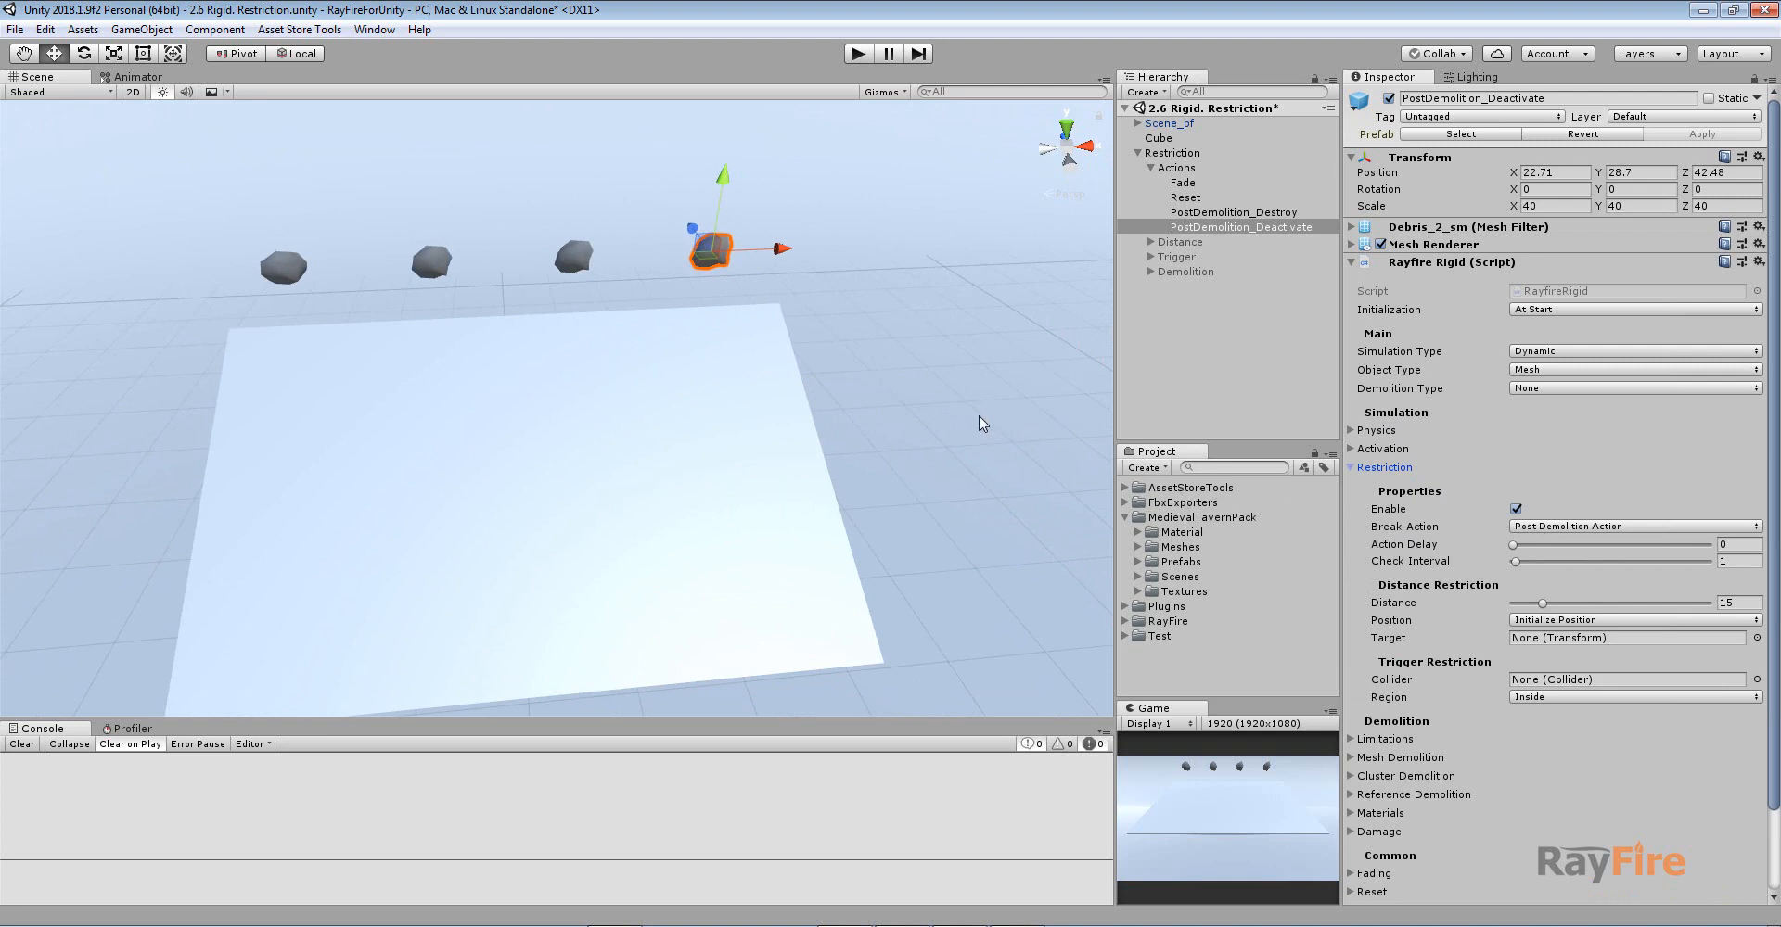
pyautogui.click(1515, 509)
# Step: Deactivate the Actions group and activate the Distance group, selecting its Distance_5 rock
pyautogui.click(1176, 168)
pyautogui.click(1150, 167)
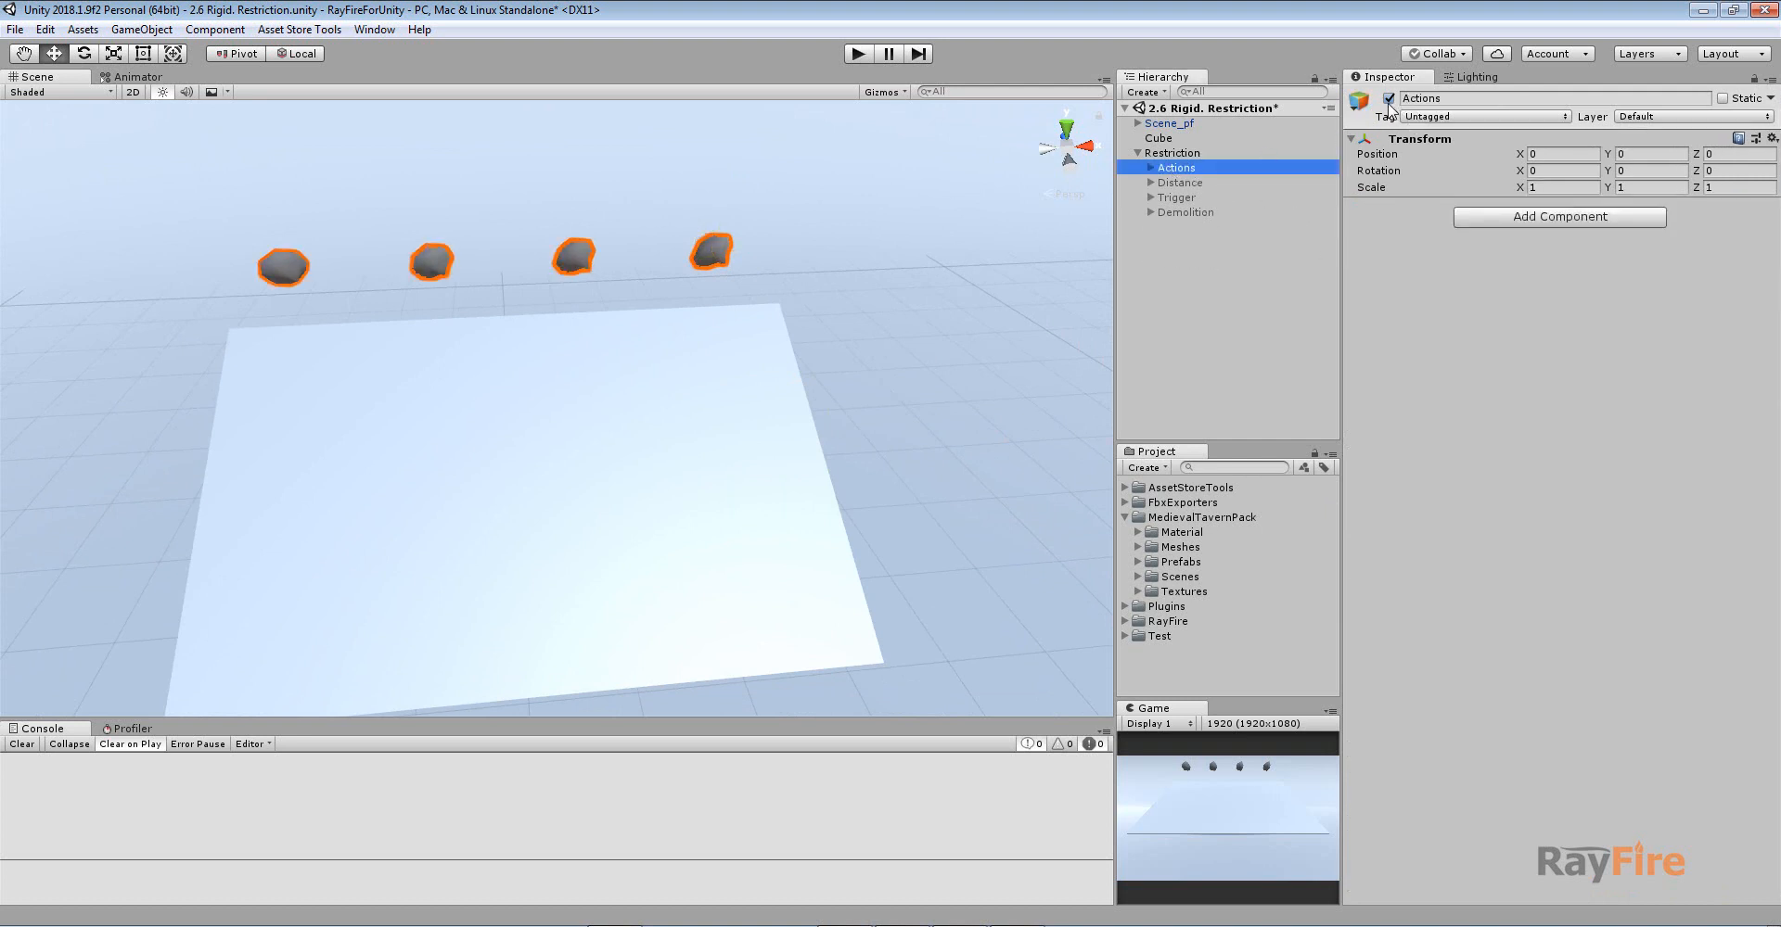
pyautogui.click(1198, 184)
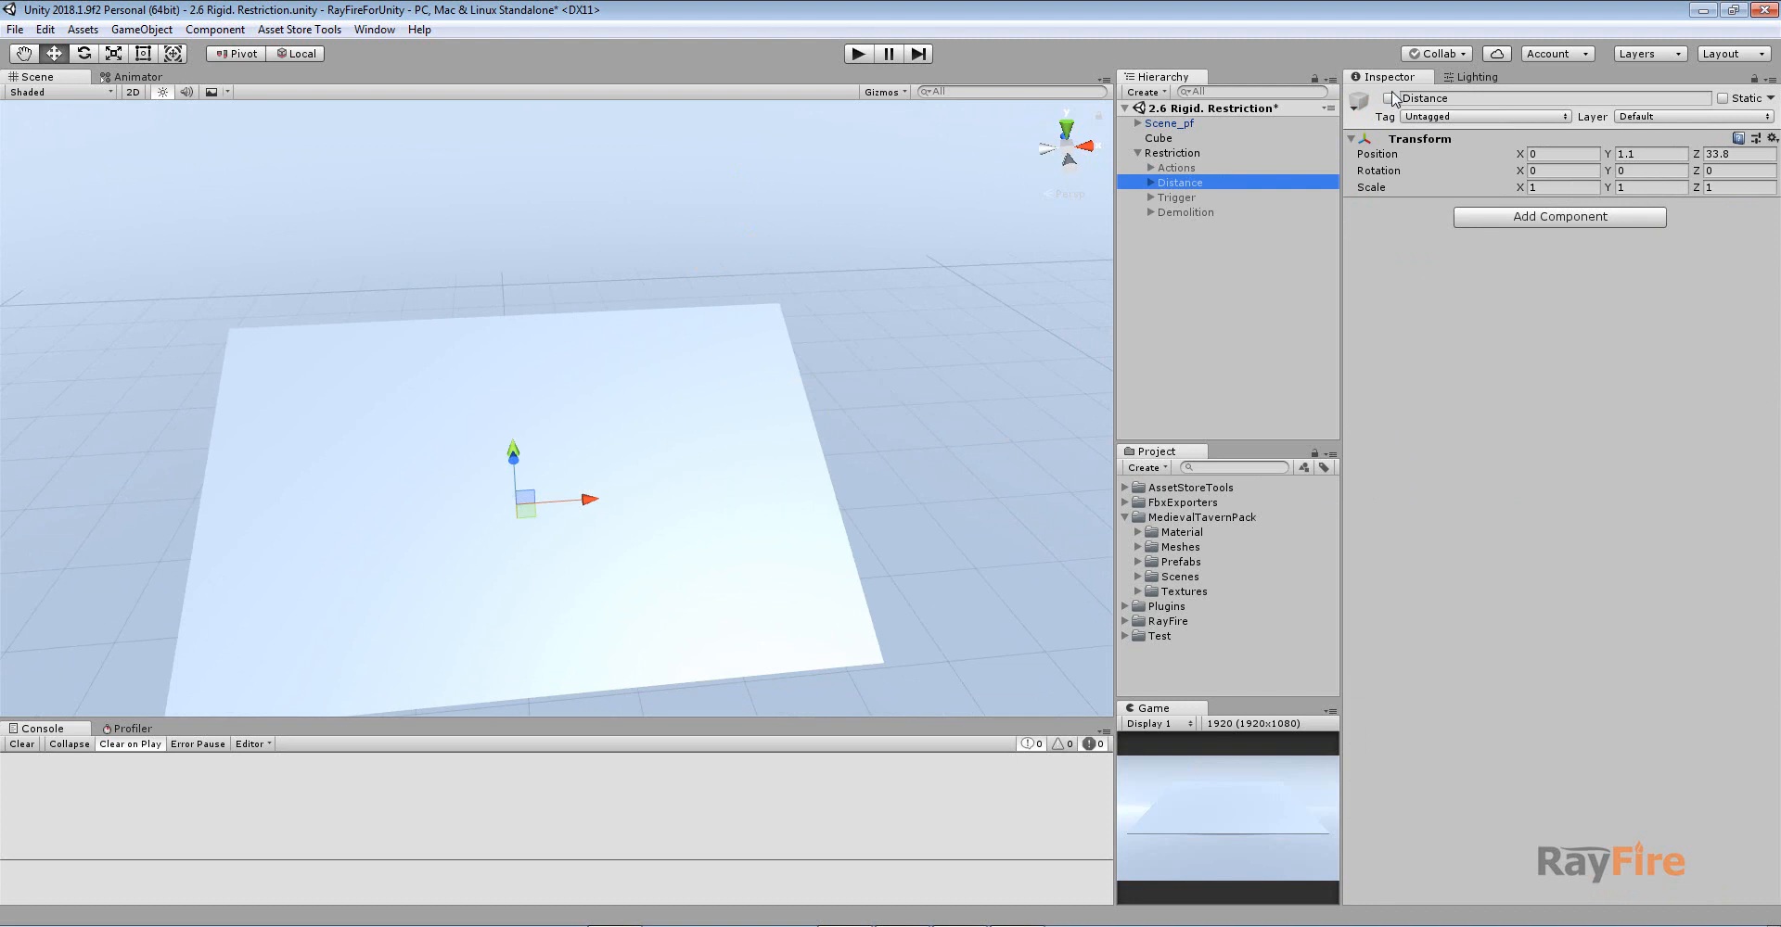
pyautogui.click(1150, 182)
pyautogui.click(1197, 197)
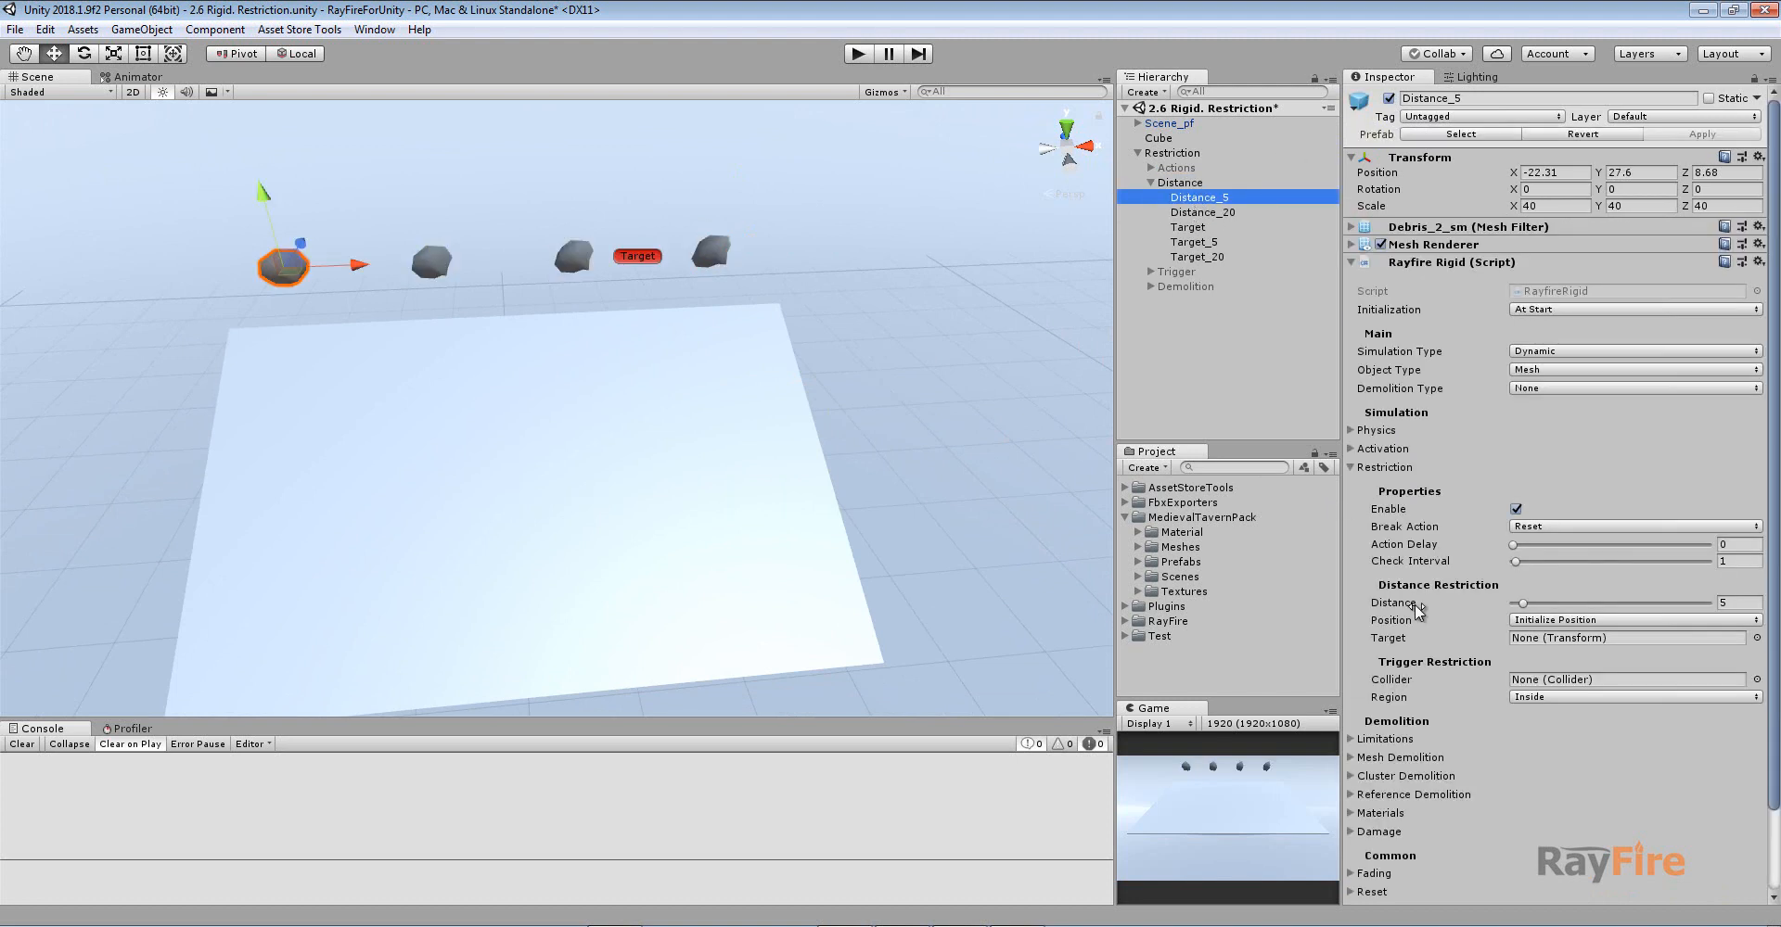
# Step: Switch the Distance_5 rock's restriction Position to Target Position and locate its empty Target field
pyautogui.keyDown('alt'); pyautogui.moveTo(403, 331); pyautogui.dragTo(482, 330); pyautogui.keyUp('alt')
pyautogui.moveTo(385, 375); pyautogui.dragTo(529, 382, button='middle')
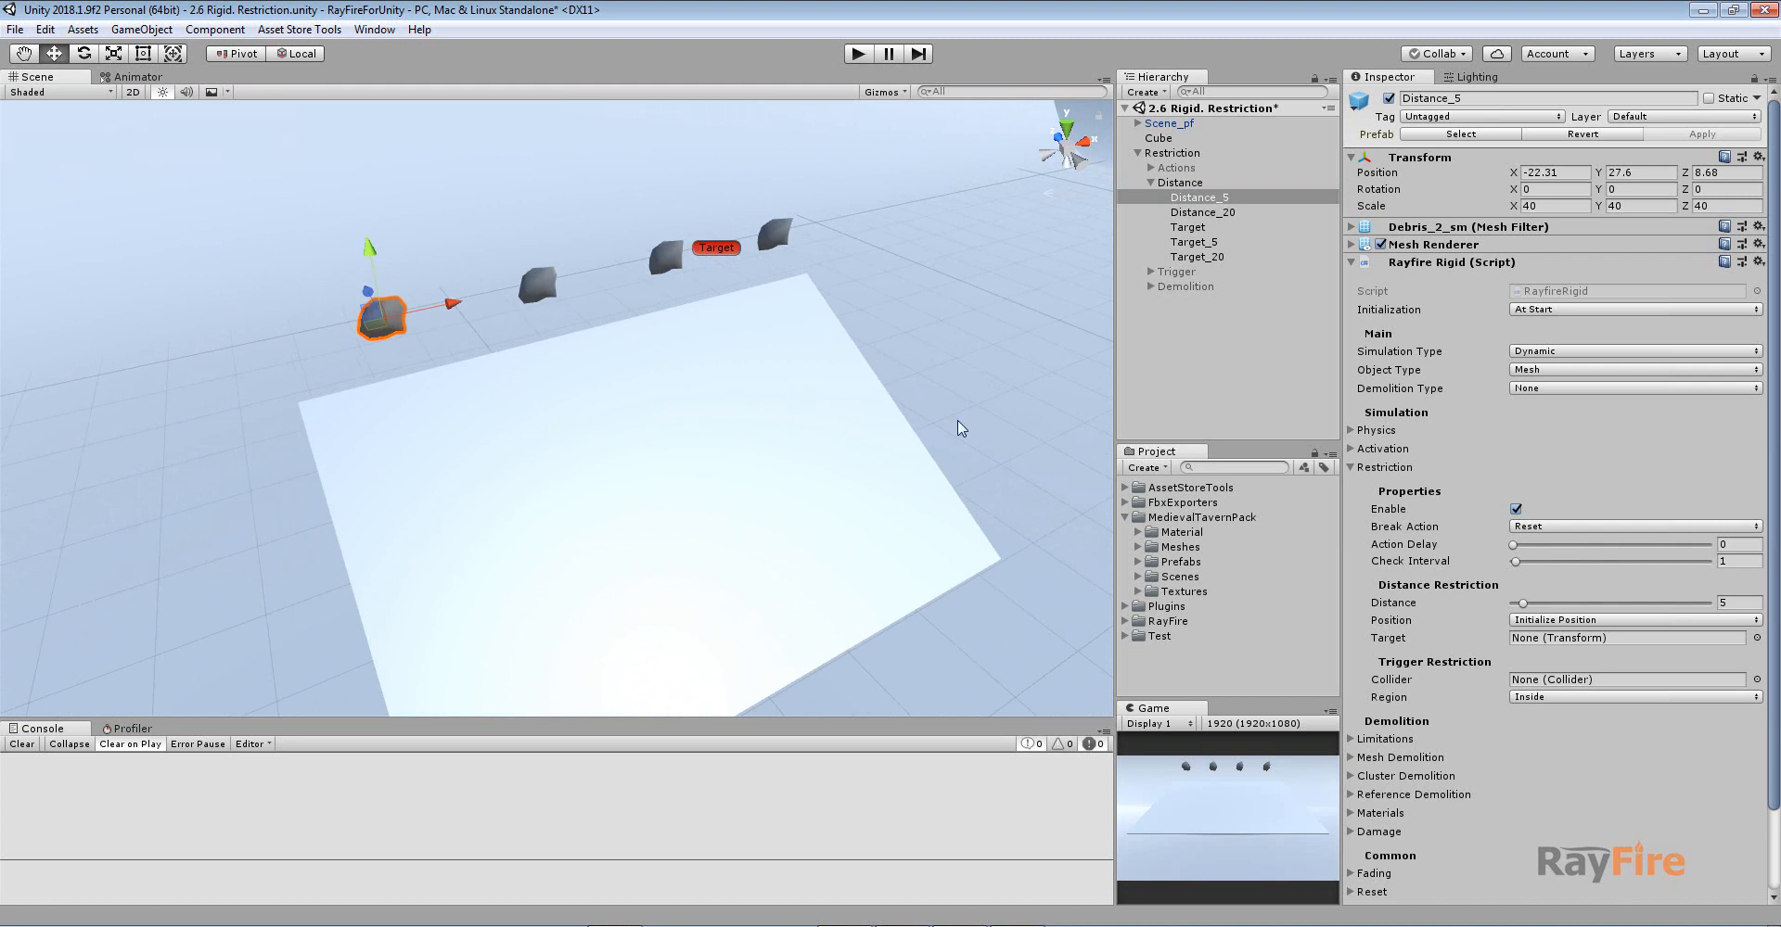
pyautogui.click(1563, 620)
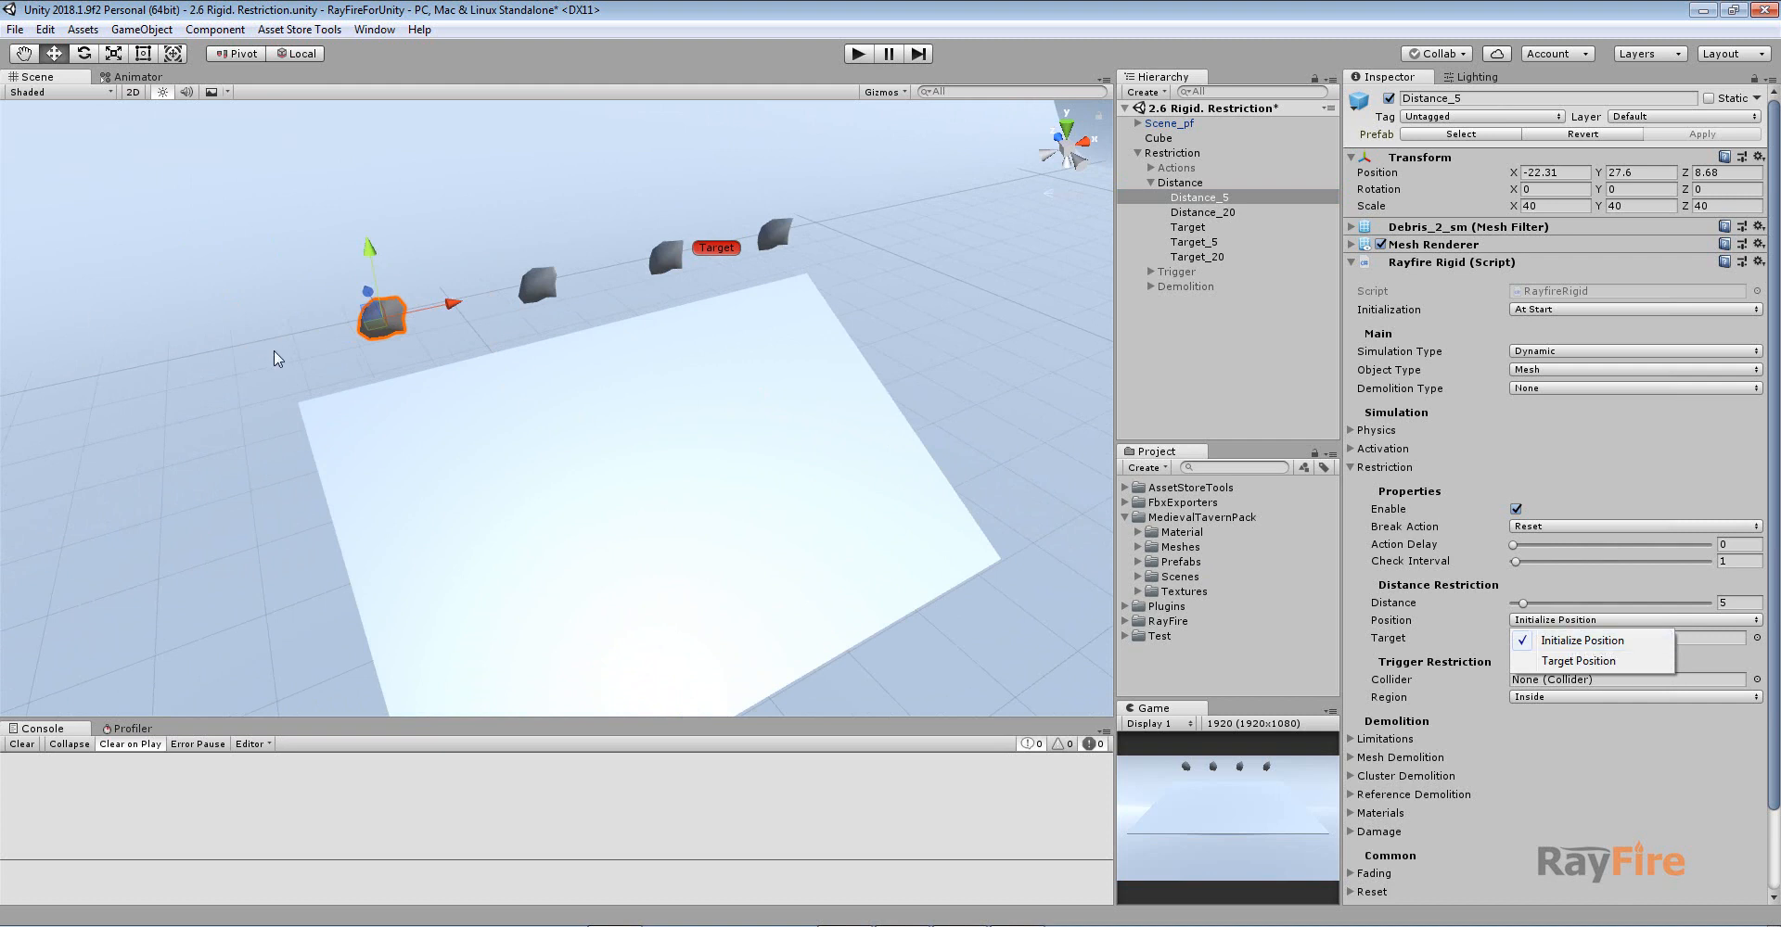
pyautogui.click(1574, 662)
pyautogui.click(1535, 639)
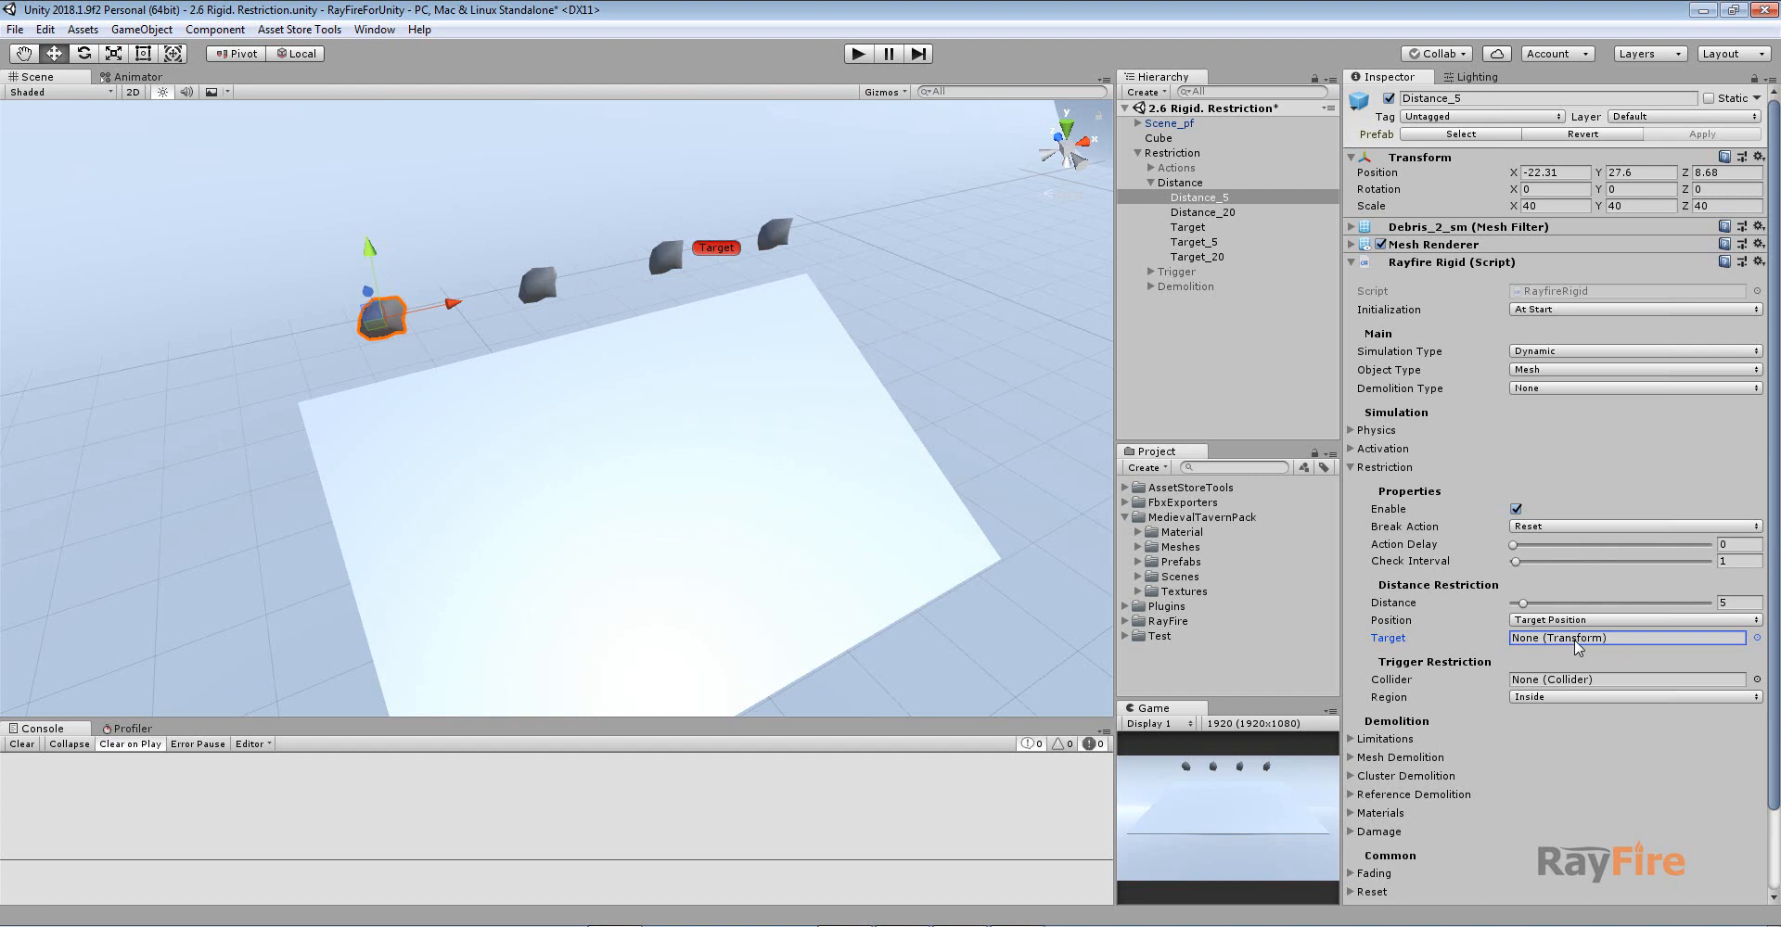
# Step: Inspect the Target object, and review the restriction Position options shared by the Target_5 and Target_20 rocks
pyautogui.click(1188, 227)
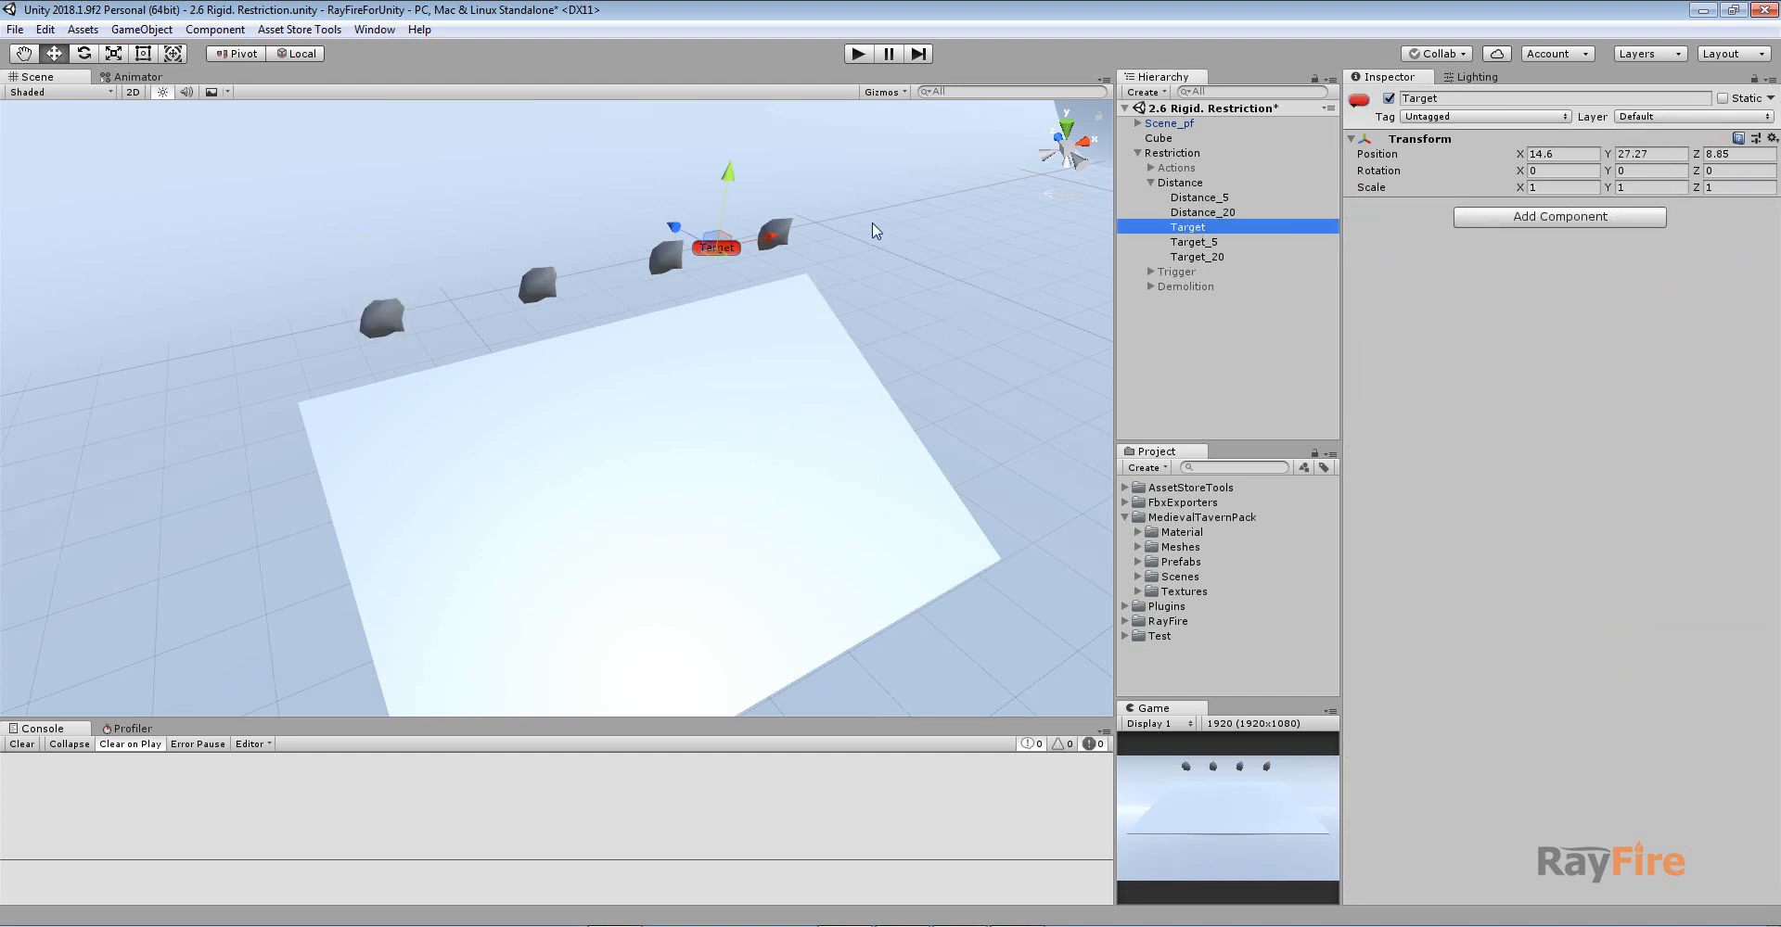
pyautogui.press('f')
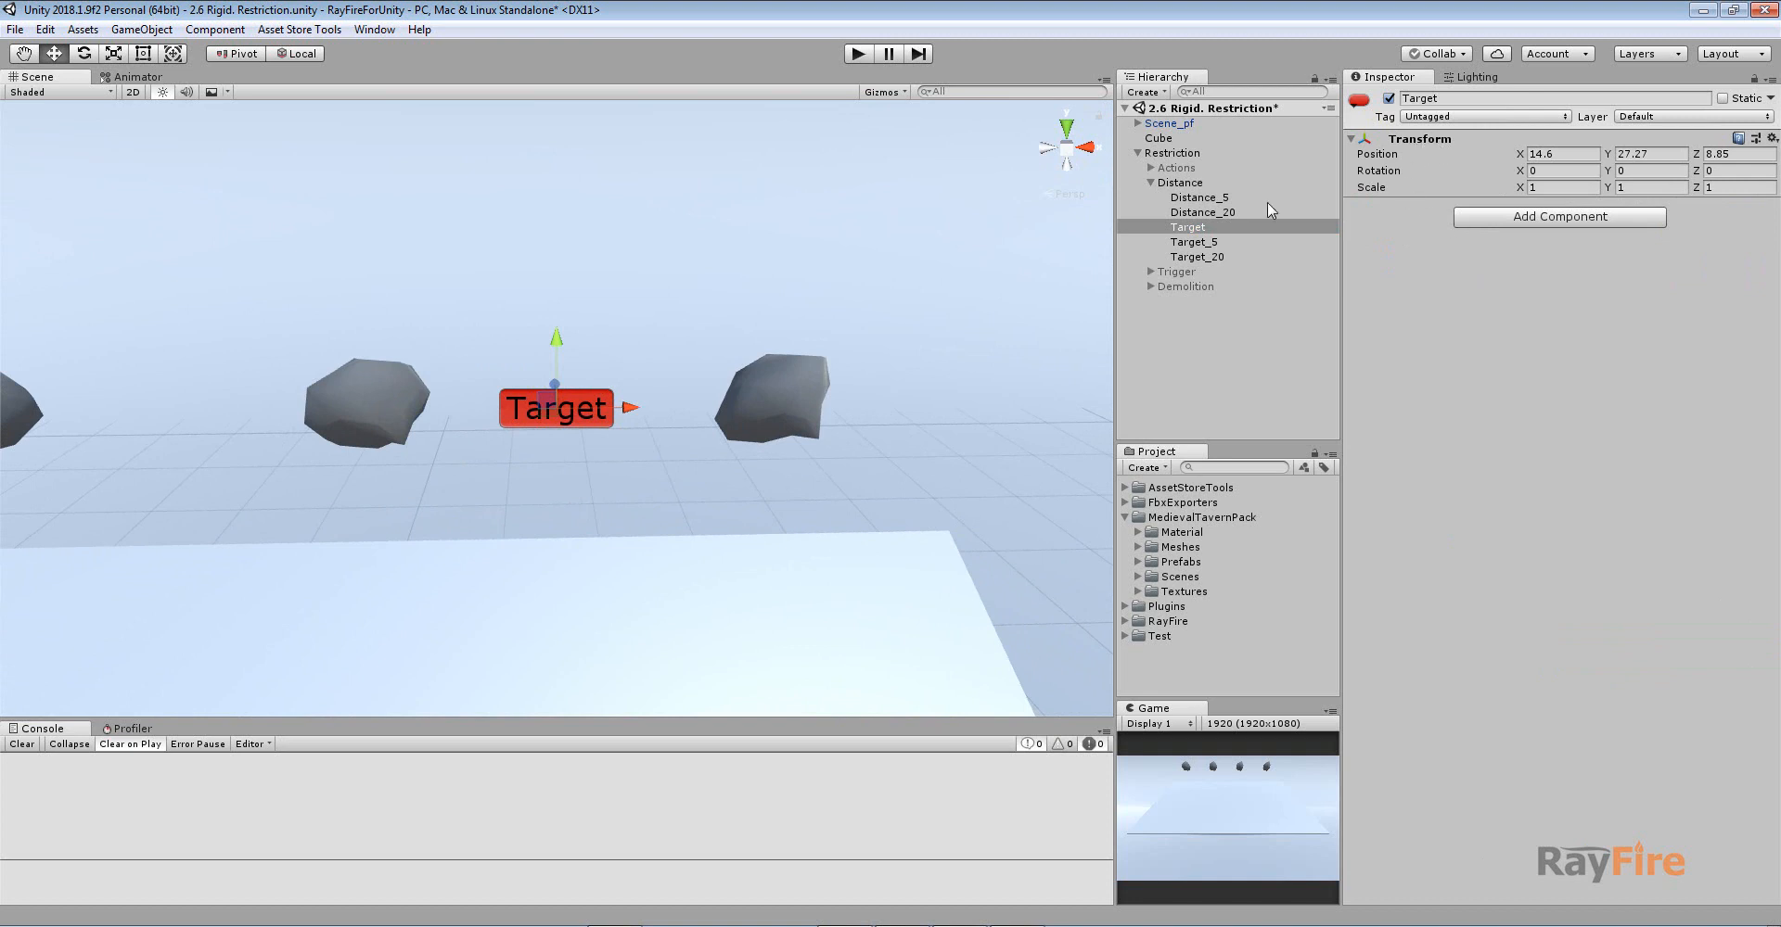
pyautogui.click(1193, 242)
pyautogui.keyDown('shift'); pyautogui.click(1197, 257); pyautogui.keyUp('shift')
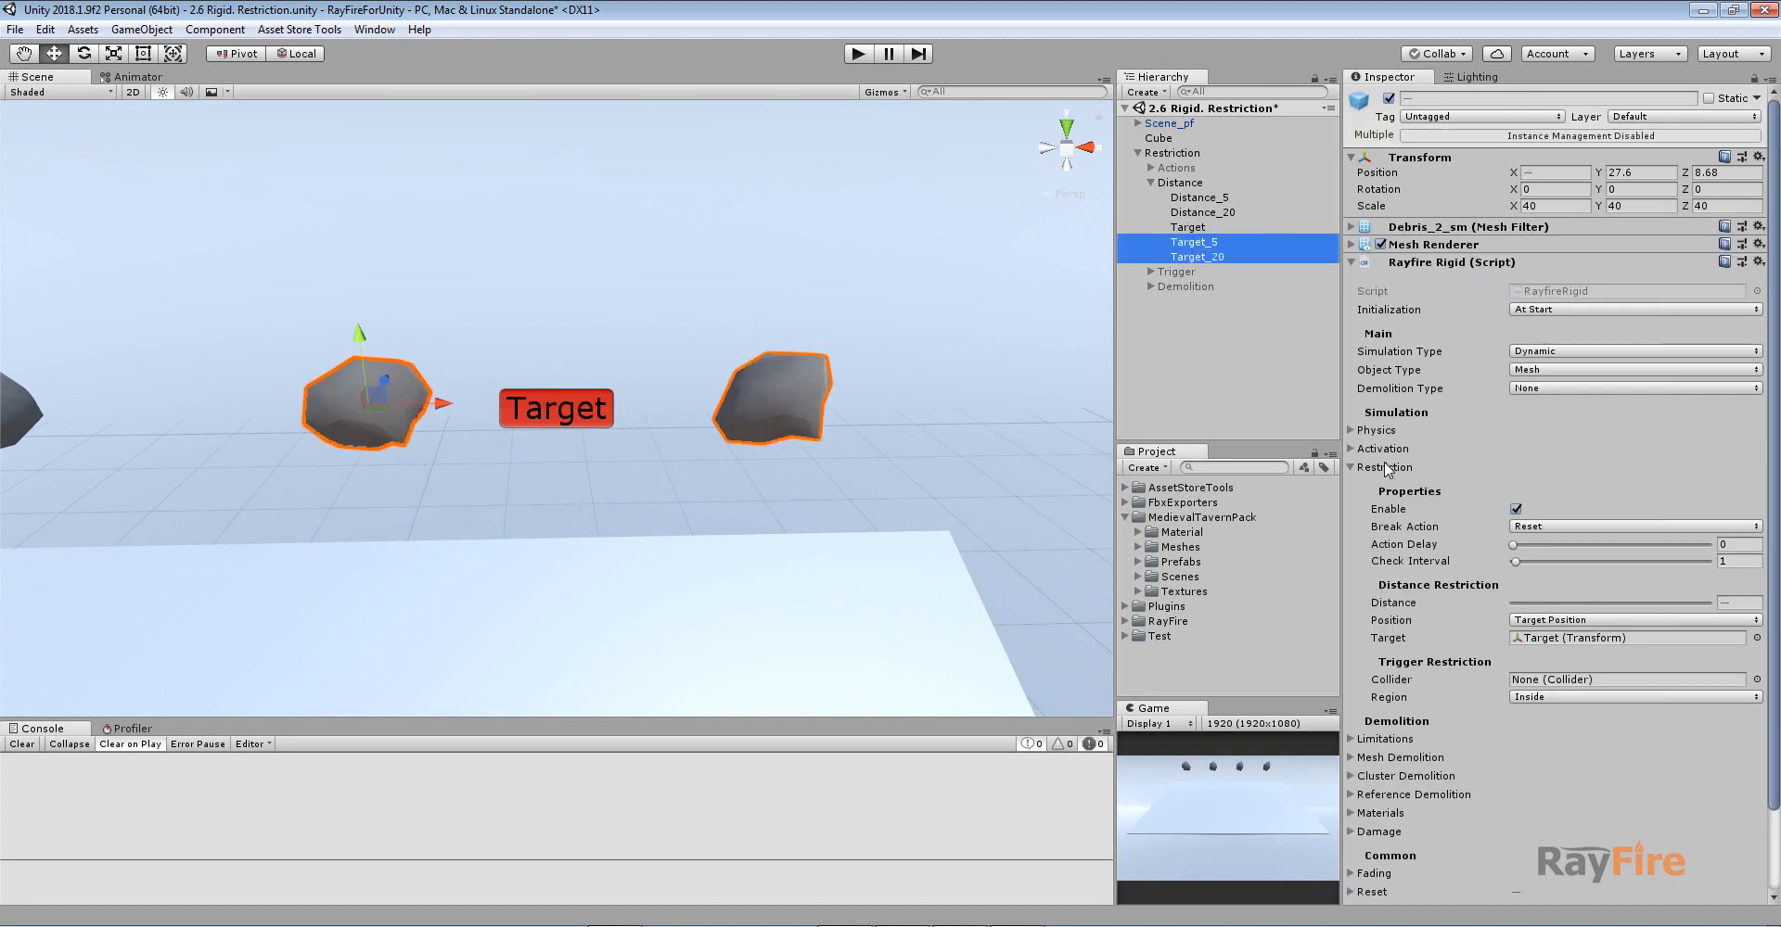
pyautogui.click(1551, 620)
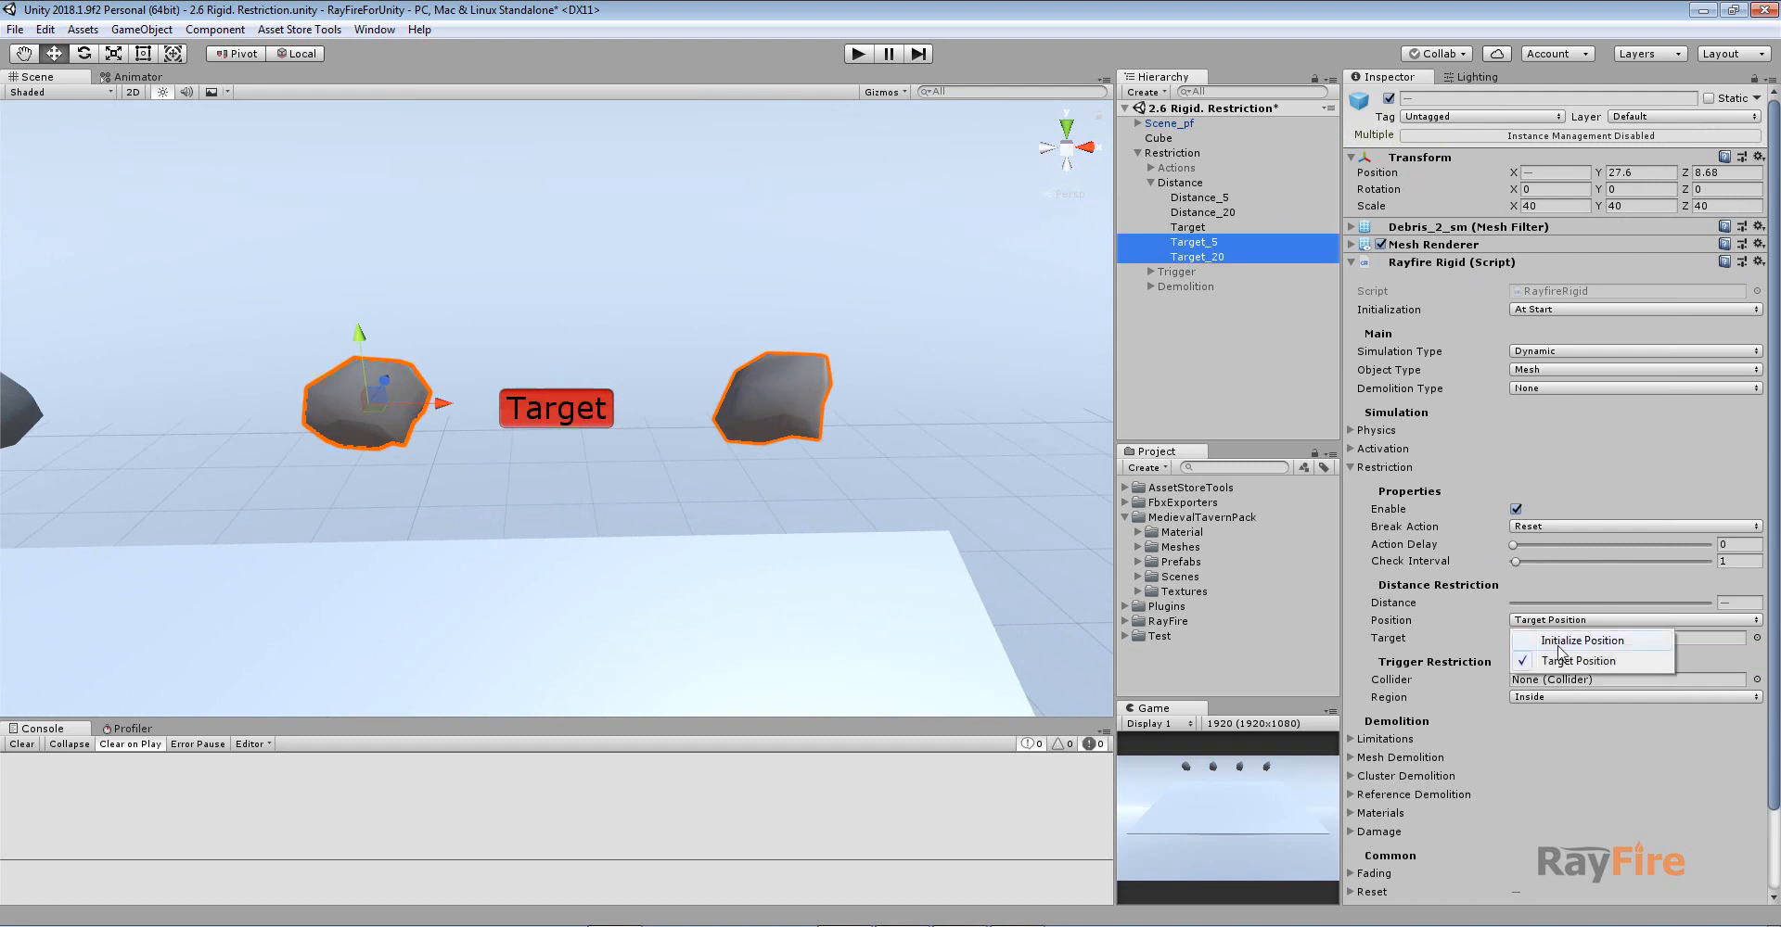
pyautogui.click(684, 375)
# Step: Set the restriction Position of both Distance_5 and Distance_20 to Initialize Position
pyautogui.scroll(-3, 373, 358)
pyautogui.moveTo(374, 358); pyautogui.dragTo(876, 362, button='middle')
pyautogui.click(338, 419)
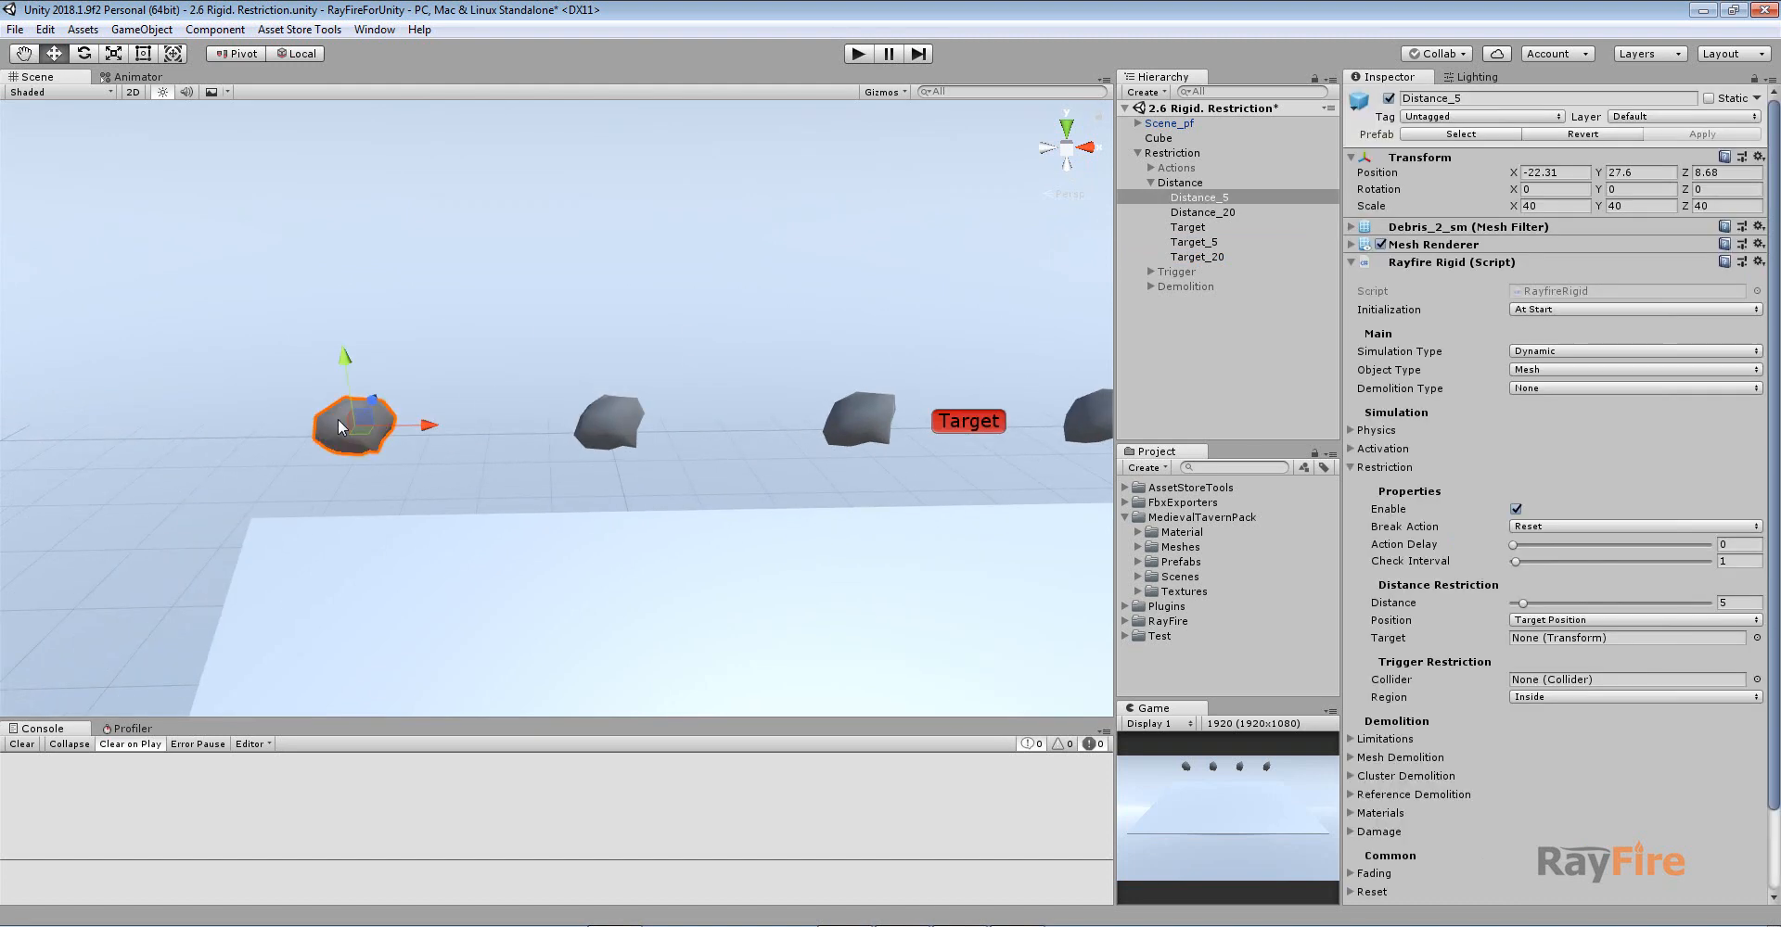
pyautogui.scroll(-3, 338, 419)
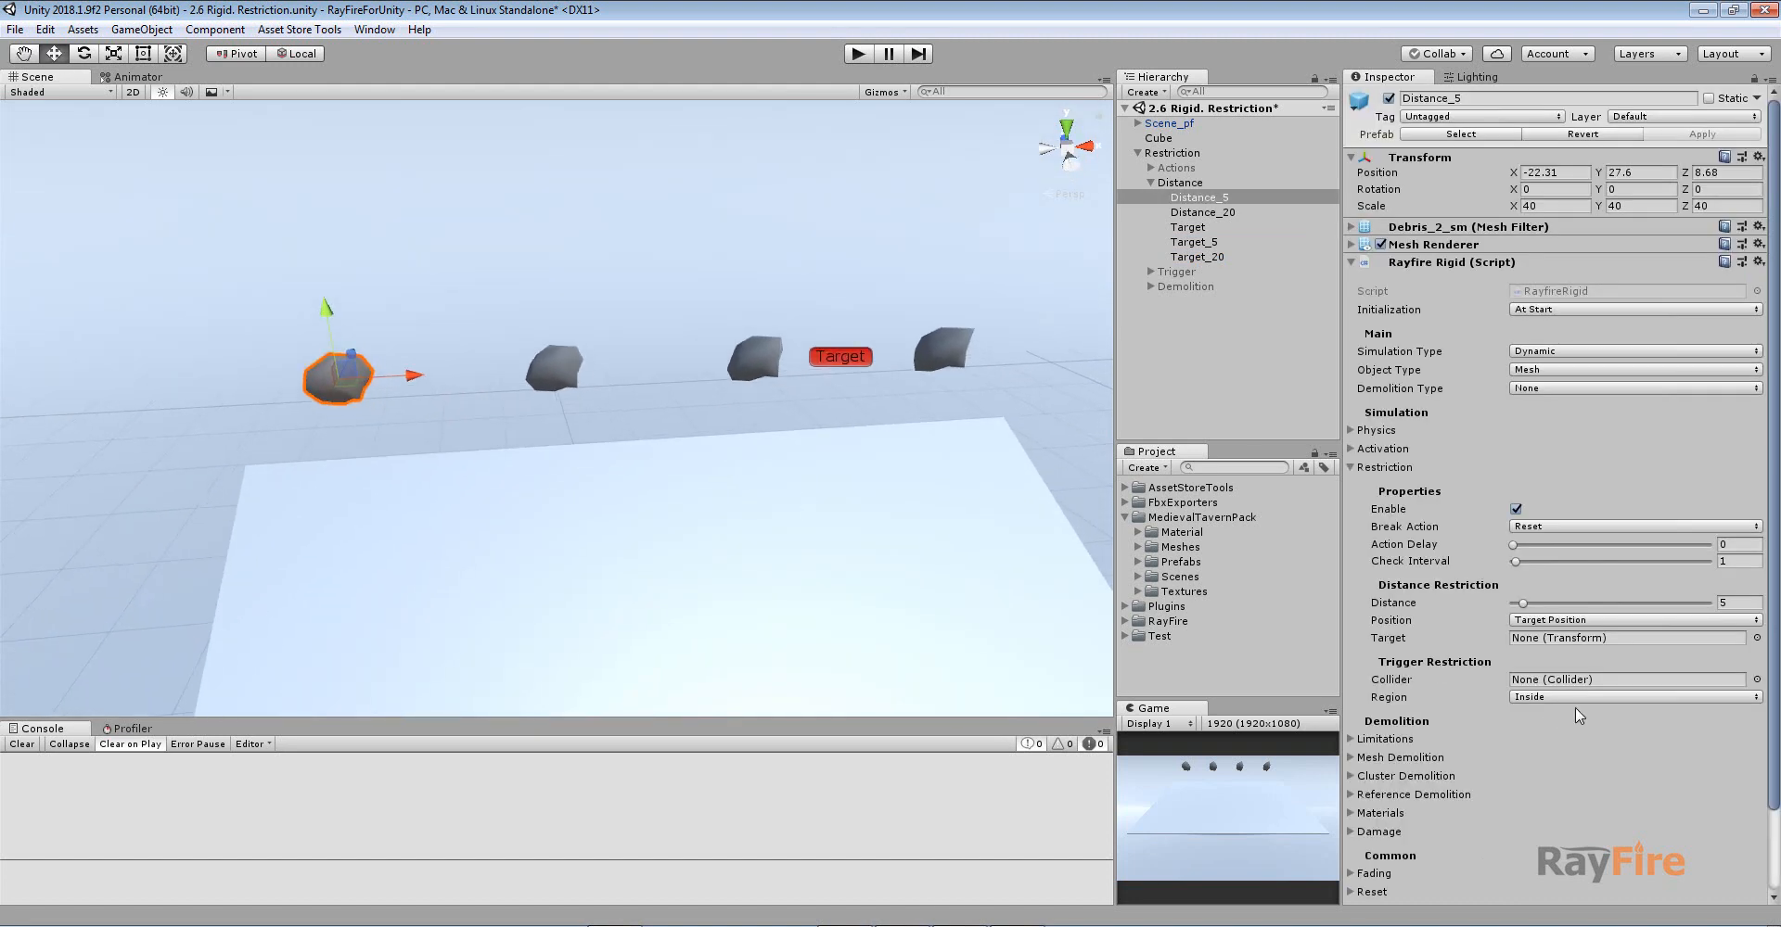
pyautogui.keyDown('shift'); pyautogui.click(555, 364); pyautogui.keyUp('shift')
pyautogui.click(1638, 621)
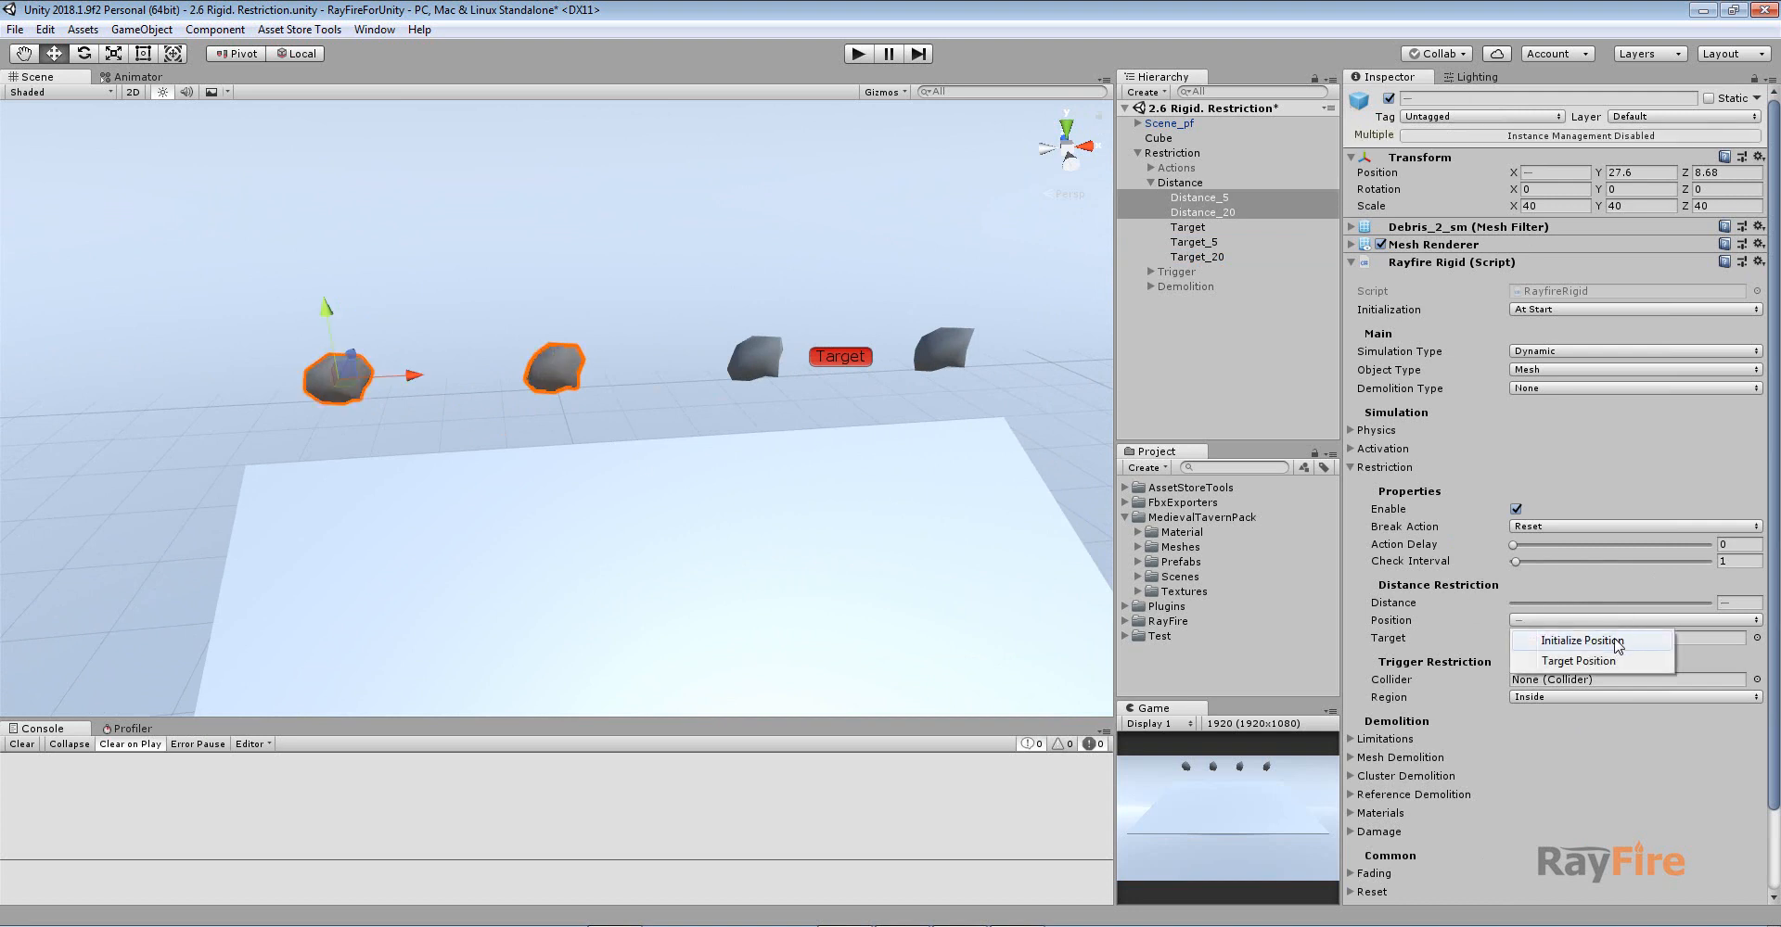
pyautogui.click(1618, 649)
# Step: Check the Distance, Position and Target restriction settings of the Distance_5, Distance_20, Target_5 and Target_20 rocks
pyautogui.click(754, 360)
pyautogui.keyDown('shift'); pyautogui.click(946, 352); pyautogui.keyUp('shift')
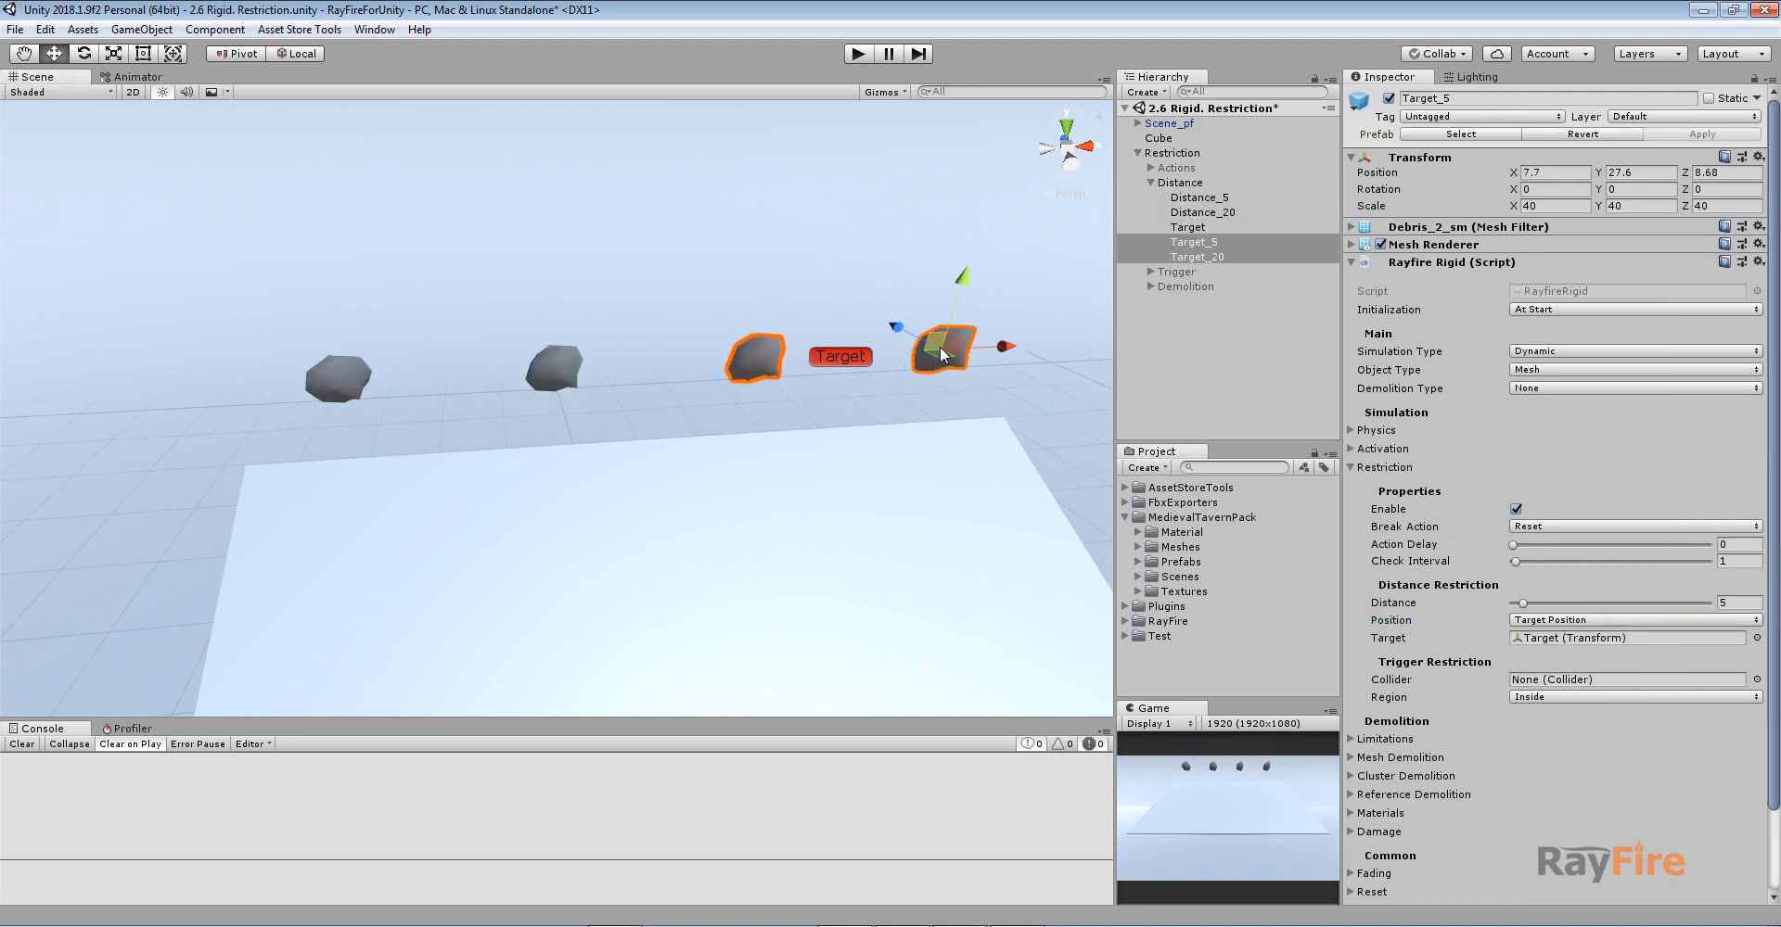
pyautogui.click(352, 375)
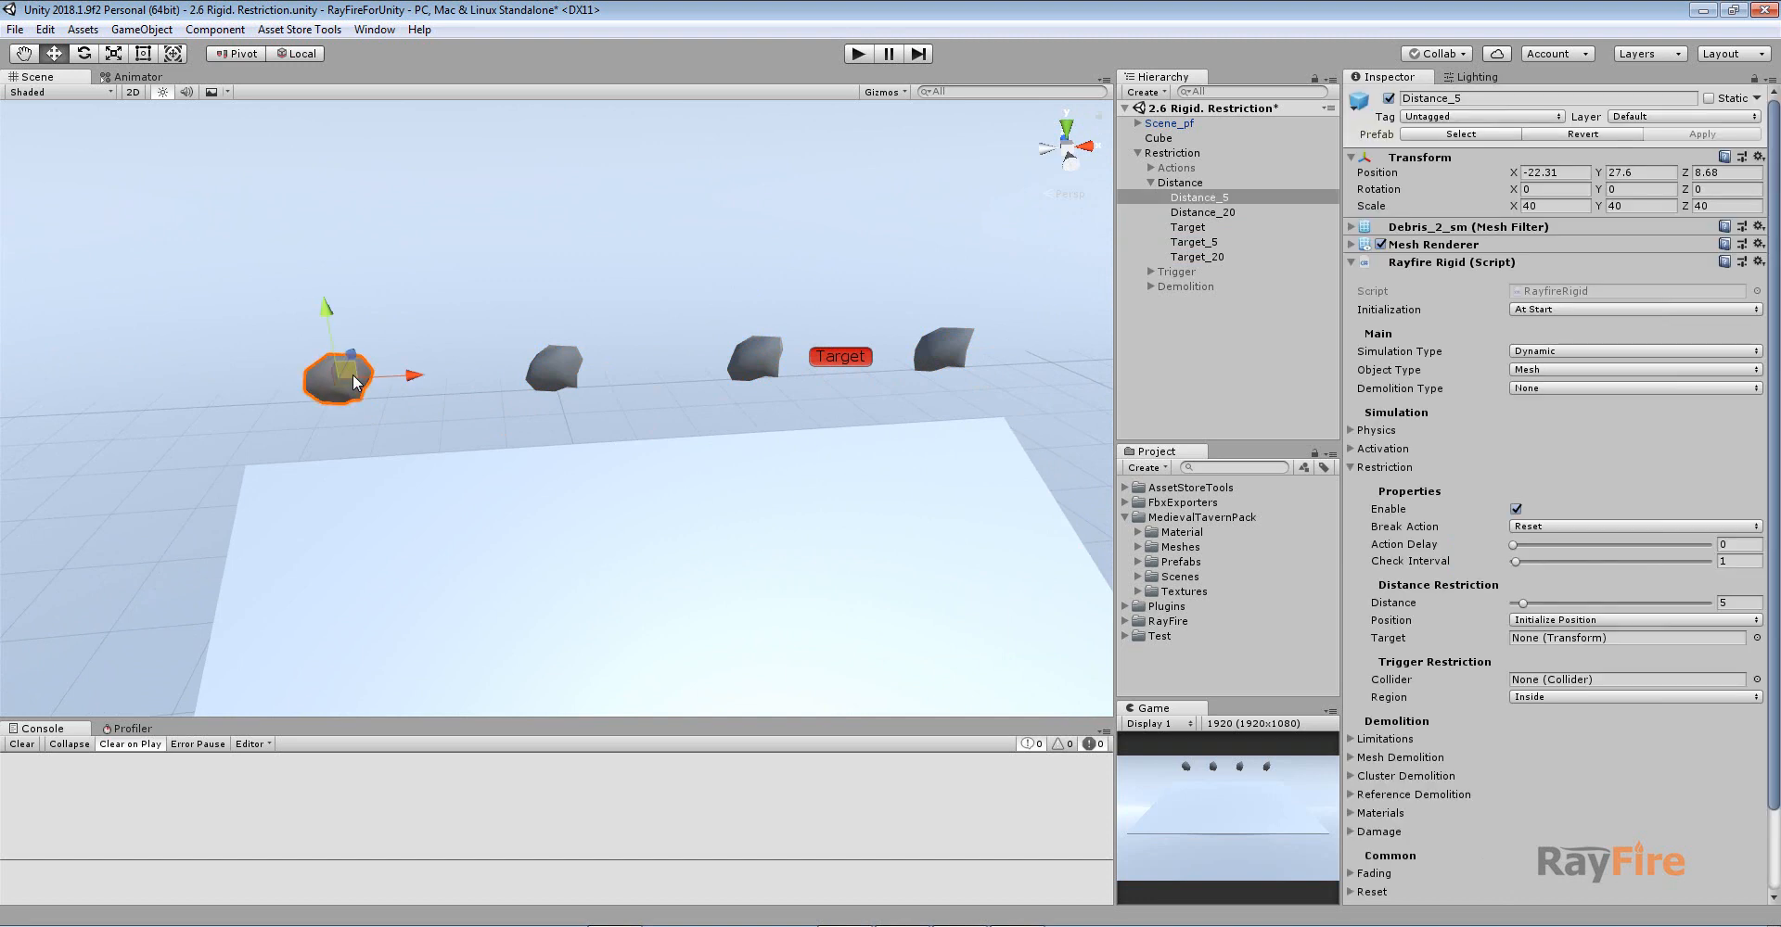
pyautogui.click(1737, 602)
pyautogui.click(540, 371)
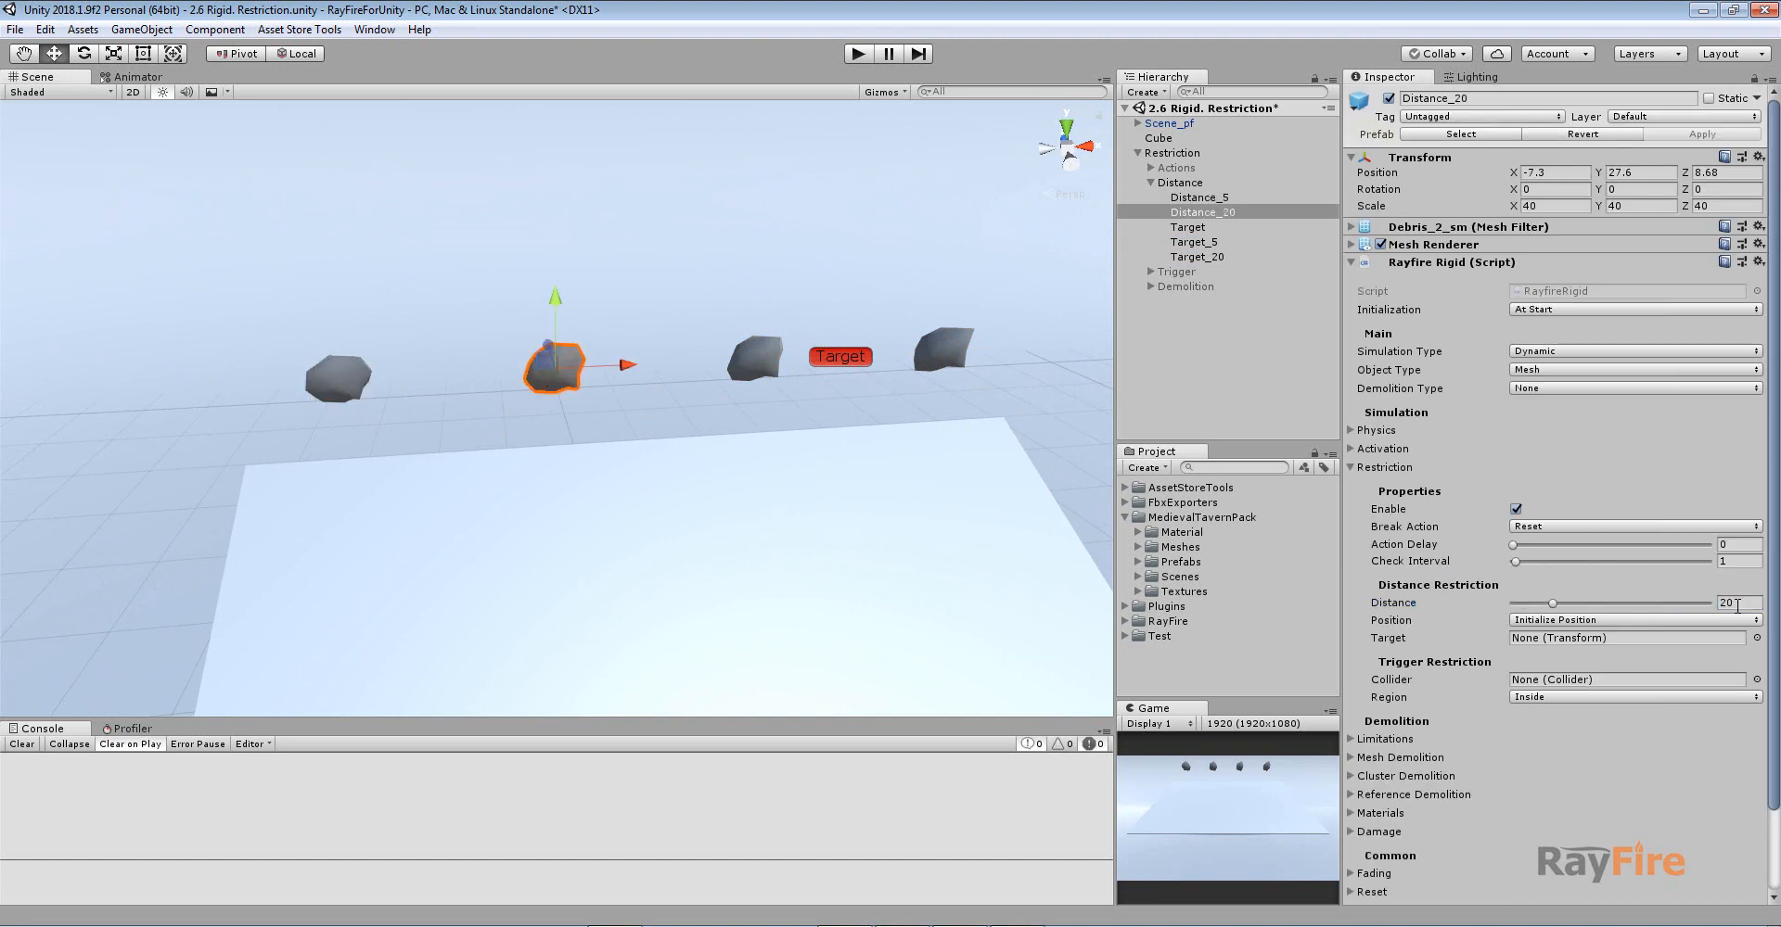
pyautogui.click(761, 362)
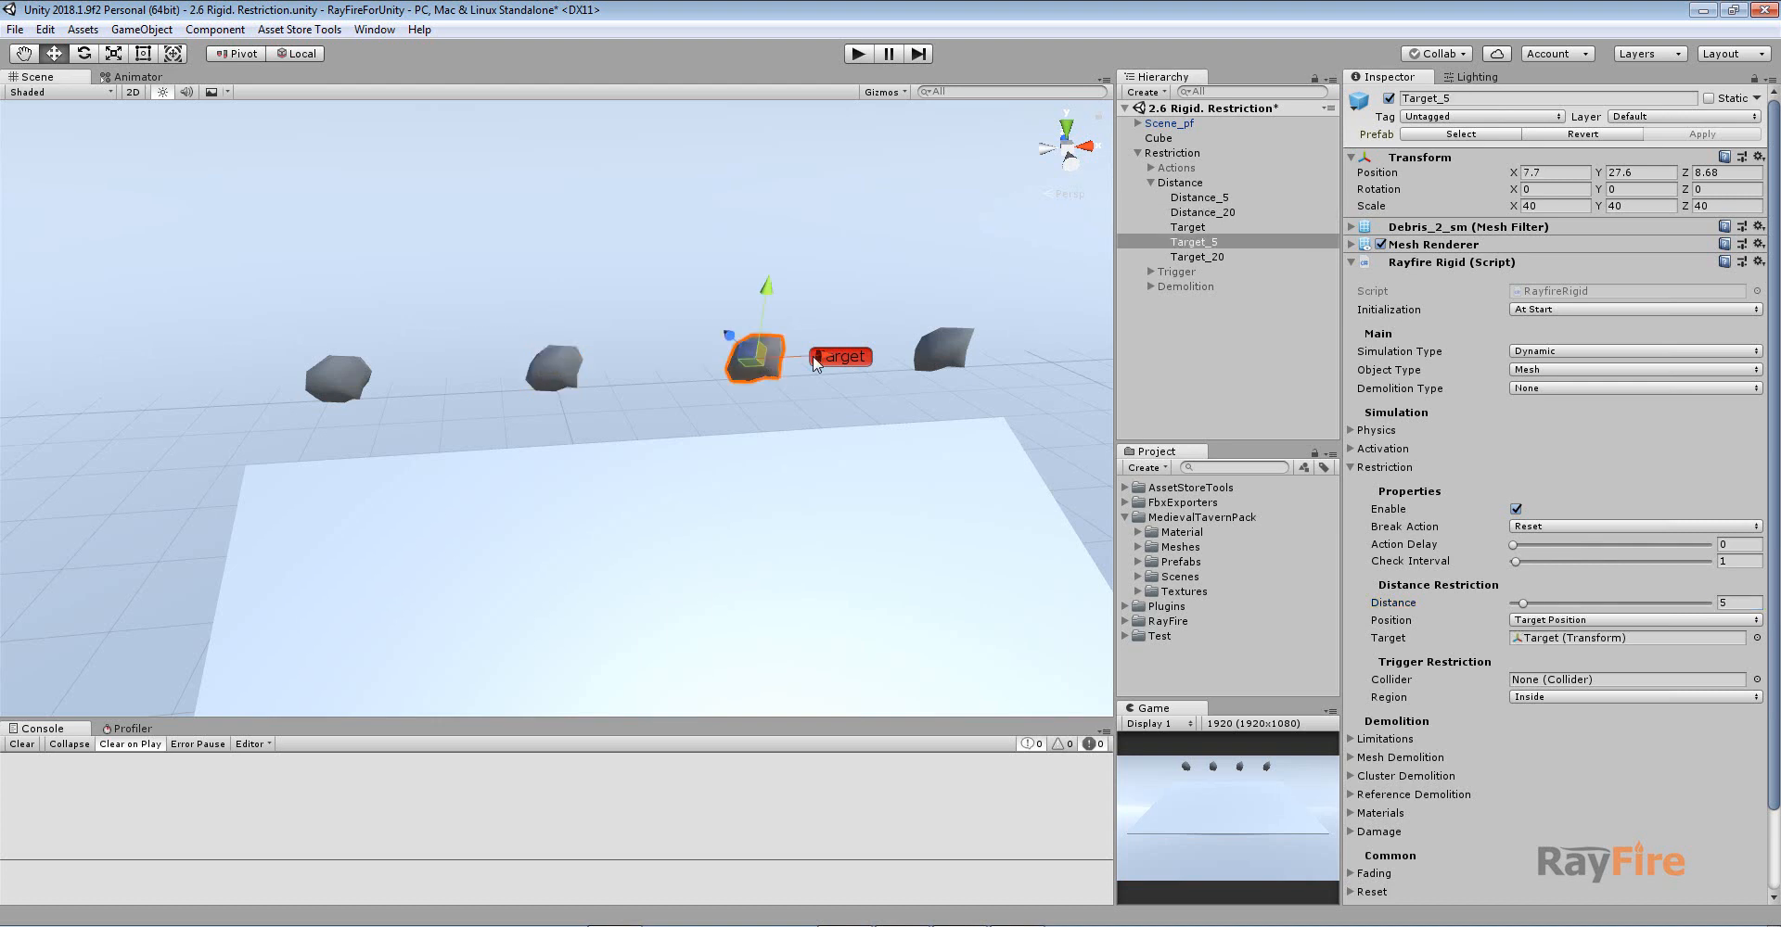
pyautogui.moveTo(896, 388); pyautogui.dragTo(799, 372, button='middle')
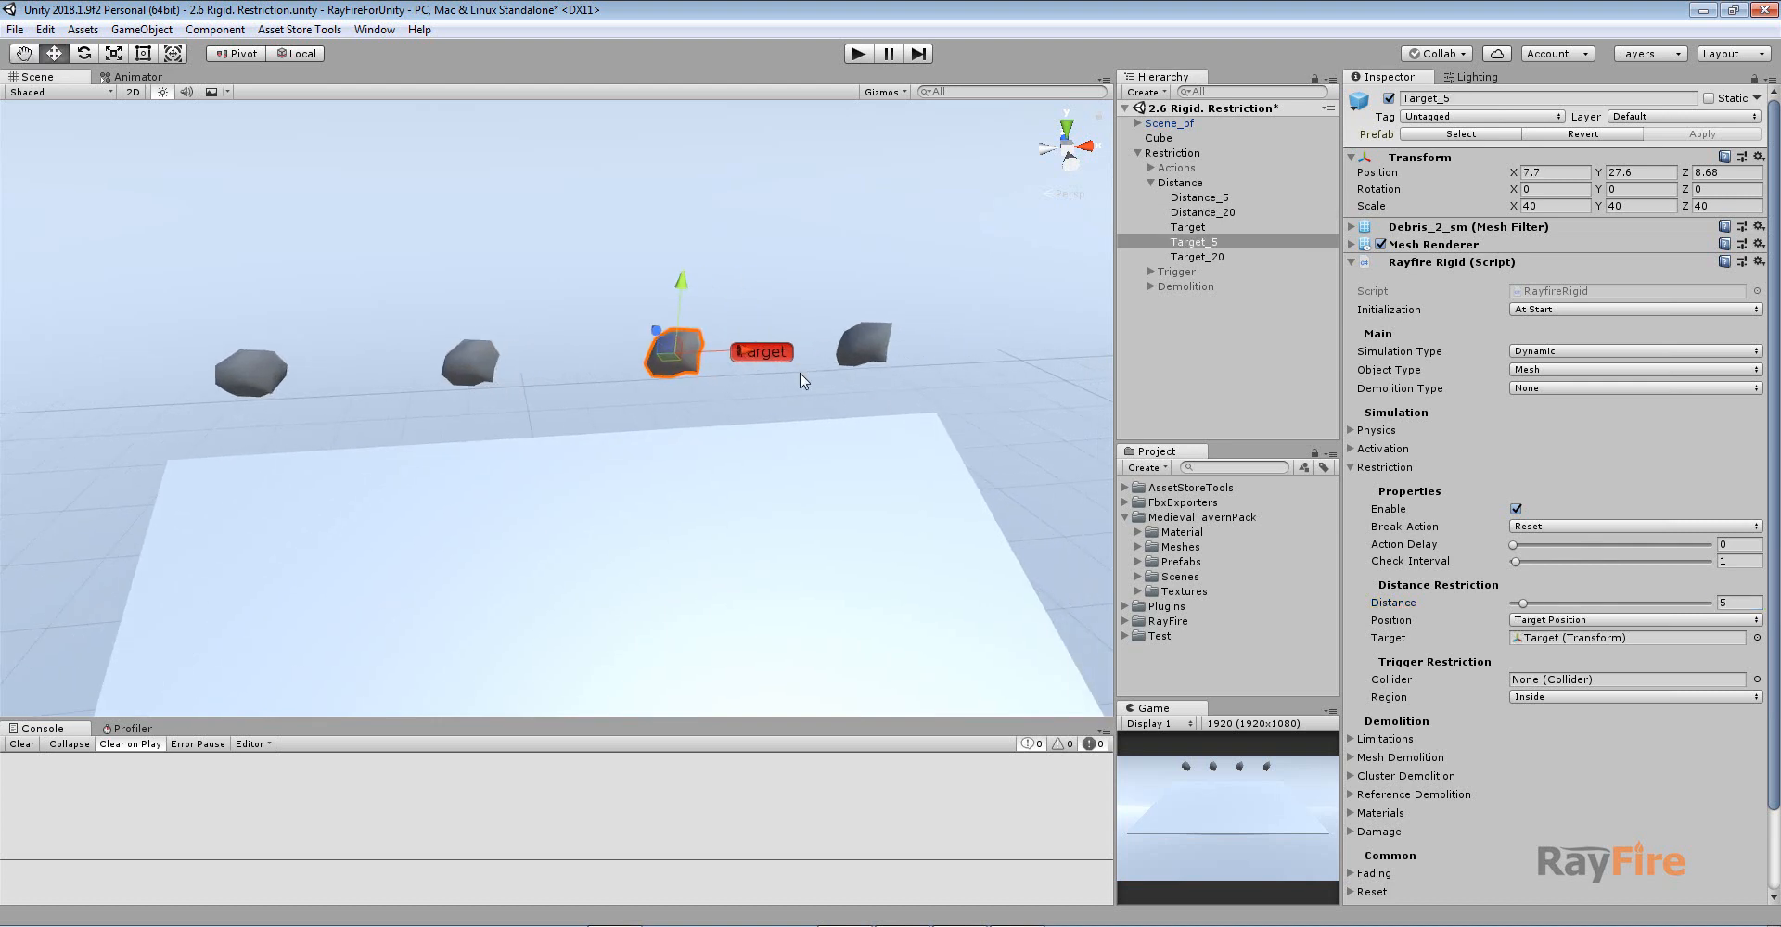
pyautogui.click(859, 348)
pyautogui.click(1739, 602)
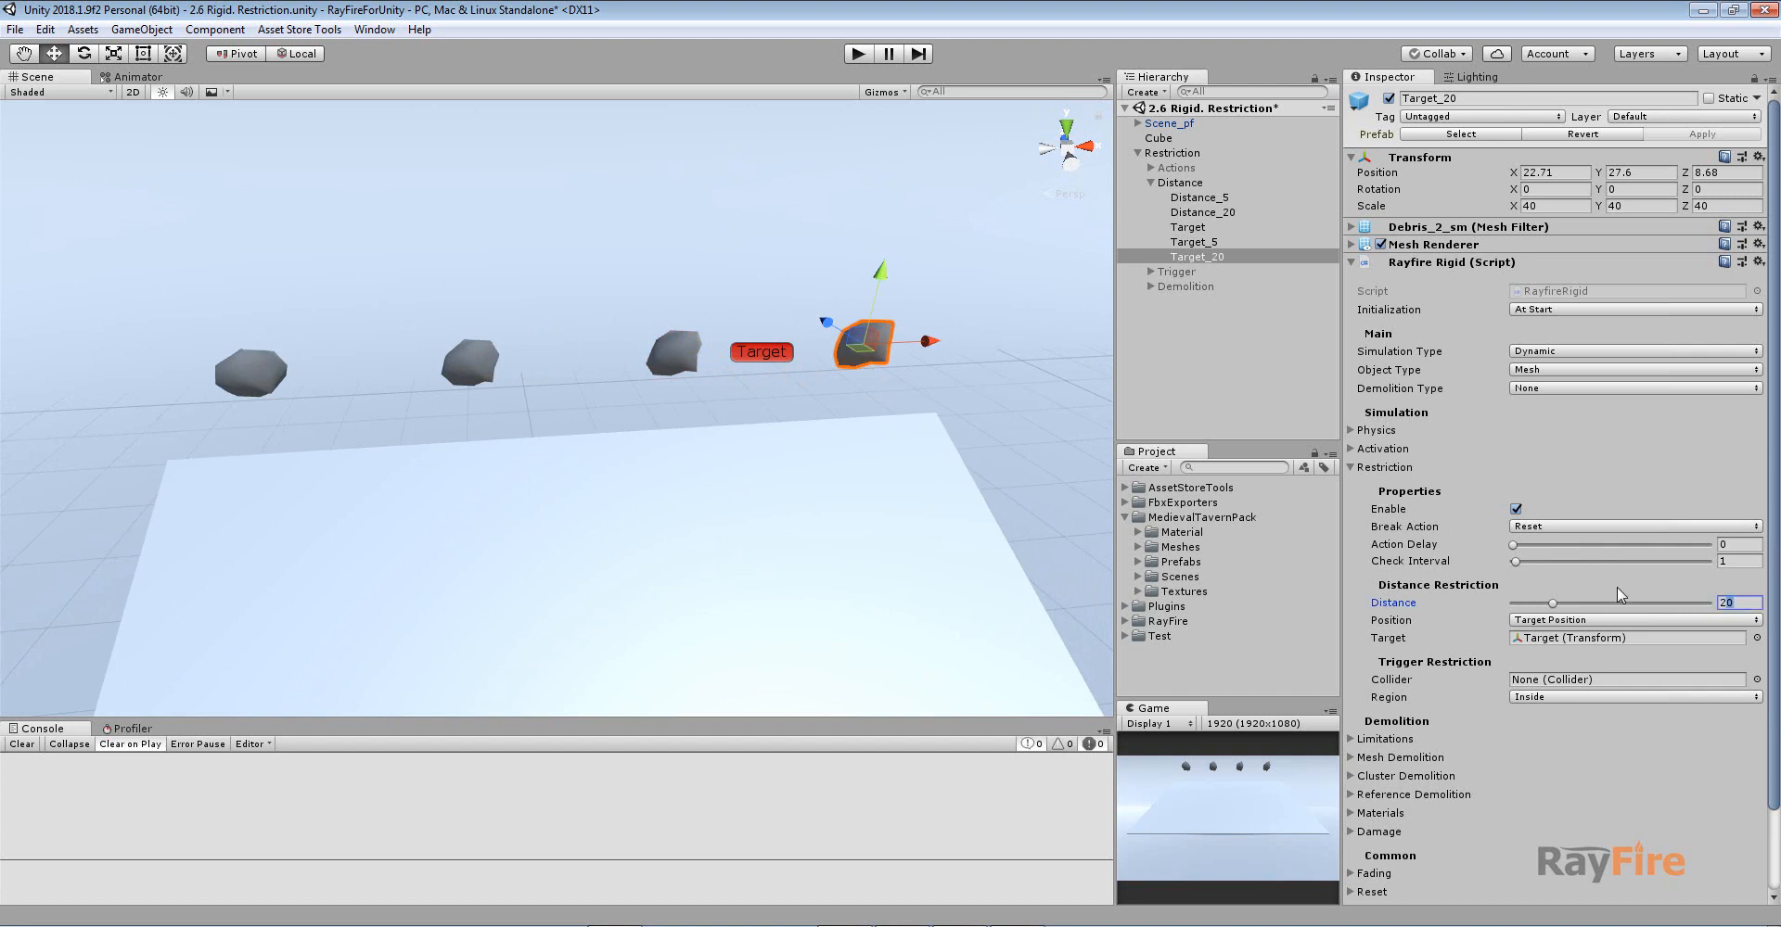
# Step: Run the simulation and select all the falling rocks together to compare their resets, then clear the selection
pyautogui.click(859, 53)
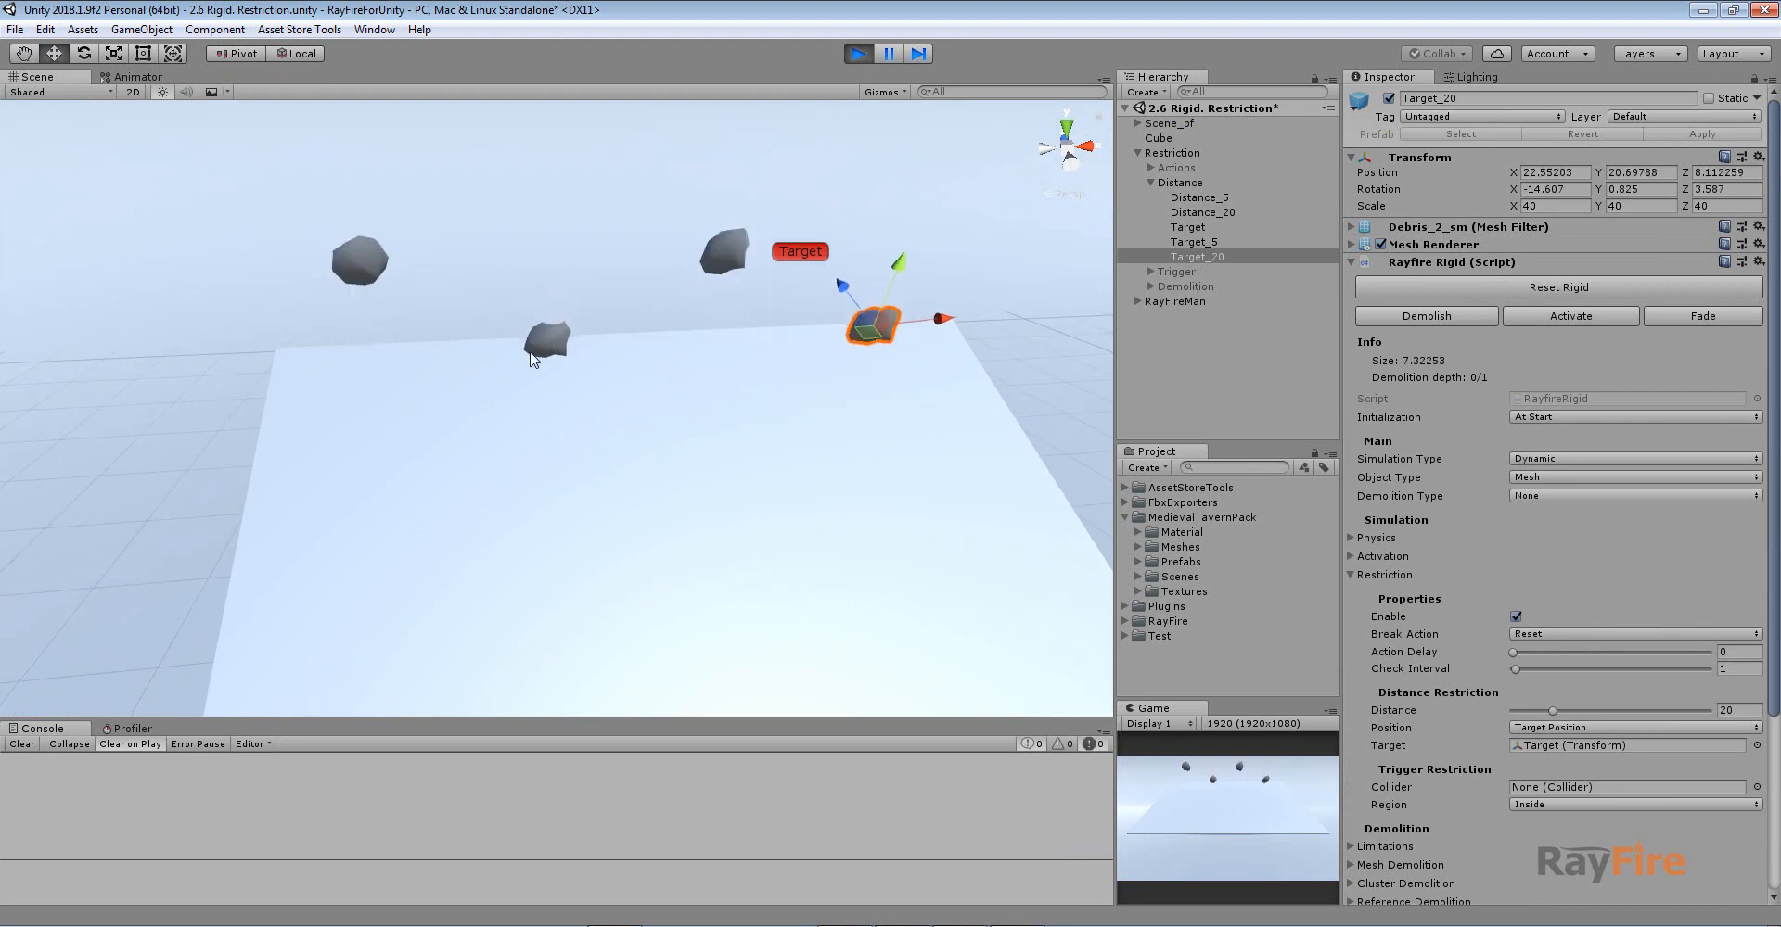
pyautogui.moveTo(326, 229); pyautogui.dragTo(1063, 515)
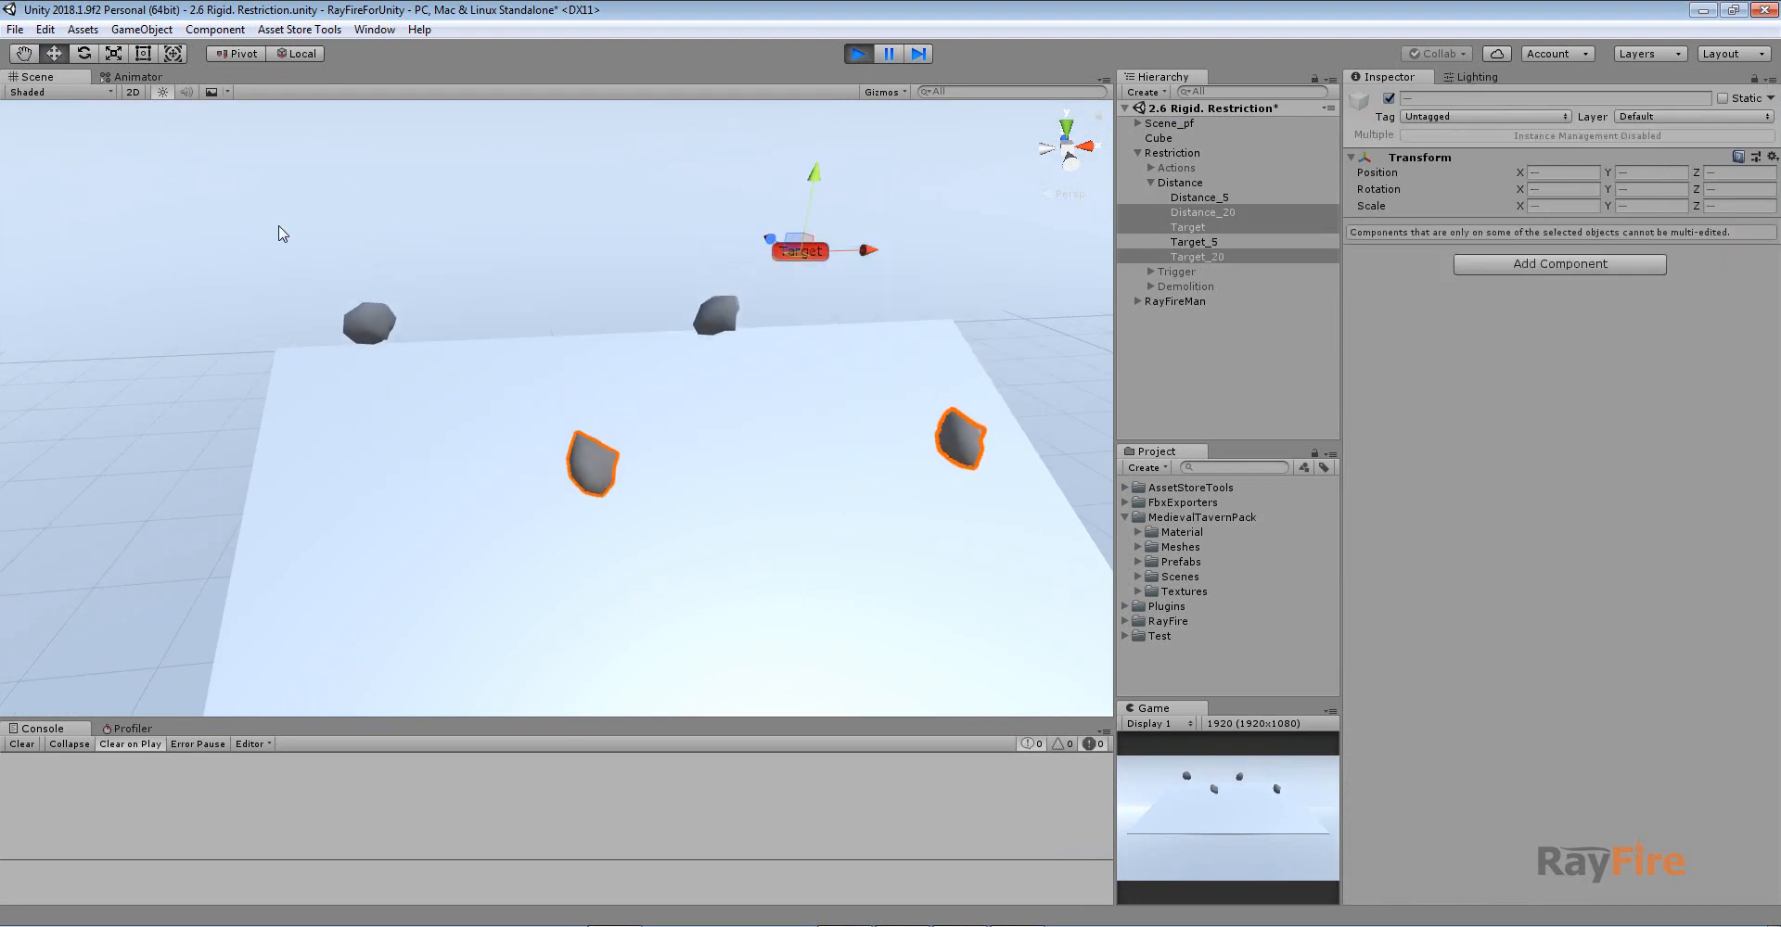
pyautogui.moveTo(231, 213); pyautogui.dragTo(1067, 619)
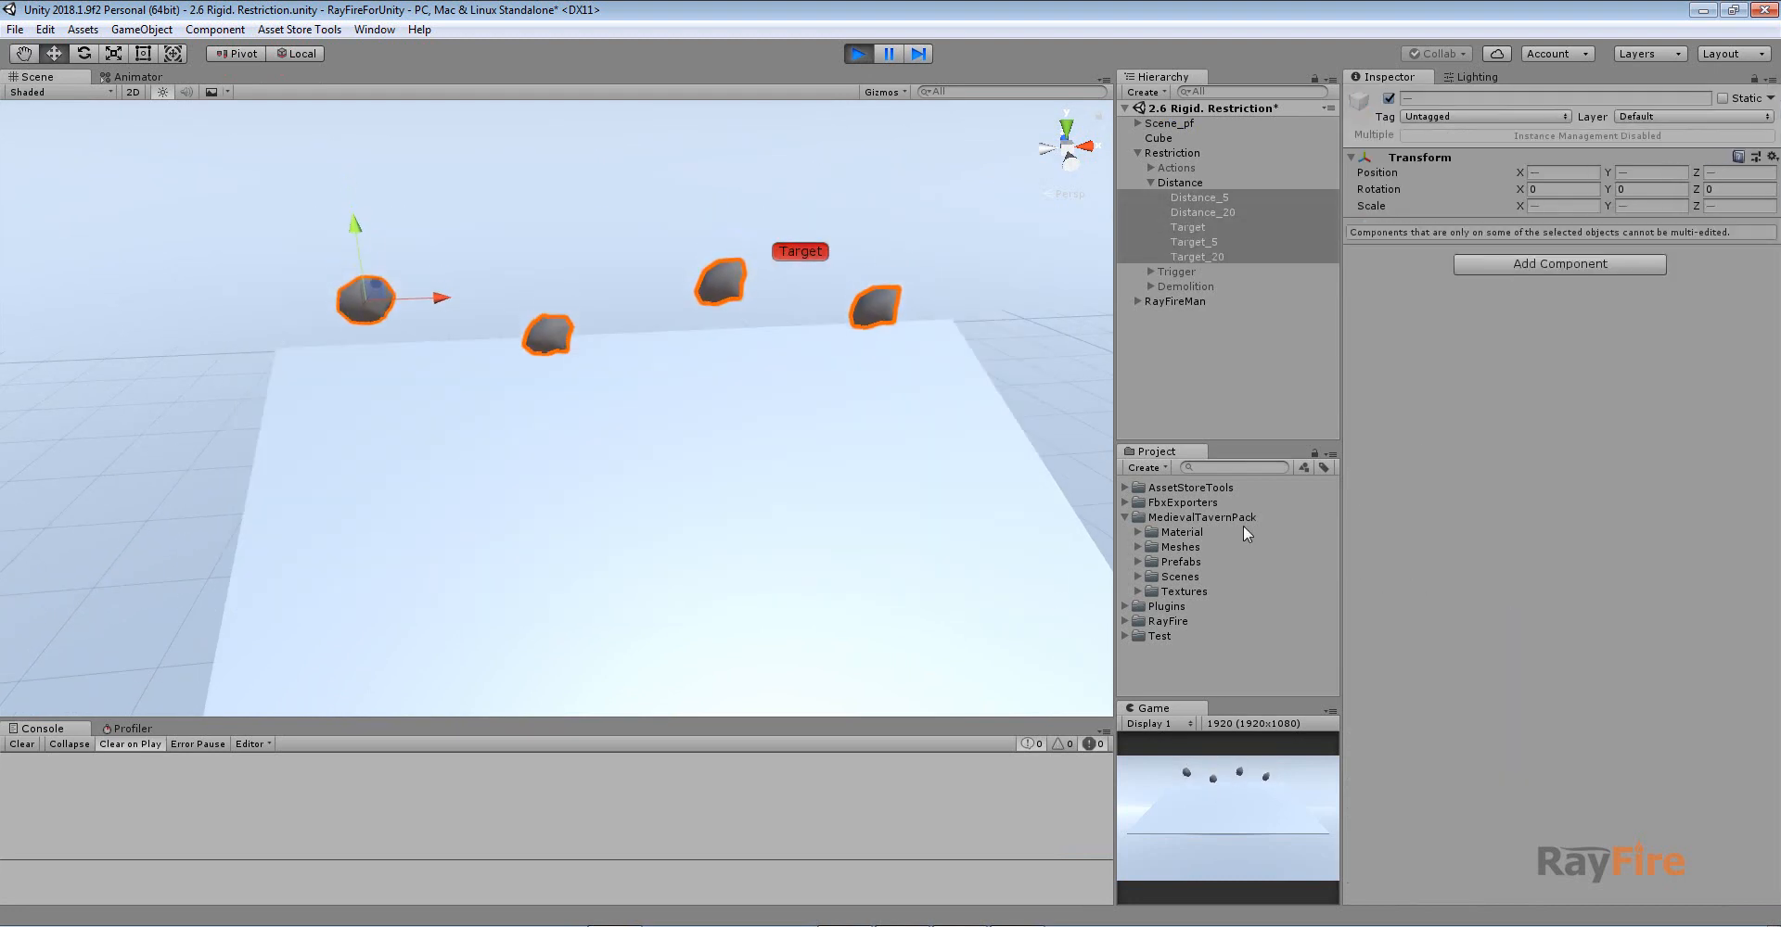
pyautogui.click(568, 300)
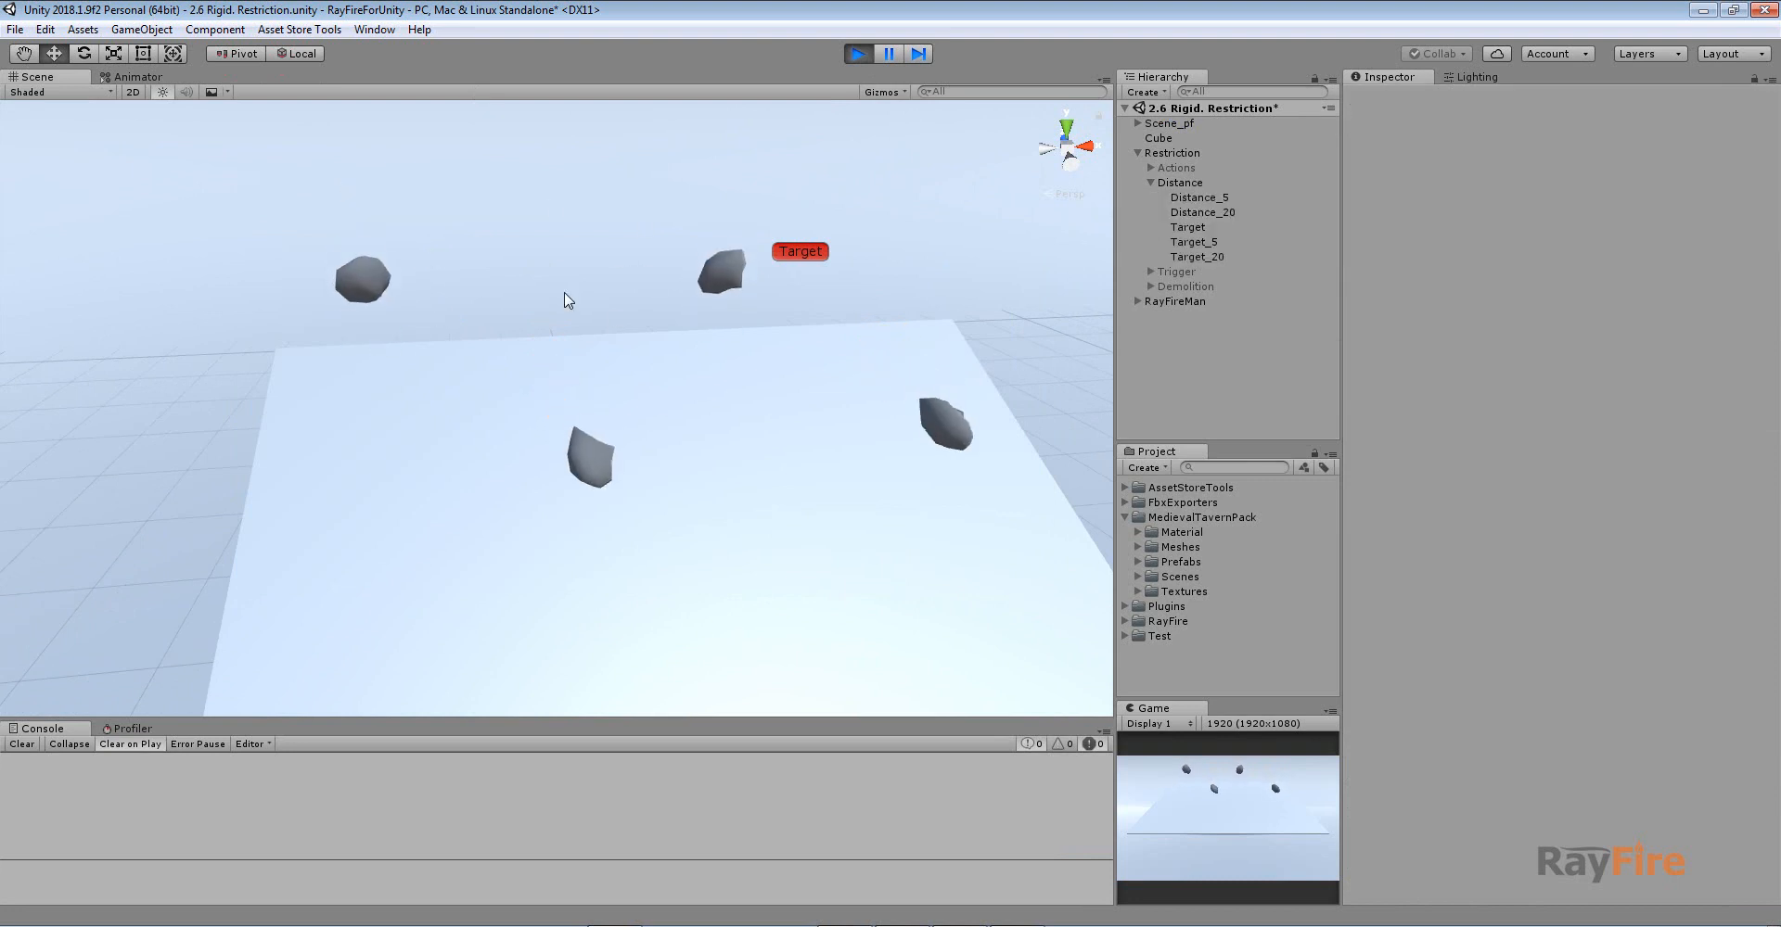
# Step: Compare how Distance_5 and Distance_20 fall against their Distance restriction values during the simulation
pyautogui.click(365, 304)
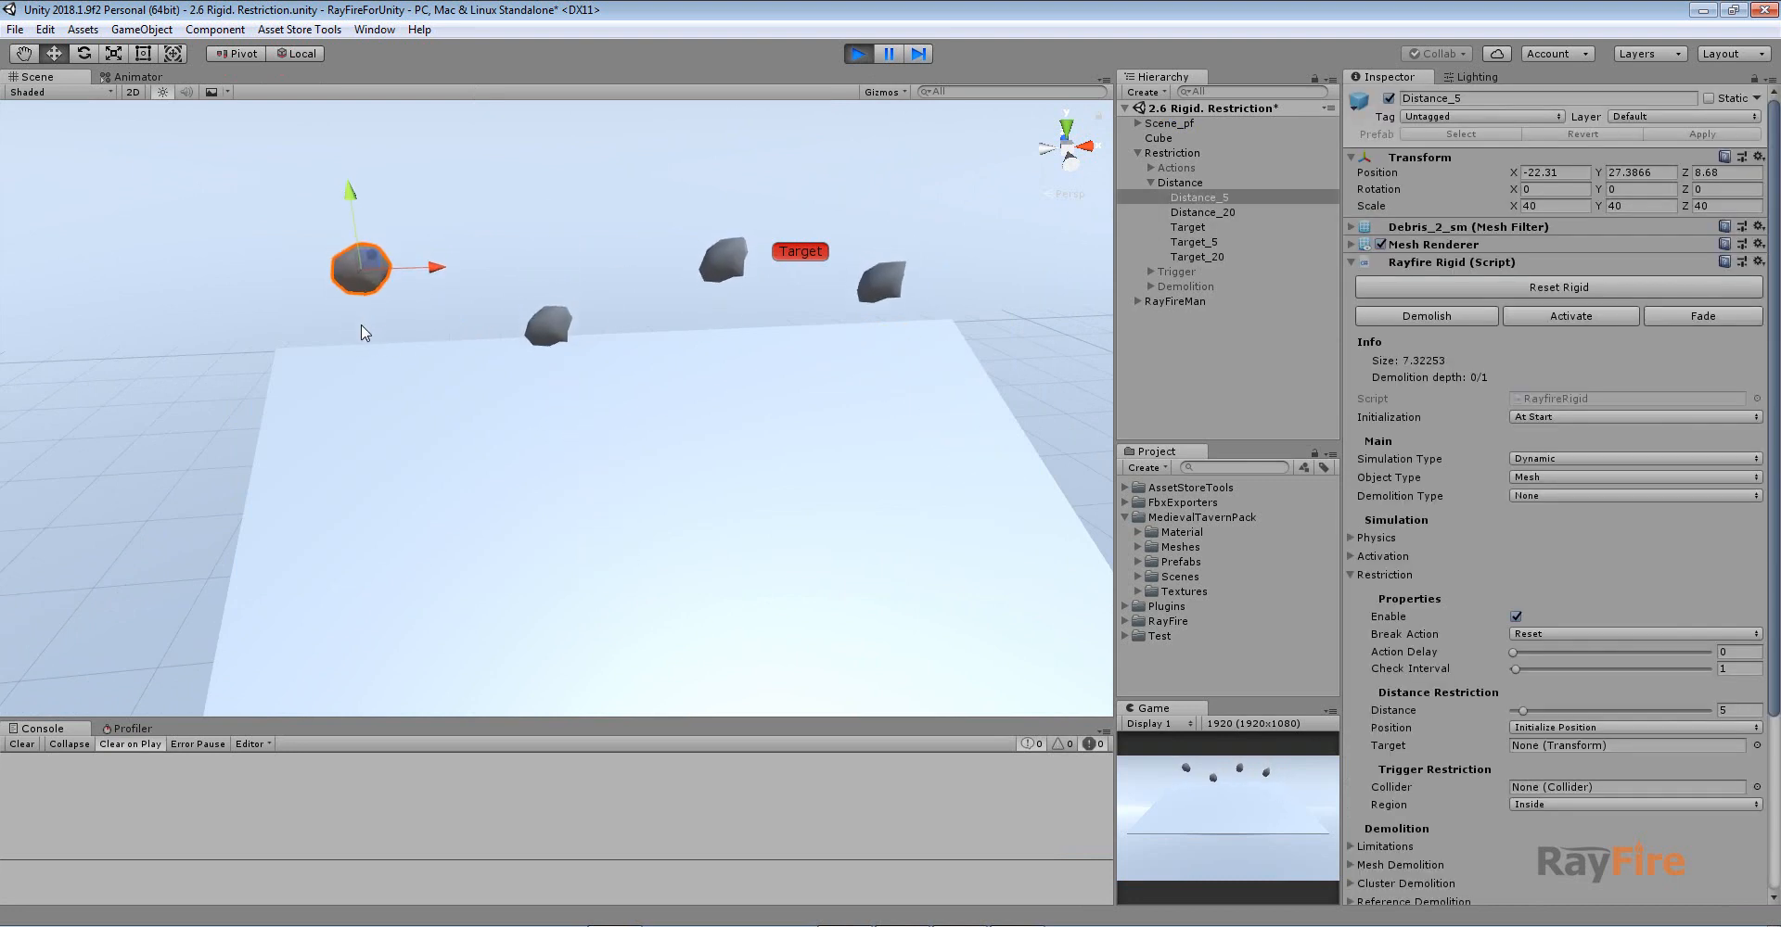
pyautogui.keyDown('alt'); pyautogui.moveTo(362, 332); pyautogui.dragTo(501, 386); pyautogui.keyUp('alt')
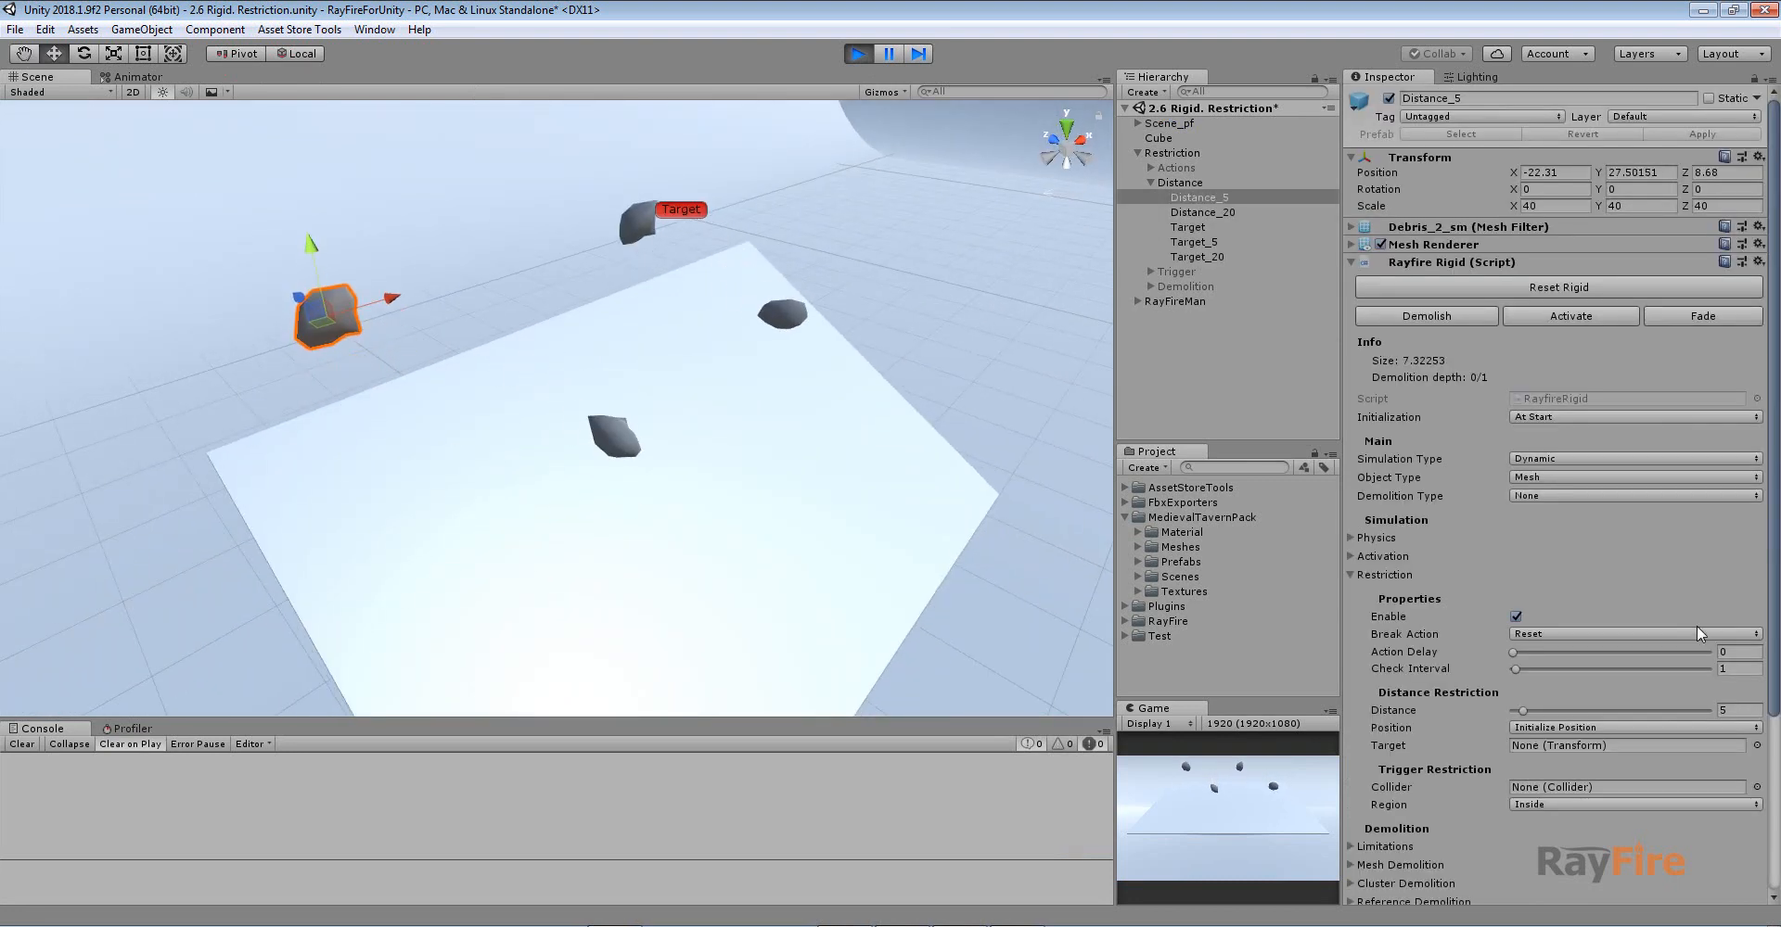
pyautogui.click(1736, 710)
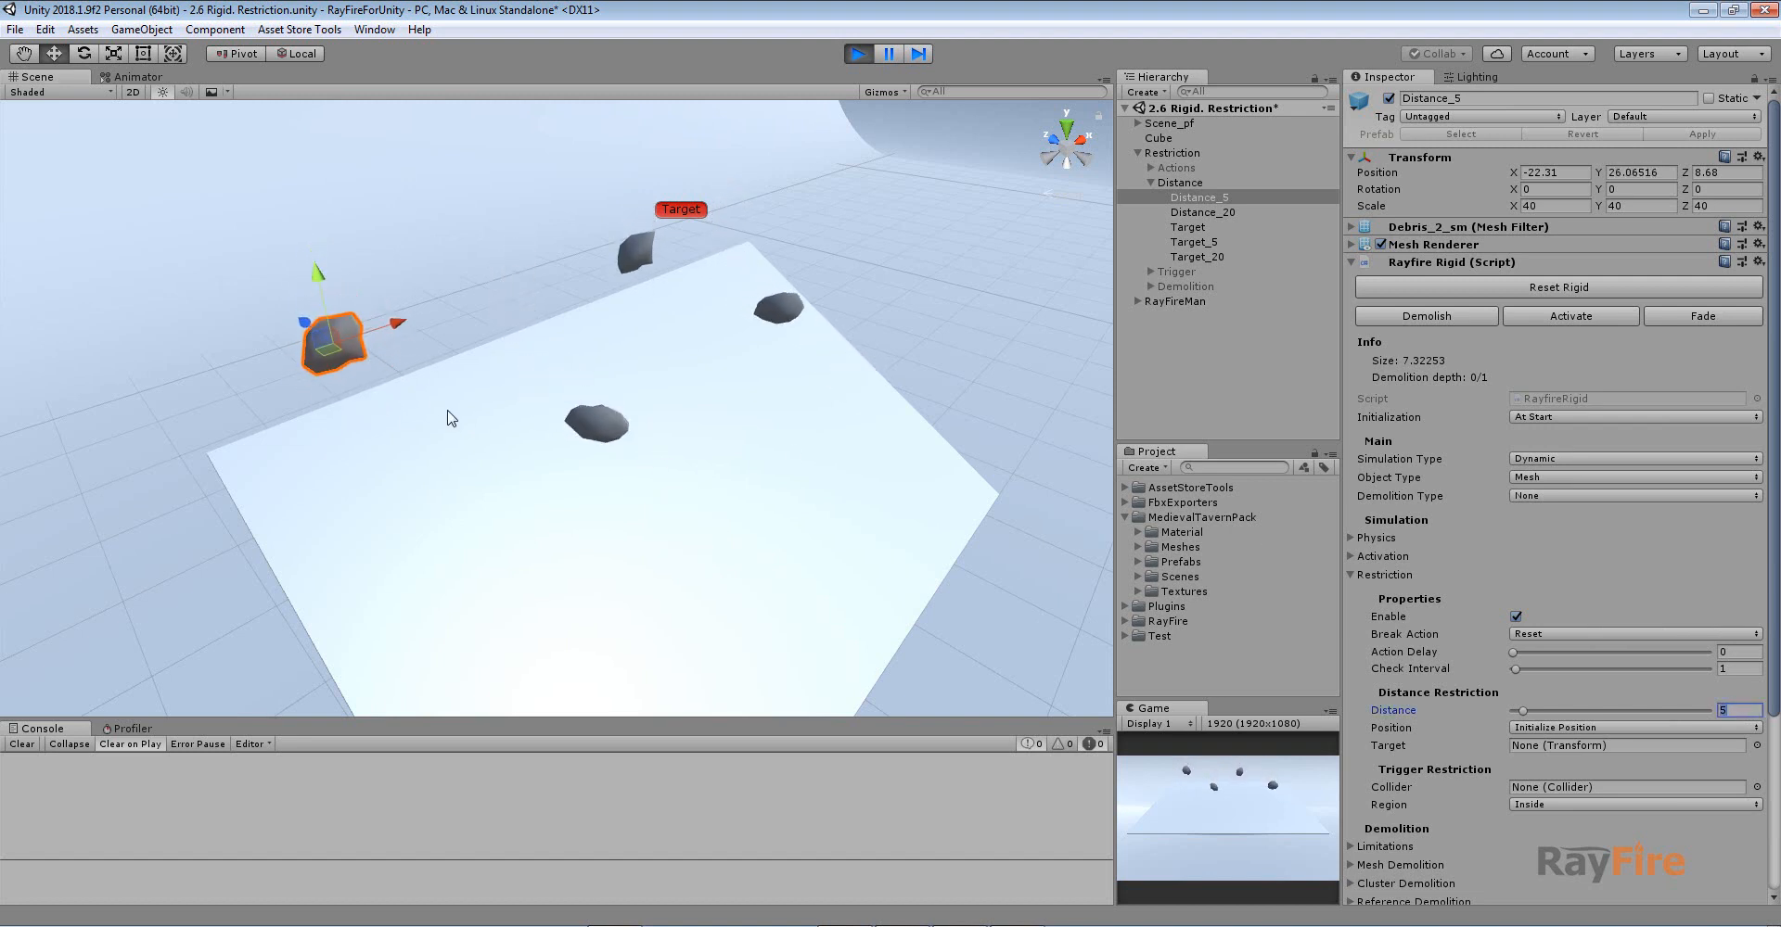
pyautogui.click(651, 468)
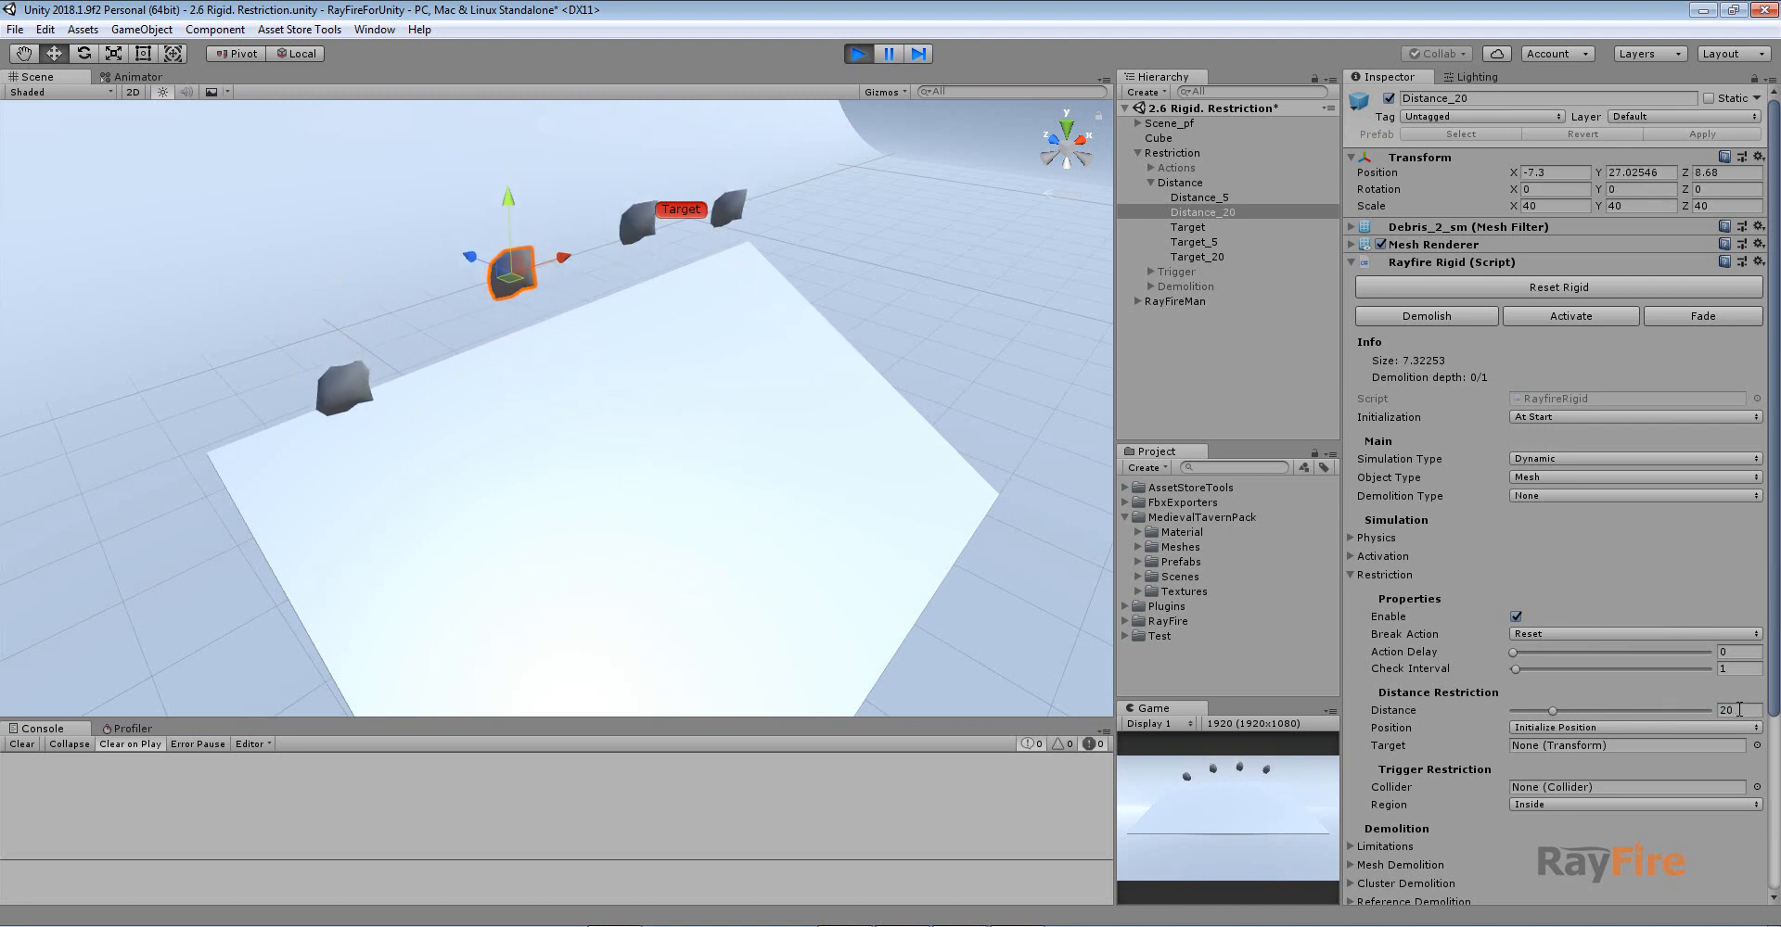
pyautogui.click(1738, 709)
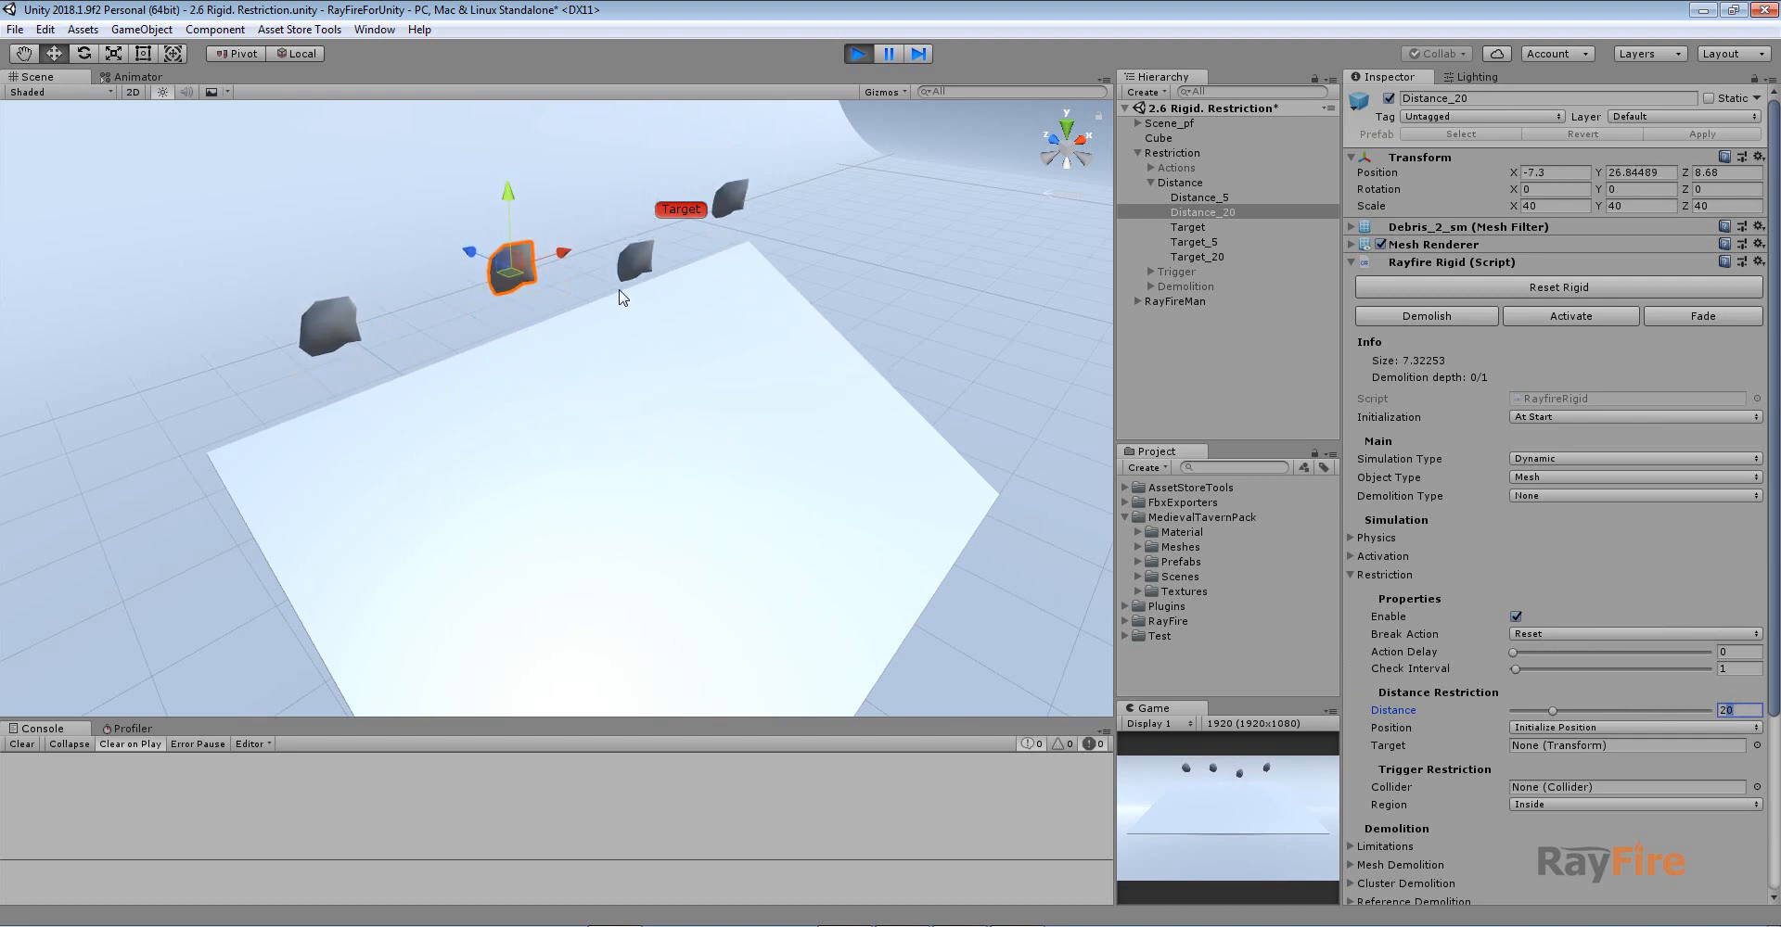
# Step: Move the Target object down and over the platform to about Y 16.41, Z -13.53 while the simulation runs
pyautogui.click(680, 211)
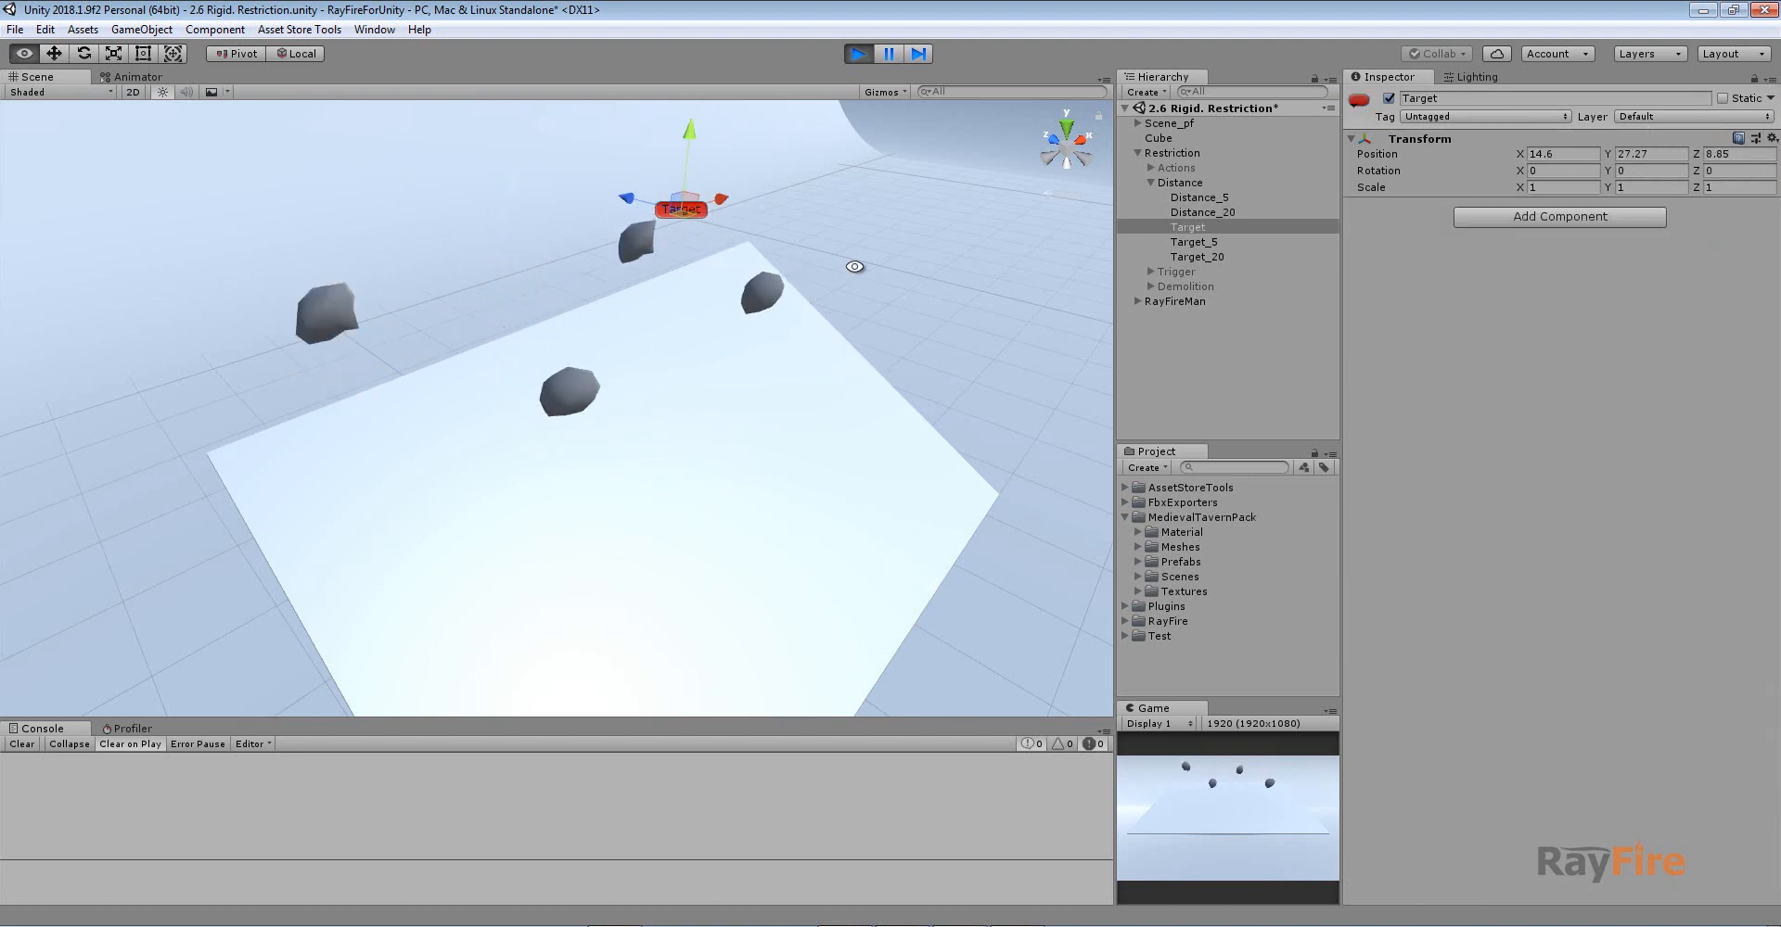
pyautogui.keyDown('alt'); pyautogui.moveTo(855, 268); pyautogui.dragTo(704, 298); pyautogui.keyUp('alt')
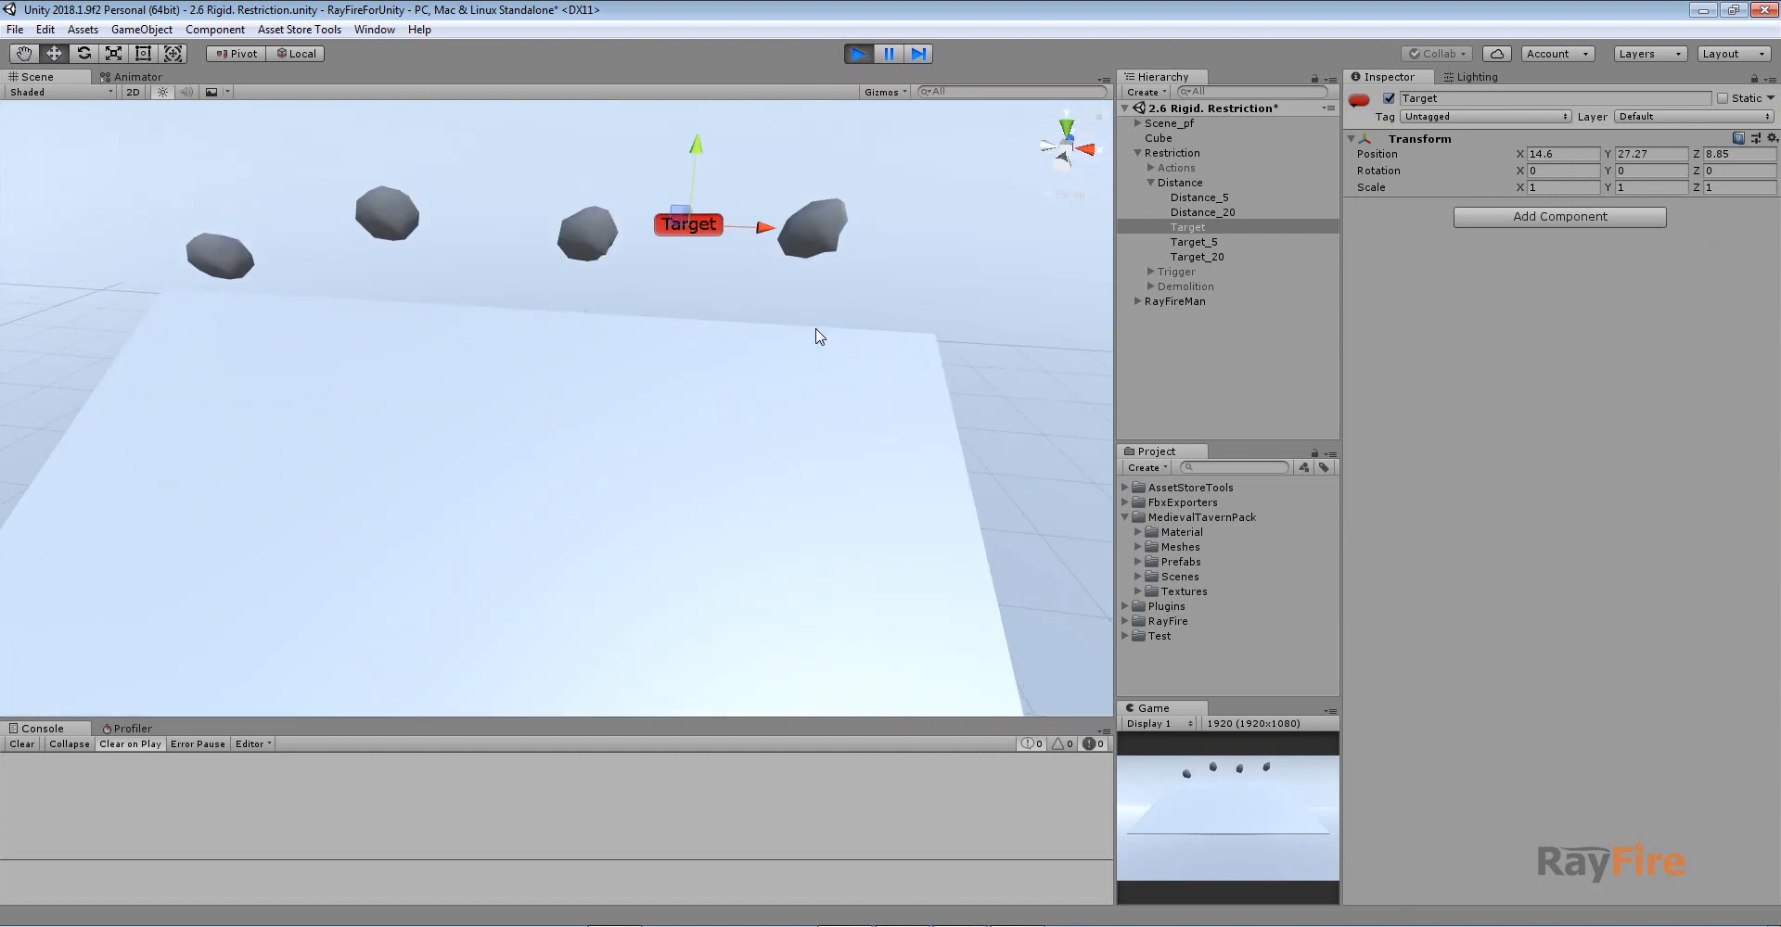
pyautogui.moveTo(676, 284); pyautogui.dragTo(628, 380, button='middle')
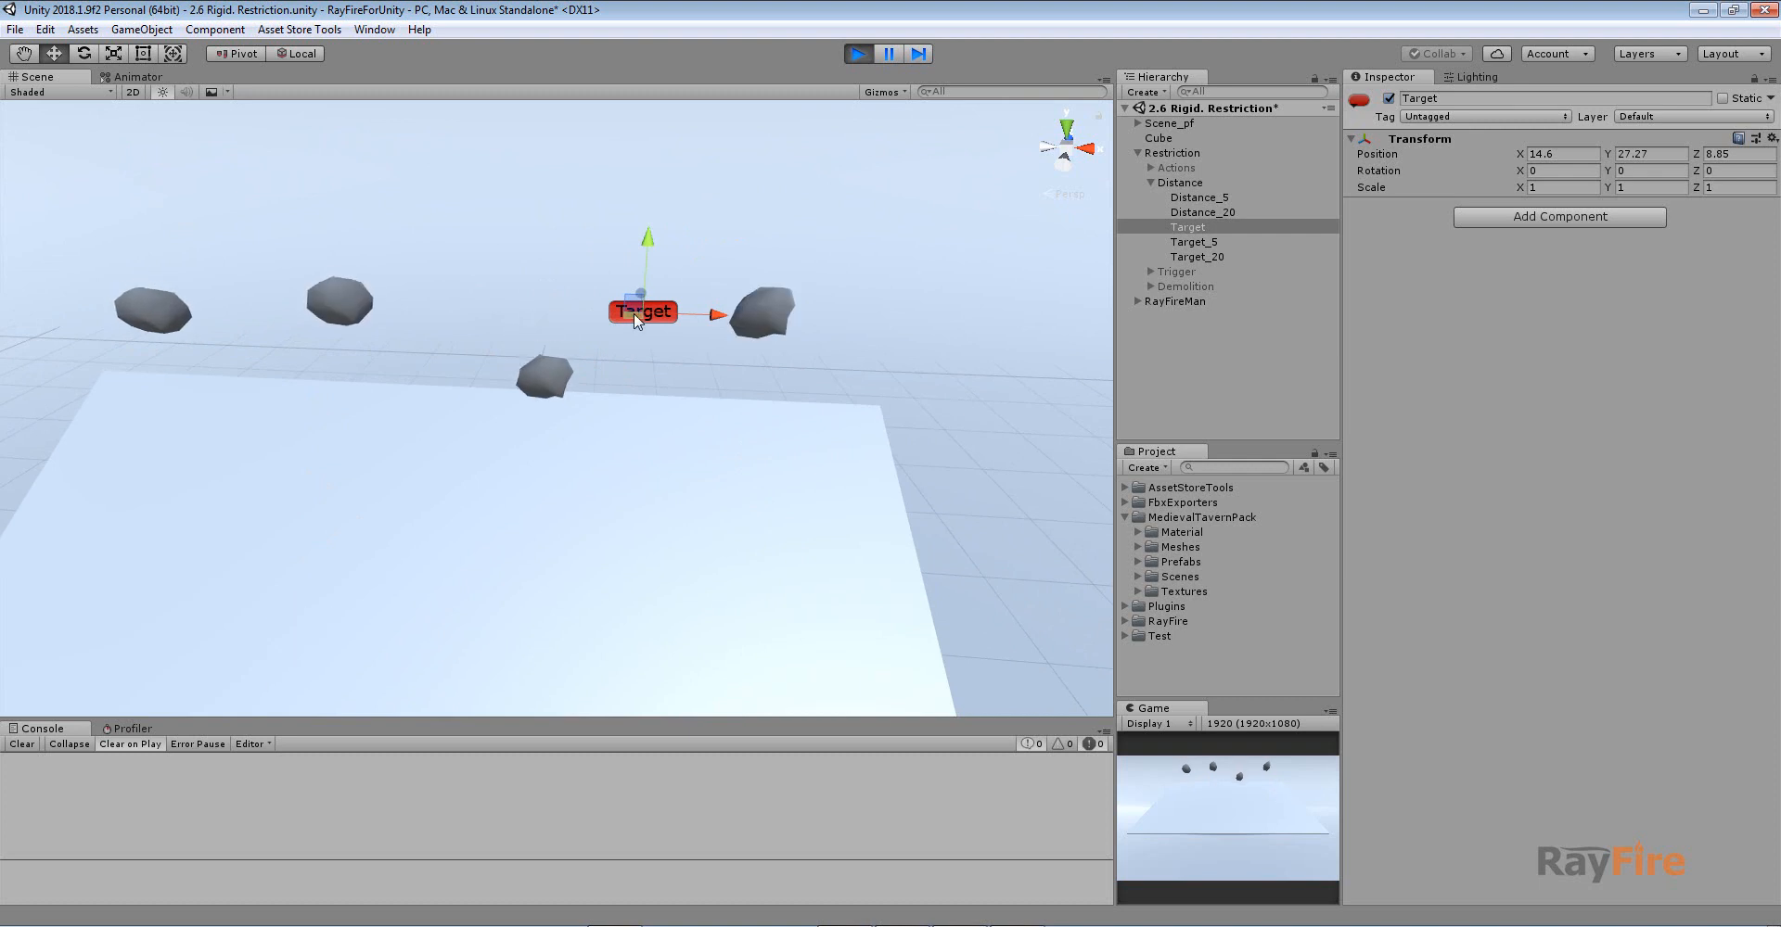
pyautogui.moveTo(658, 271); pyautogui.dragTo(894, 318)
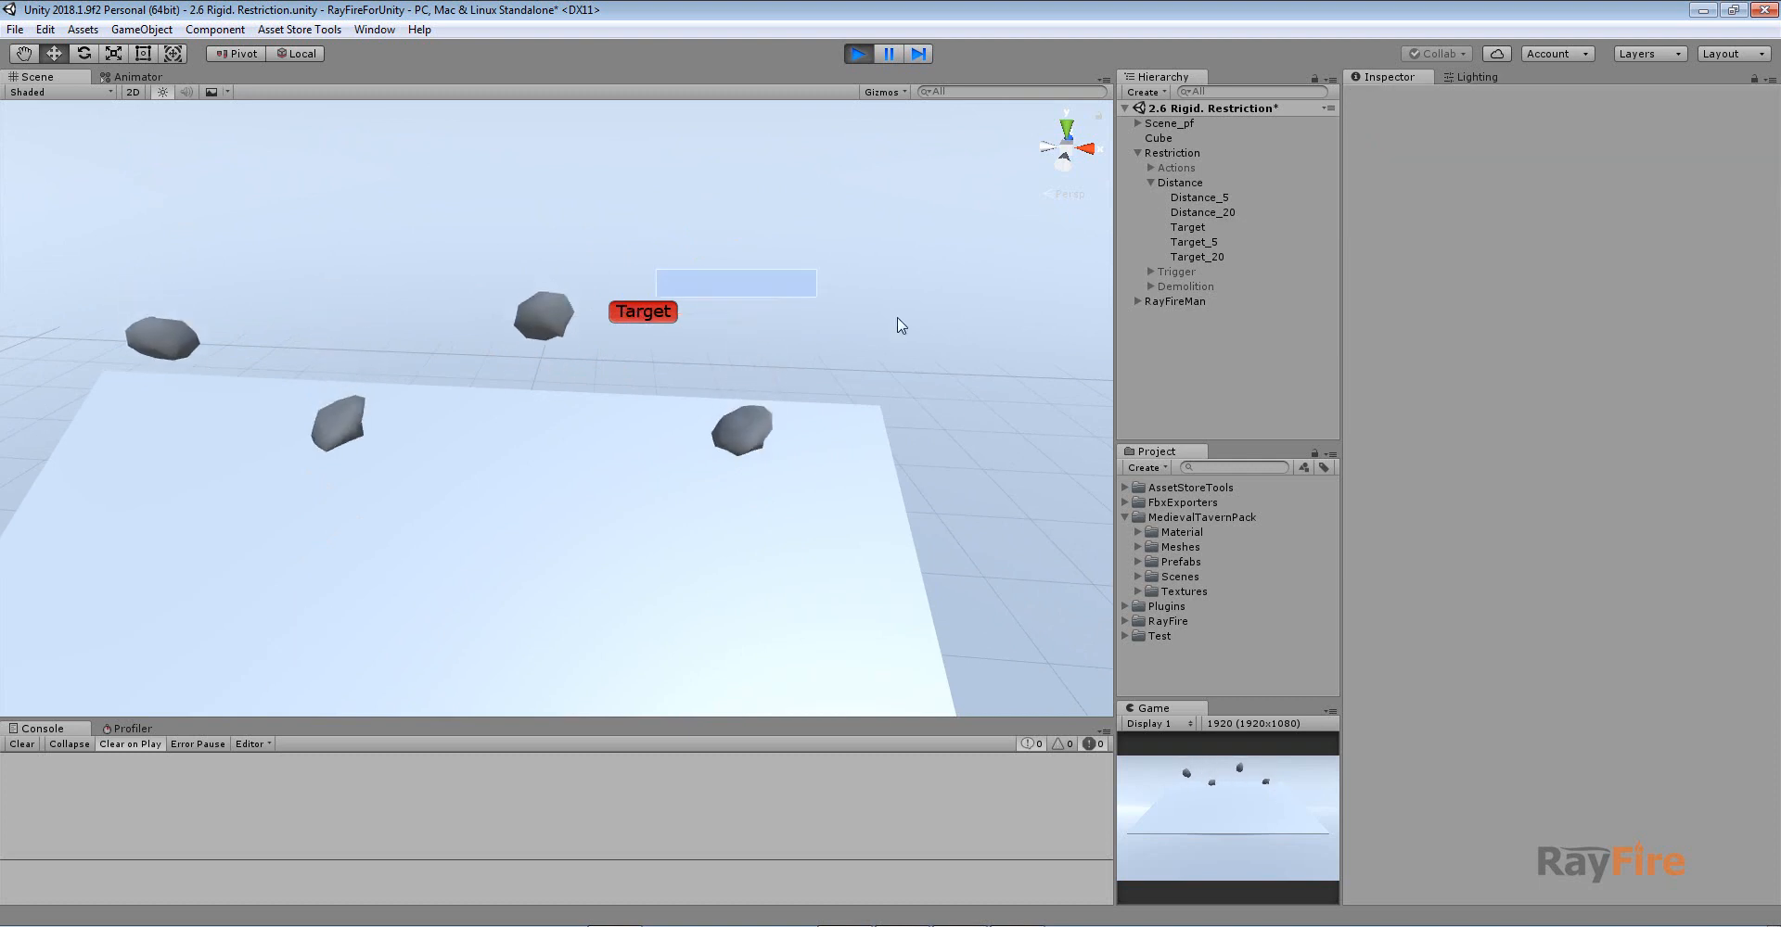
pyautogui.click(639, 313)
pyautogui.keyDown('alt'); pyautogui.moveTo(742, 302); pyautogui.dragTo(1067, 305); pyautogui.keyUp('alt')
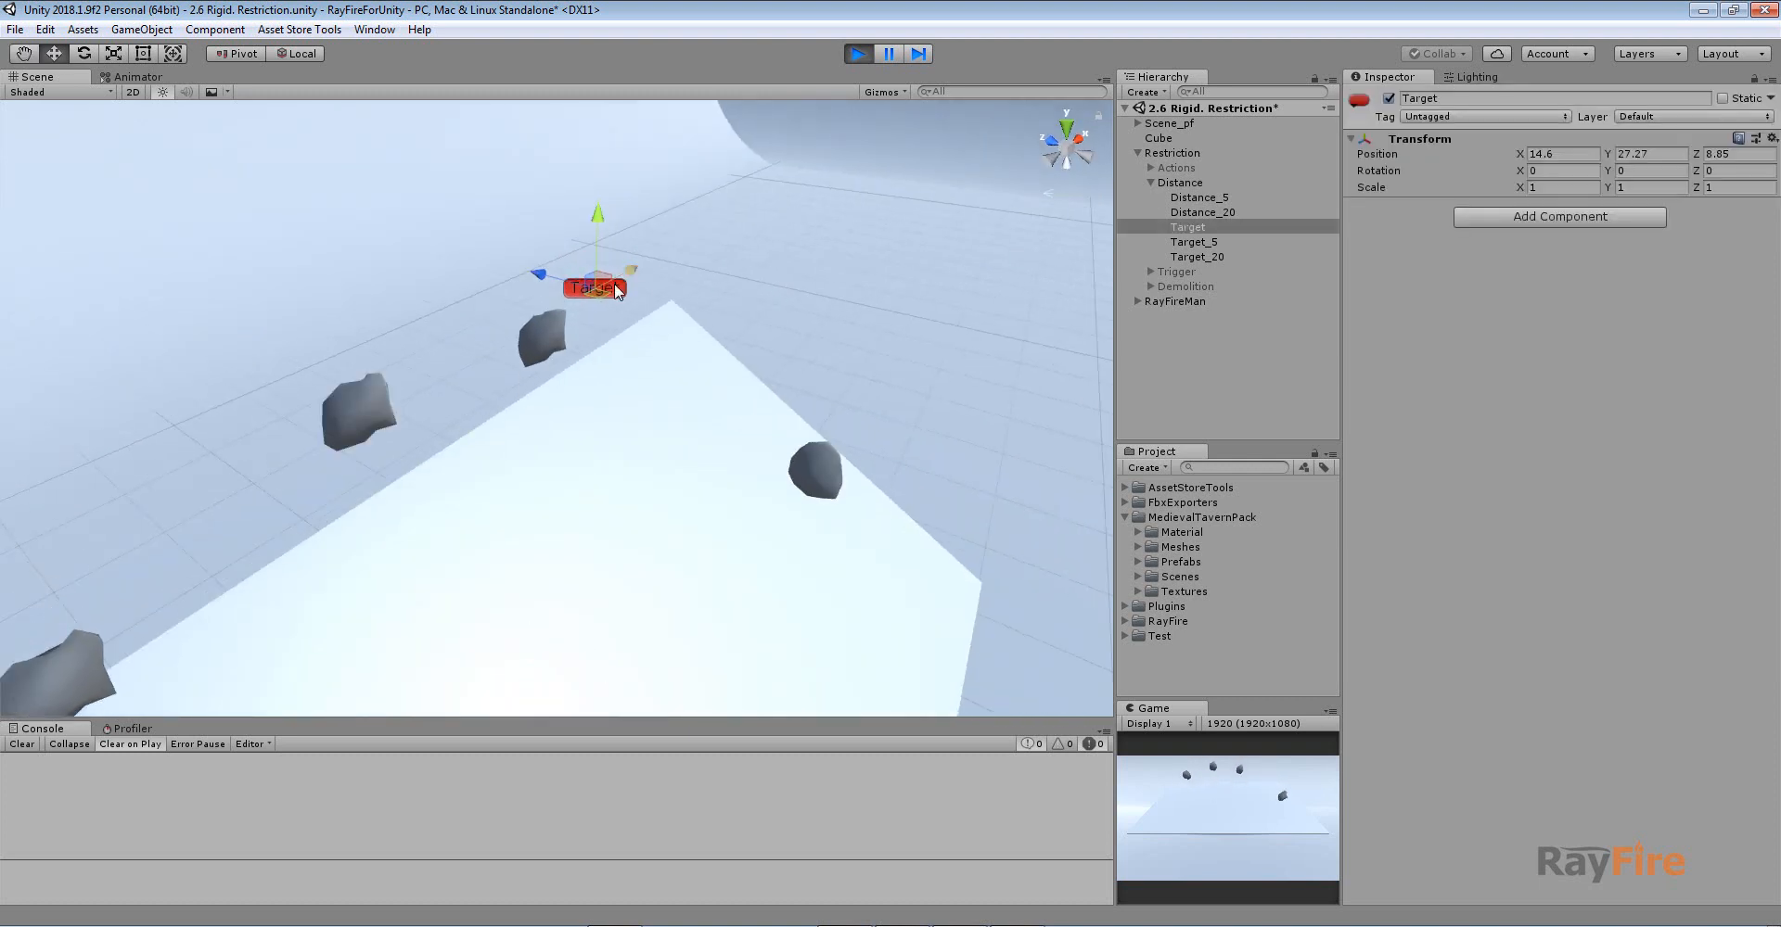
pyautogui.moveTo(612, 282); pyautogui.dragTo(741, 466)
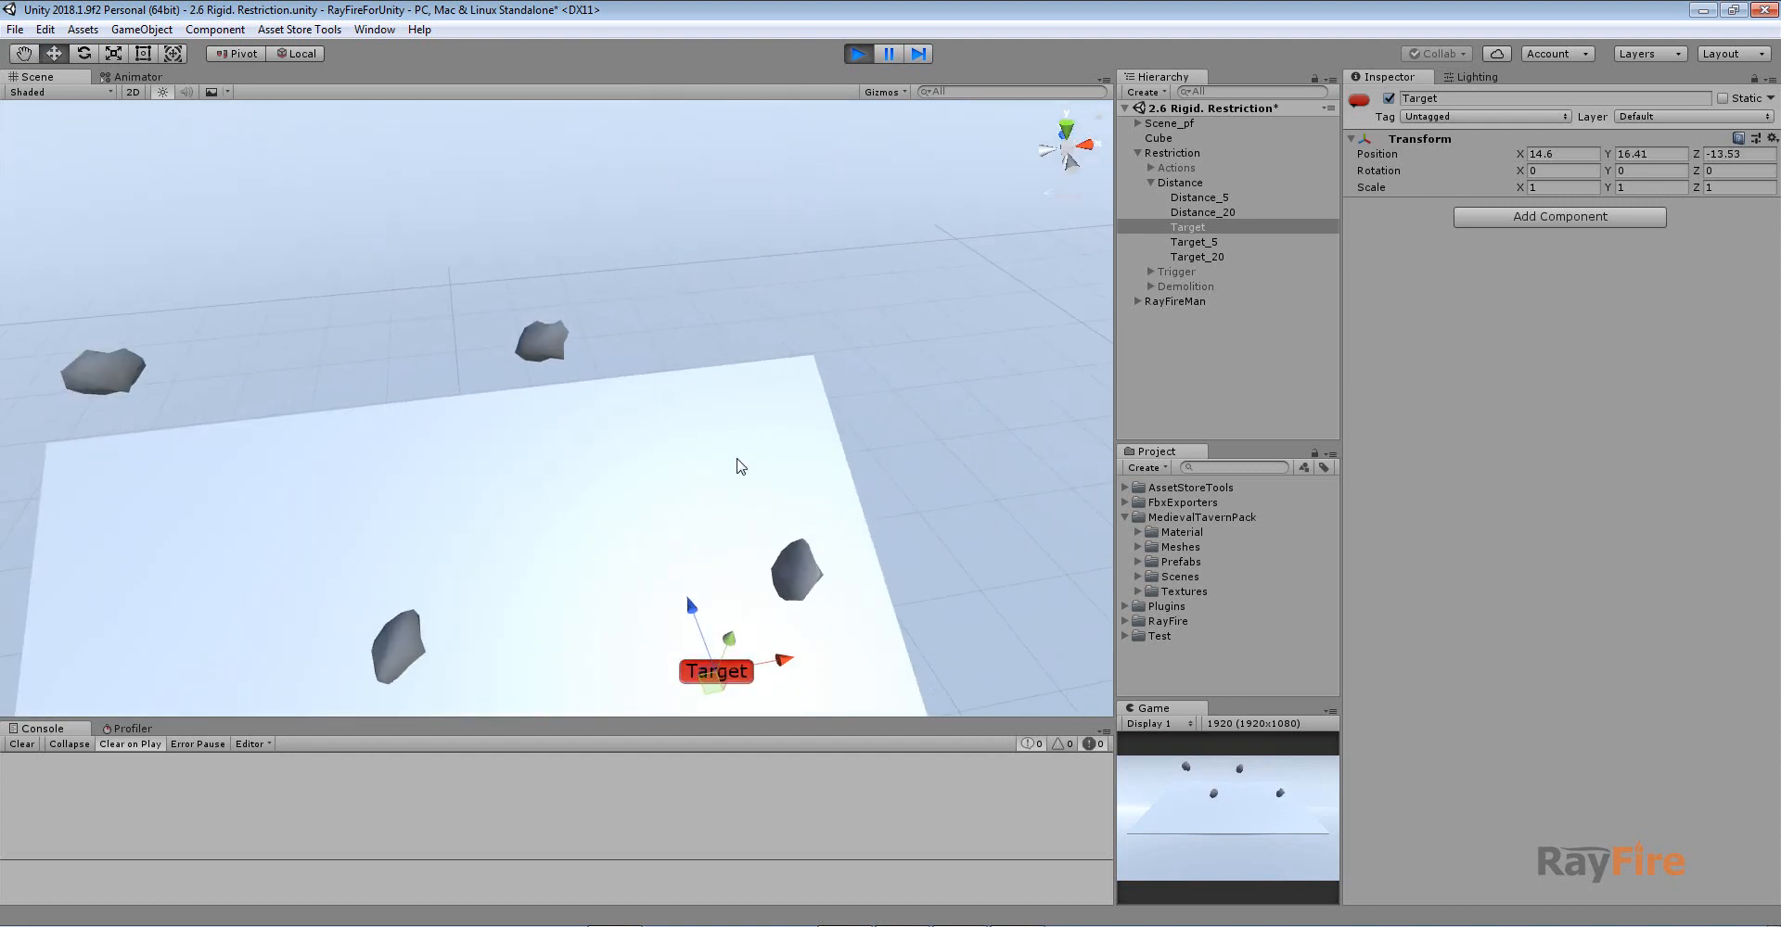
# Step: Move the Target object up and farther from the rocks, to about Y 36.16, Z -25.48
pyautogui.moveTo(741, 467); pyautogui.dragTo(675, 409, button='middle')
pyautogui.scroll(-2, 675, 409)
pyautogui.keyDown('alt'); pyautogui.moveTo(655, 449); pyautogui.dragTo(746, 485); pyautogui.keyUp('alt')
pyautogui.click(747, 487)
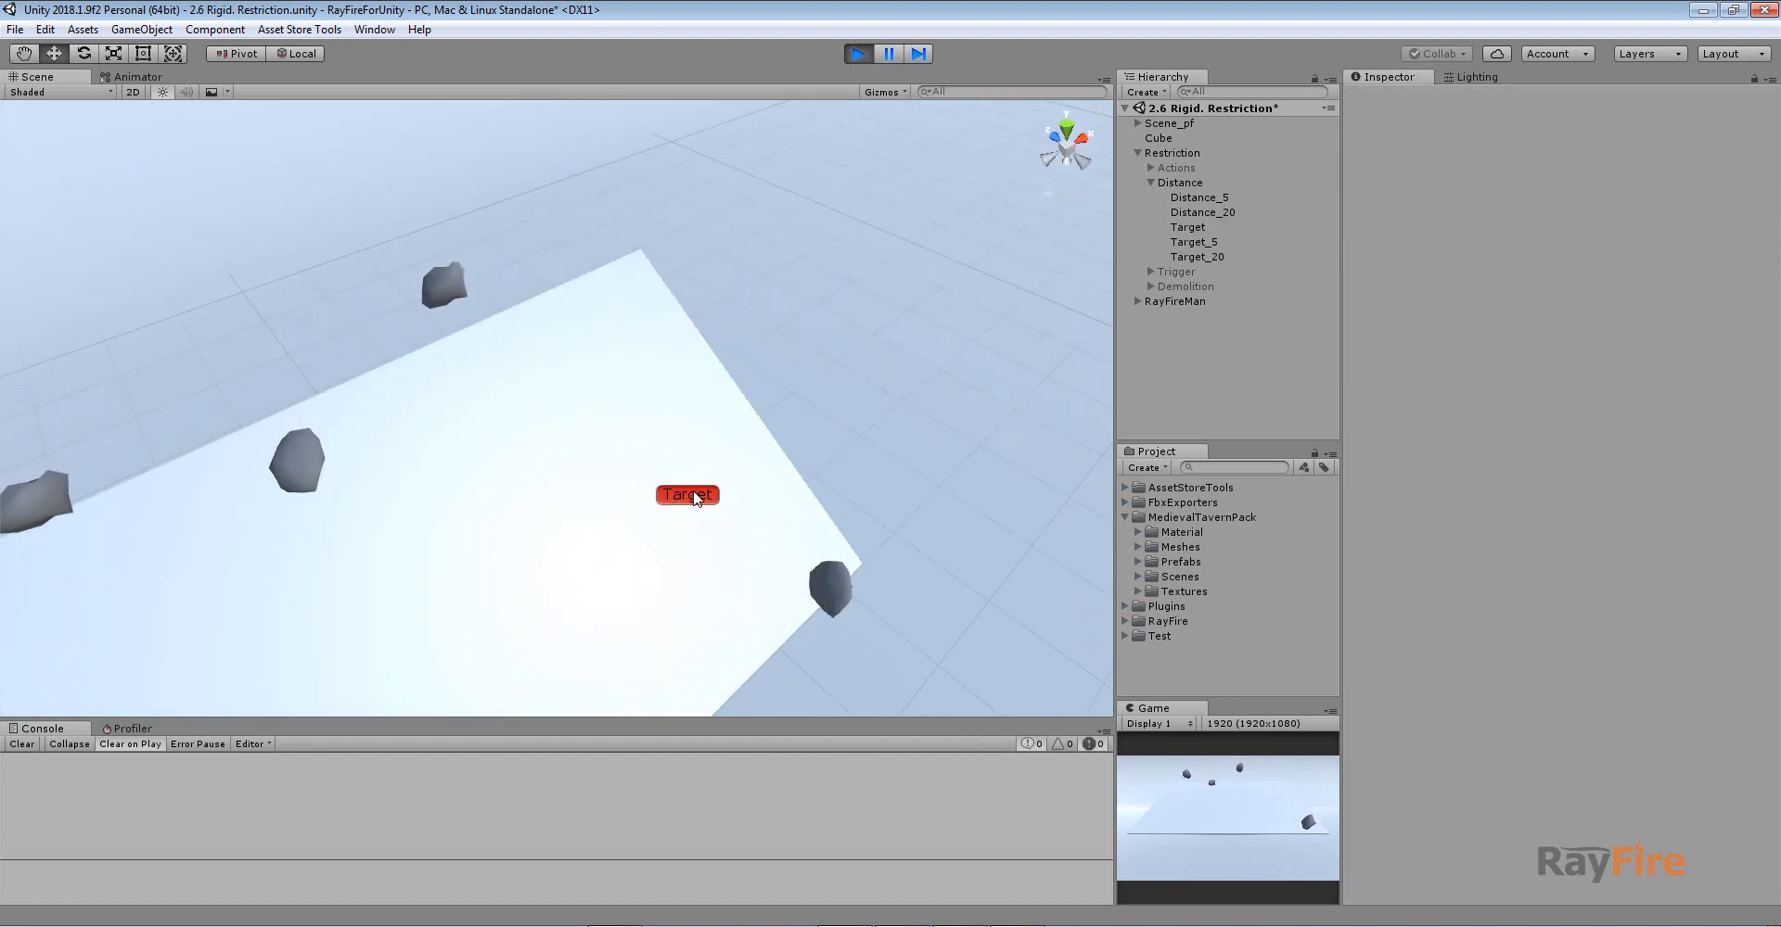
pyautogui.click(695, 498)
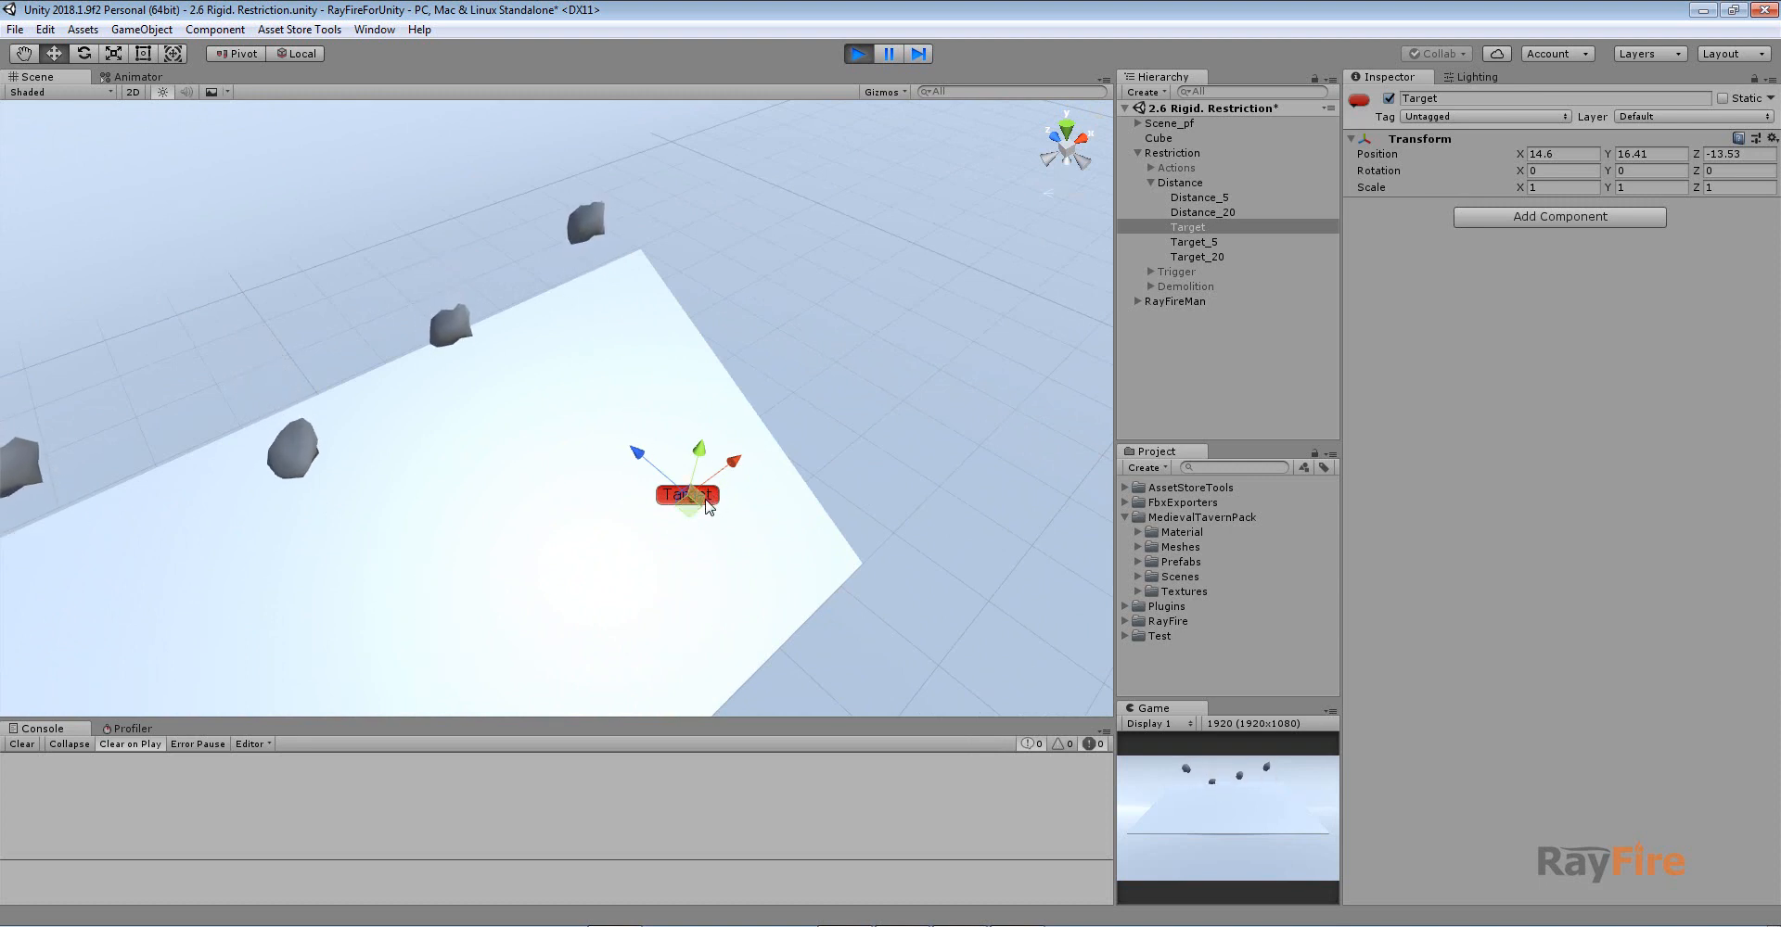
pyautogui.moveTo(708, 505); pyautogui.dragTo(1026, 408)
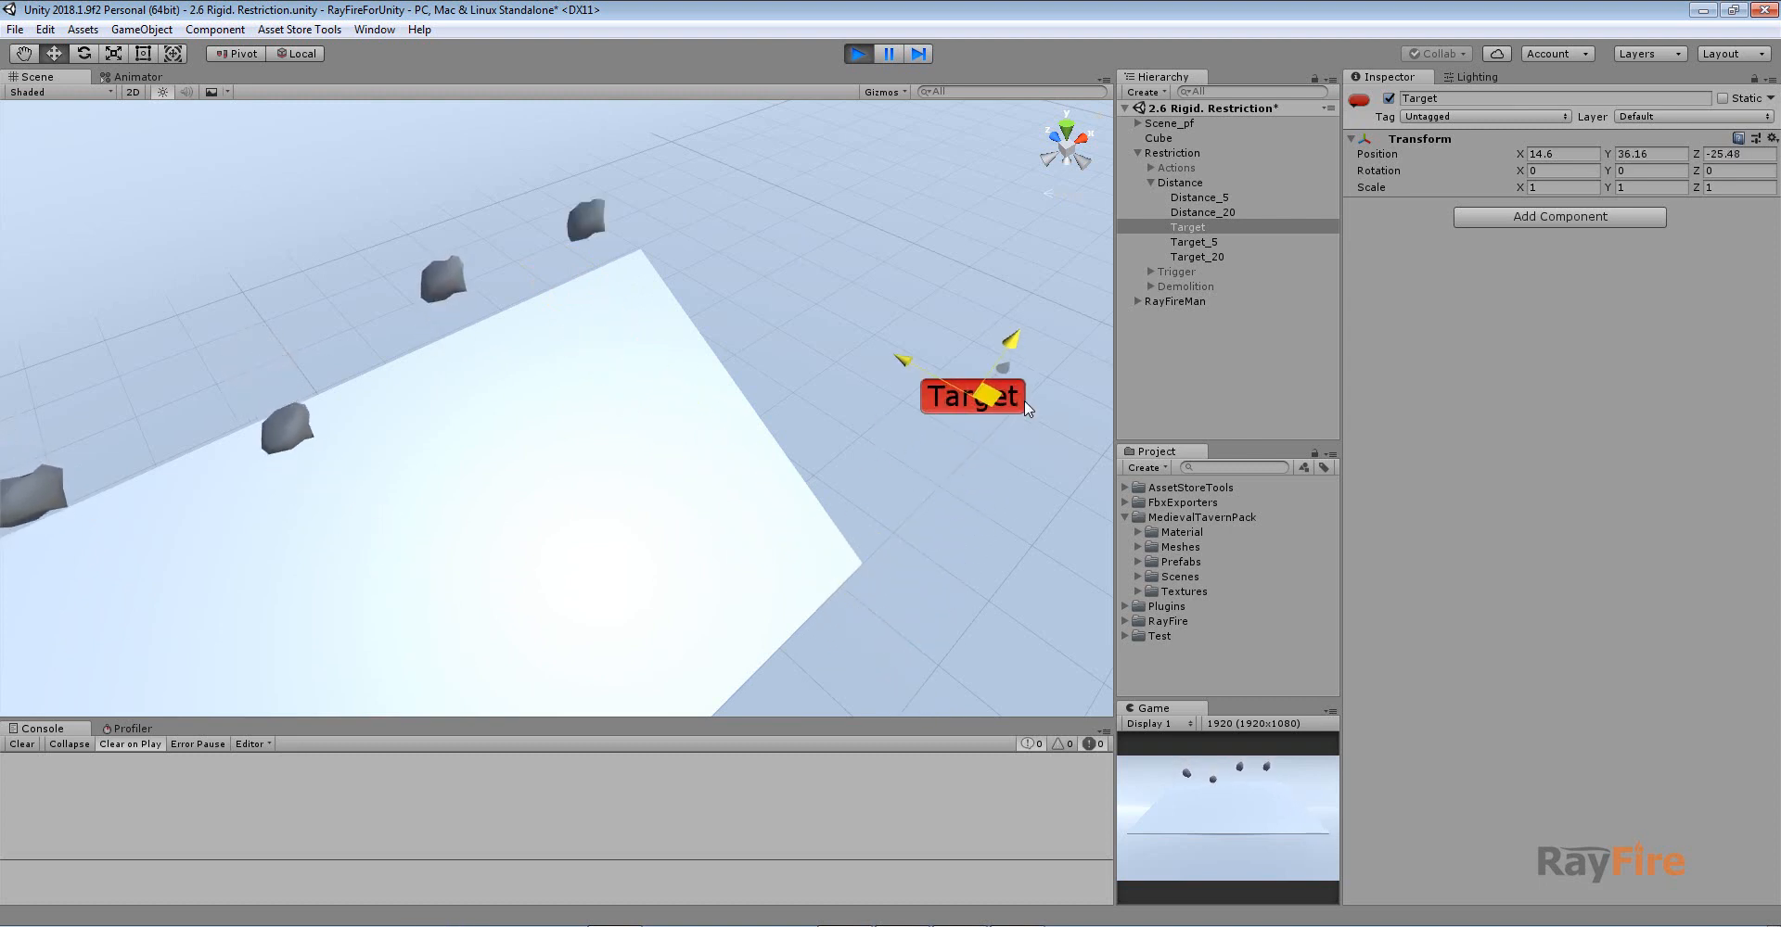
pyautogui.keyDown('alt'); pyautogui.moveTo(886, 432); pyautogui.dragTo(644, 436); pyautogui.keyUp('alt')
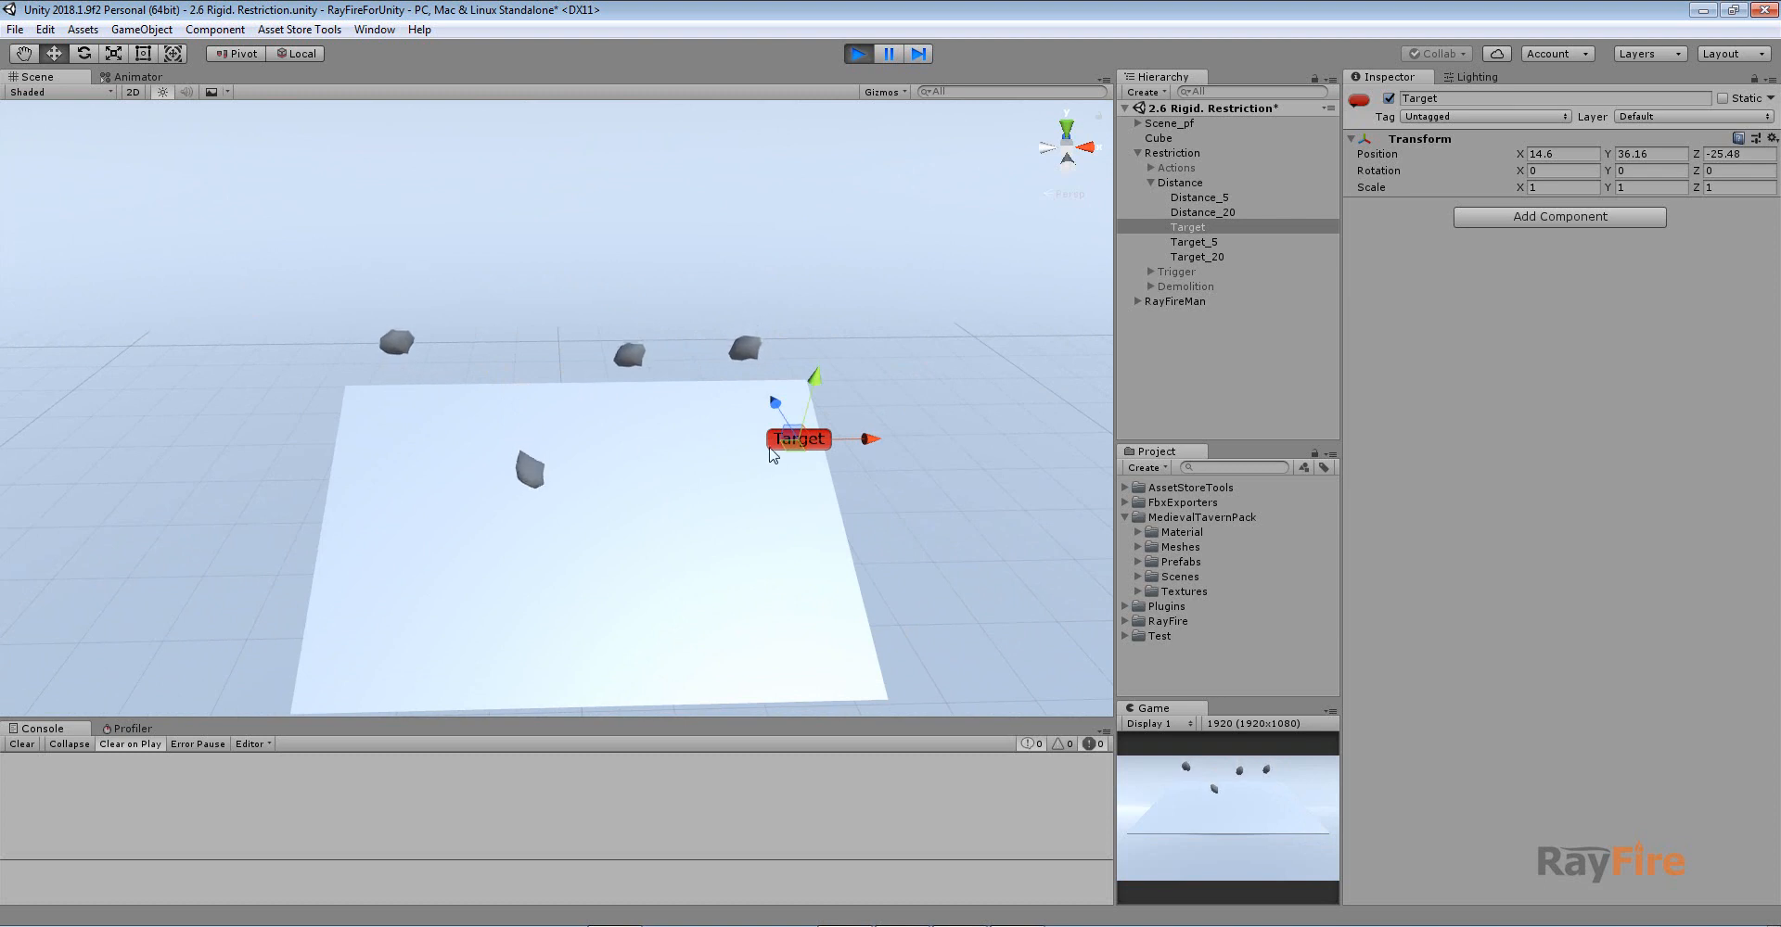
# Step: Examine the rocks' behaviour around the moved Target object and stop the simulation
pyautogui.keyDown('alt'); pyautogui.moveTo(684, 433); pyautogui.dragTo(643, 466); pyautogui.keyUp('alt')
pyautogui.scroll(4, 682, 384)
pyautogui.keyDown('alt'); pyautogui.moveTo(519, 442); pyautogui.dragTo(890, 474); pyautogui.keyUp('alt')
pyautogui.click(855, 53)
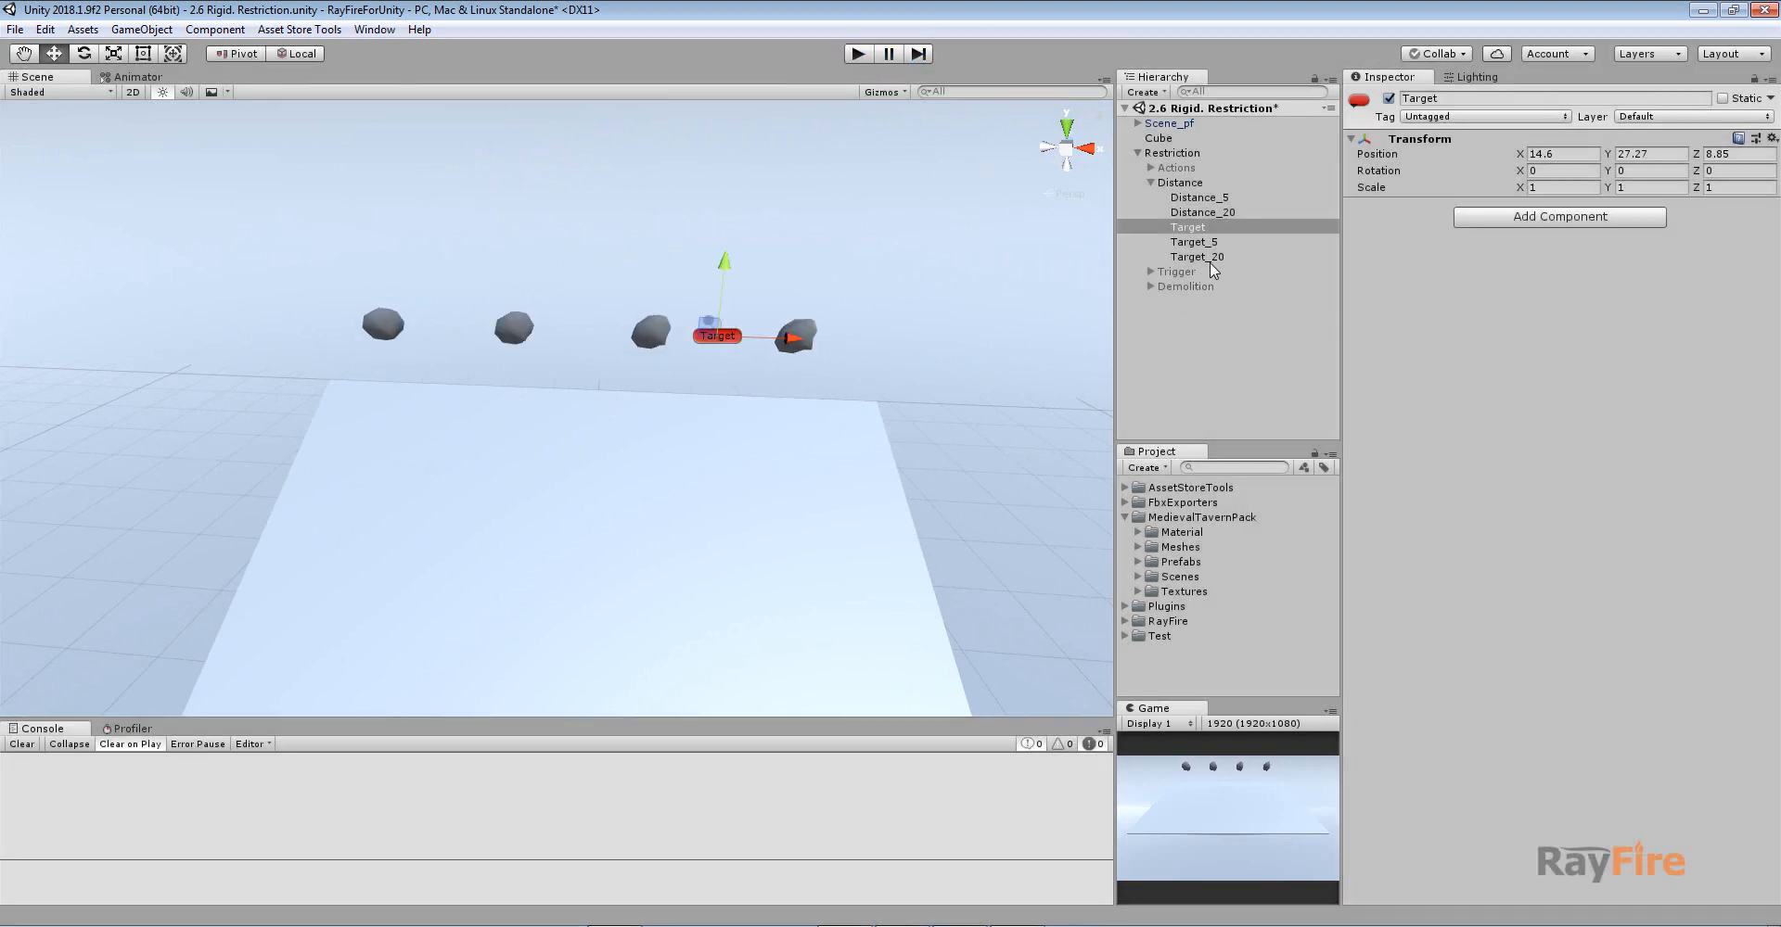
# Step: Deactivate the Distance group, then activate the Trigger group and expand its child objects
pyautogui.click(1151, 184)
pyautogui.click(1173, 184)
pyautogui.click(1387, 99)
pyautogui.click(1172, 195)
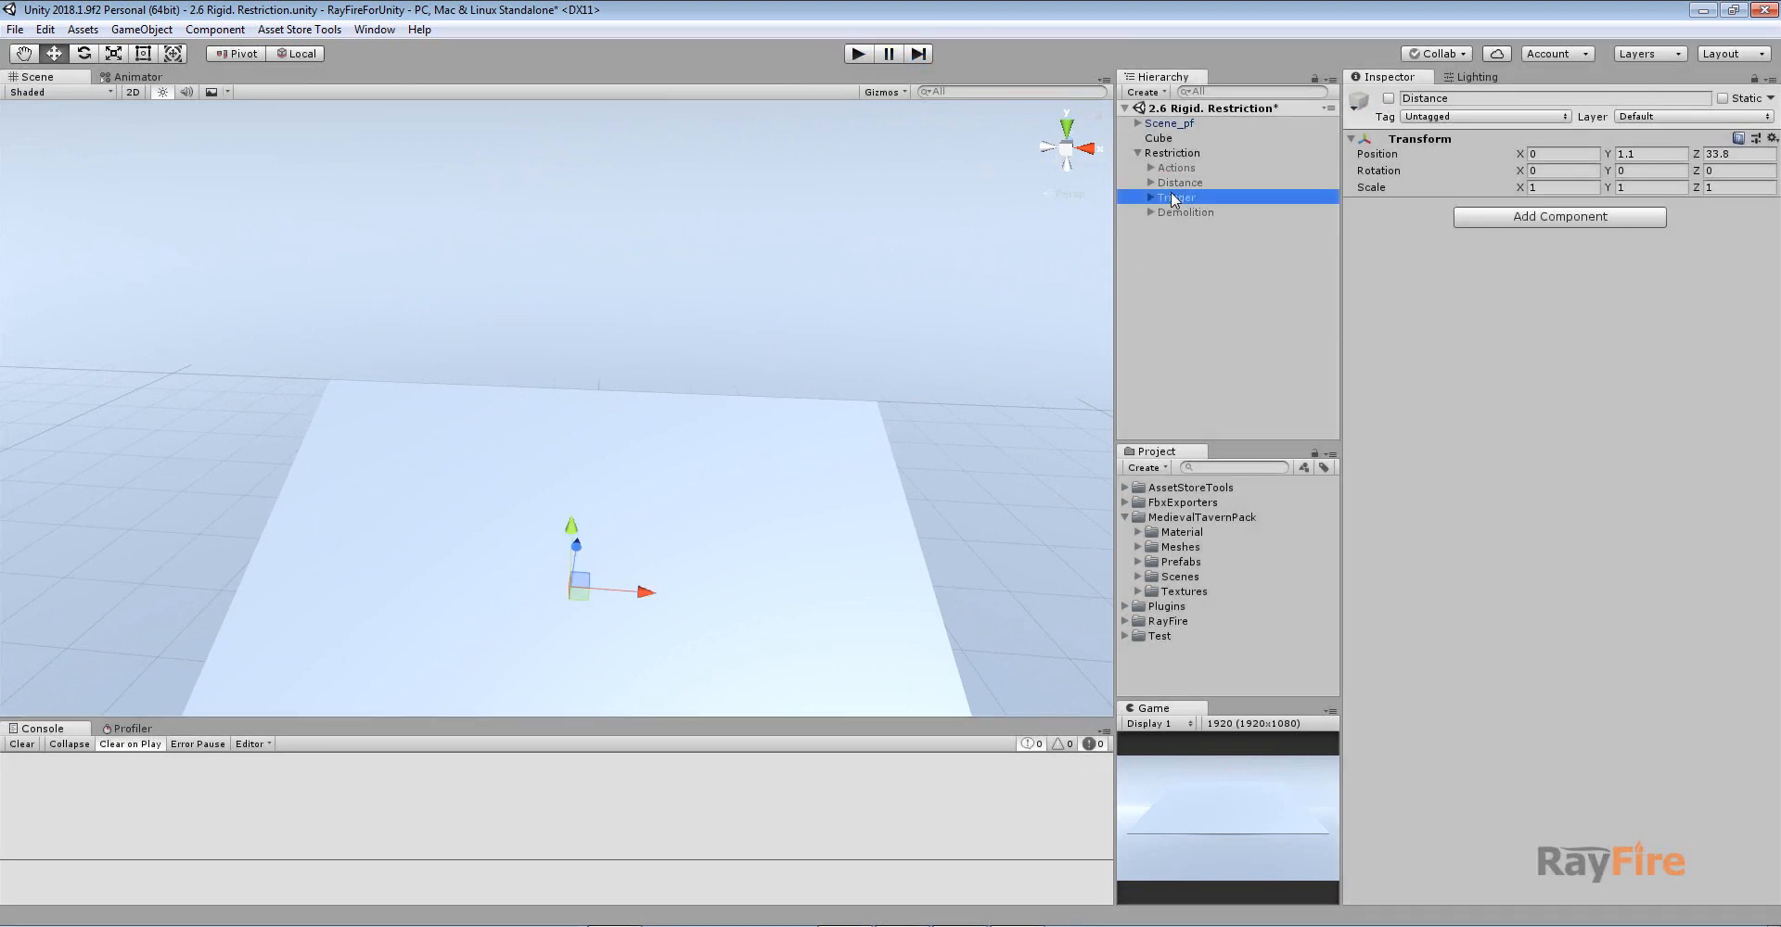
pyautogui.click(1388, 99)
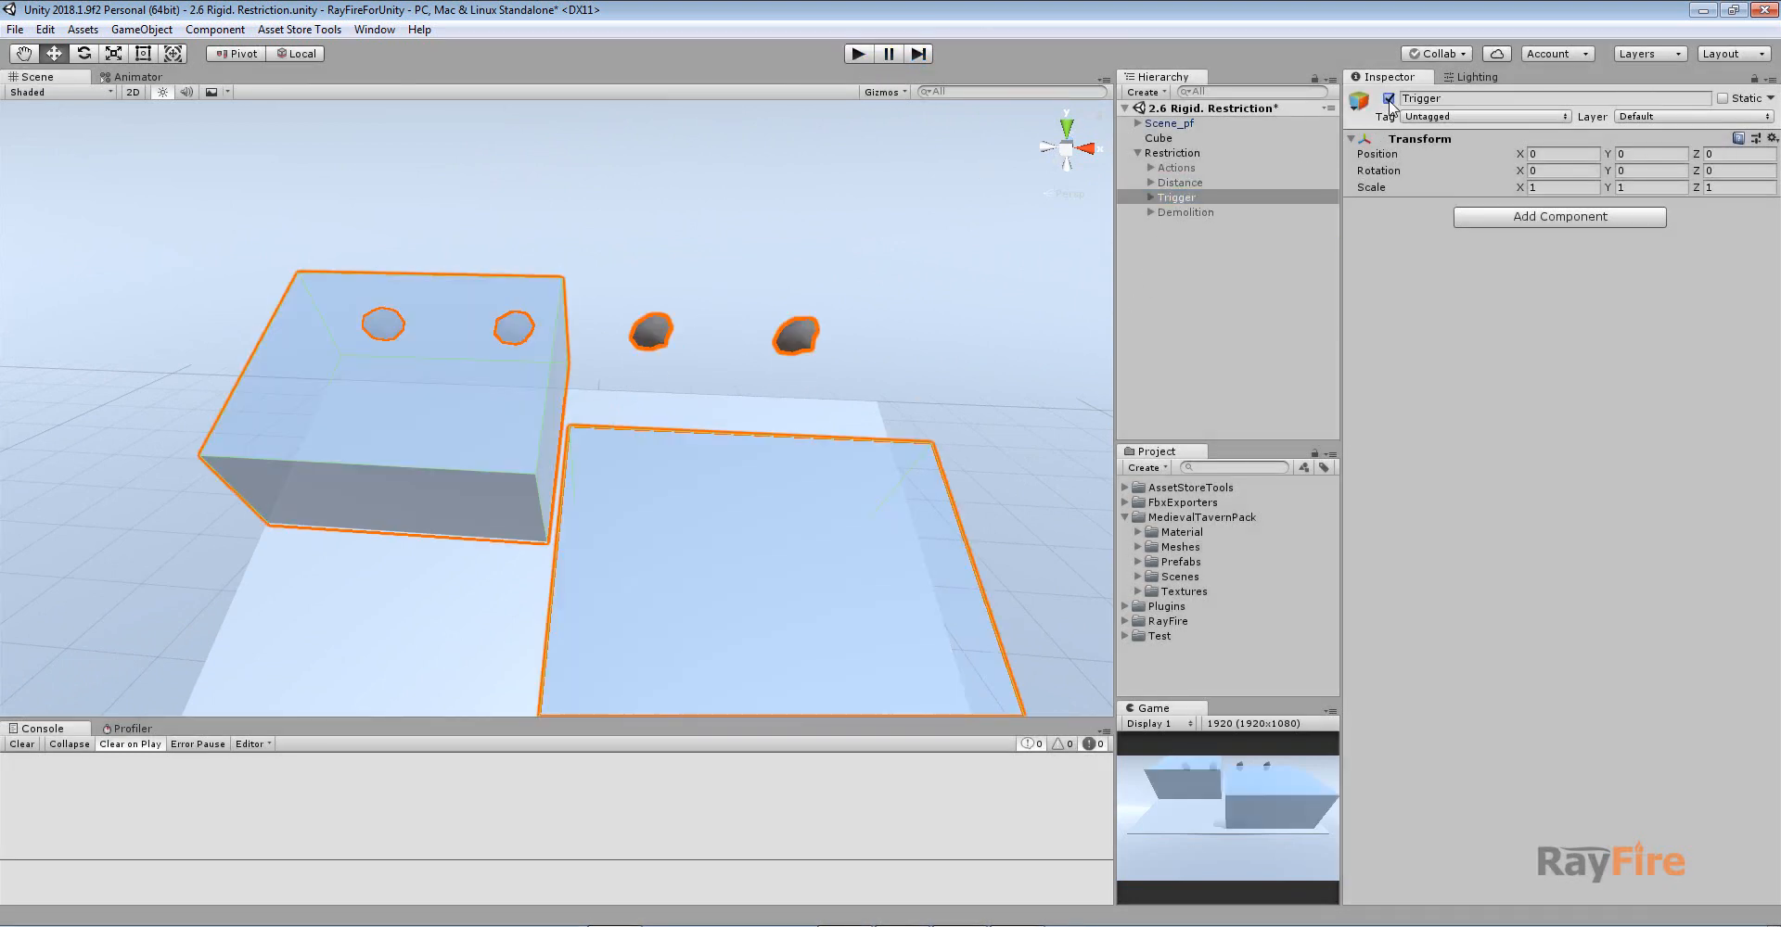
pyautogui.click(1150, 197)
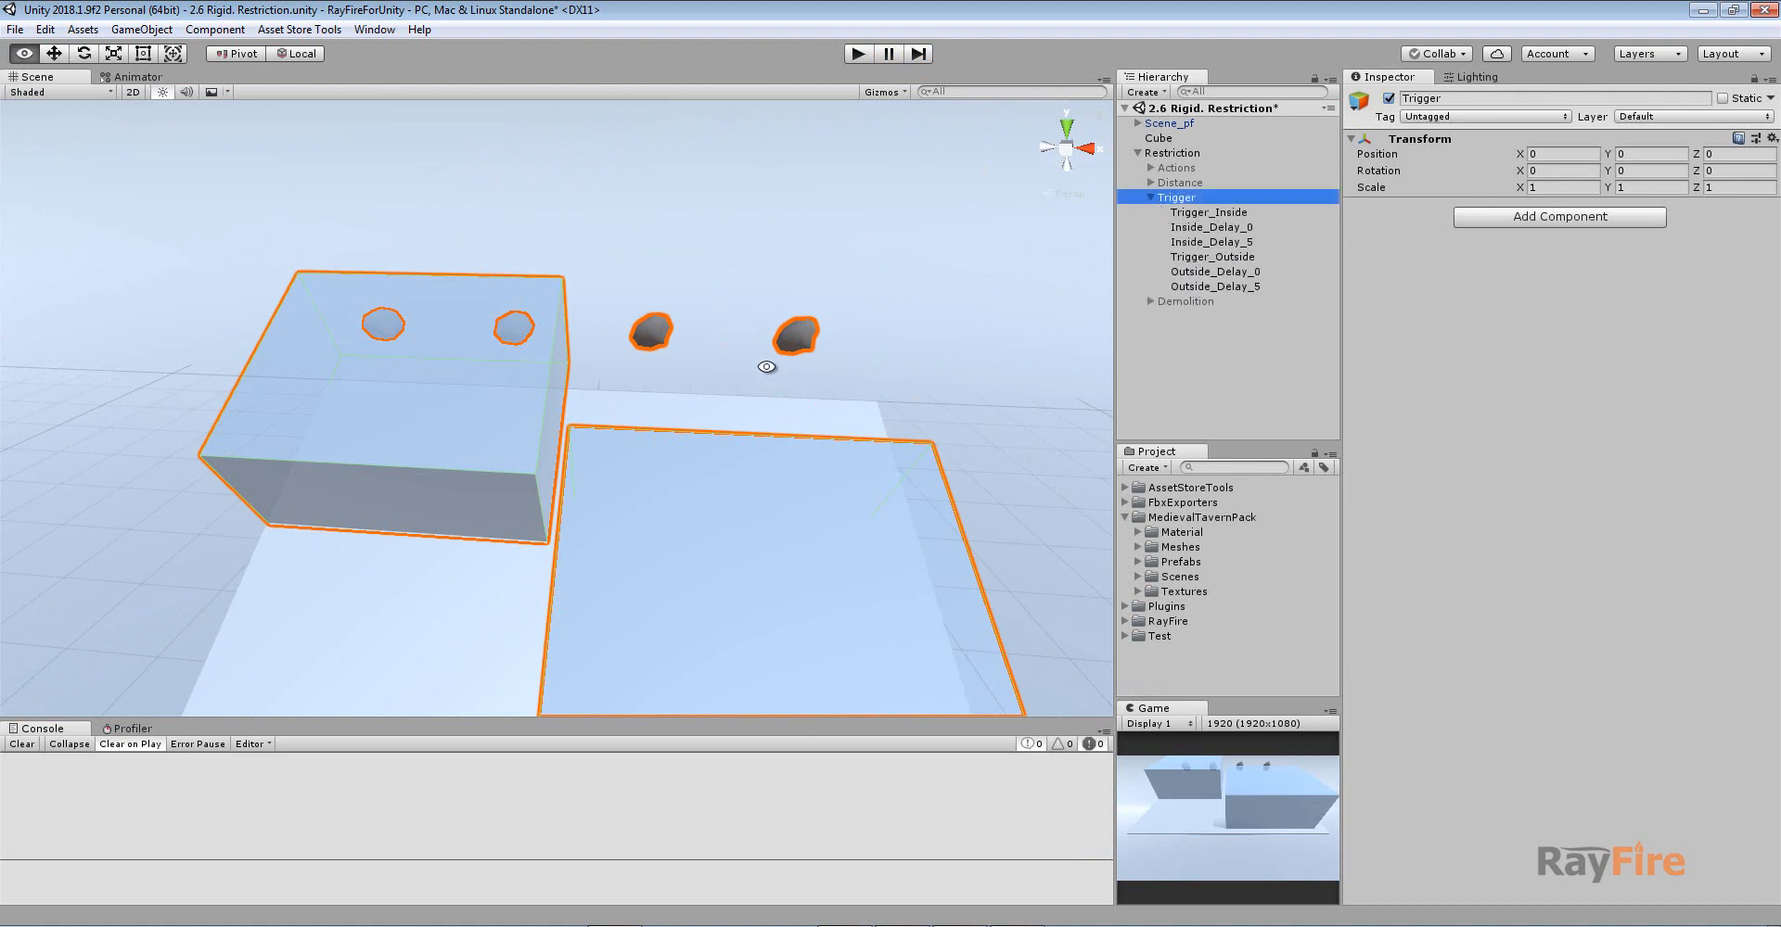
pyautogui.keyDown('alt'); pyautogui.moveTo(766, 363); pyautogui.dragTo(824, 394); pyautogui.keyUp('alt')
# Step: Compare the restriction settings of Inside_Delay_0 and Inside_Delay_5, especially their Action Delay and Distance values
pyautogui.click(1211, 226)
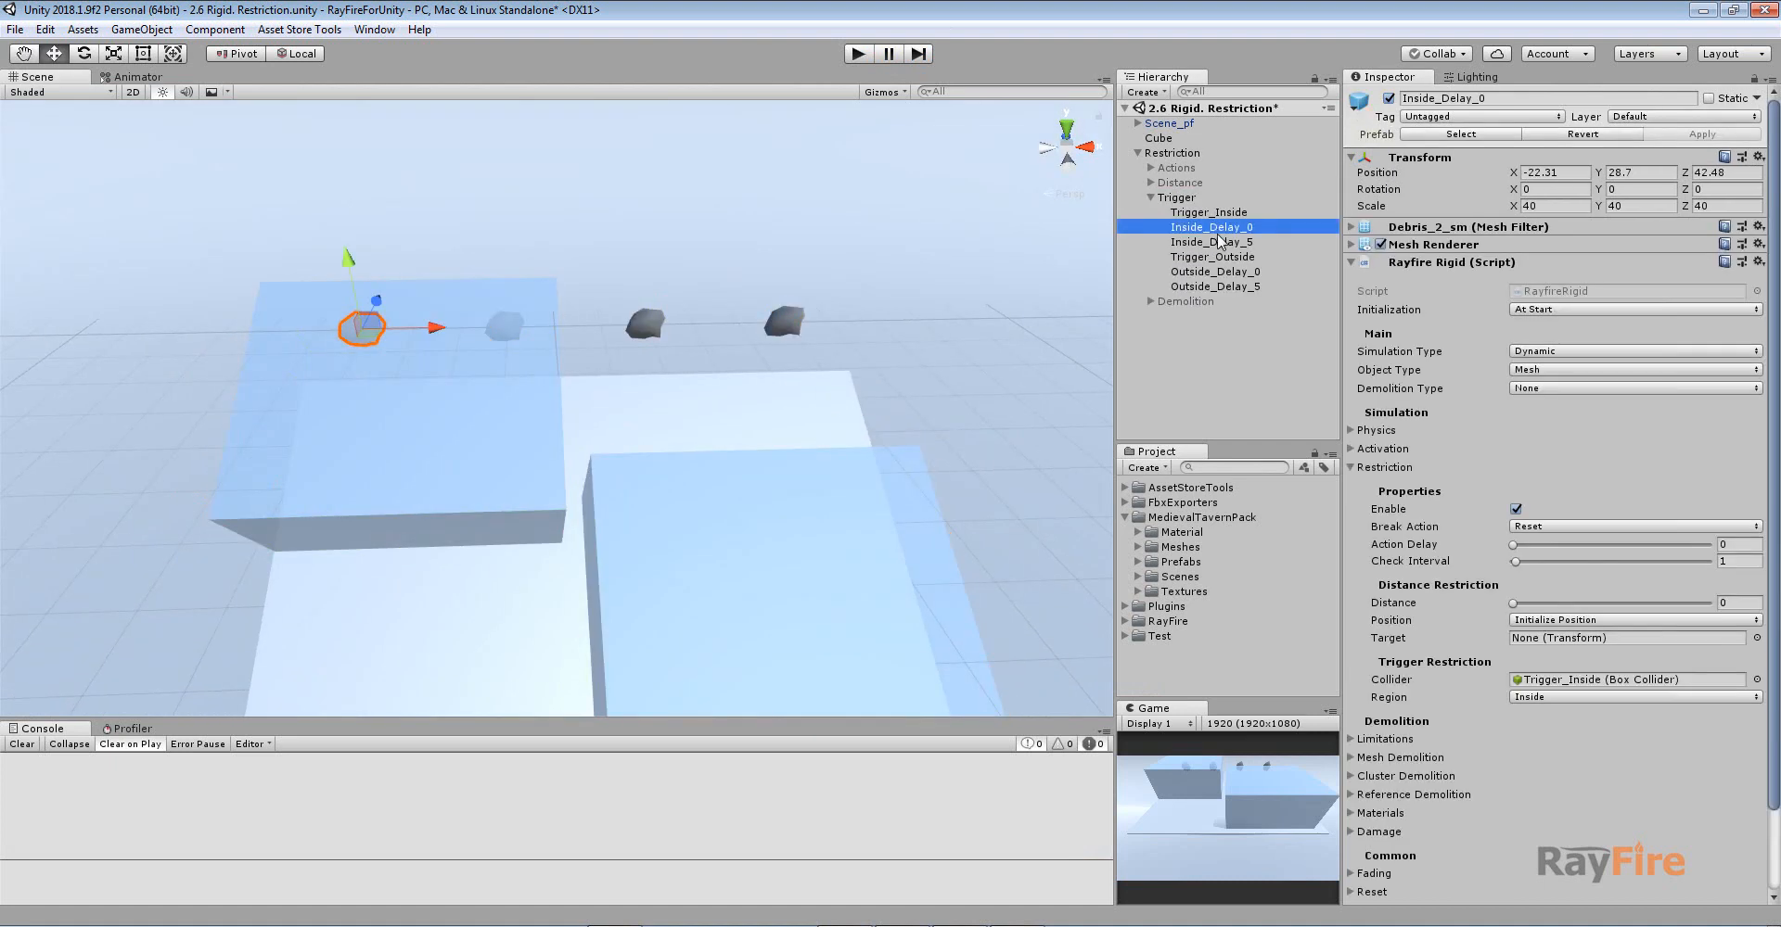
pyautogui.keyDown('ctrl'); pyautogui.click(1234, 242); pyautogui.keyUp('ctrl')
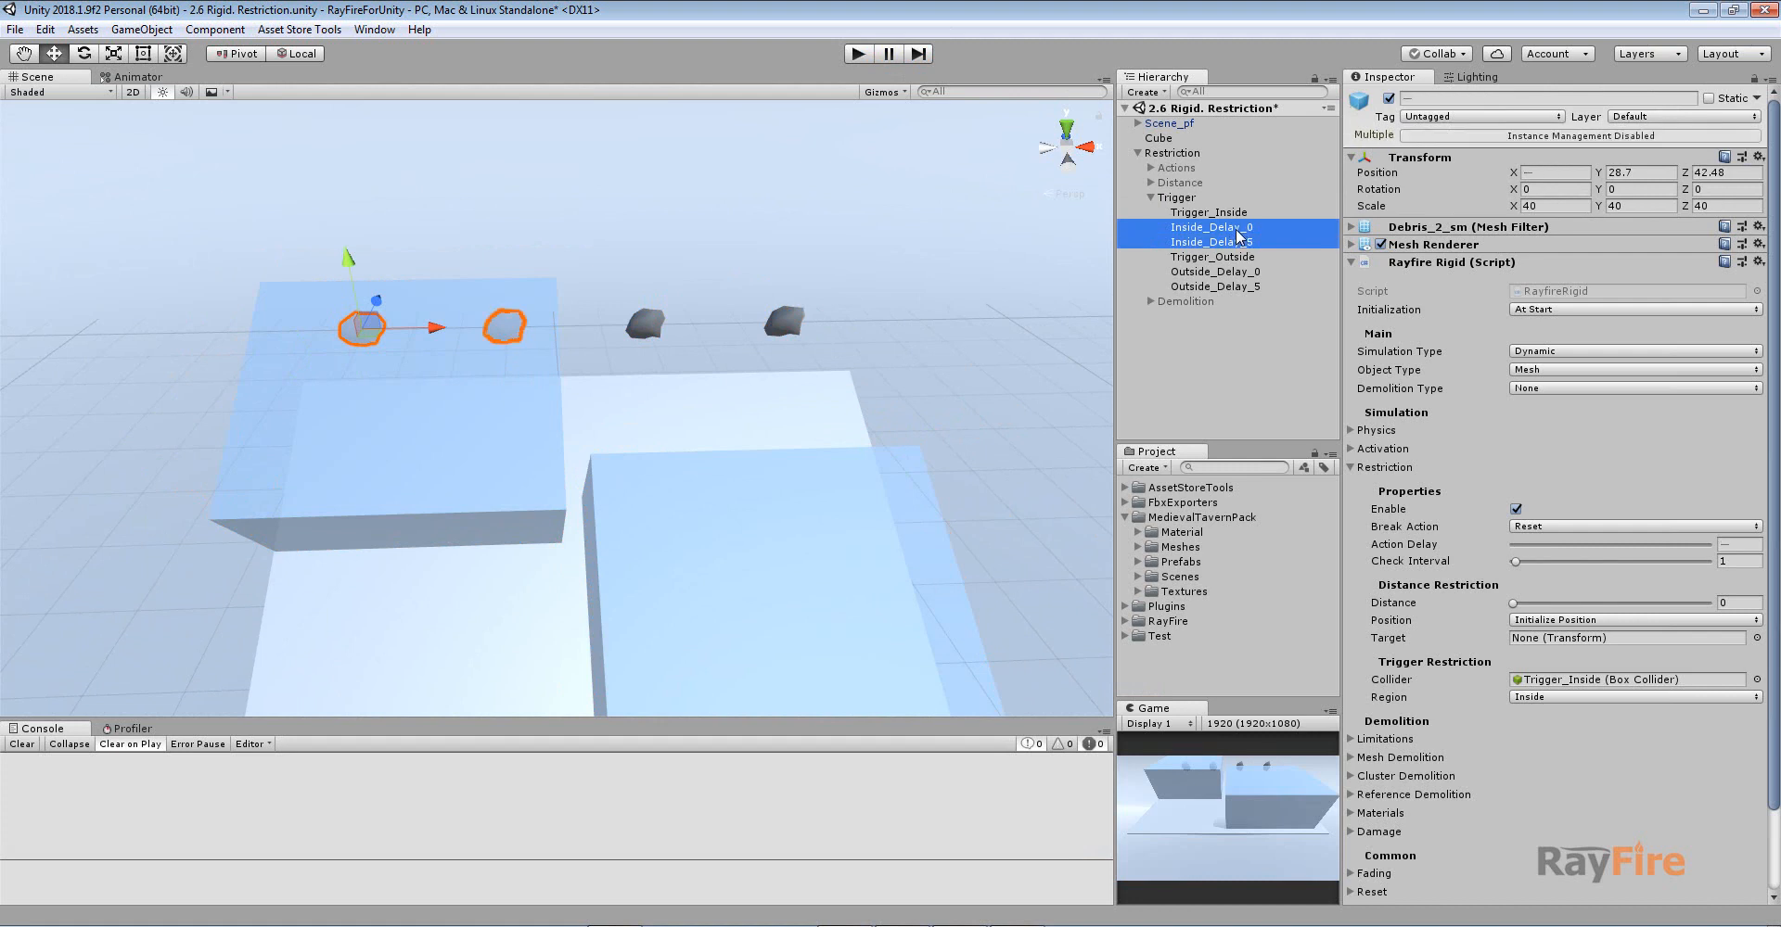
pyautogui.keyDown('ctrl'); pyautogui.click(1240, 242); pyautogui.keyUp('ctrl')
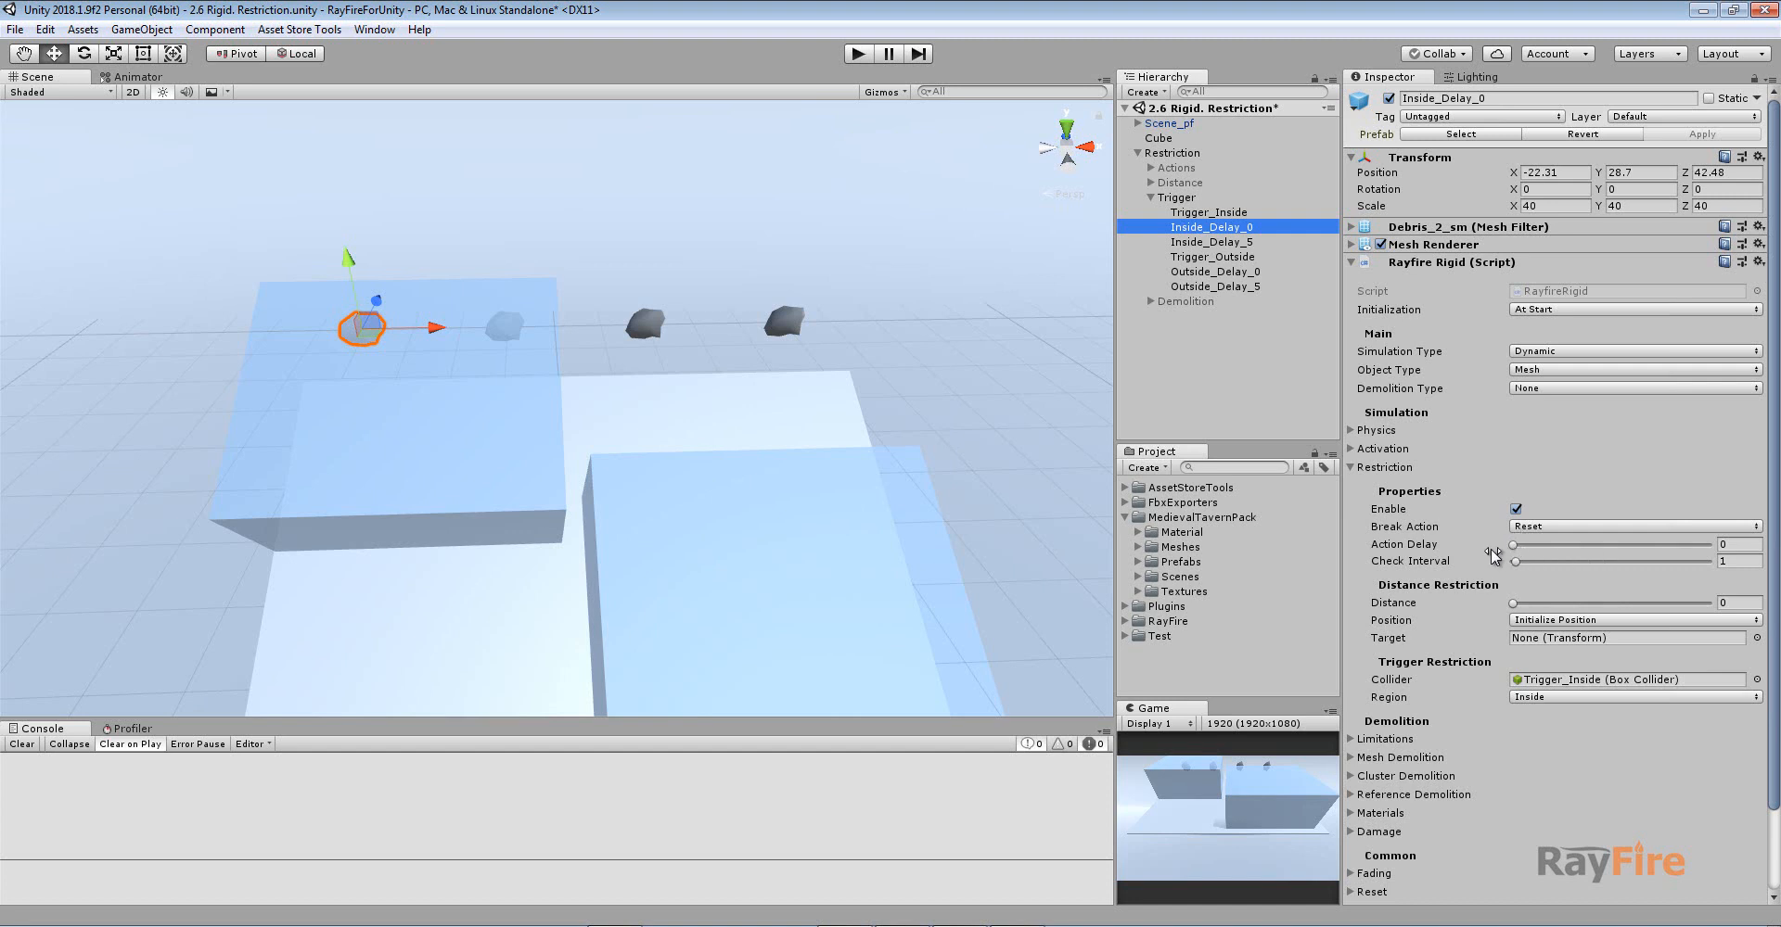
pyautogui.click(1750, 548)
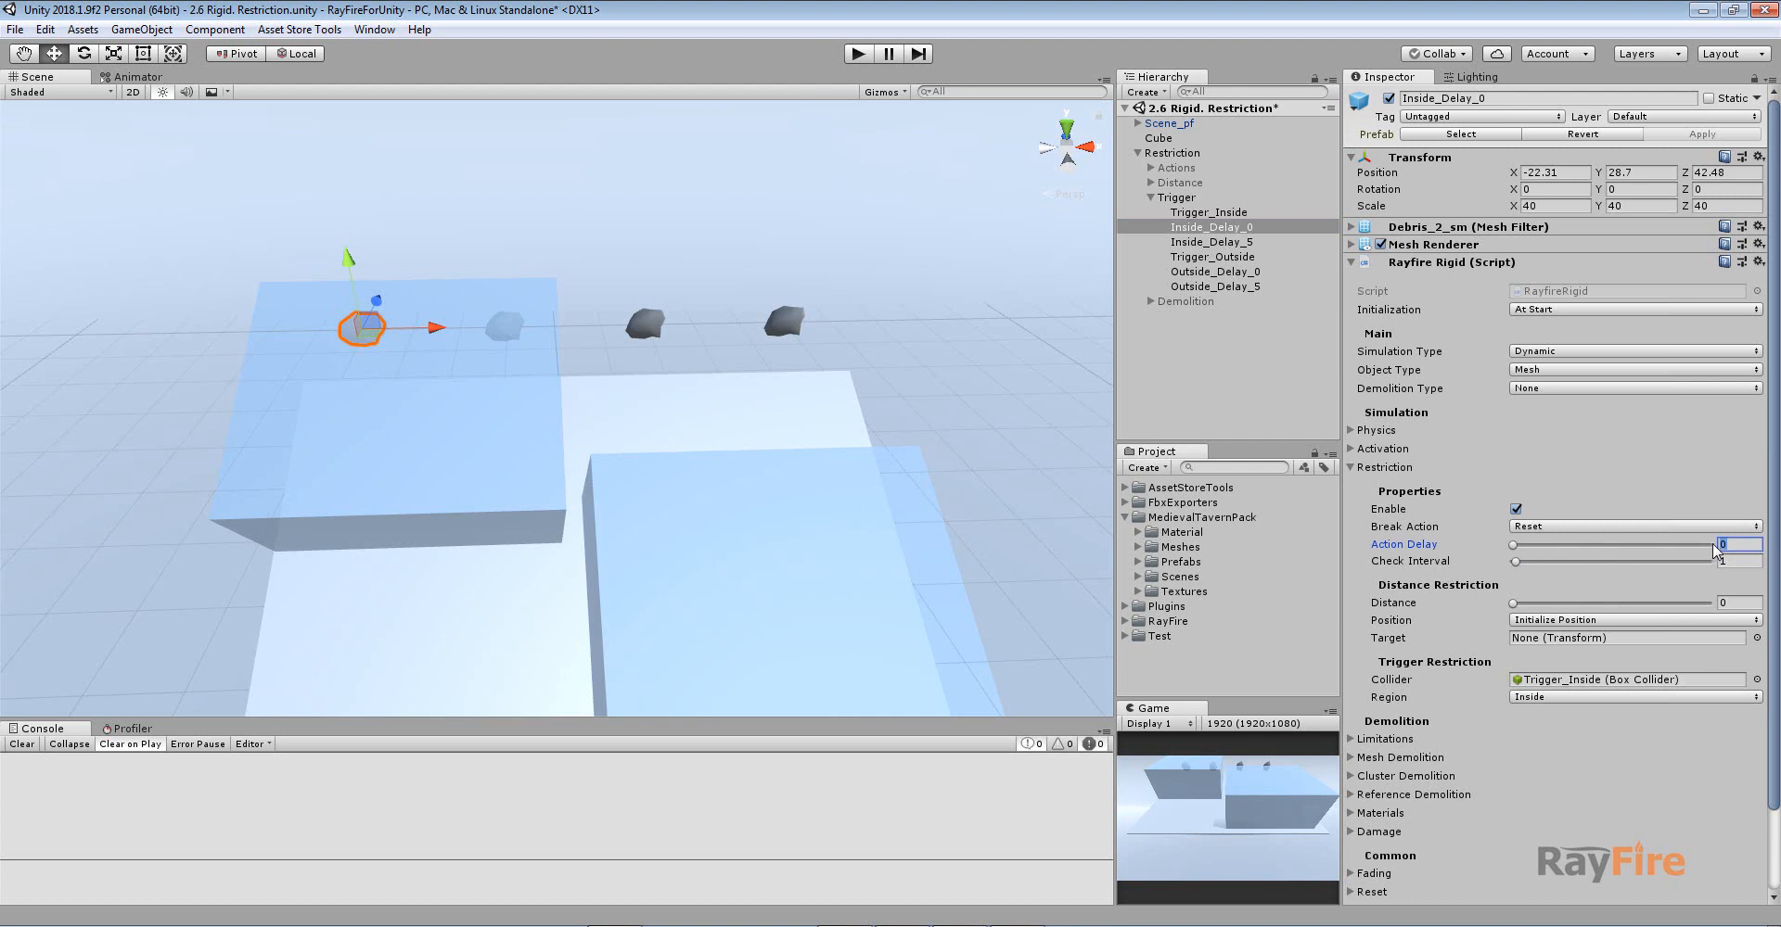
pyautogui.keyDown('ctrl'); pyautogui.click(1210, 242); pyautogui.keyUp('ctrl')
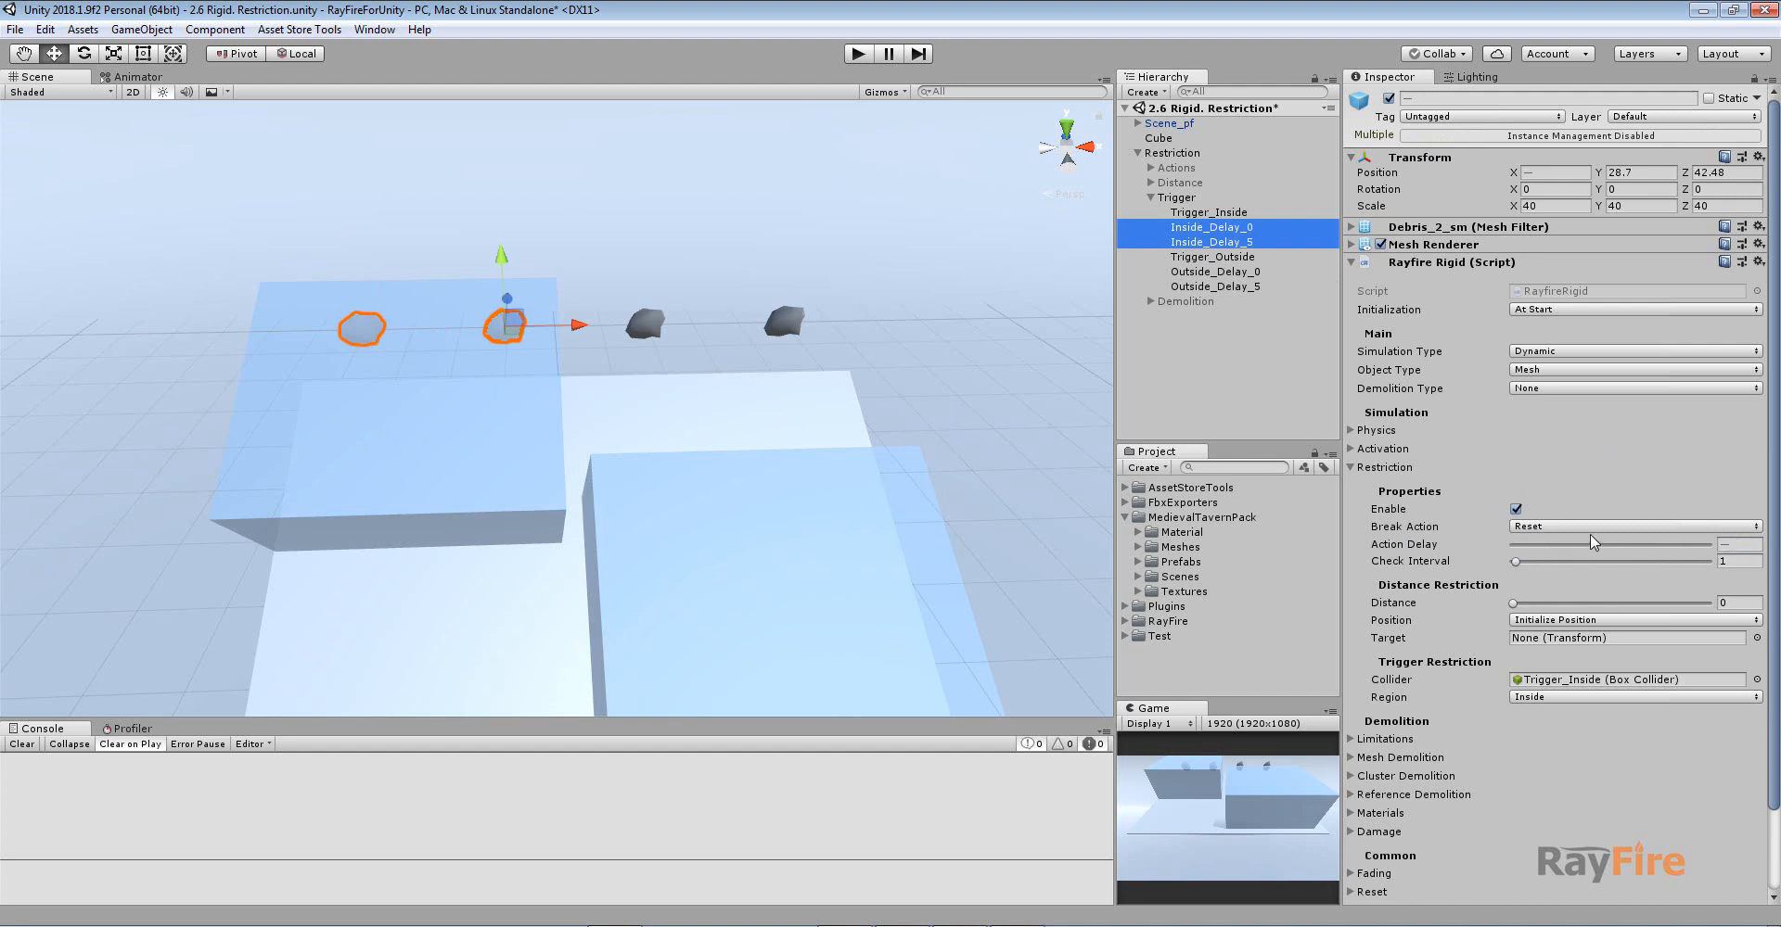
pyautogui.click(1202, 247)
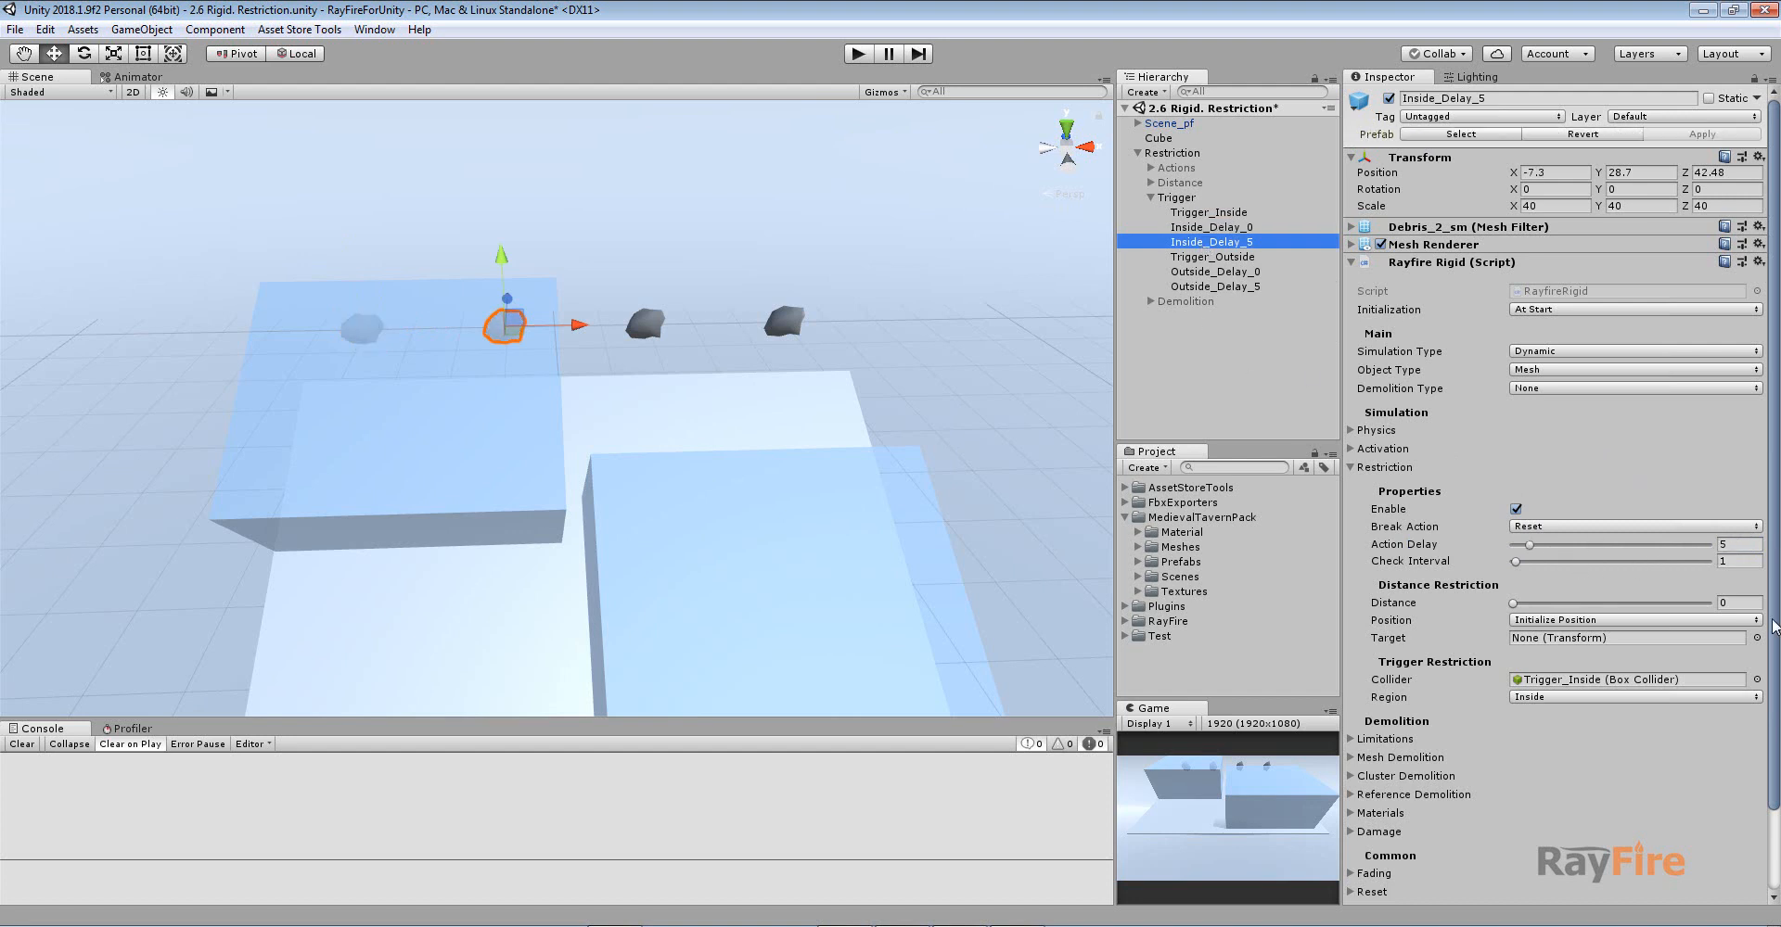
pyautogui.click(1736, 546)
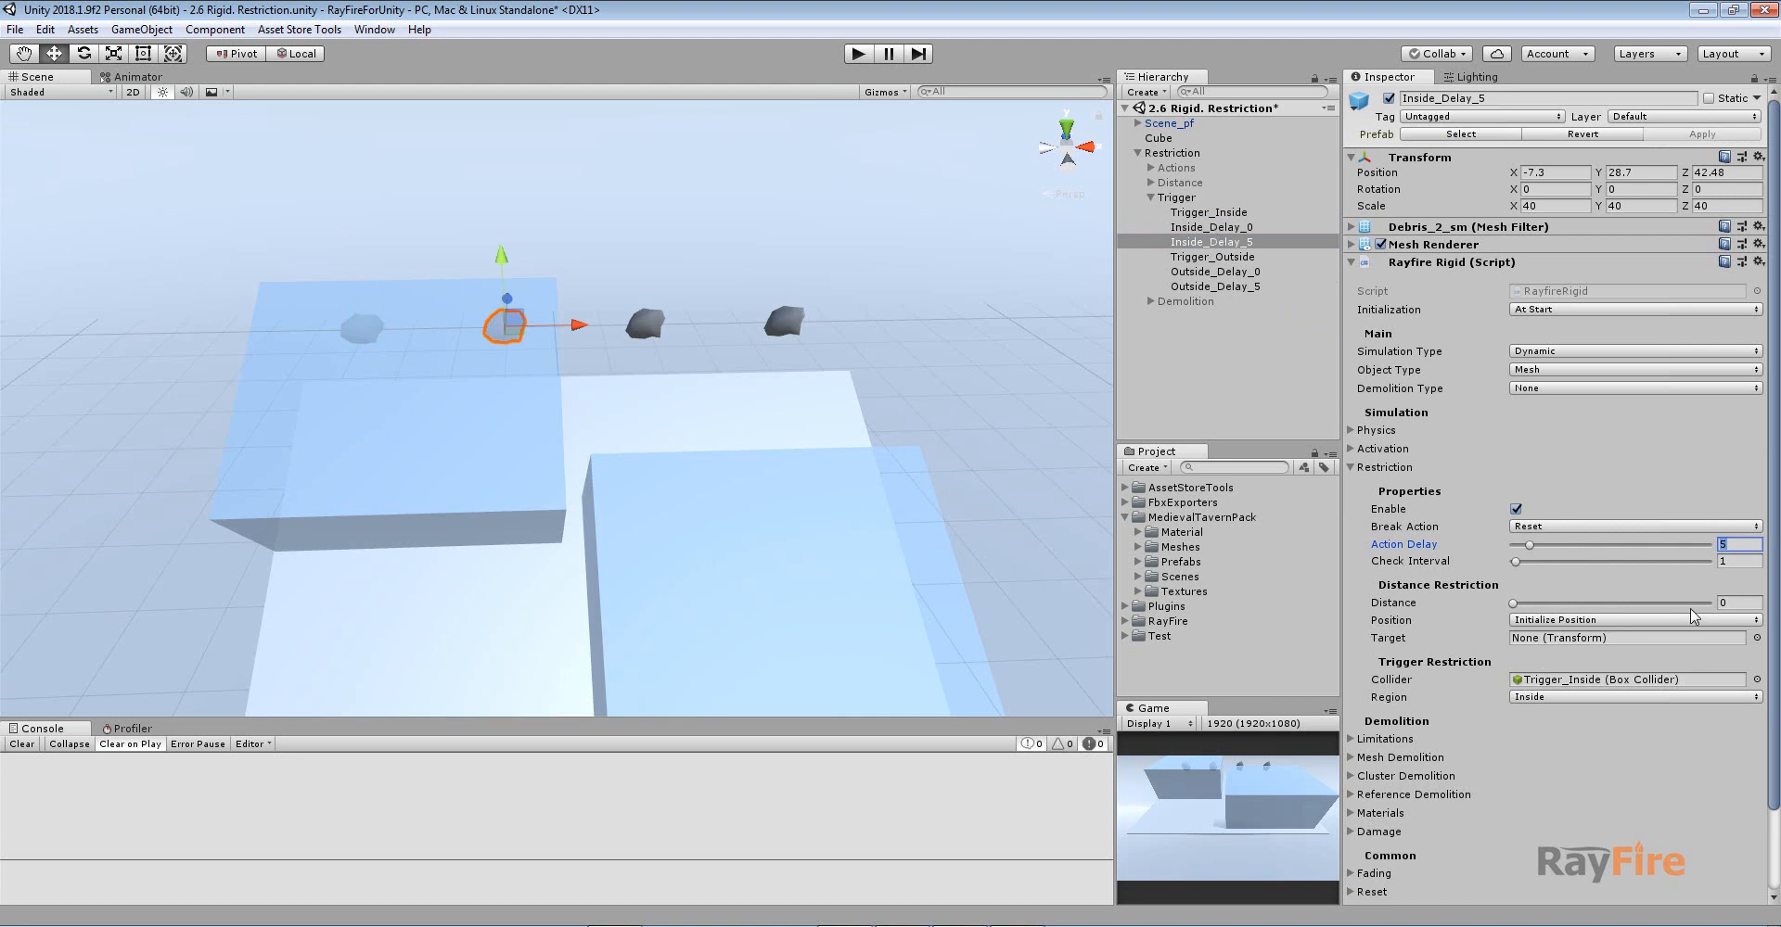
pyautogui.click(1741, 603)
# Step: Examine Trigger_Inside's Box Collider and toggle its Mesh Renderer off and back on
pyautogui.click(398, 432)
pyautogui.keyDown('alt'); pyautogui.moveTo(399, 433); pyautogui.dragTo(813, 403); pyautogui.keyUp('alt')
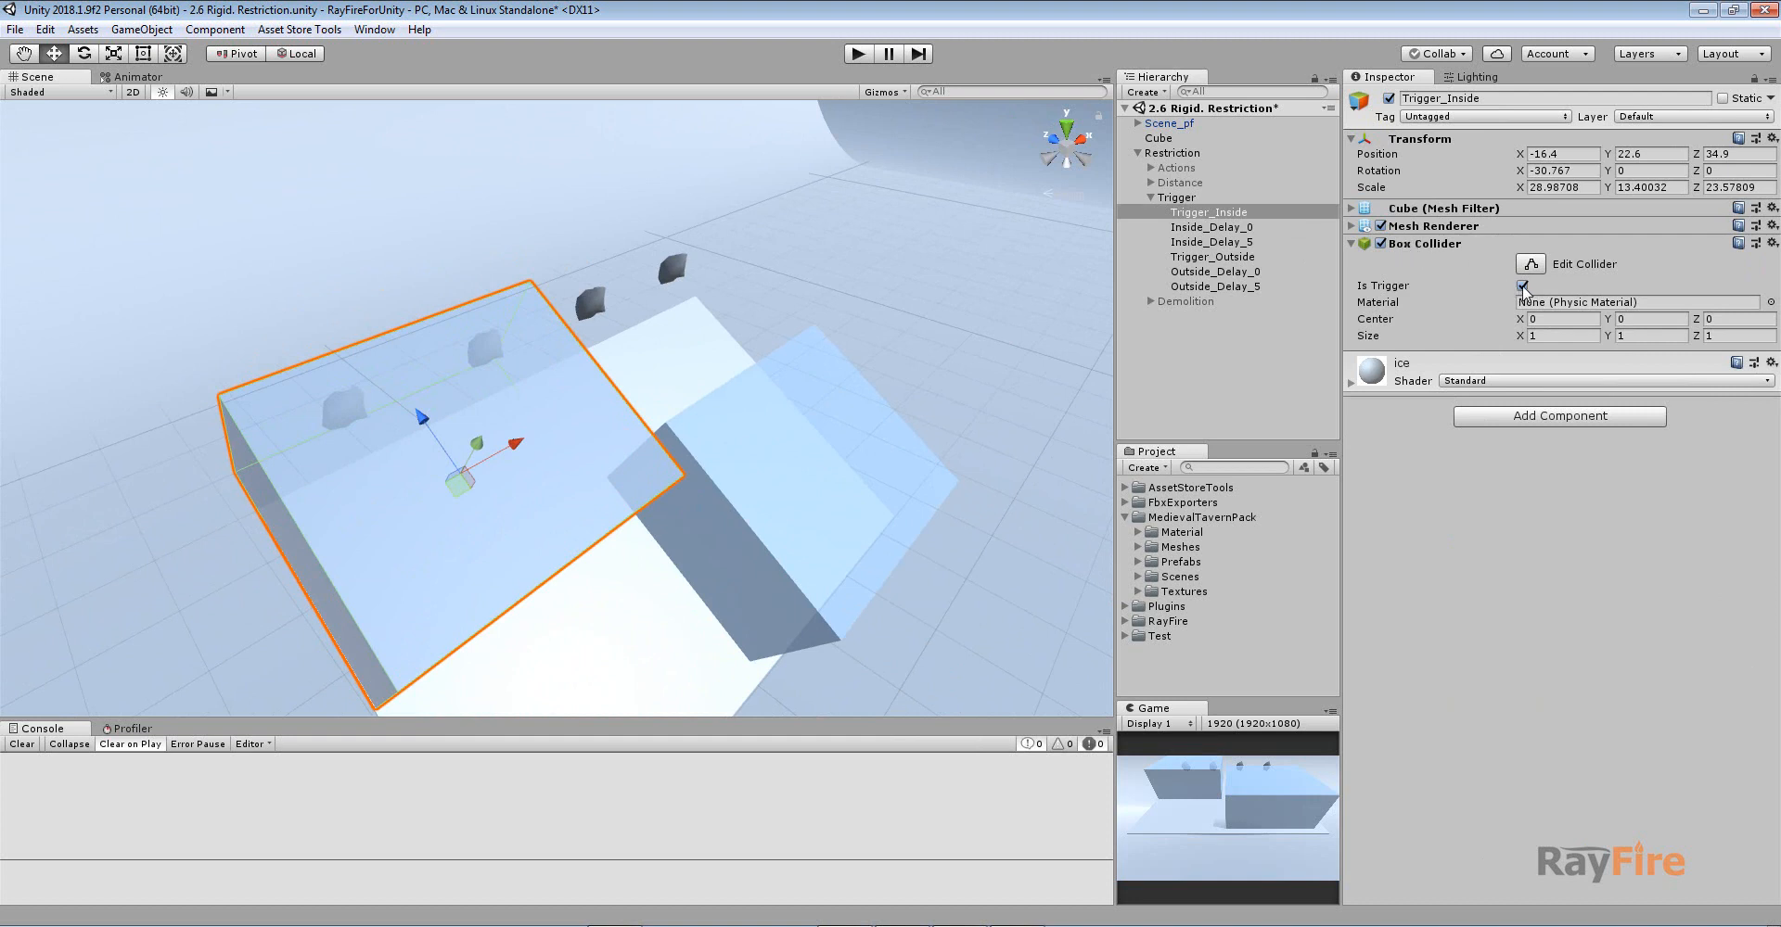
pyautogui.click(1380, 227)
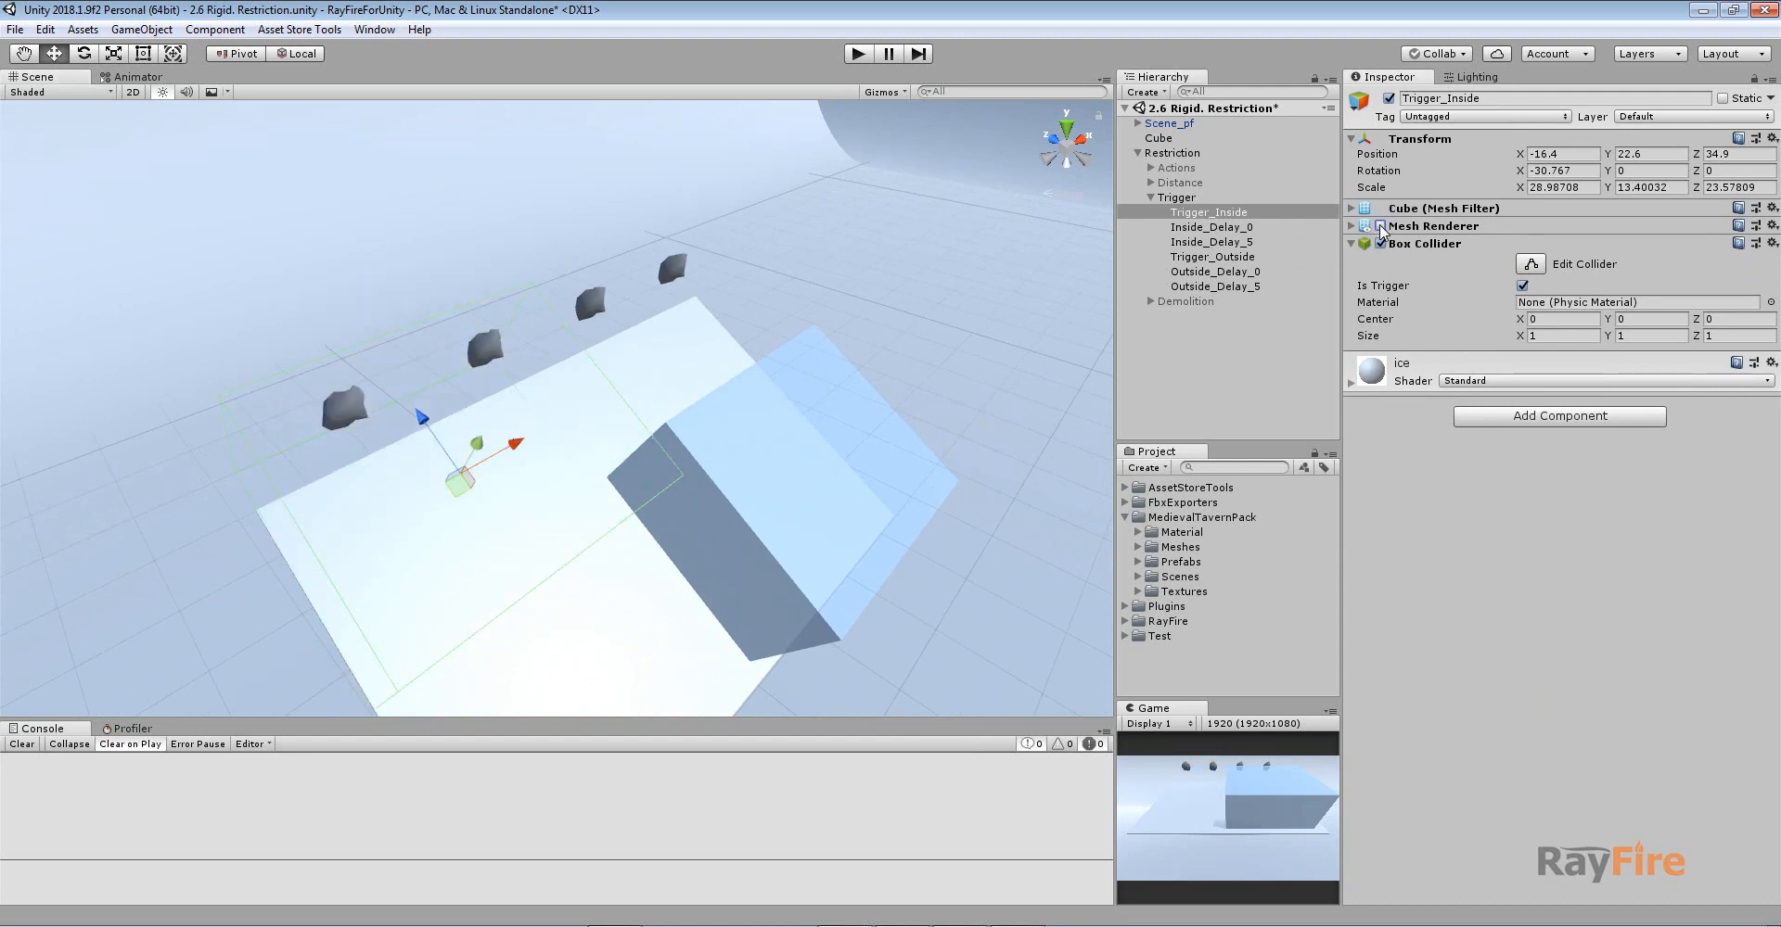
pyautogui.click(1381, 226)
pyautogui.keyDown('alt'); pyautogui.moveTo(499, 469); pyautogui.dragTo(487, 391); pyautogui.keyUp('alt')
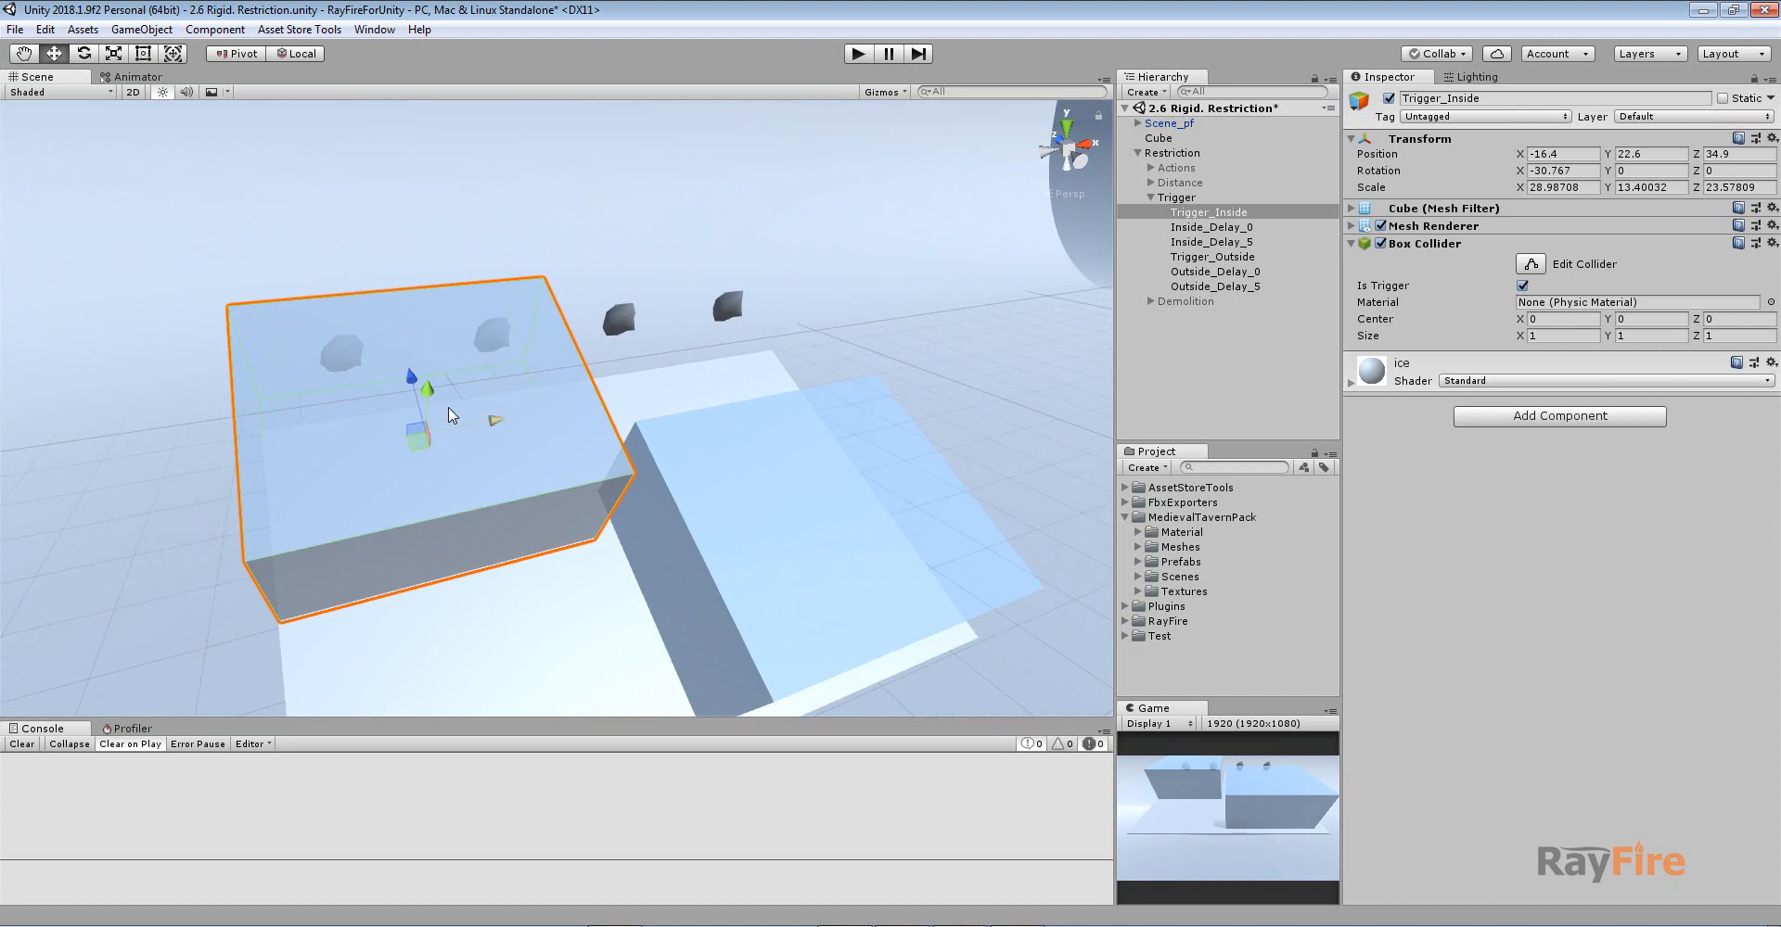
pyautogui.keyDown('alt'); pyautogui.moveTo(386, 415); pyautogui.dragTo(559, 422); pyautogui.keyUp('alt')
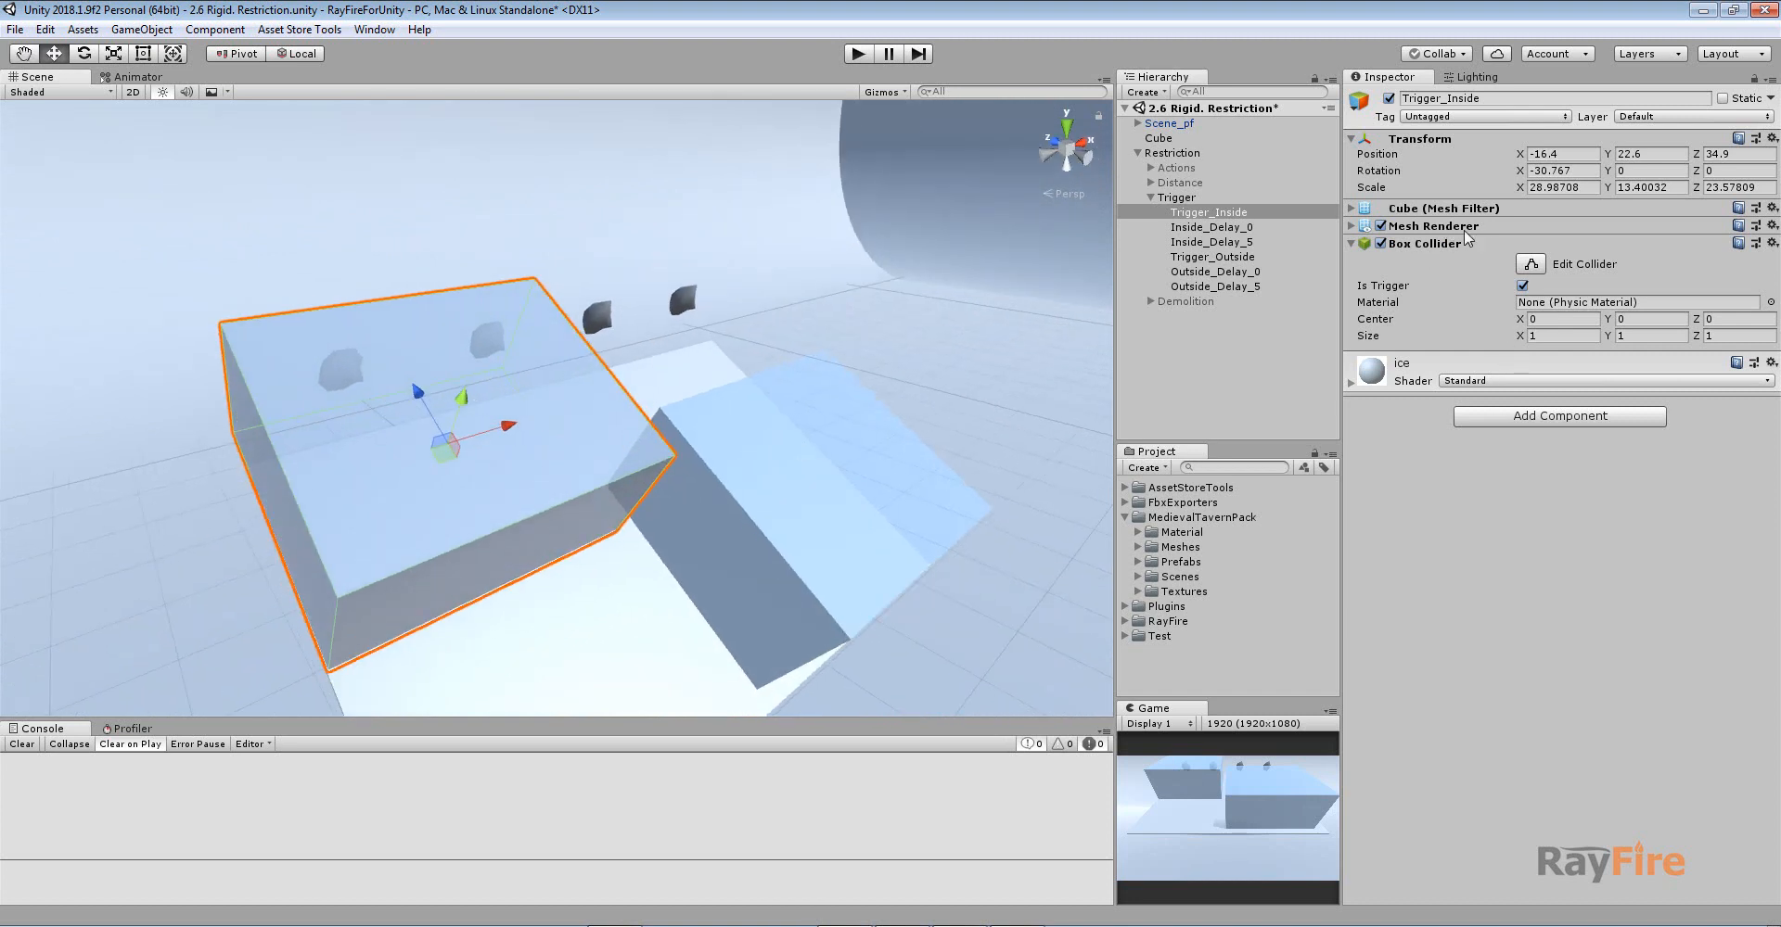
pyautogui.keyDown('alt'); pyautogui.moveTo(780, 325); pyautogui.dragTo(648, 350); pyautogui.keyUp('alt')
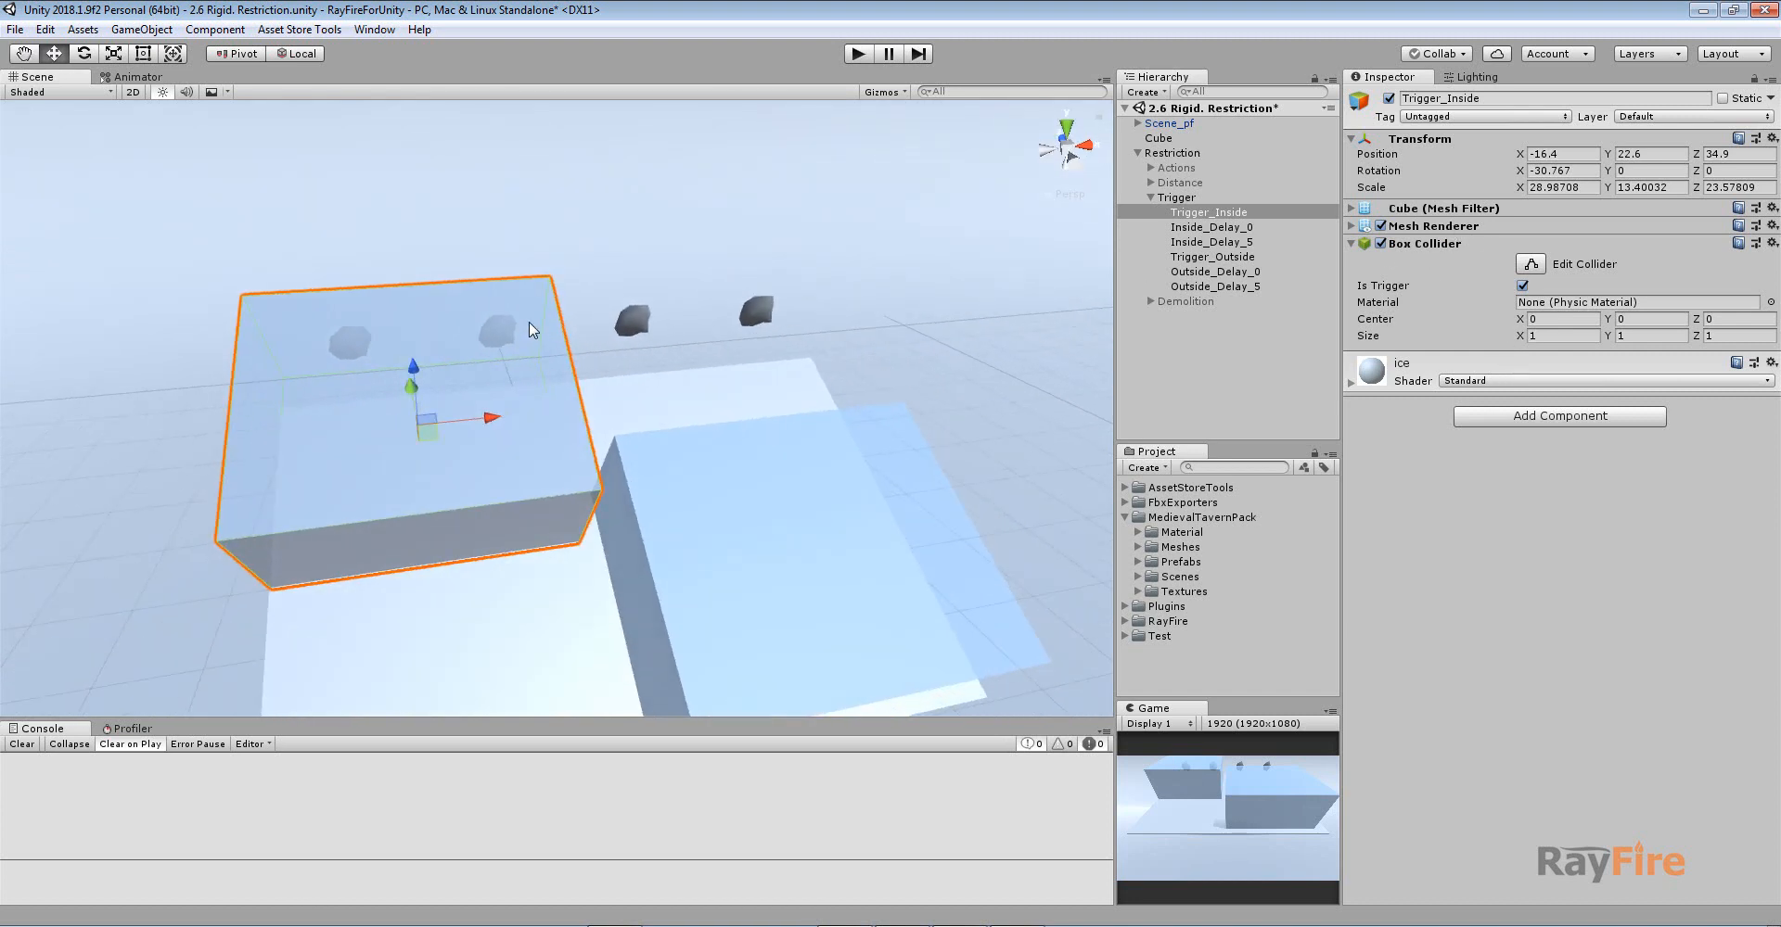
# Step: Check the Trigger Restriction Region options for Inside_Delay_0 and Inside_Delay_5 together
pyautogui.click(508, 333)
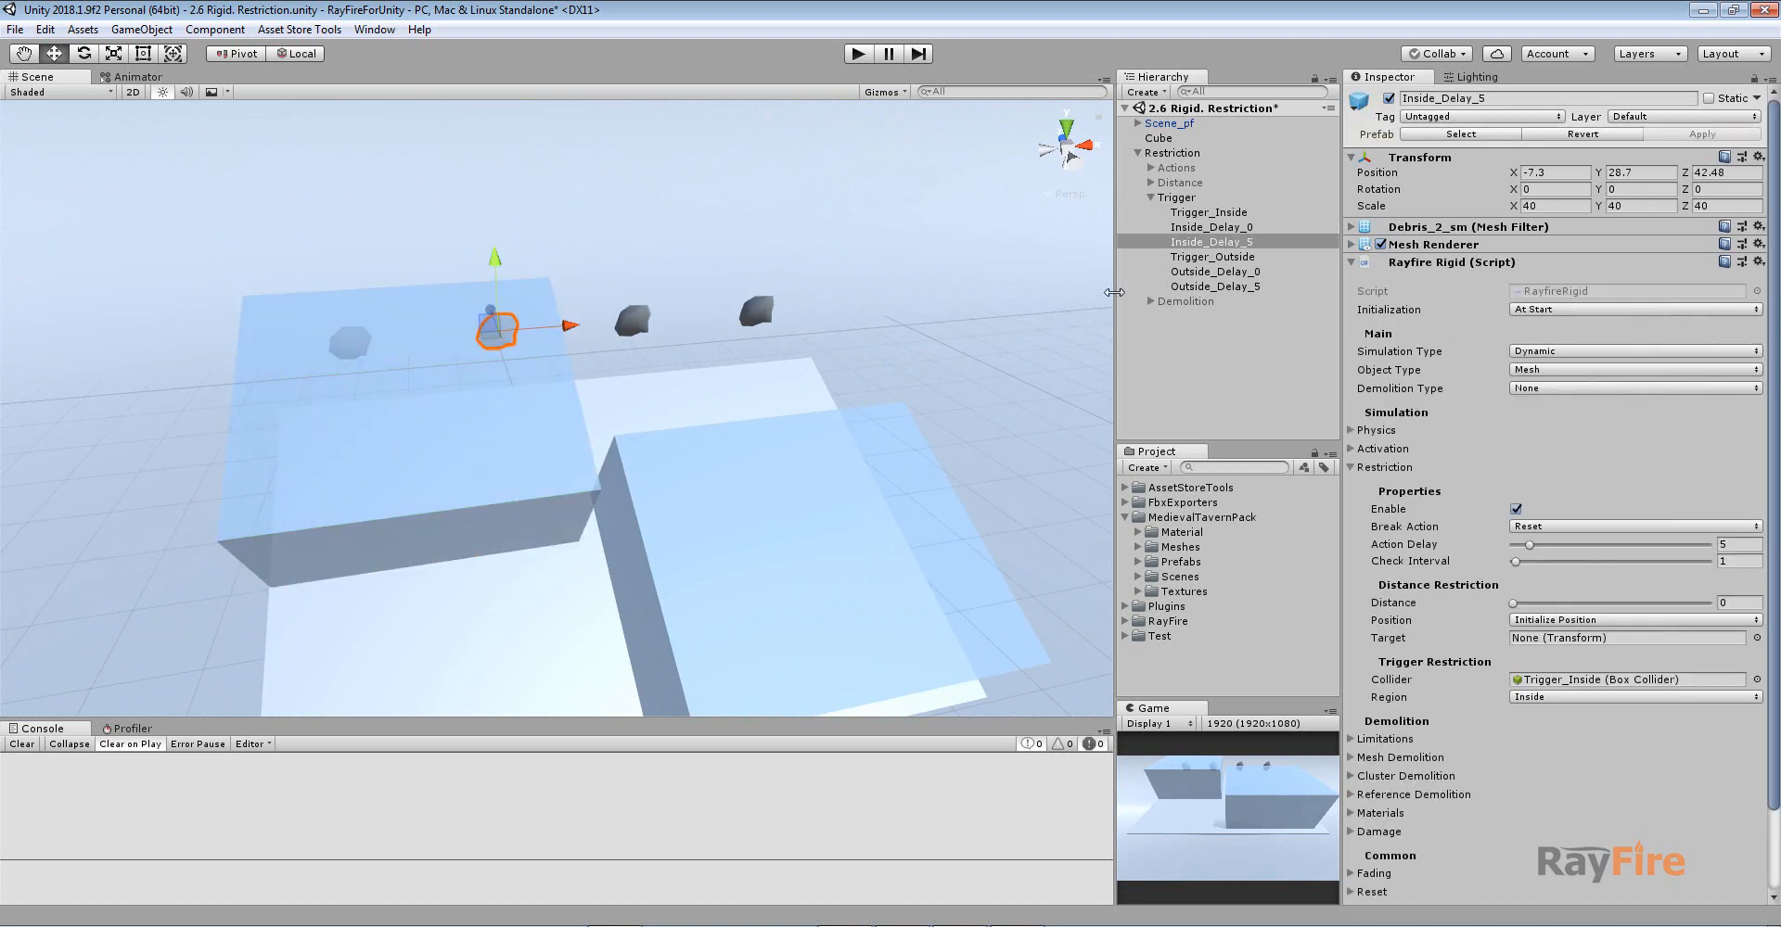
pyautogui.keyDown('ctrl'); pyautogui.click(1193, 229); pyautogui.keyUp('ctrl')
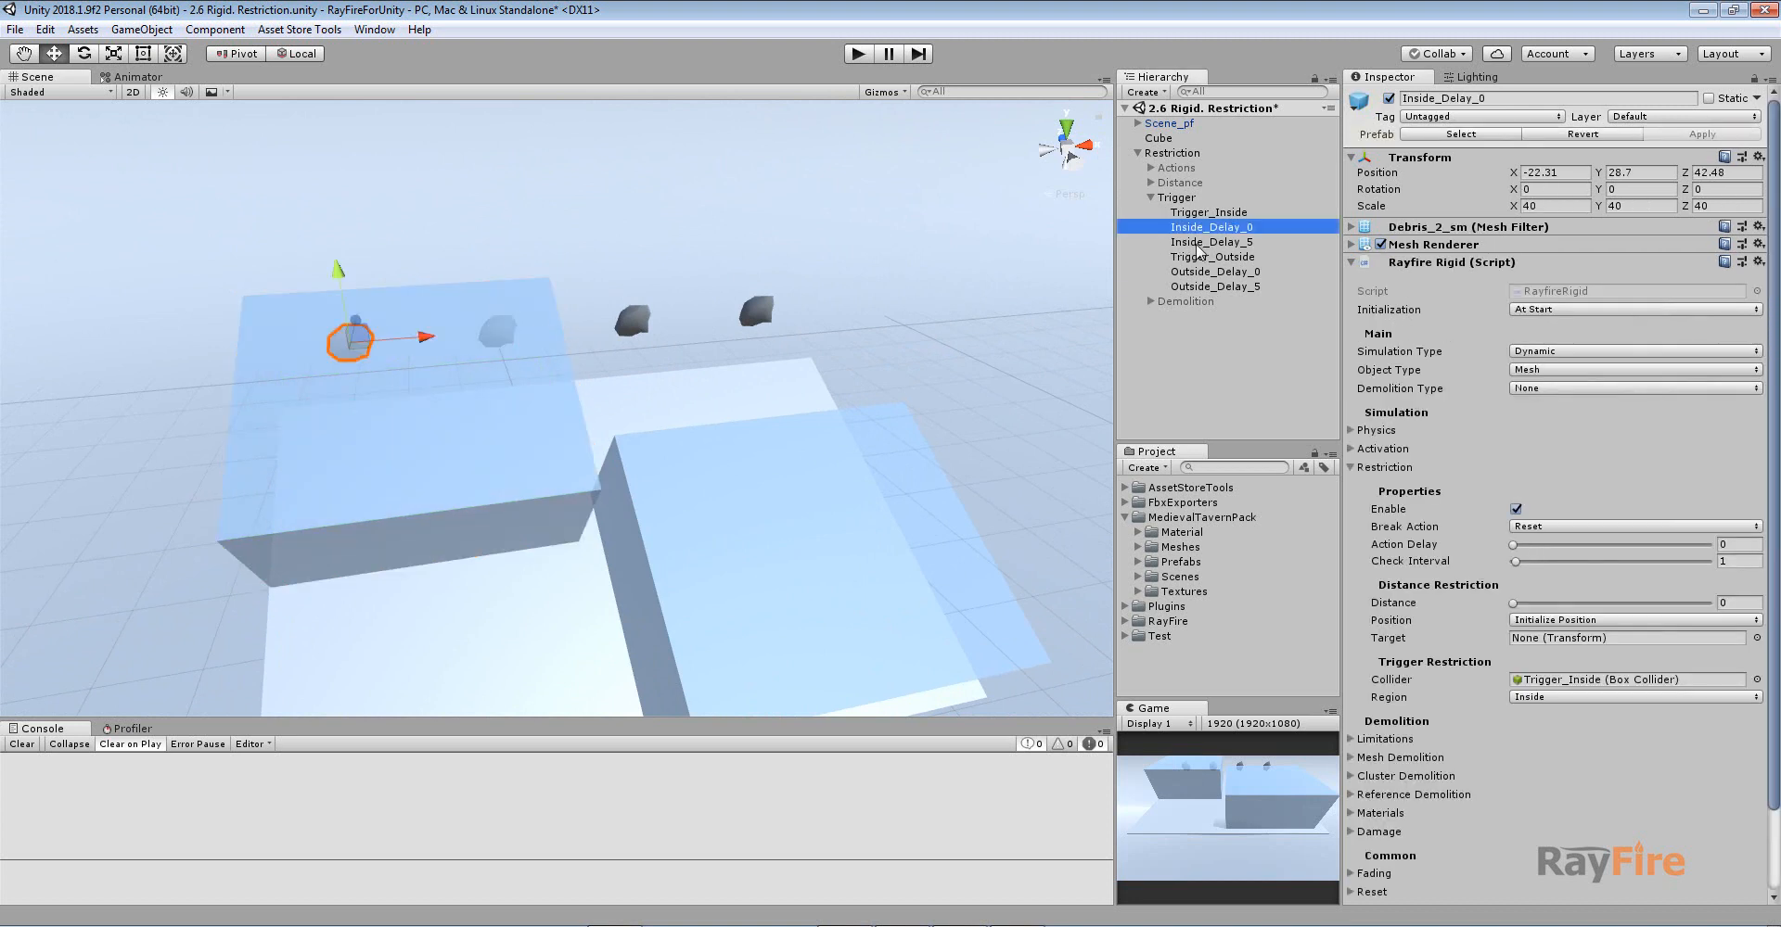
pyautogui.click(1564, 703)
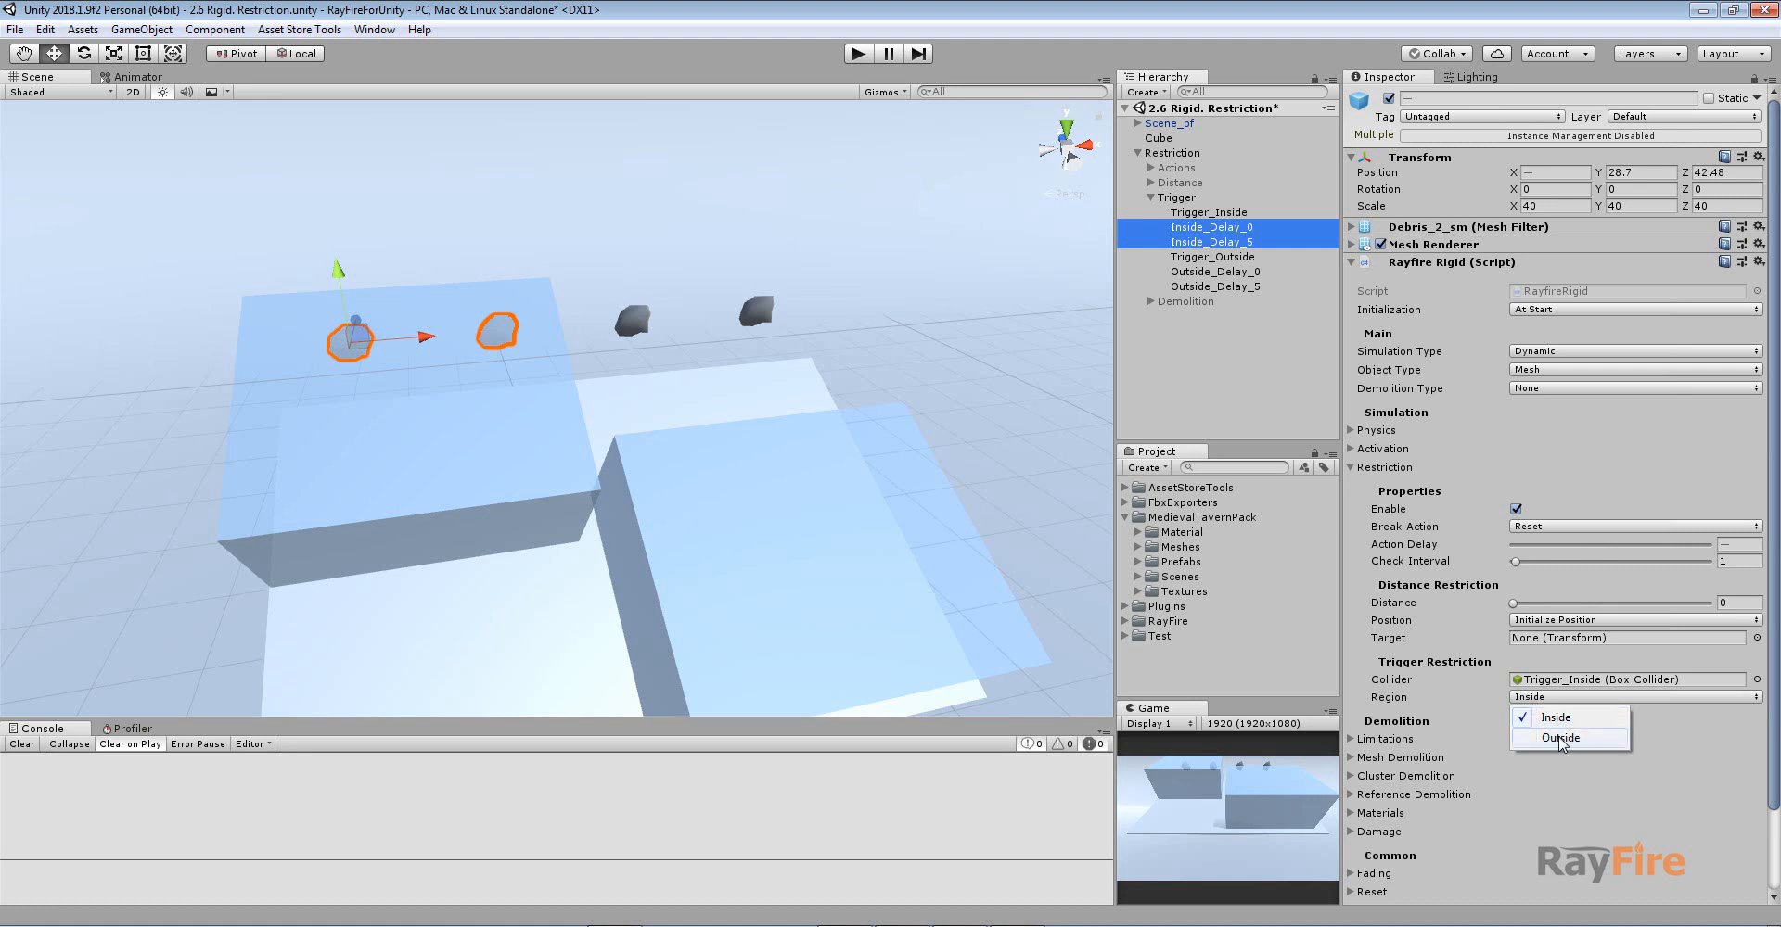
# Step: Check the Region and Collider settings of Outside_Delay_0 and Outside_Delay_5, and inspect their Trigger_Outside box
pyautogui.click(644, 331)
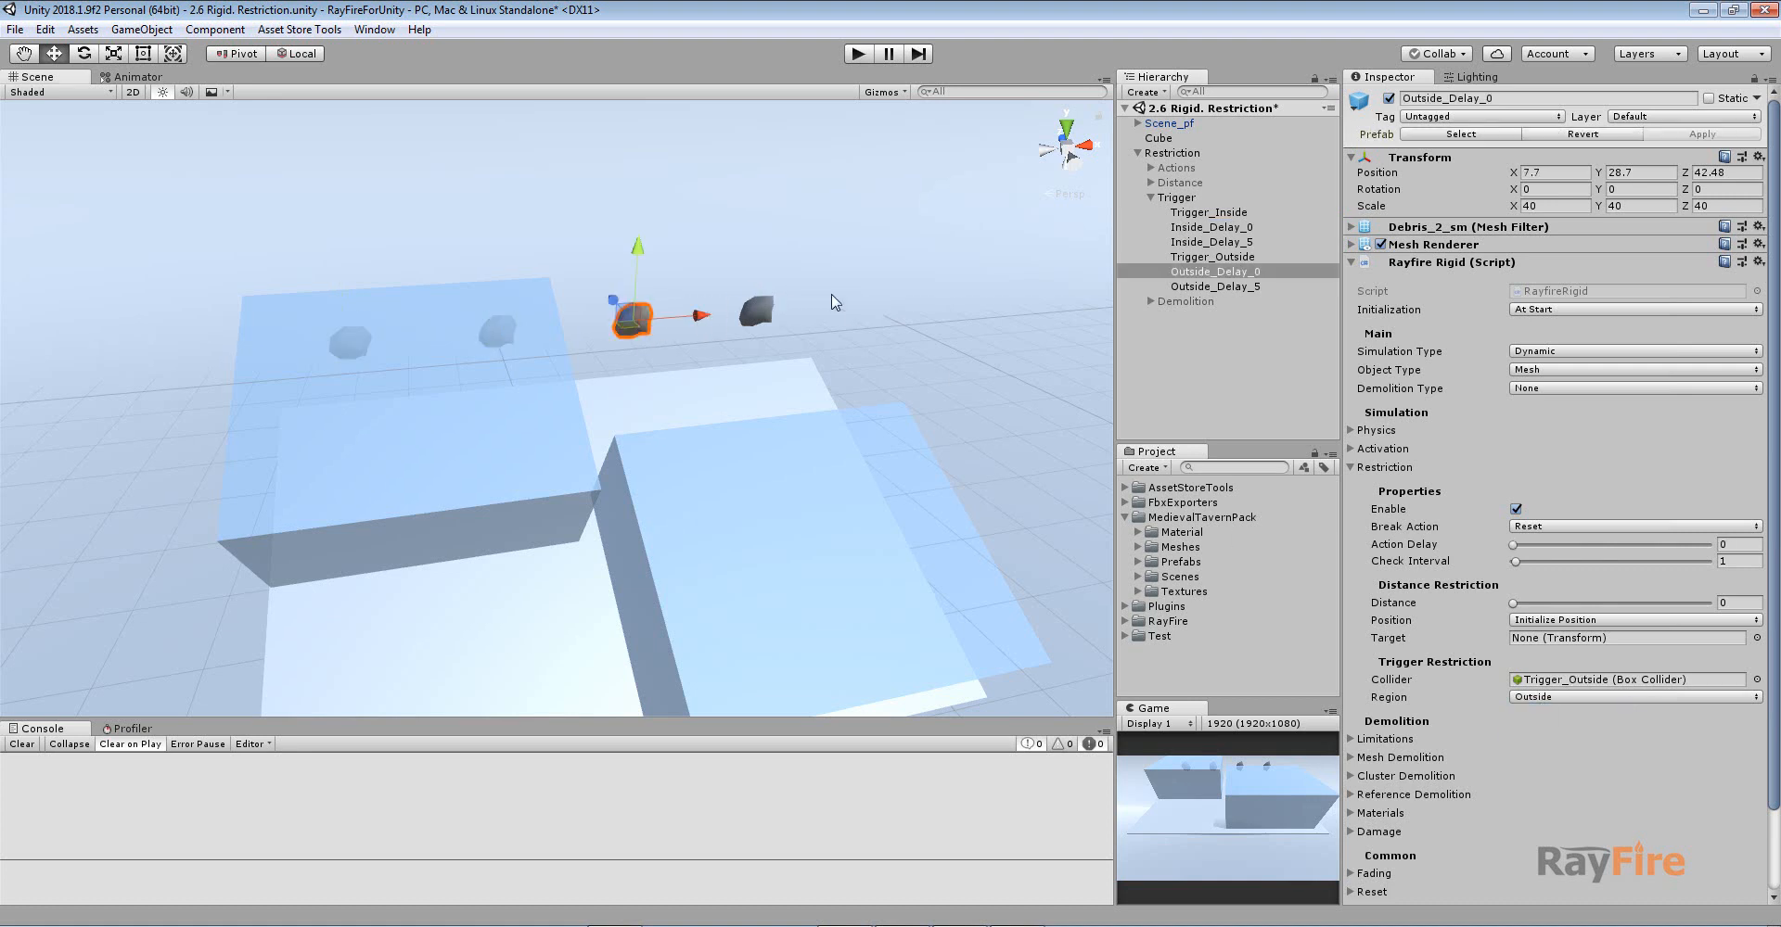
pyautogui.keyDown('ctrl'); pyautogui.click(770, 300); pyautogui.keyUp('ctrl')
pyautogui.click(1541, 705)
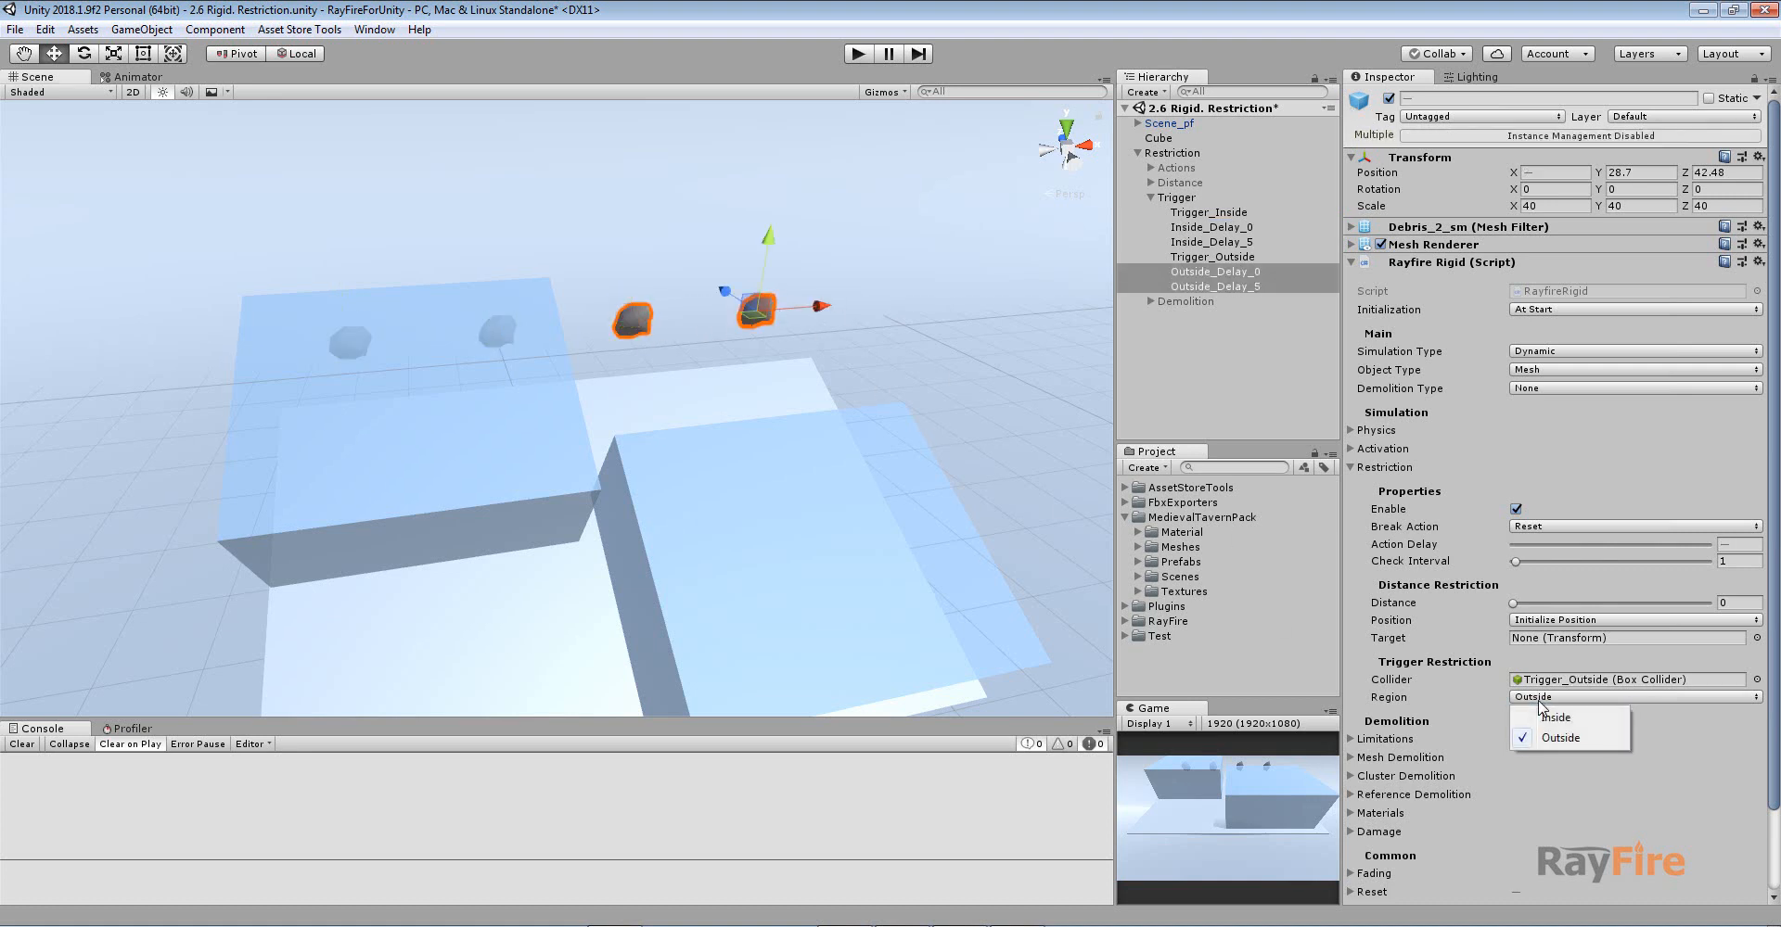
pyautogui.click(1544, 682)
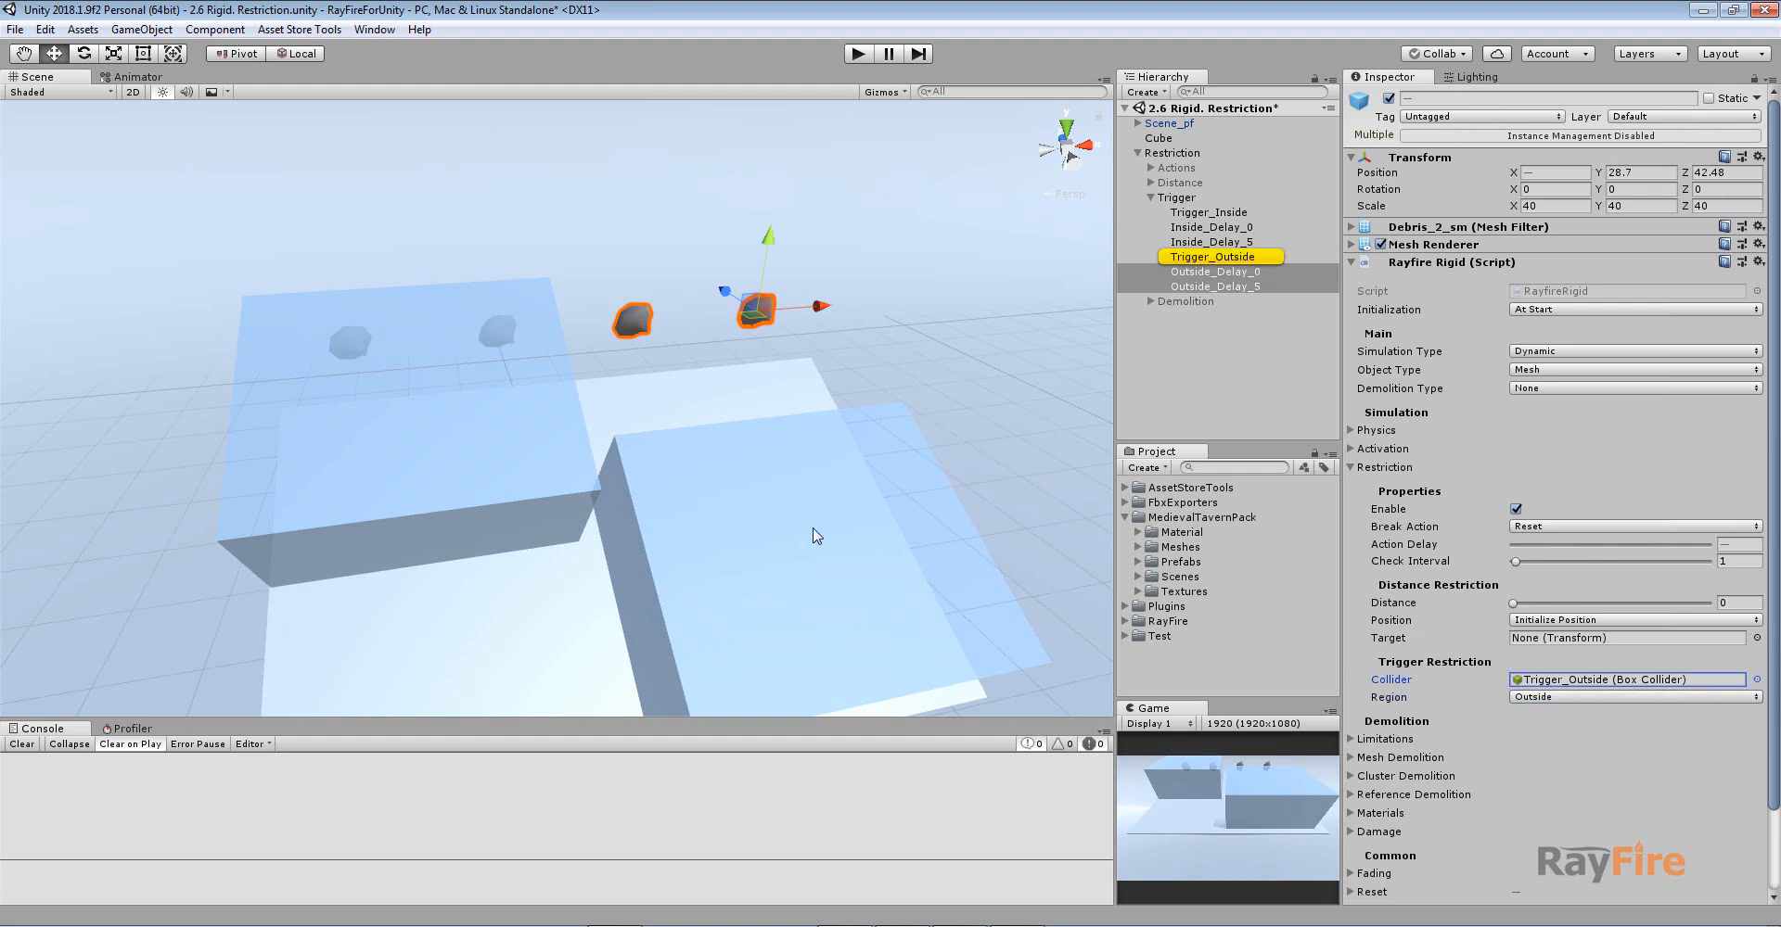
pyautogui.click(815, 529)
pyautogui.keyDown('alt'); pyautogui.moveTo(983, 505); pyautogui.dragTo(974, 572); pyautogui.keyUp('alt')
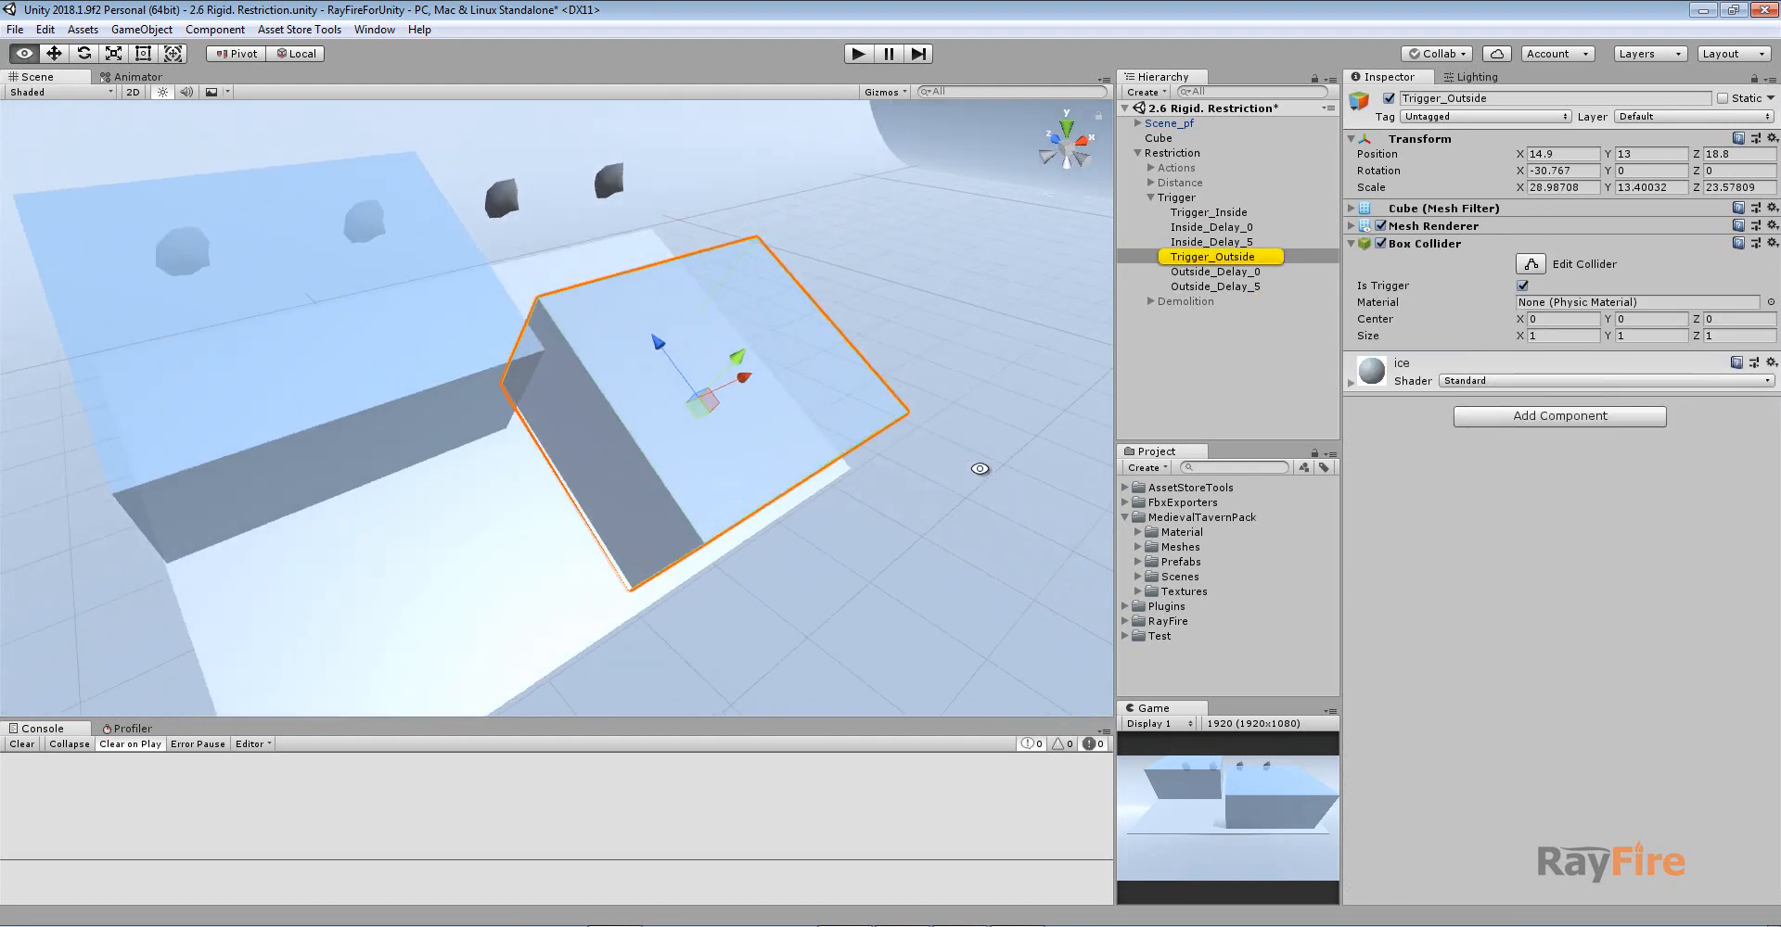
# Step: Review the starting positions of Inside_Delay_0 and Inside_Delay_5 relative to the Trigger_Inside box
pyautogui.click(1191, 228)
pyautogui.keyDown('shift'); pyautogui.click(1196, 242); pyautogui.keyUp('shift')
pyautogui.keyDown('alt'); pyautogui.moveTo(386, 401); pyautogui.dragTo(581, 423); pyautogui.keyUp('alt')
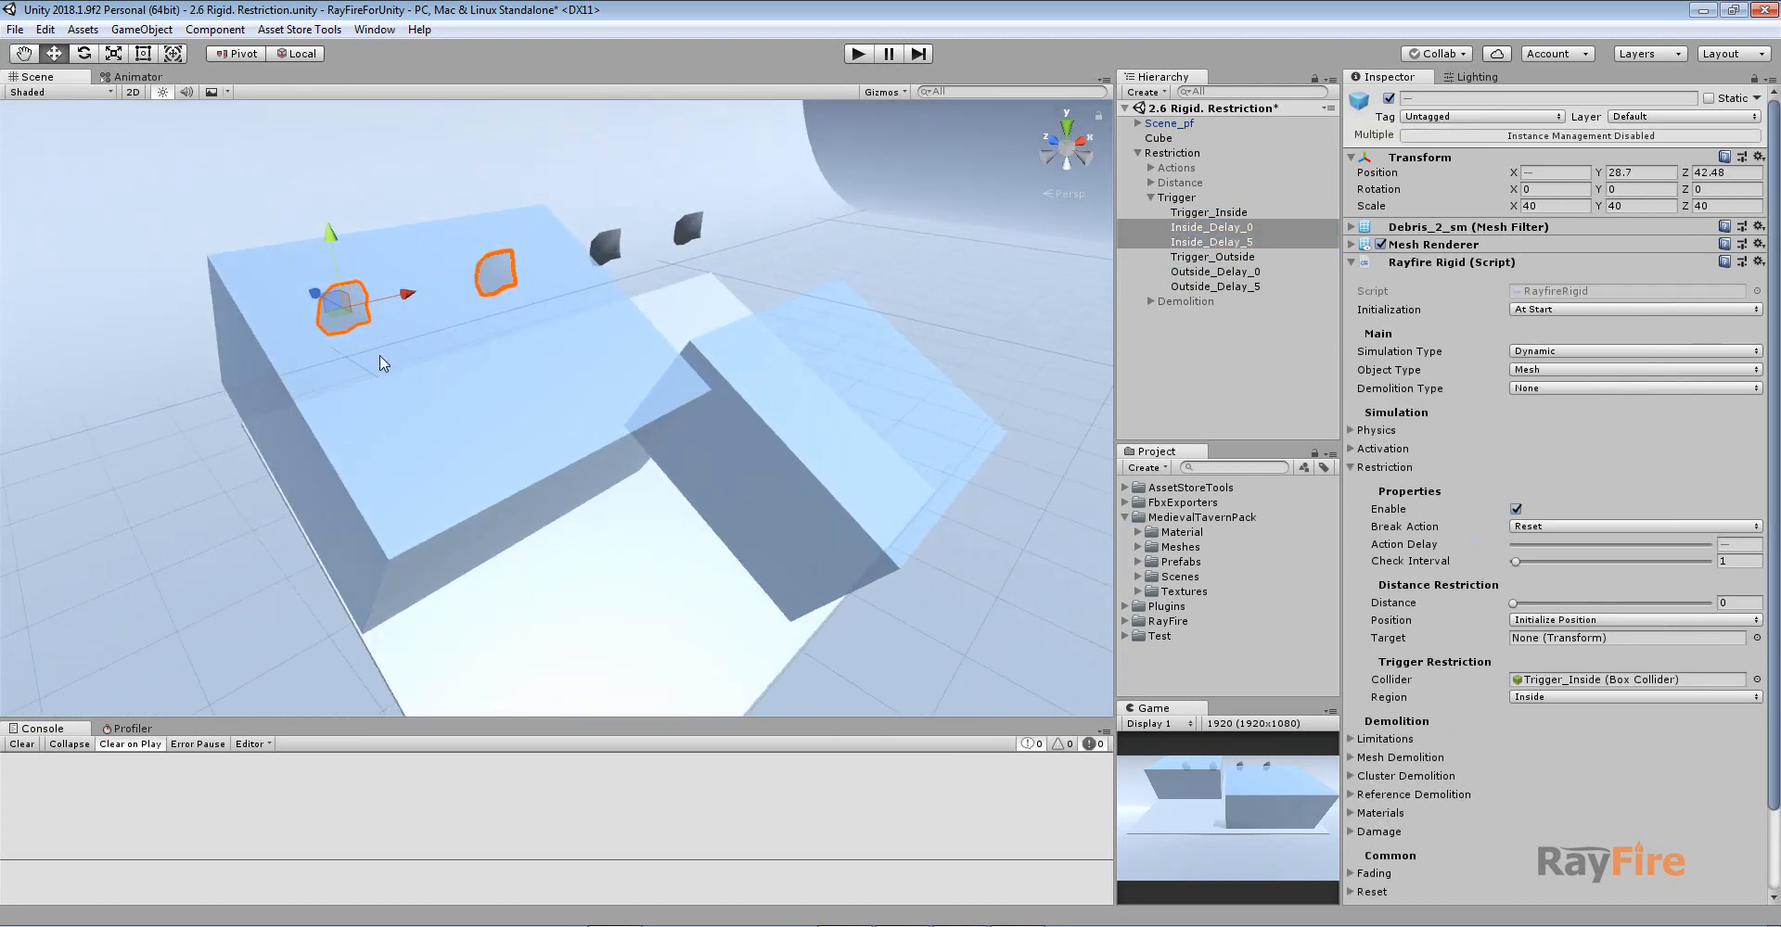
pyautogui.click(540, 399)
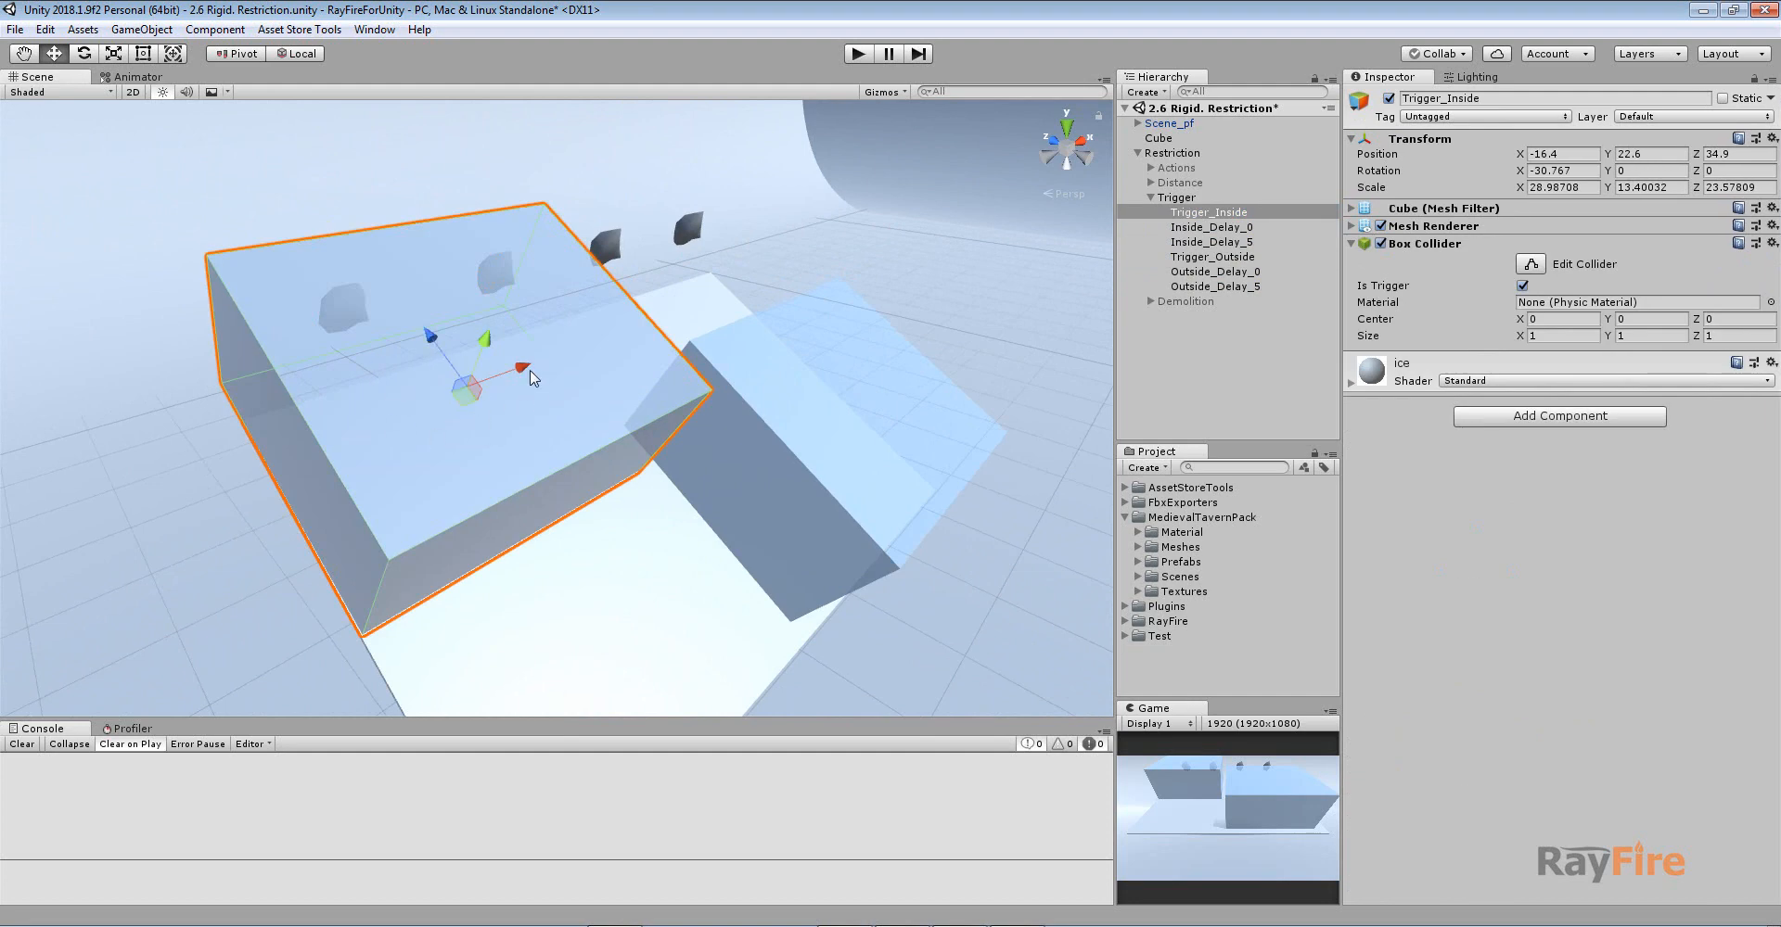
# Step: Examine where both Outside_Delay rocks start relative to Trigger_Outside and compare their Action Delay settings
pyautogui.click(836, 399)
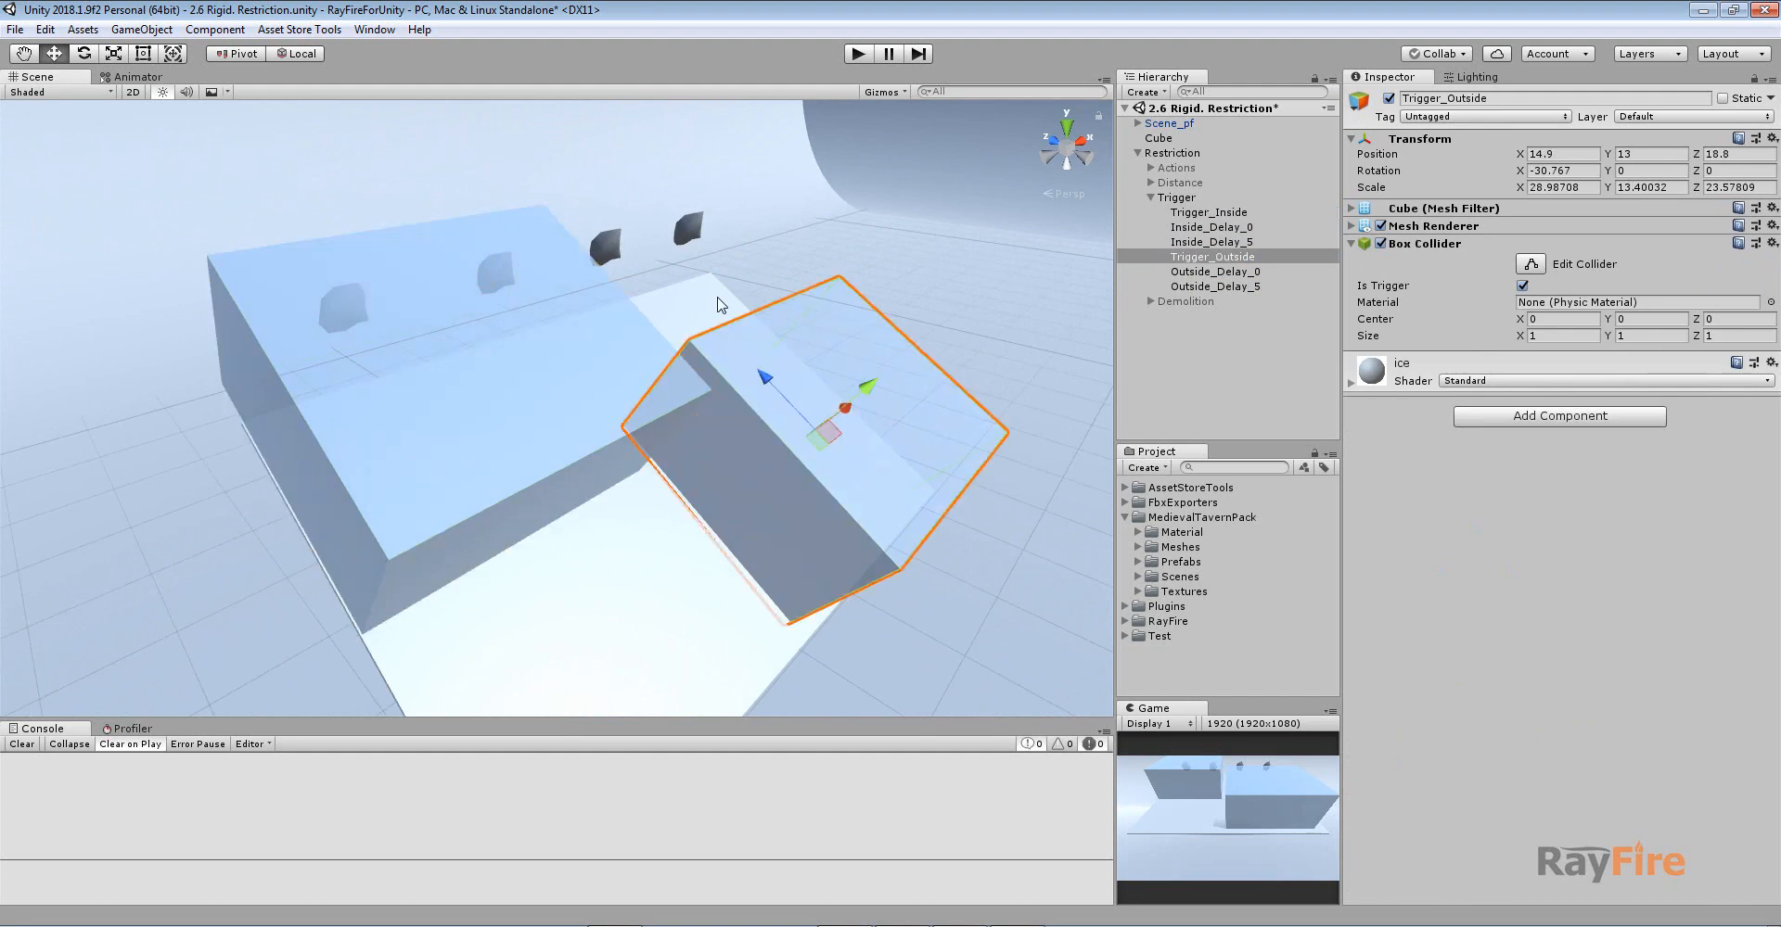
pyautogui.click(627, 259)
pyautogui.keyDown('shift'); pyautogui.click(688, 228); pyautogui.keyUp('shift')
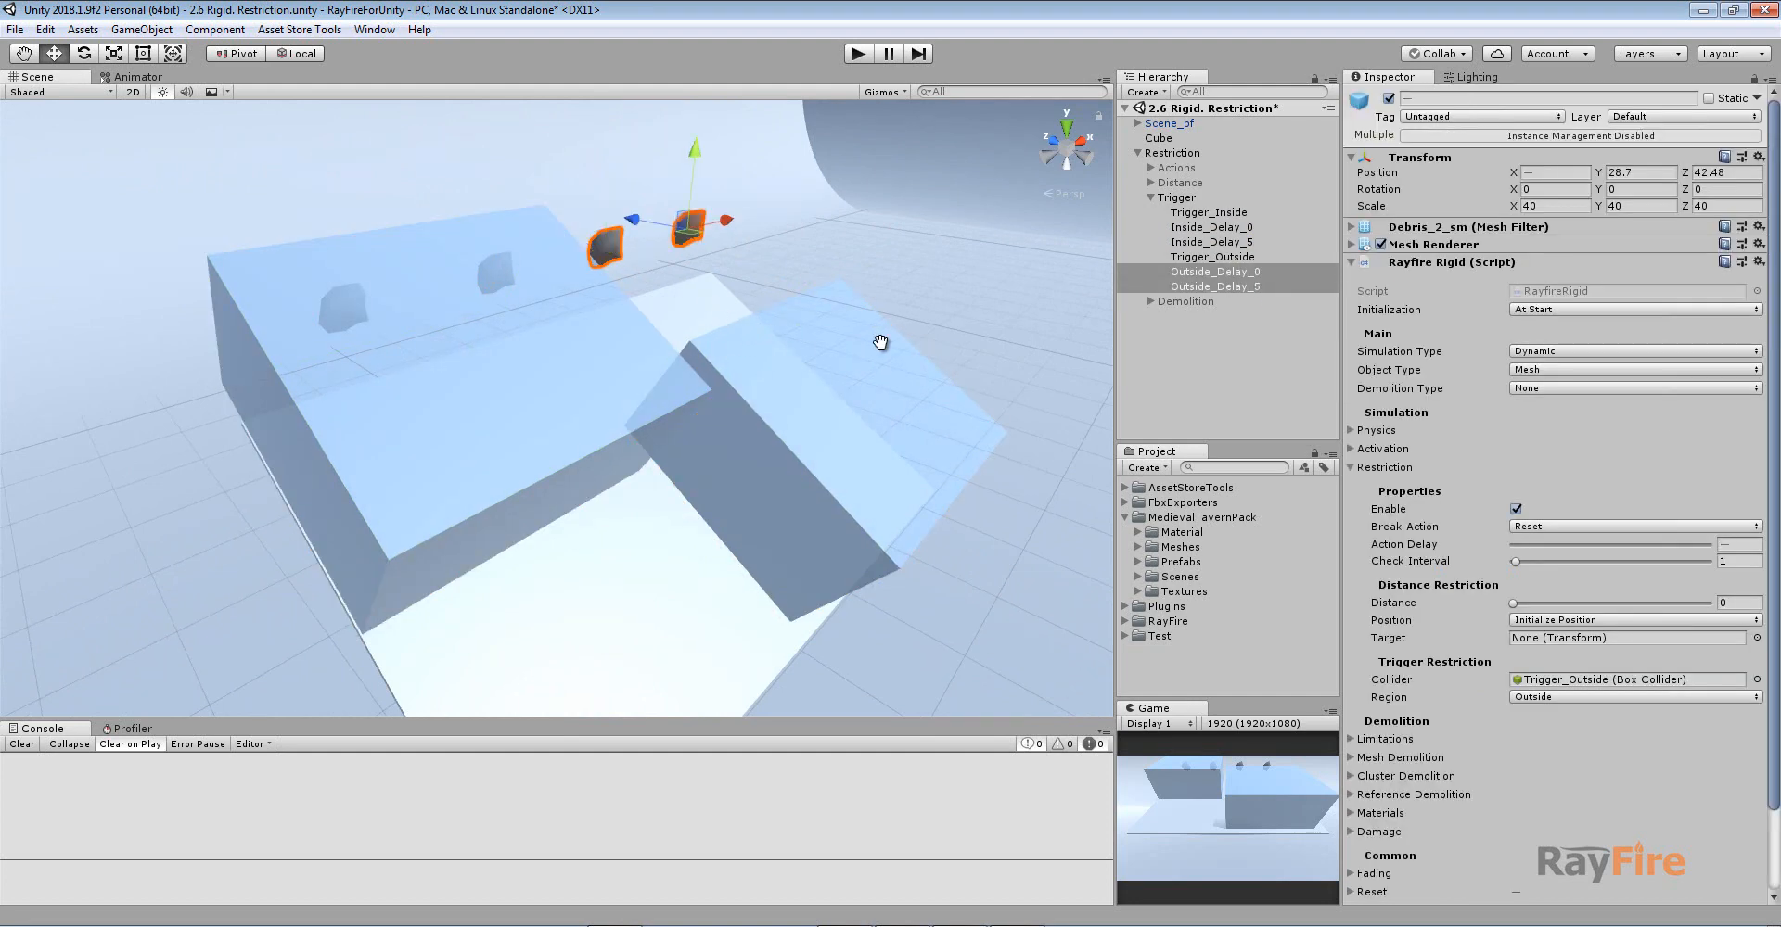
pyautogui.keyDown('alt'); pyautogui.moveTo(880, 342); pyautogui.dragTo(710, 420); pyautogui.keyUp('alt')
pyautogui.moveTo(816, 427); pyautogui.dragTo(756, 371, button='middle')
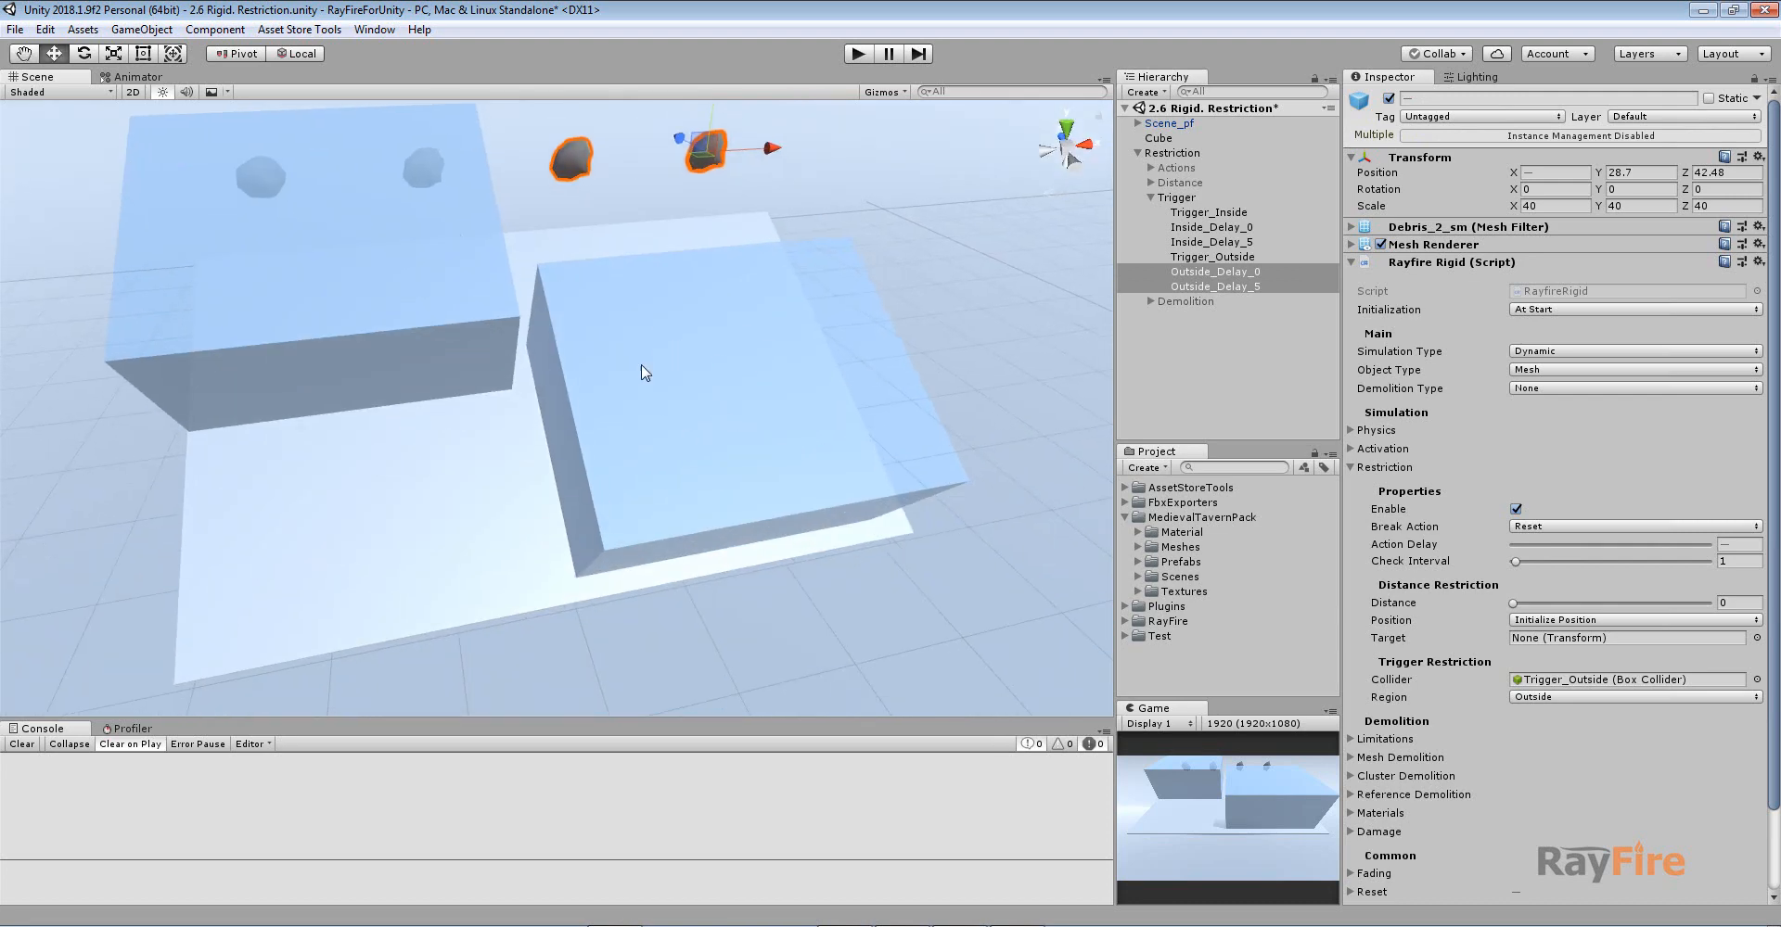
pyautogui.click(674, 380)
pyautogui.keyDown('alt'); pyautogui.moveTo(338, 299); pyautogui.dragTo(413, 370); pyautogui.keyUp('alt')
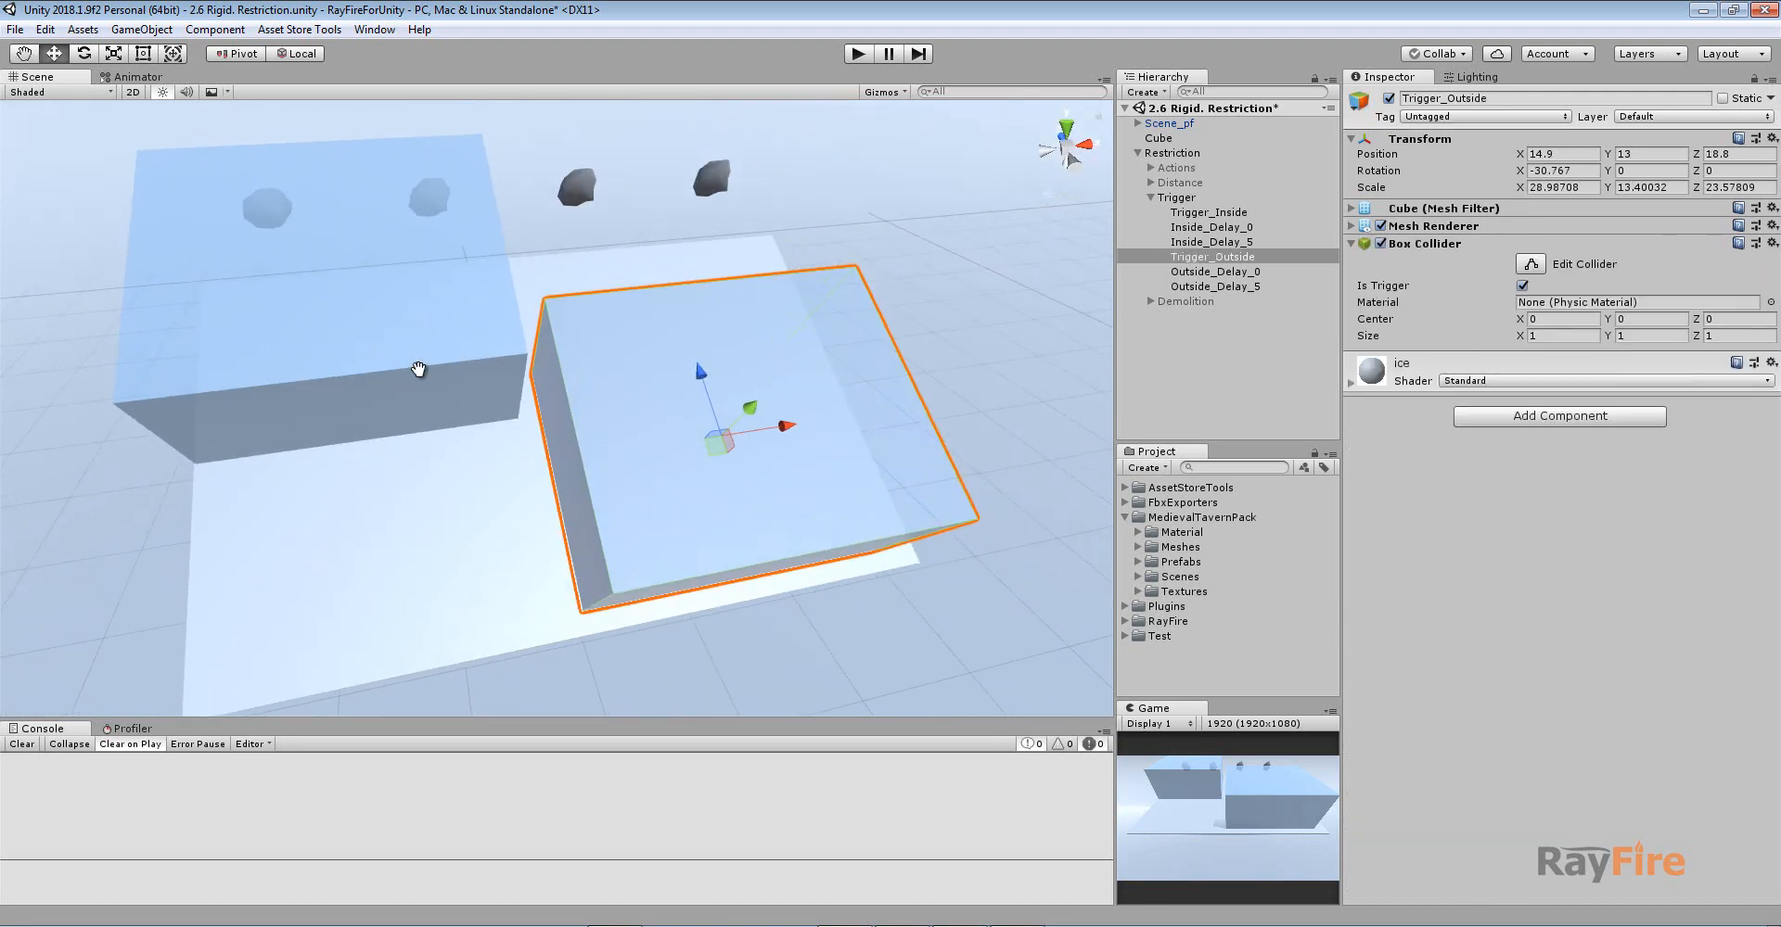
pyautogui.keyDown('alt'); pyautogui.moveTo(520, 330); pyautogui.dragTo(806, 329); pyautogui.keyUp('alt')
pyautogui.click(545, 185)
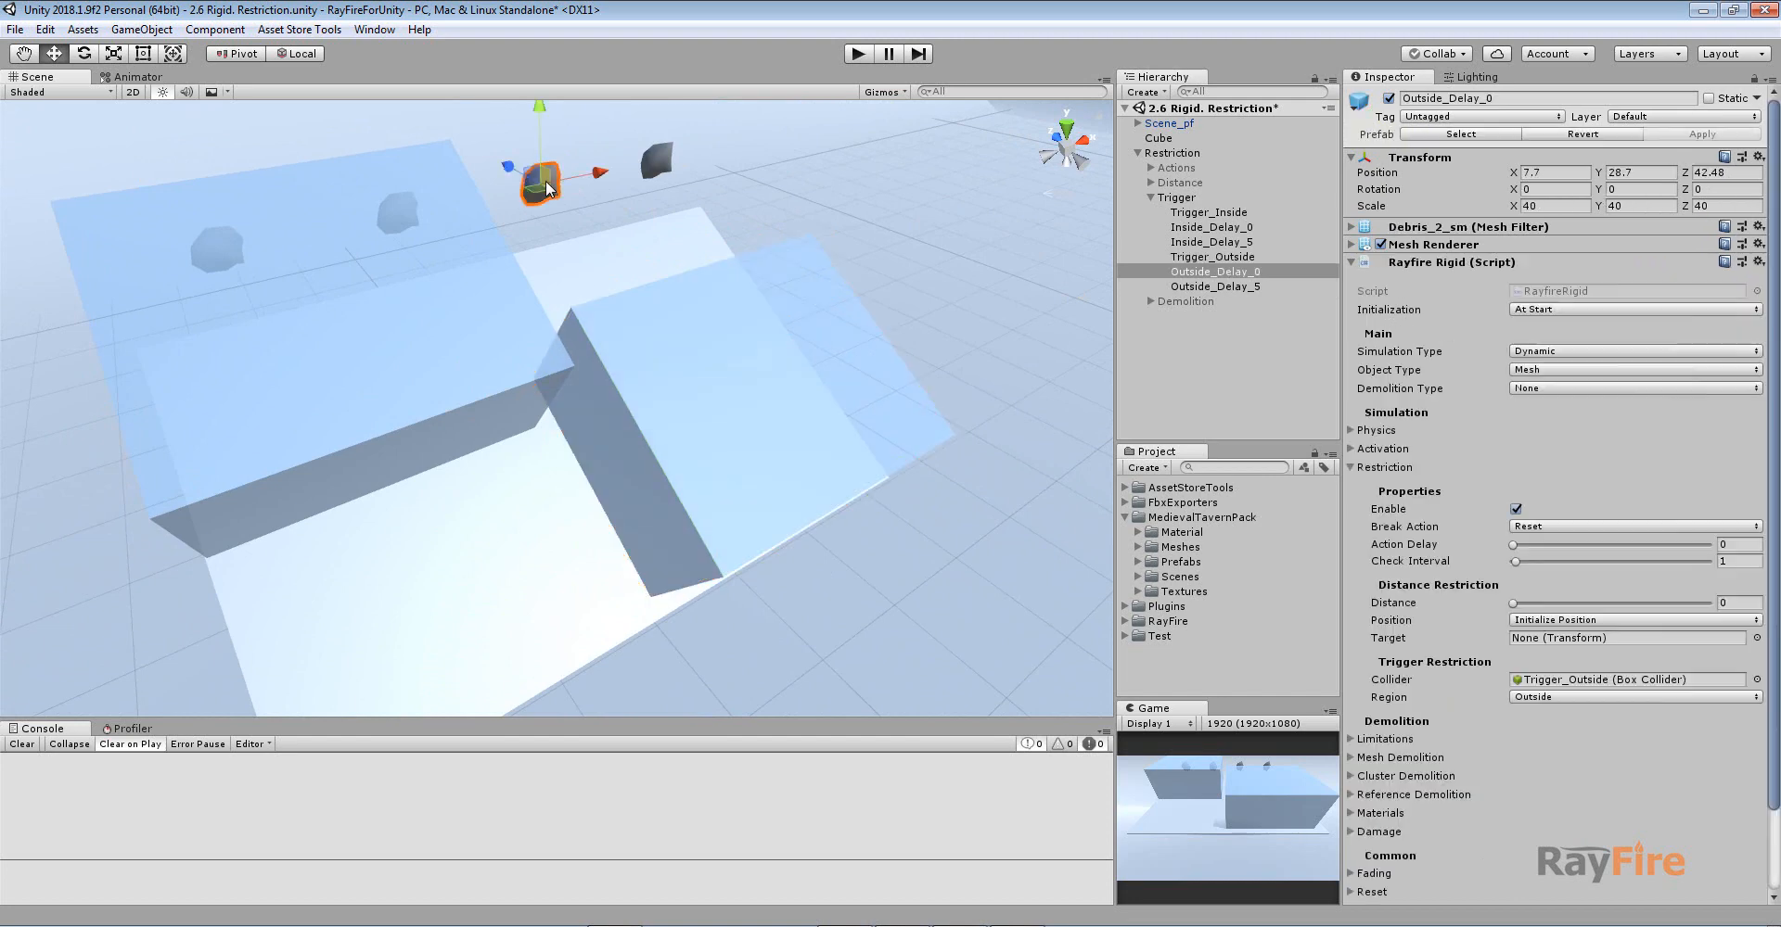
pyautogui.click(664, 165)
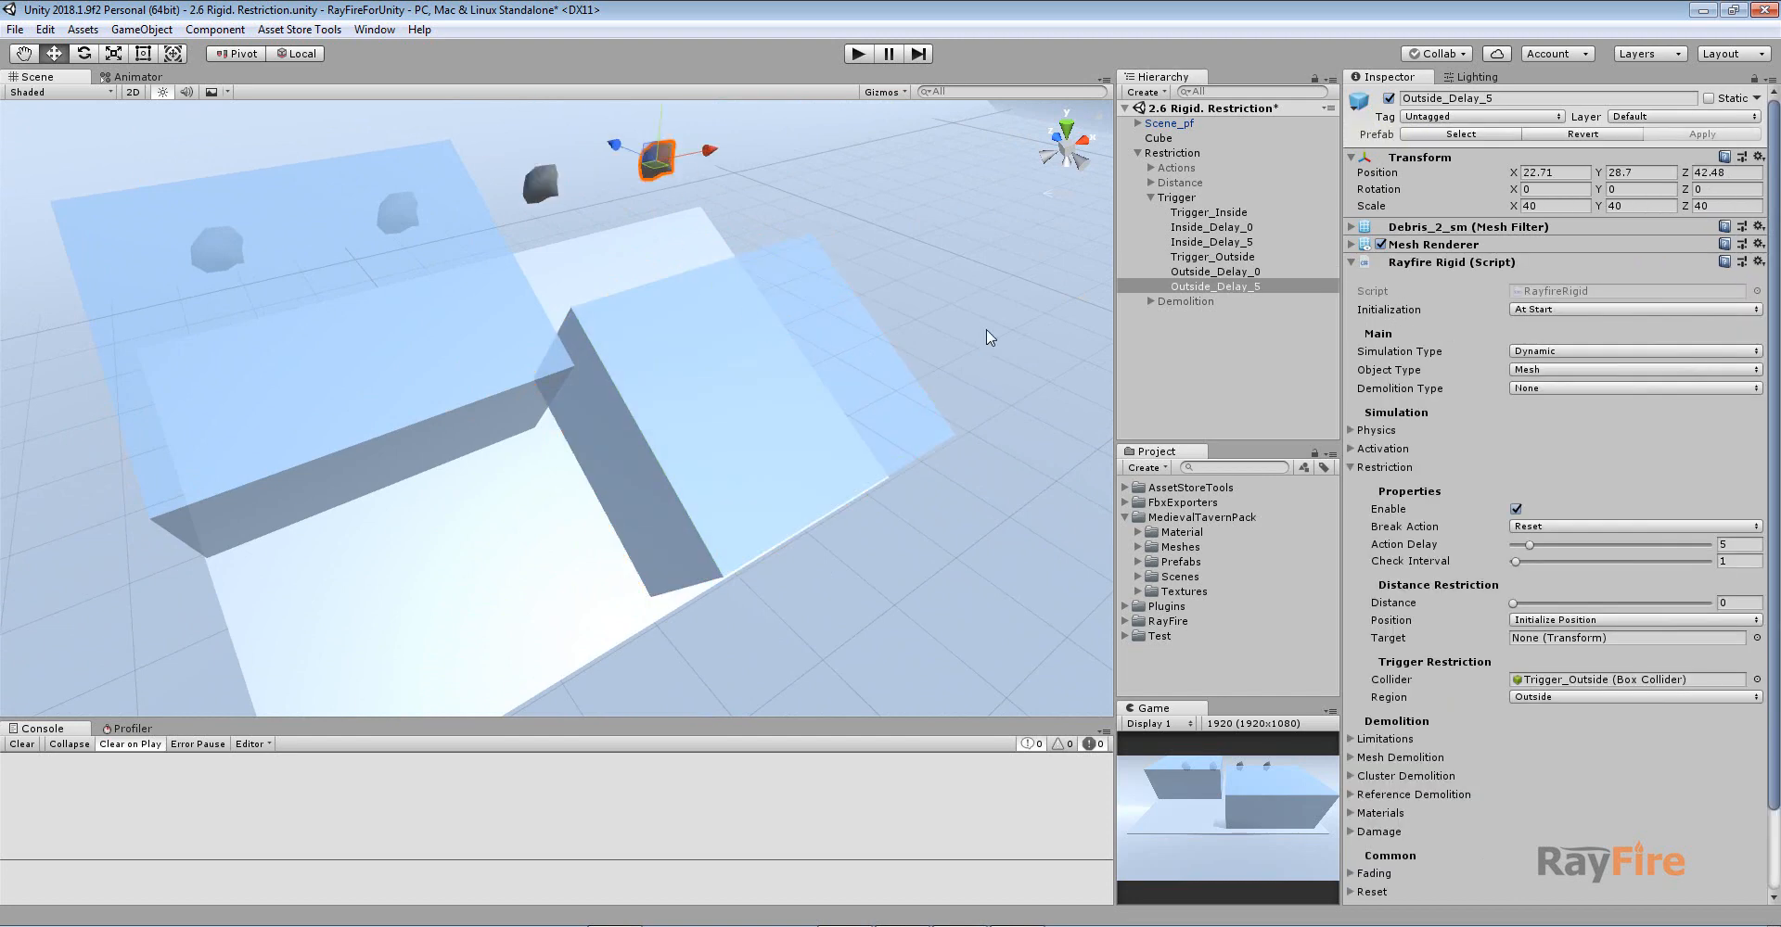
# Step: Start the simulation, pause it, and select Inside_Delay_0 and Inside_Delay_5 together within the Trigger_Inside box
pyautogui.click(857, 54)
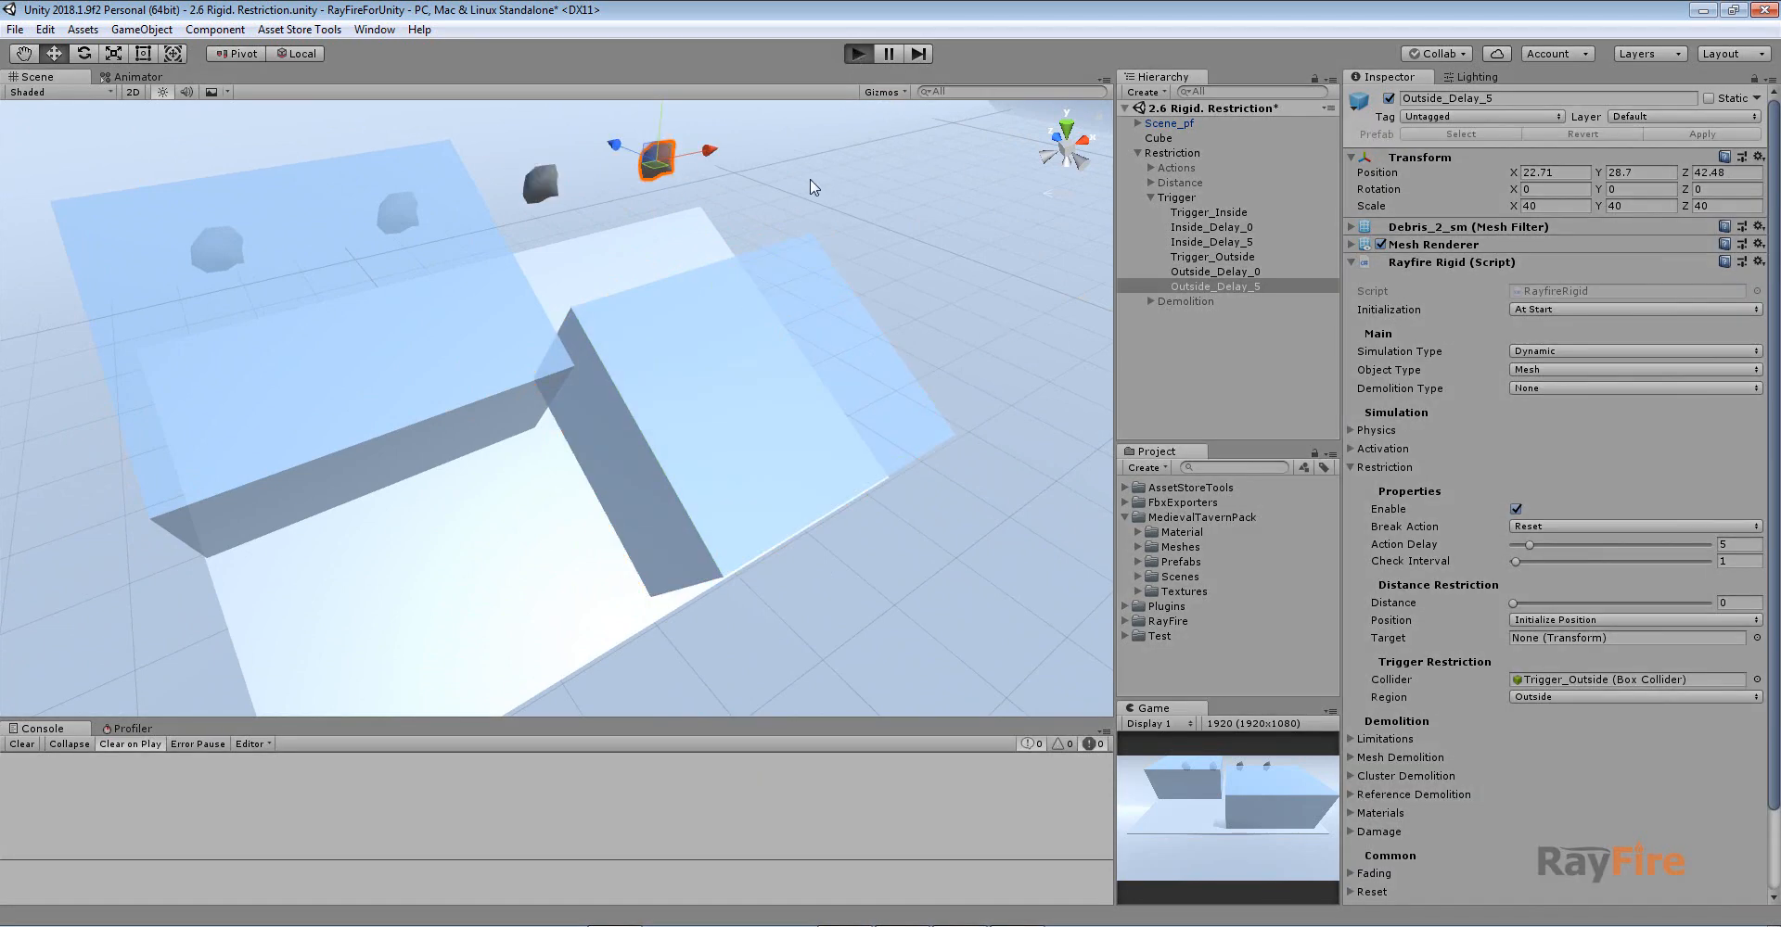
pyautogui.click(886, 54)
pyautogui.keyDown('alt'); pyautogui.moveTo(314, 292); pyautogui.dragTo(481, 231); pyautogui.keyUp('alt')
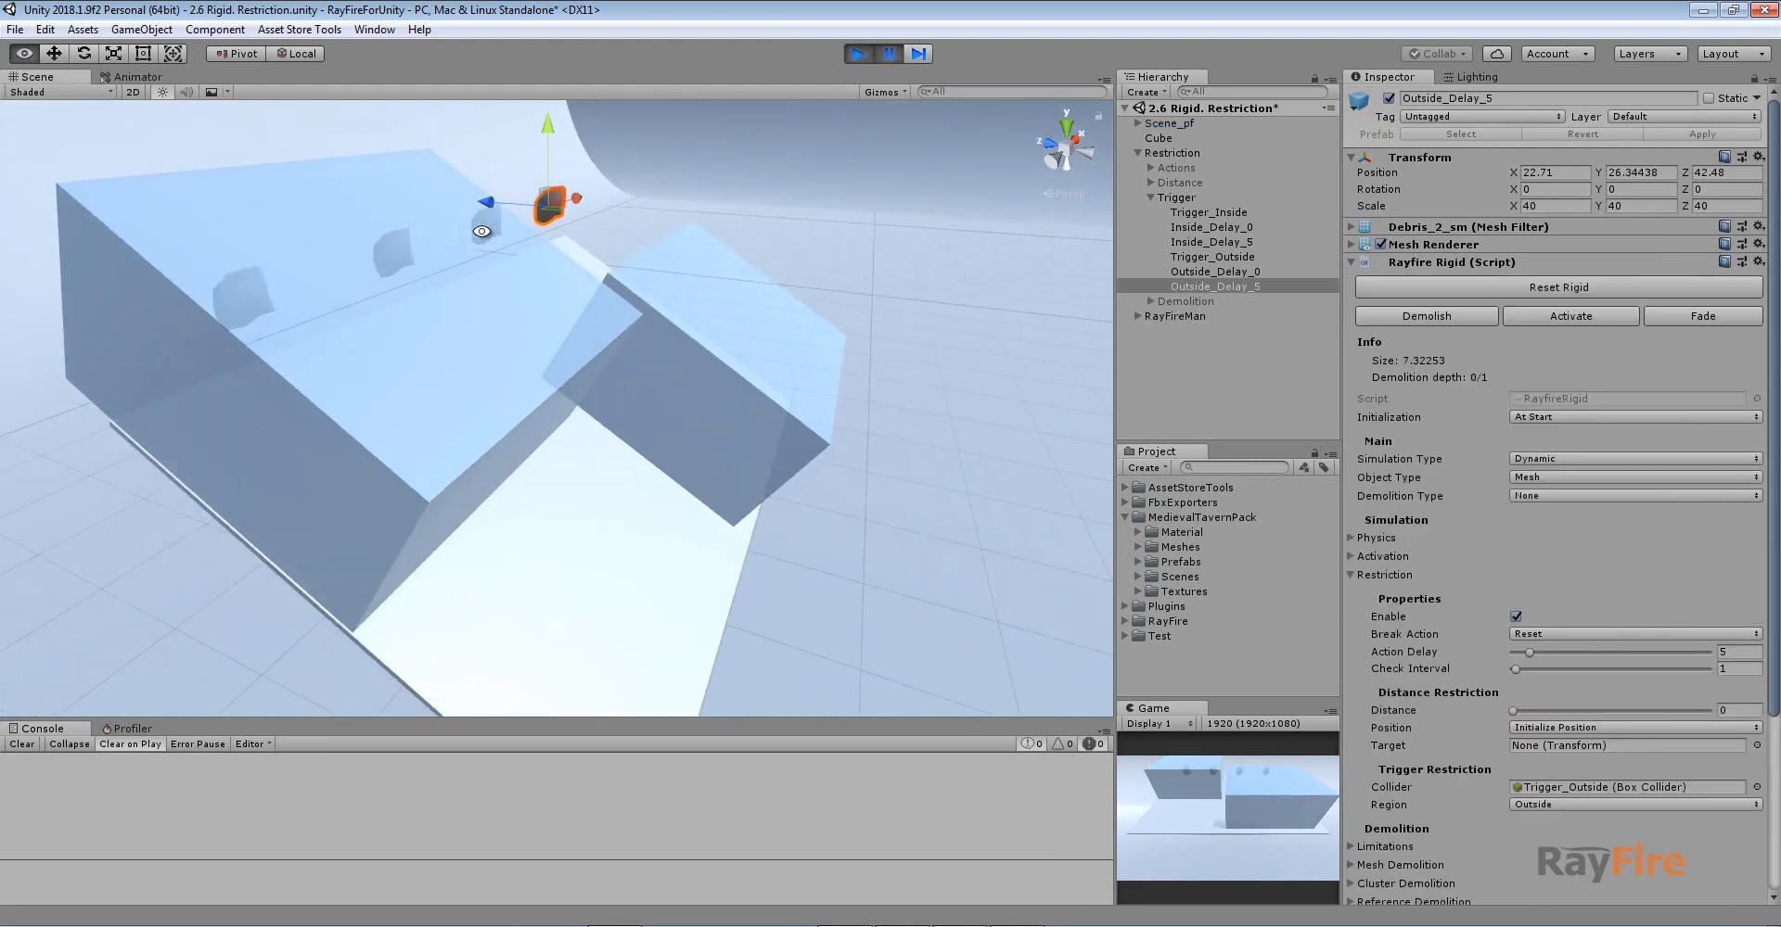
pyautogui.click(226, 298)
pyautogui.keyDown('ctrl'); pyautogui.click(1229, 242); pyautogui.keyUp('ctrl')
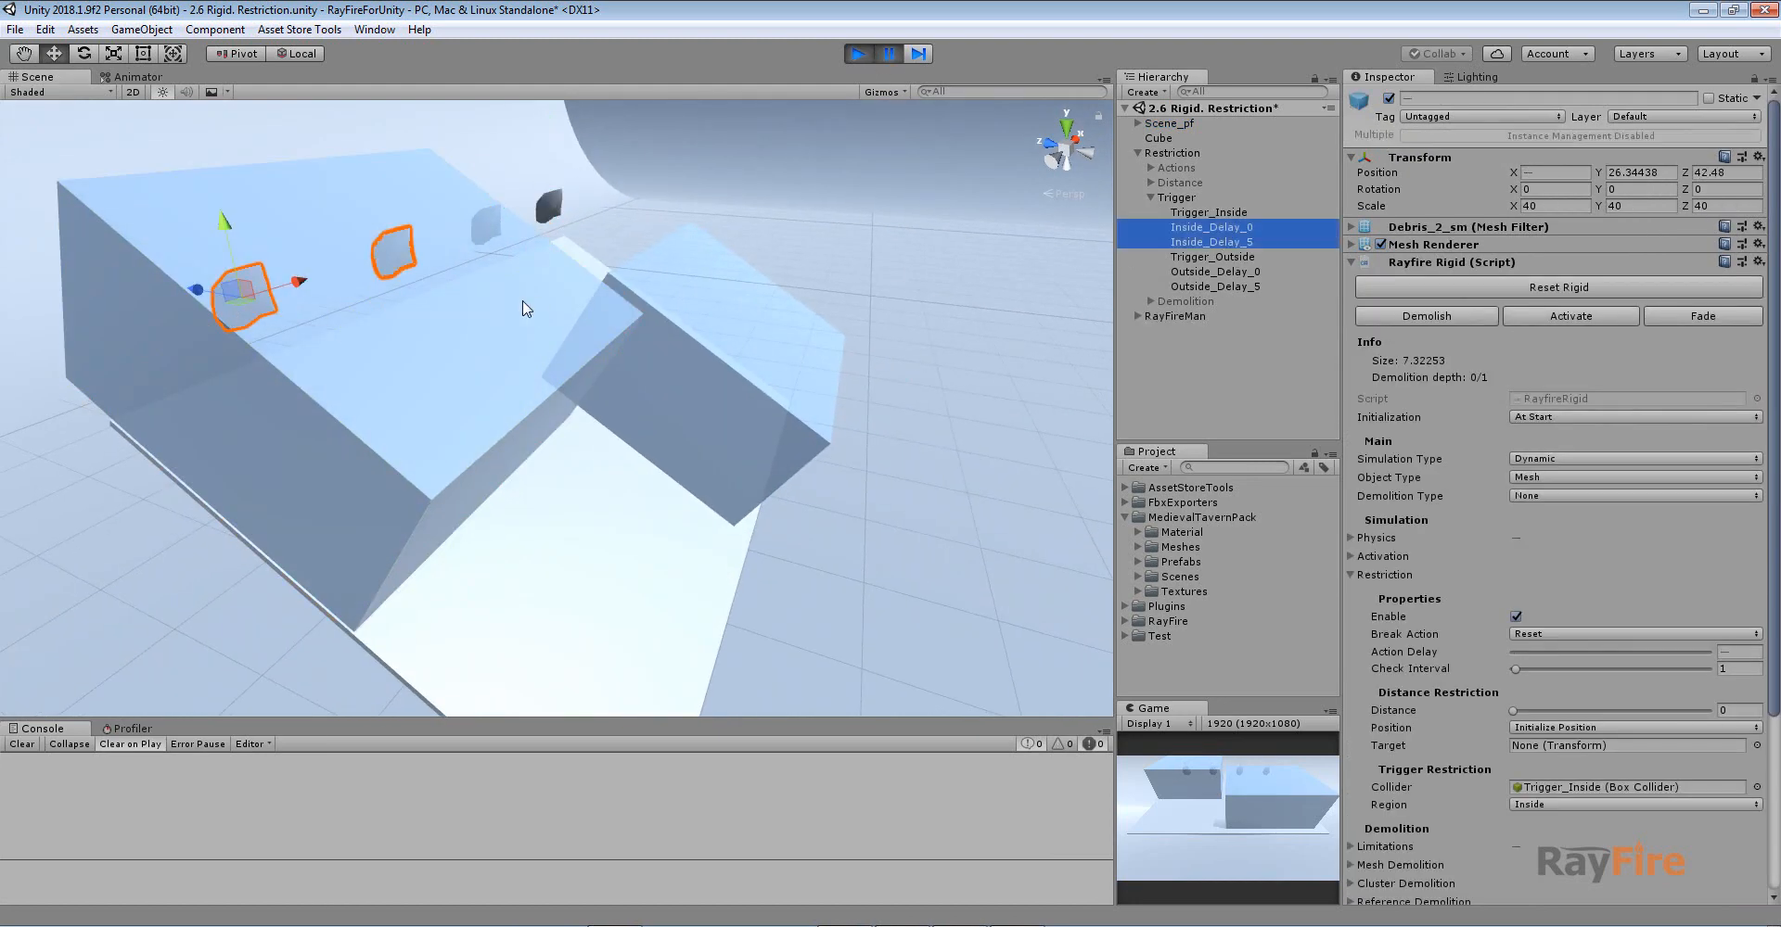
pyautogui.keyDown('alt'); pyautogui.moveTo(522, 304); pyautogui.dragTo(429, 345); pyautogui.keyUp('alt')
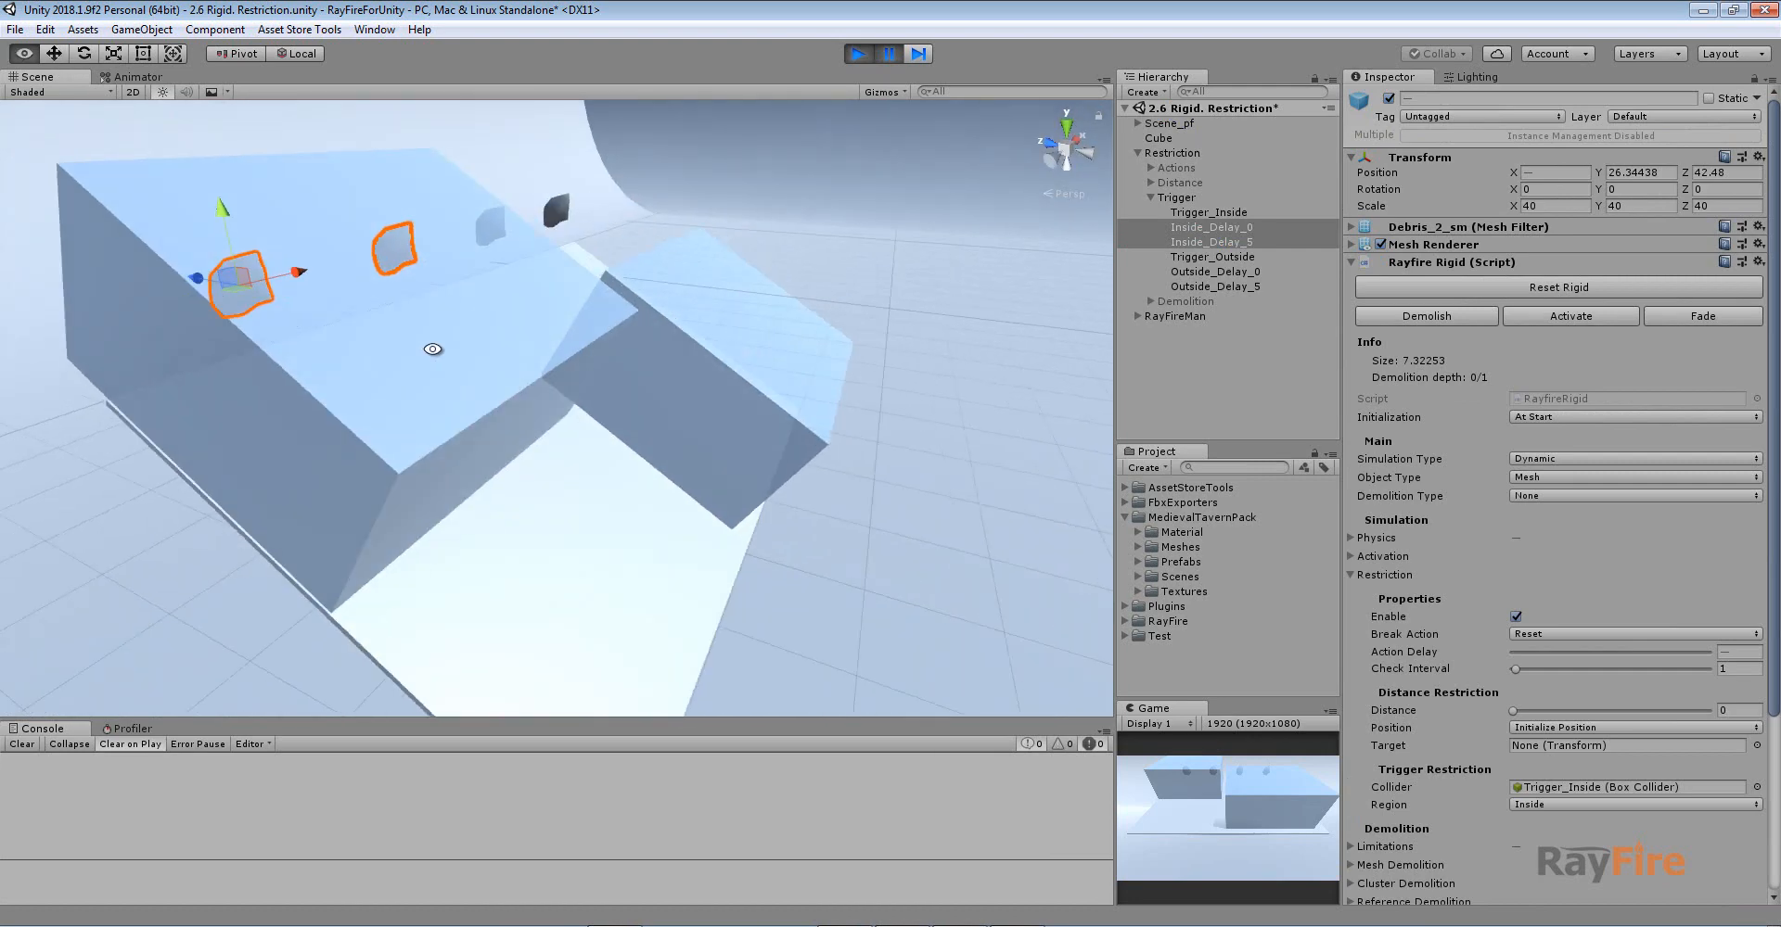
# Step: Resume the paused simulation and watch how Inside_Delay_0 and Inside_Delay_5 behave on leaving the Trigger_Inside box
pyautogui.click(888, 54)
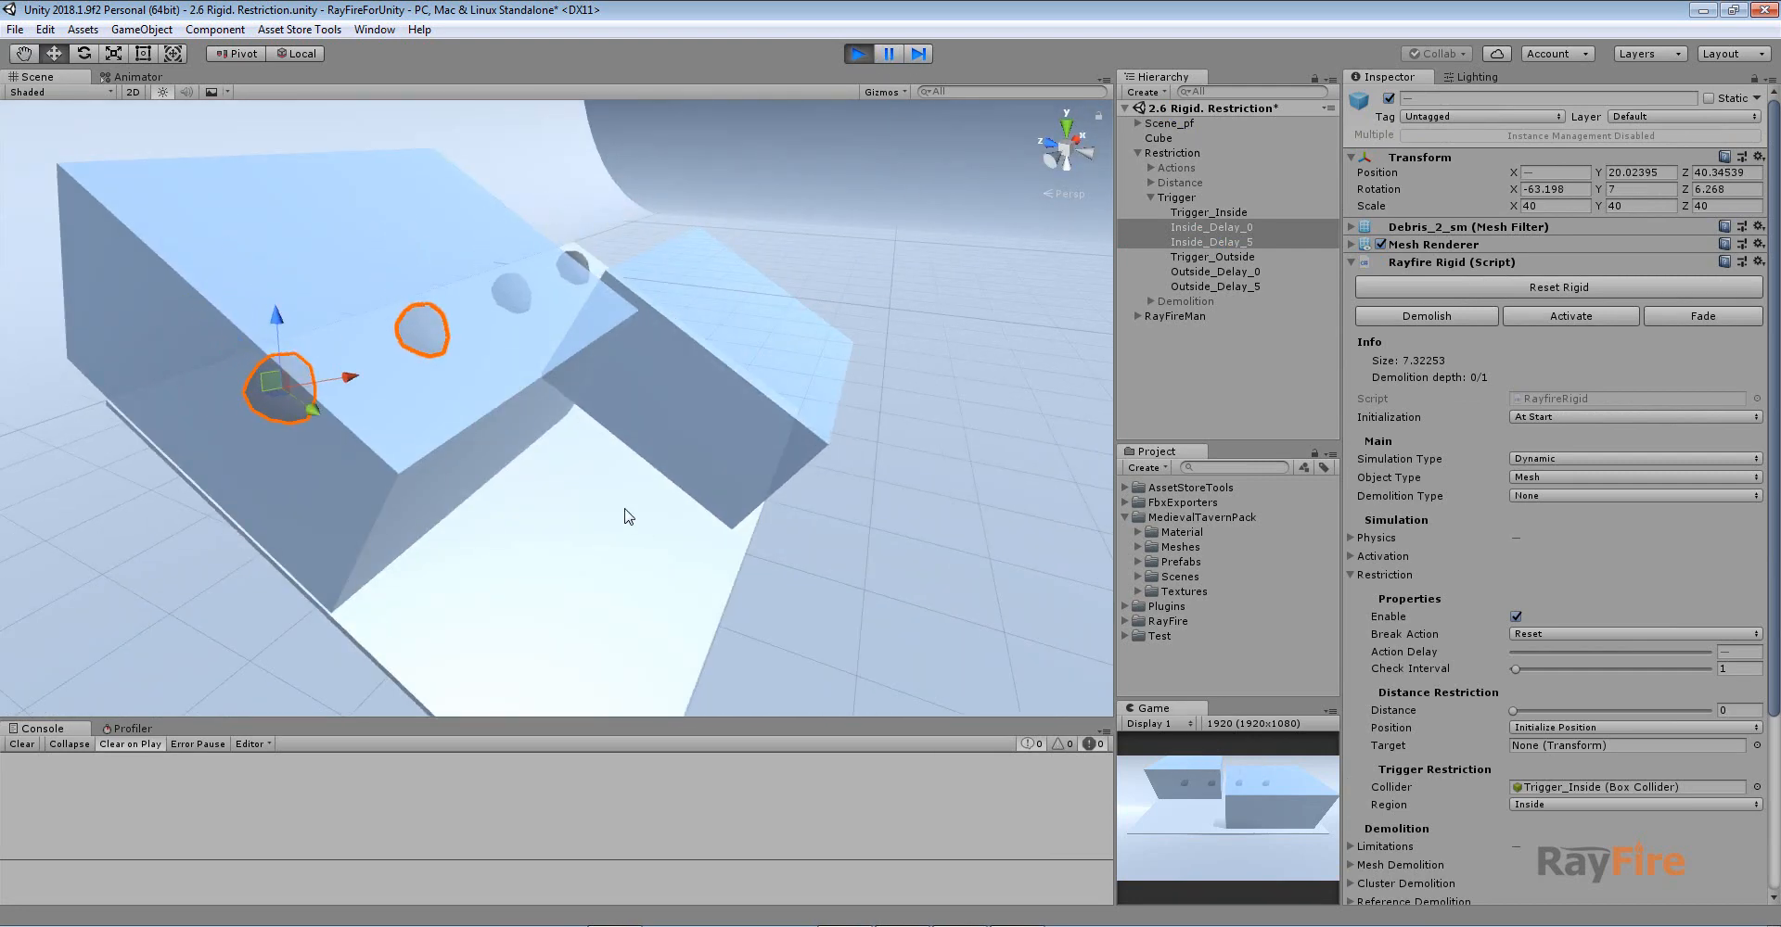
pyautogui.moveTo(589, 503); pyautogui.dragTo(434, 415, button='middle')
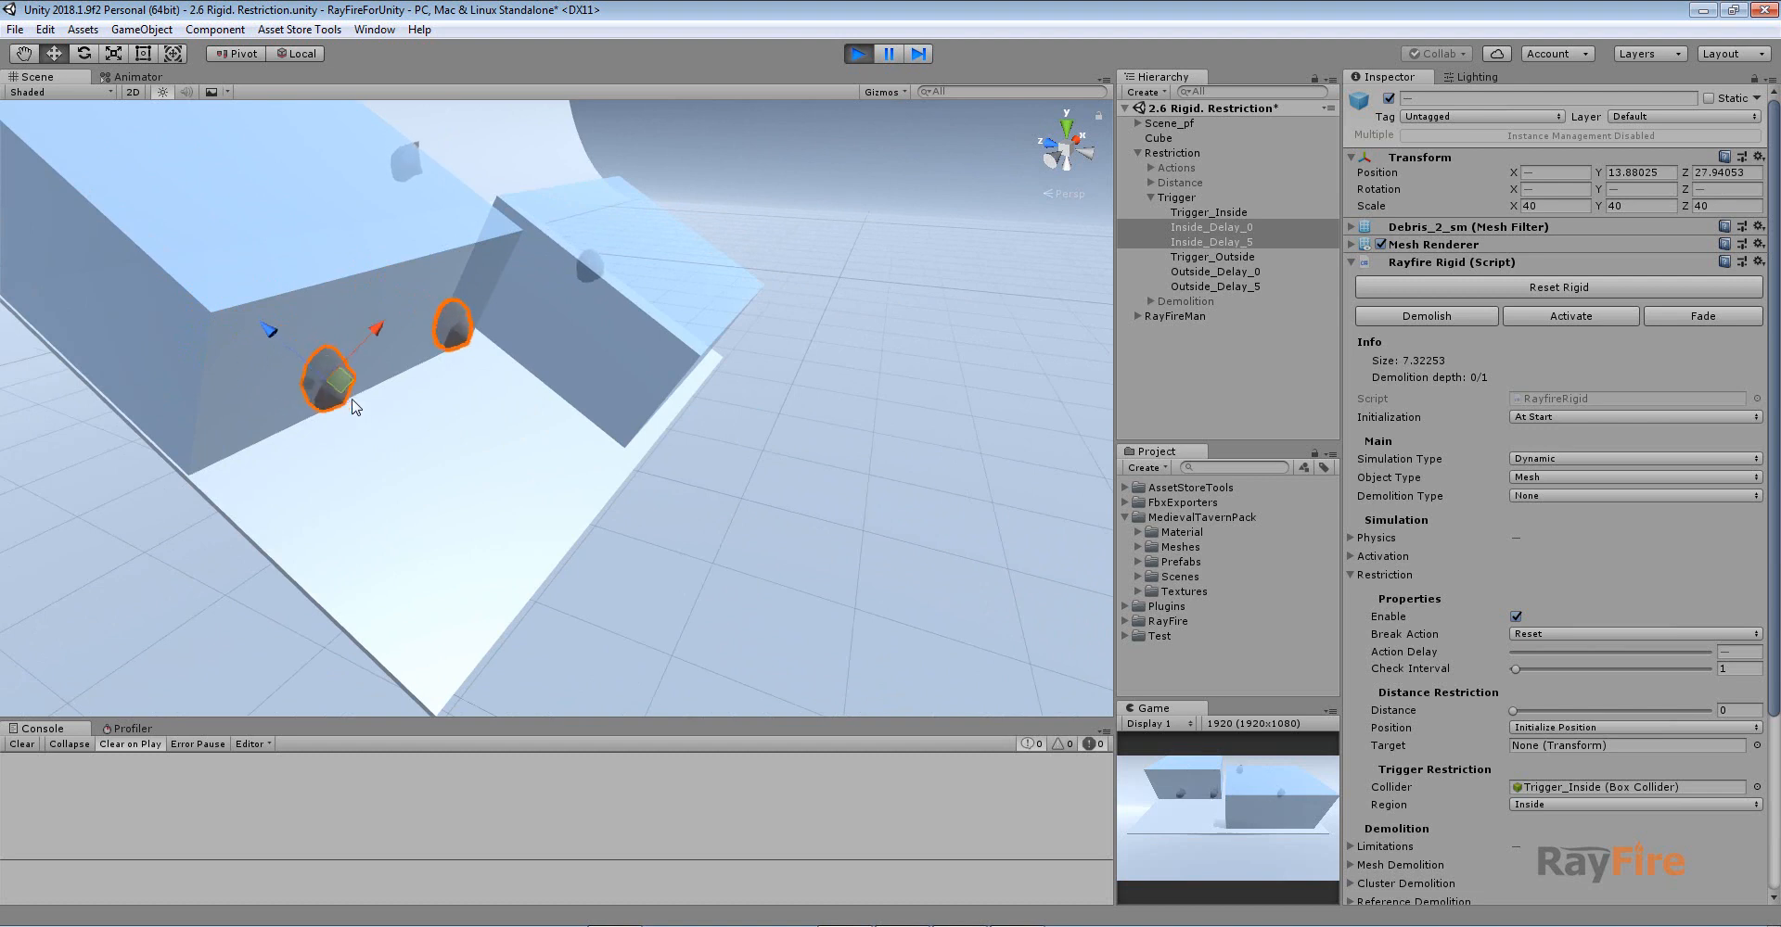
pyautogui.moveTo(365, 349); pyautogui.dragTo(374, 390, button='middle')
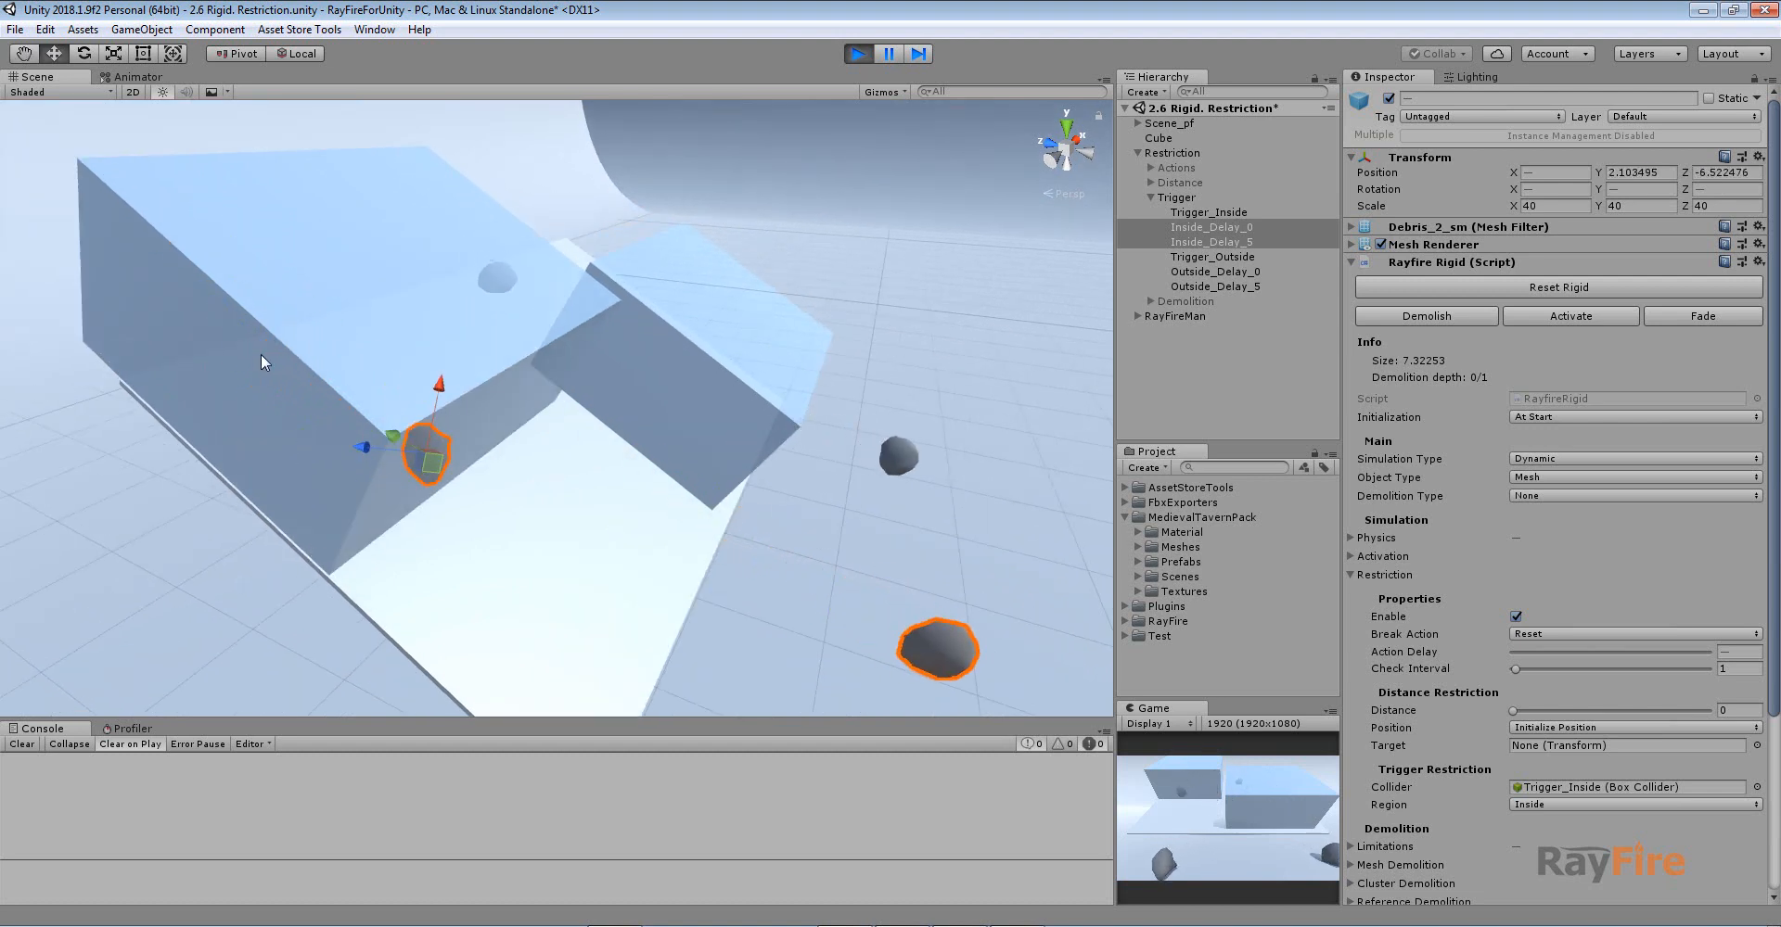
# Step: Select Inside_Delay_5 outside its trigger box and follow its fall and delayed reset in the running simulation
pyautogui.click(1036, 697)
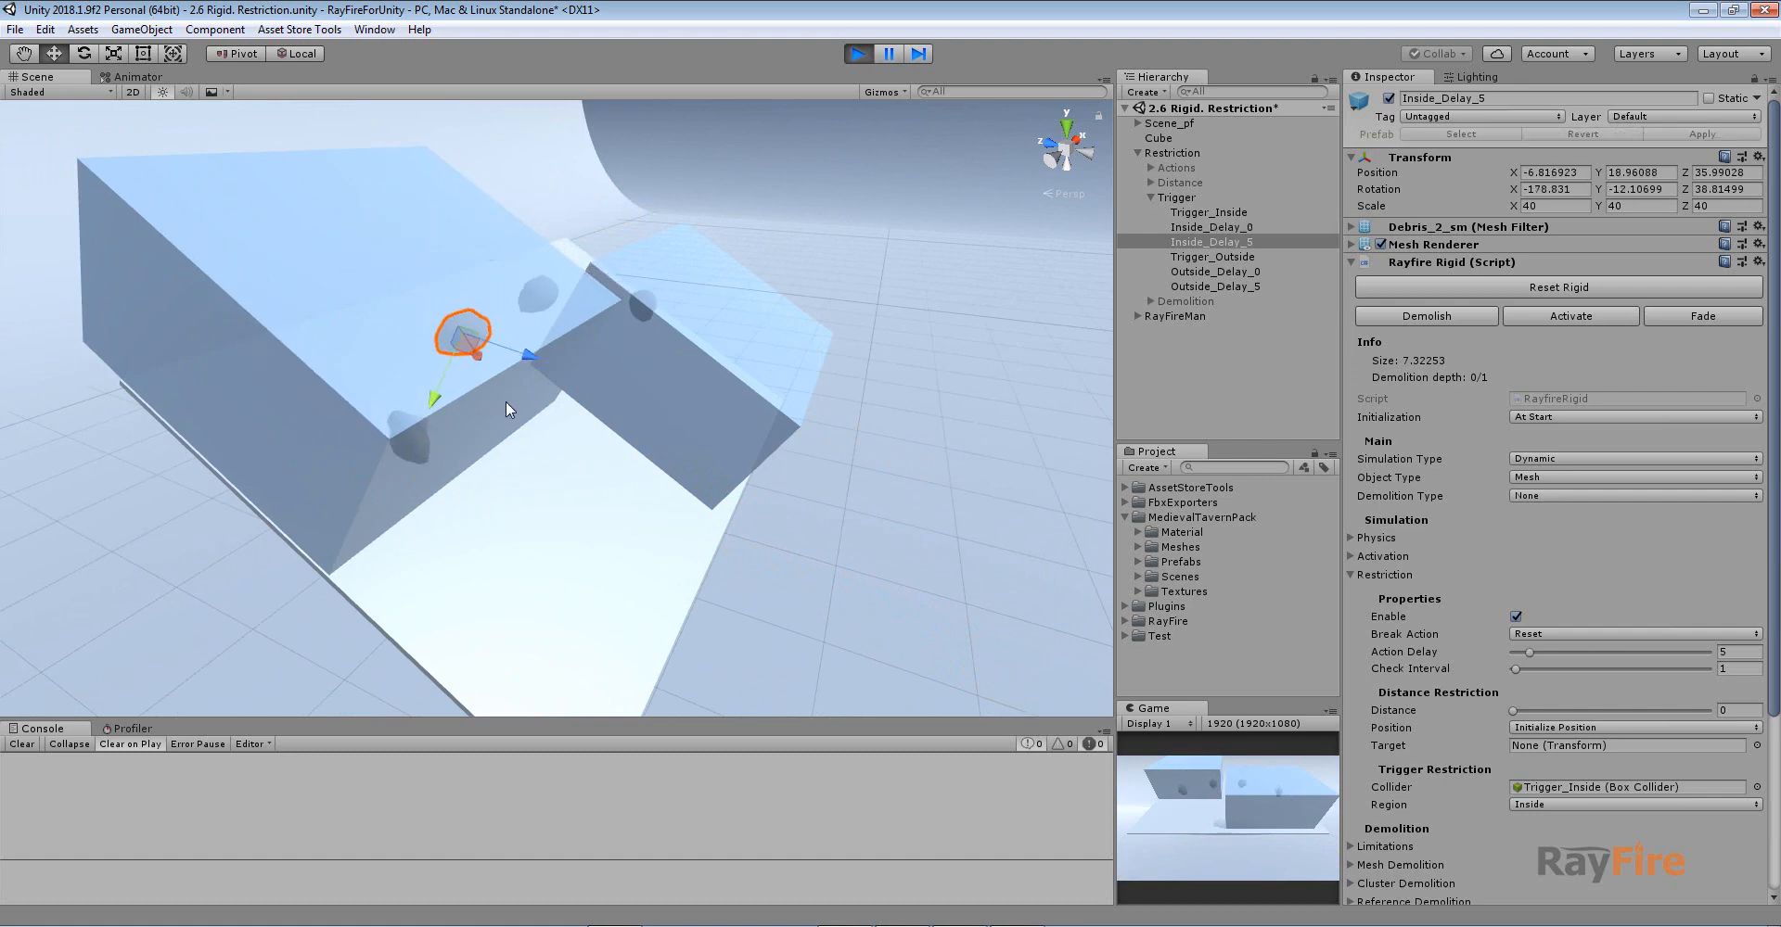
pyautogui.keyDown('alt'); pyautogui.moveTo(571, 448); pyautogui.dragTo(547, 436); pyautogui.keyUp('alt')
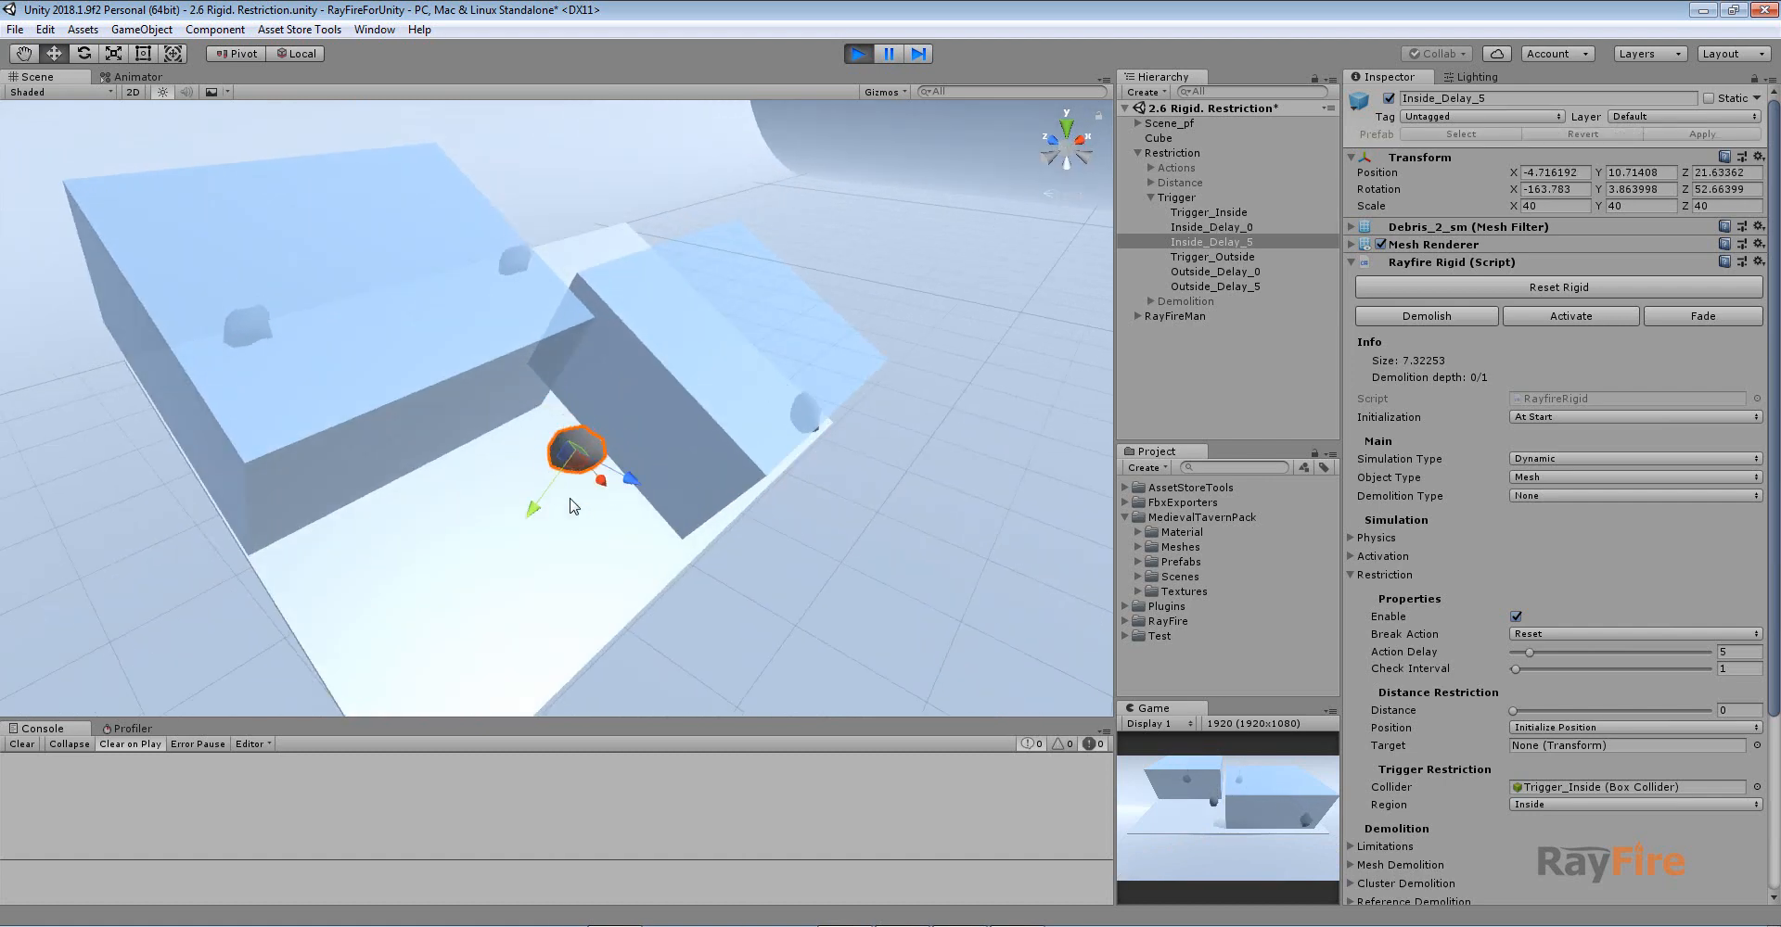
pyautogui.keyDown('alt'); pyautogui.moveTo(680, 507); pyautogui.dragTo(588, 398); pyautogui.keyUp('alt')
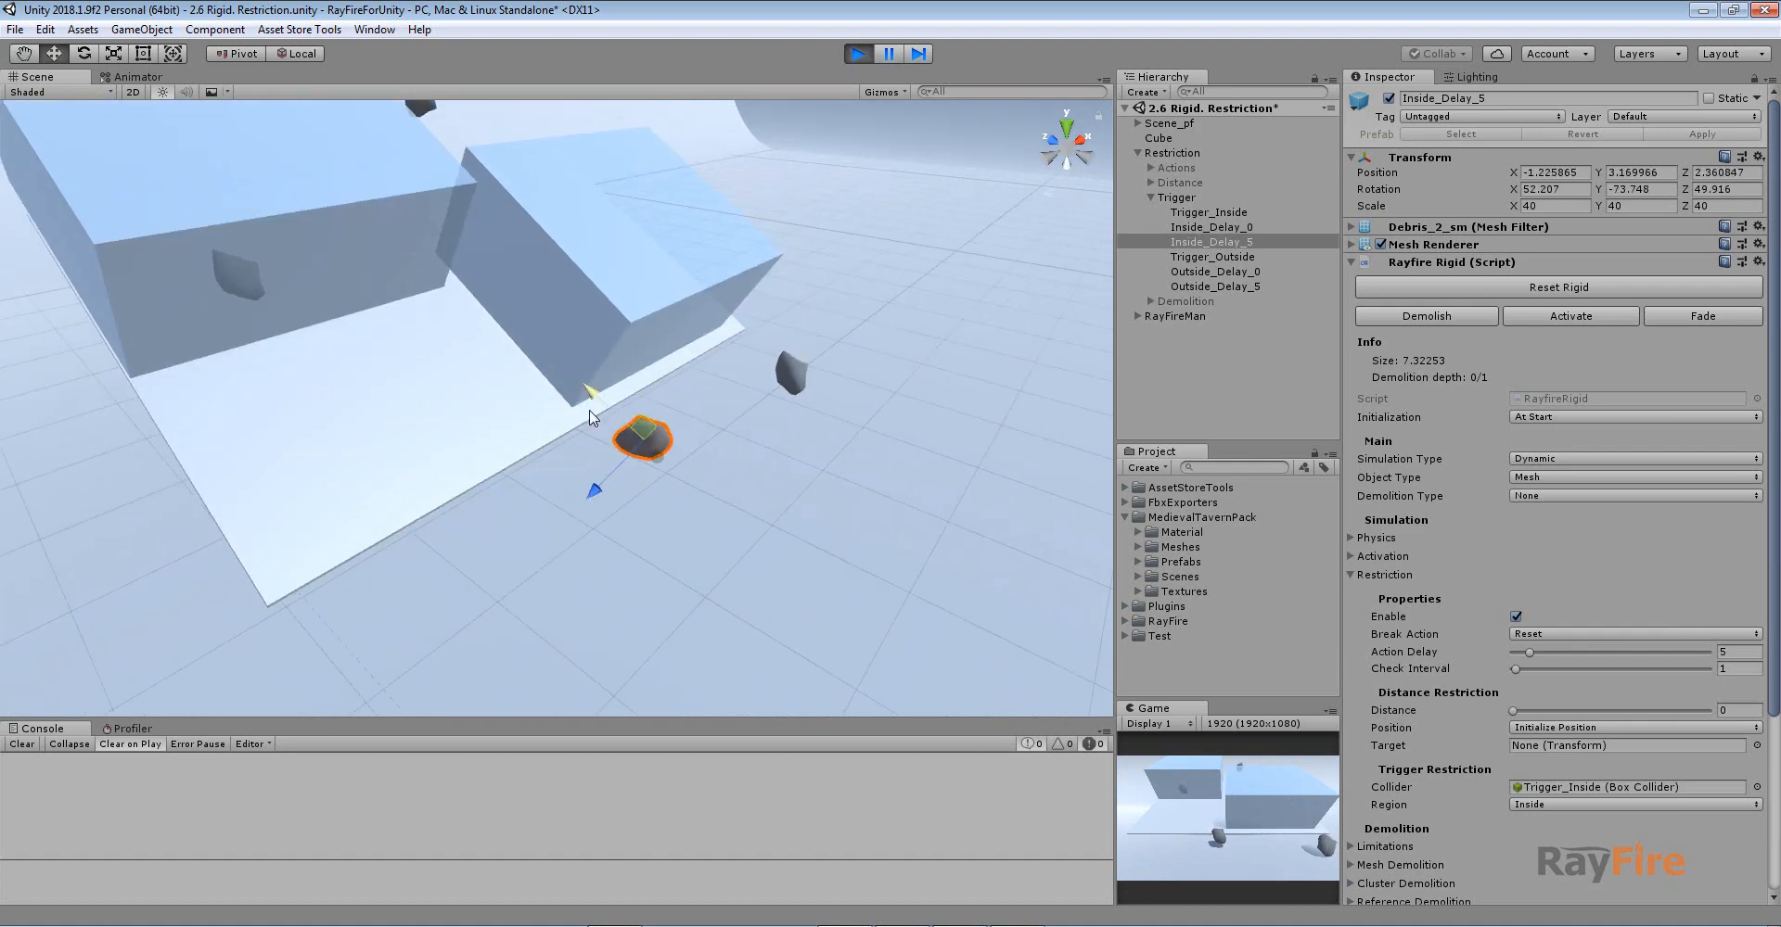
pyautogui.keyDown('alt'); pyautogui.moveTo(623, 463); pyautogui.dragTo(321, 275); pyautogui.keyUp('alt')
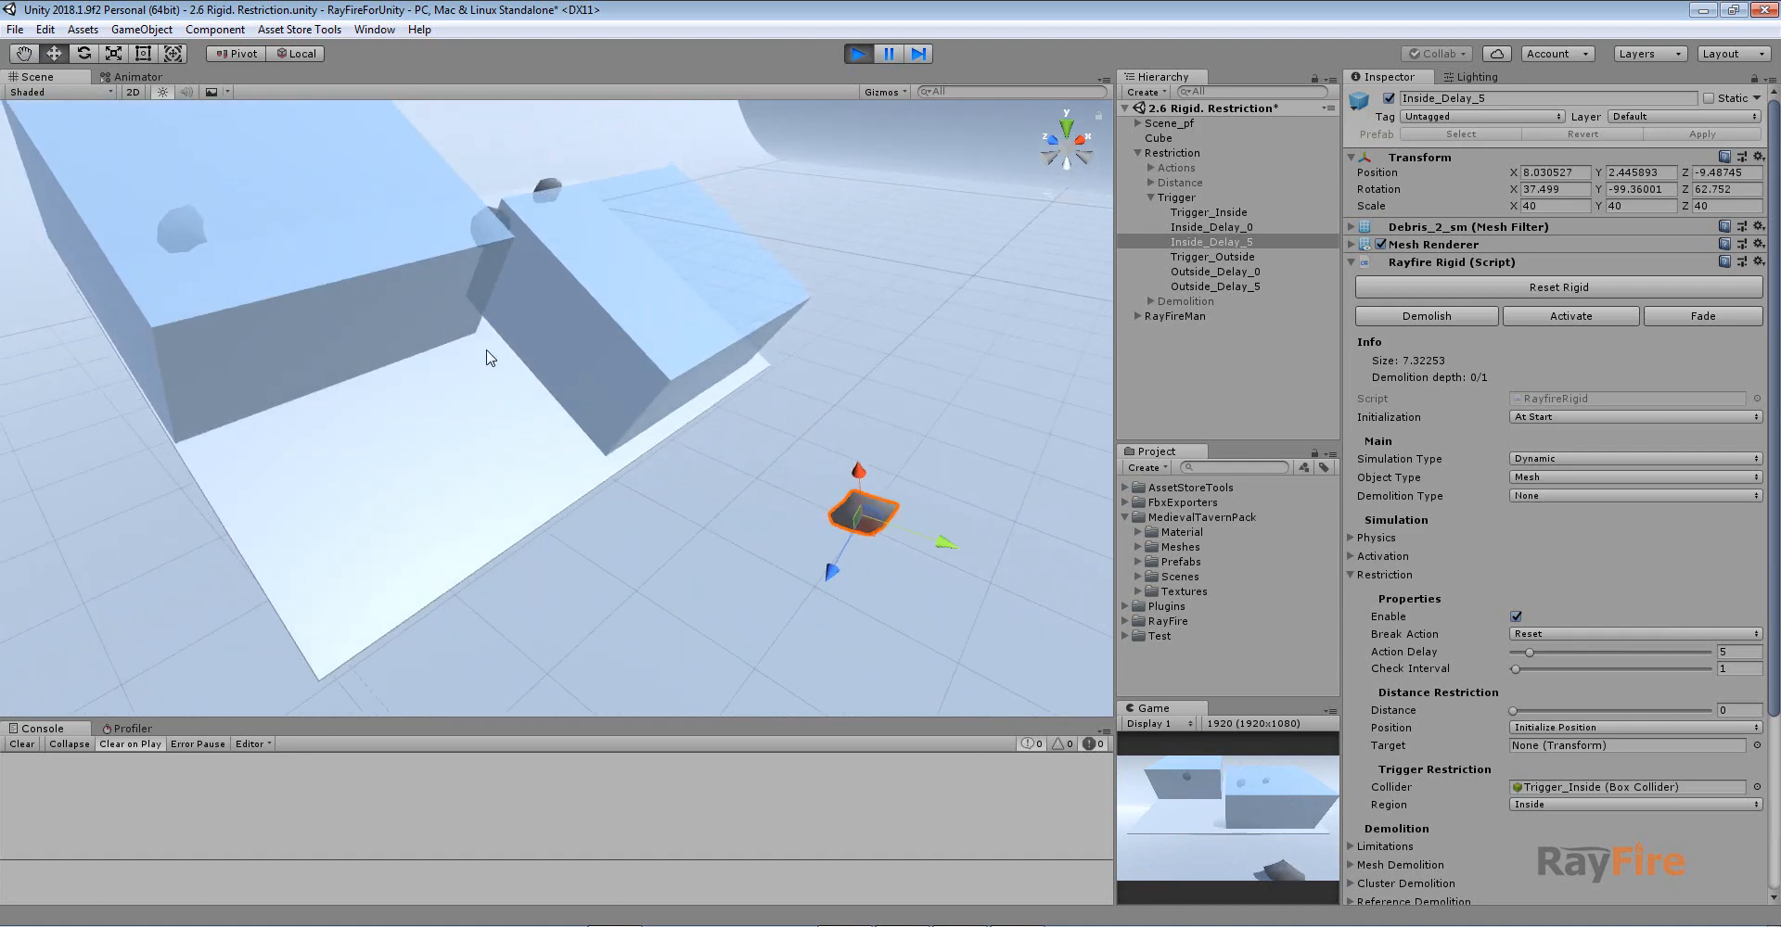
pyautogui.keyDown('alt'); pyautogui.moveTo(278, 170); pyautogui.dragTo(517, 334); pyautogui.keyUp('alt')
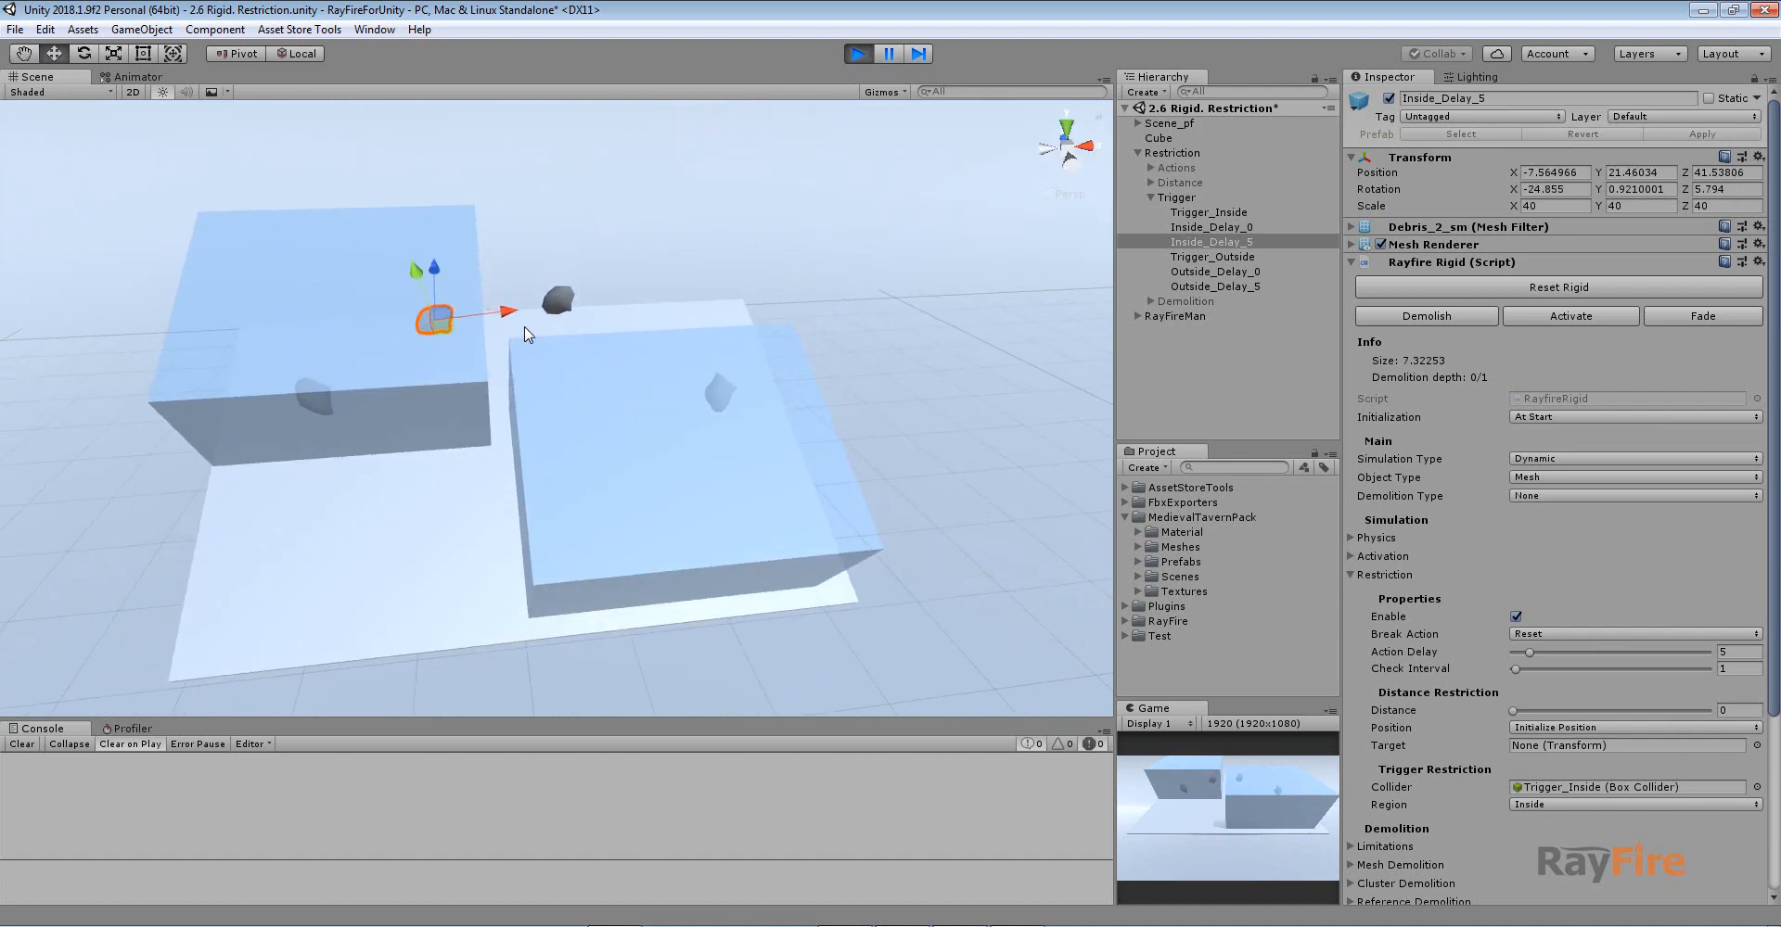
pyautogui.keyDown('alt'); pyautogui.moveTo(704, 283); pyautogui.dragTo(580, 351); pyautogui.keyUp('alt')
# Step: Select Outside_Delay_0 above the slope and observe its movement toward the Trigger_Outside box from close up
pyautogui.click(579, 352)
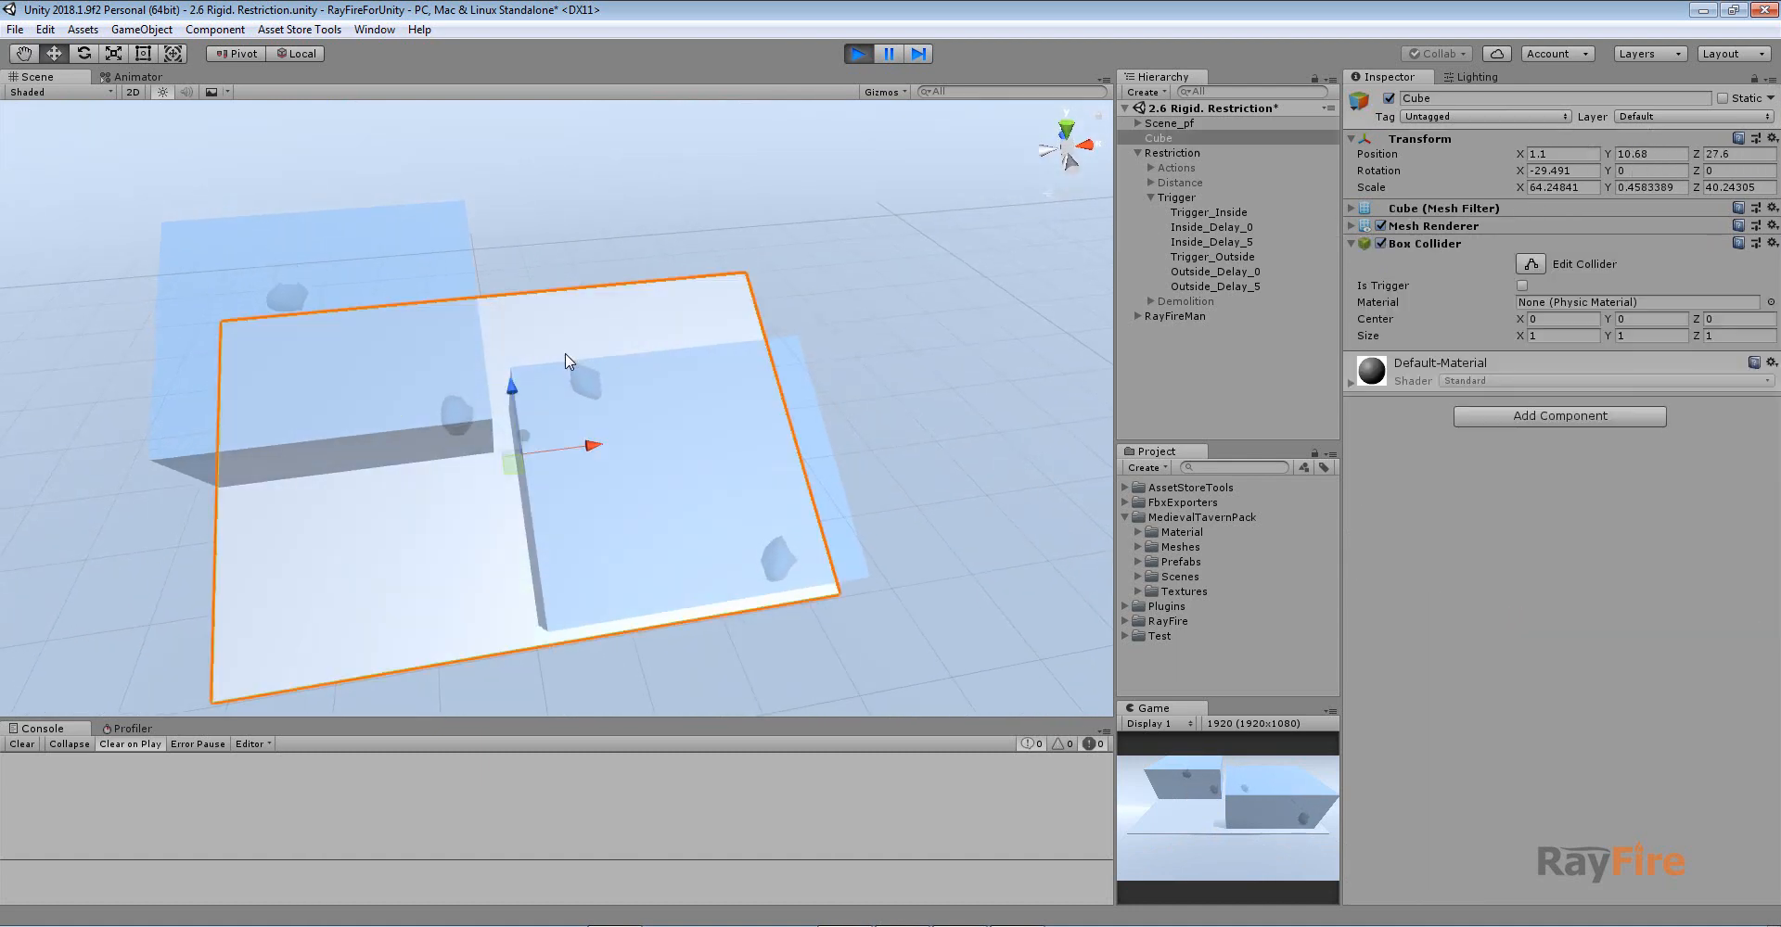
pyautogui.scroll(4, 565, 360)
pyautogui.click(559, 215)
pyautogui.keyDown('alt'); pyautogui.moveTo(445, 259); pyautogui.dragTo(545, 298); pyautogui.keyUp('alt')
pyautogui.scroll(3, 545, 298)
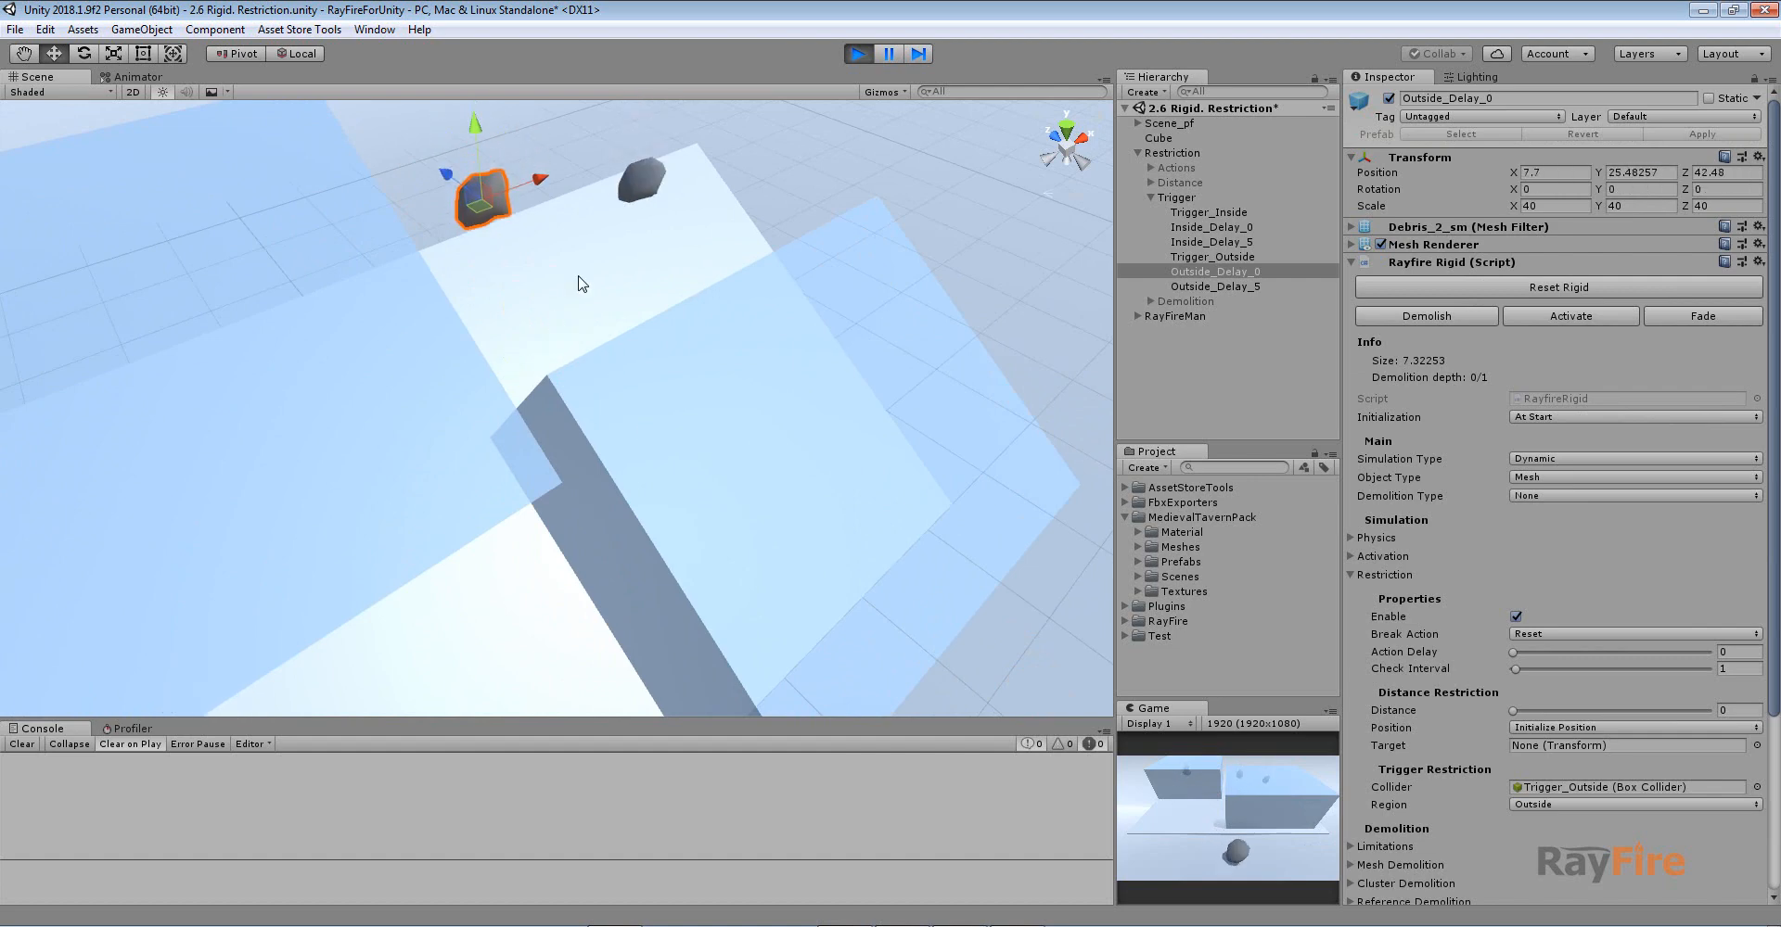
pyautogui.keyDown('alt'); pyautogui.moveTo(503, 190); pyautogui.dragTo(496, 234); pyautogui.keyUp('alt')
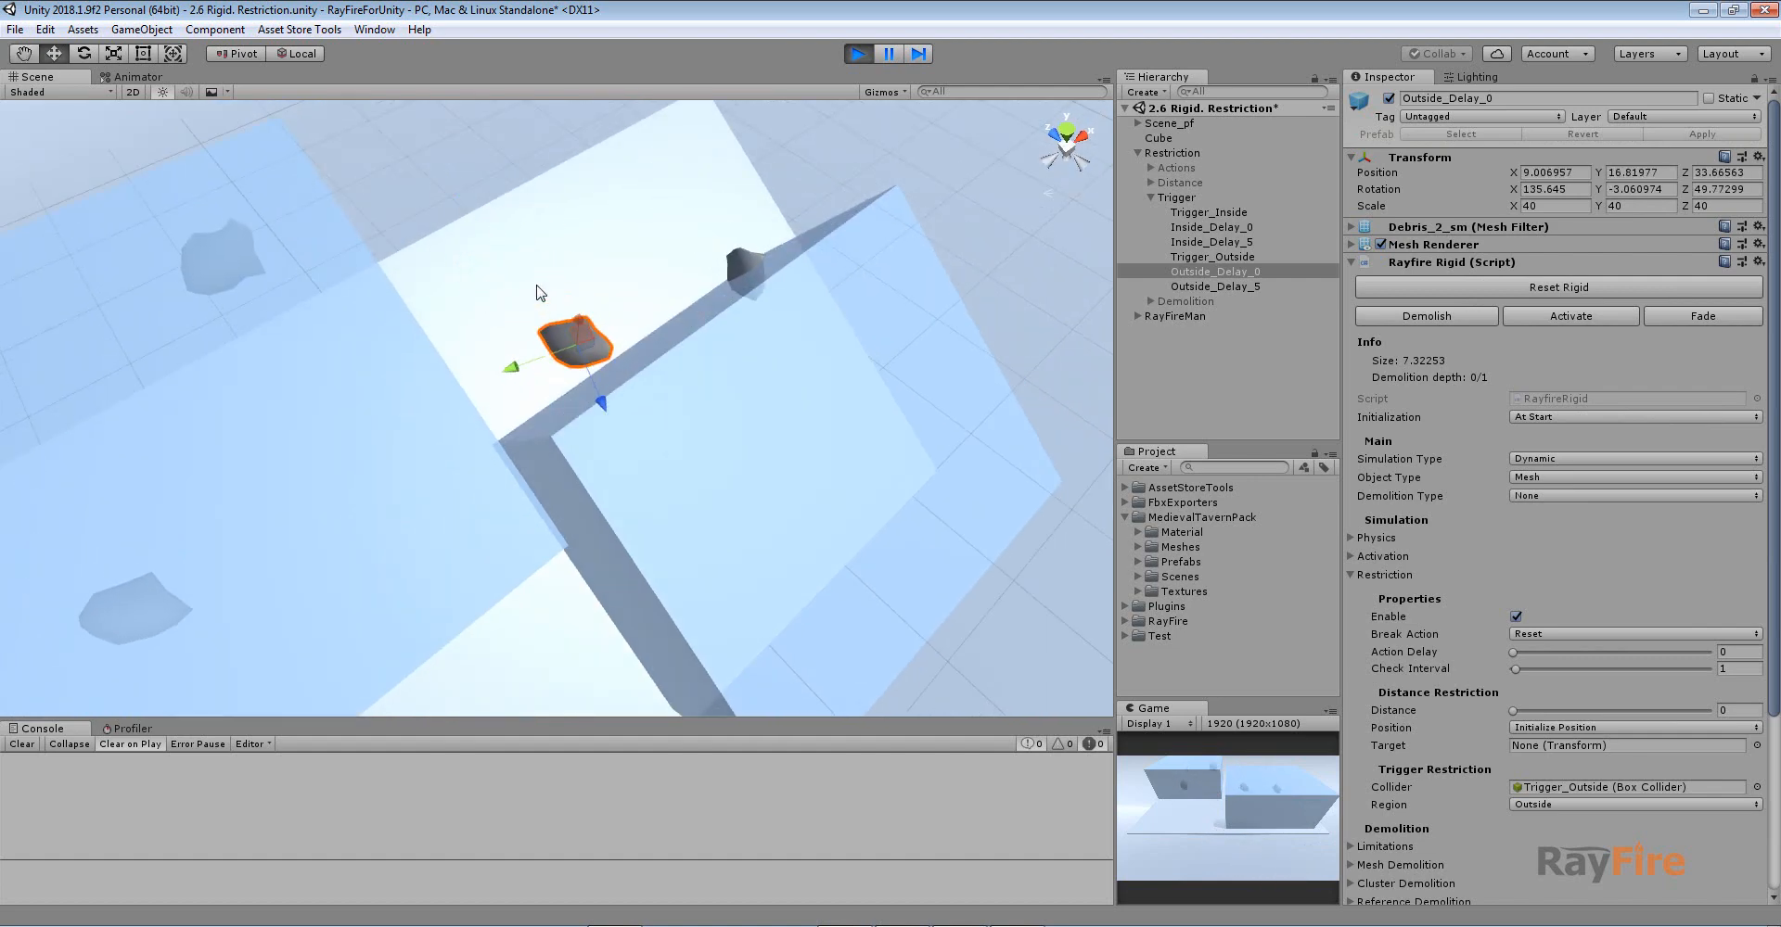
# Step: Select Outside_Delay_5 beyond the Trigger_Outside box and follow its run through the trigger and its delayed reset
pyautogui.moveTo(675, 288); pyautogui.dragTo(576, 374, button='middle')
pyautogui.scroll(-3, 579, 376)
pyautogui.moveTo(762, 491); pyautogui.dragTo(604, 334, button='middle')
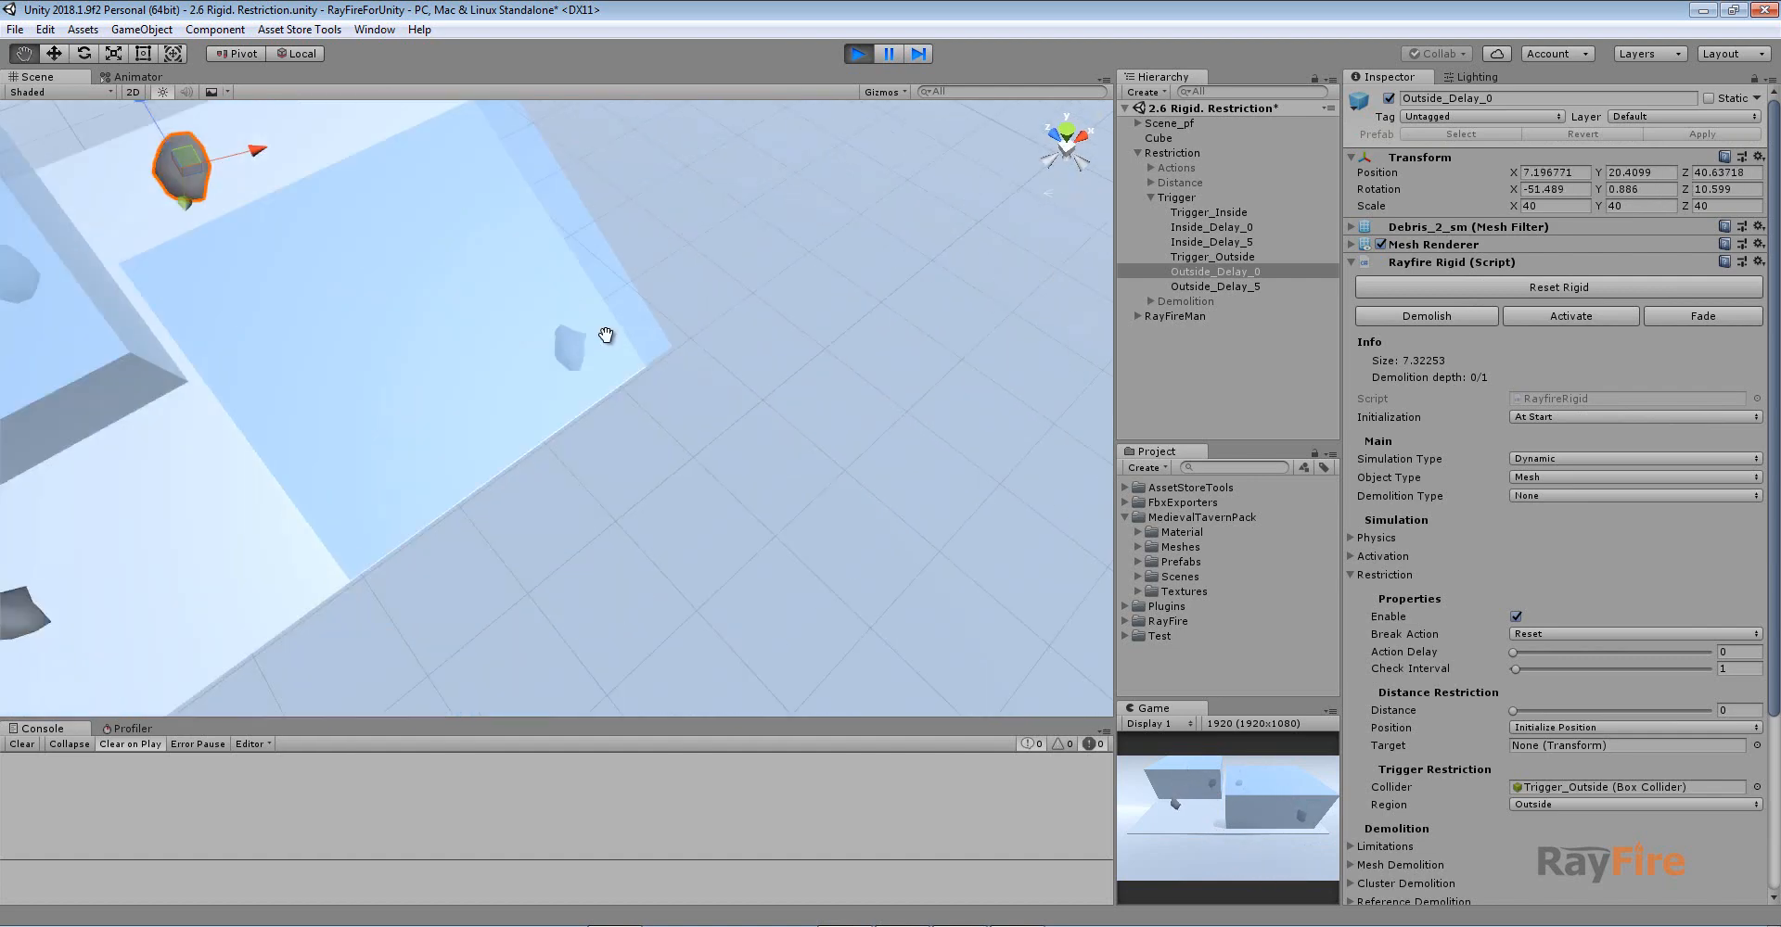
pyautogui.keyDown('alt'); pyautogui.moveTo(607, 371); pyautogui.dragTo(601, 342); pyautogui.keyUp('alt')
pyautogui.click(632, 454)
pyautogui.scroll(-2, 551, 360)
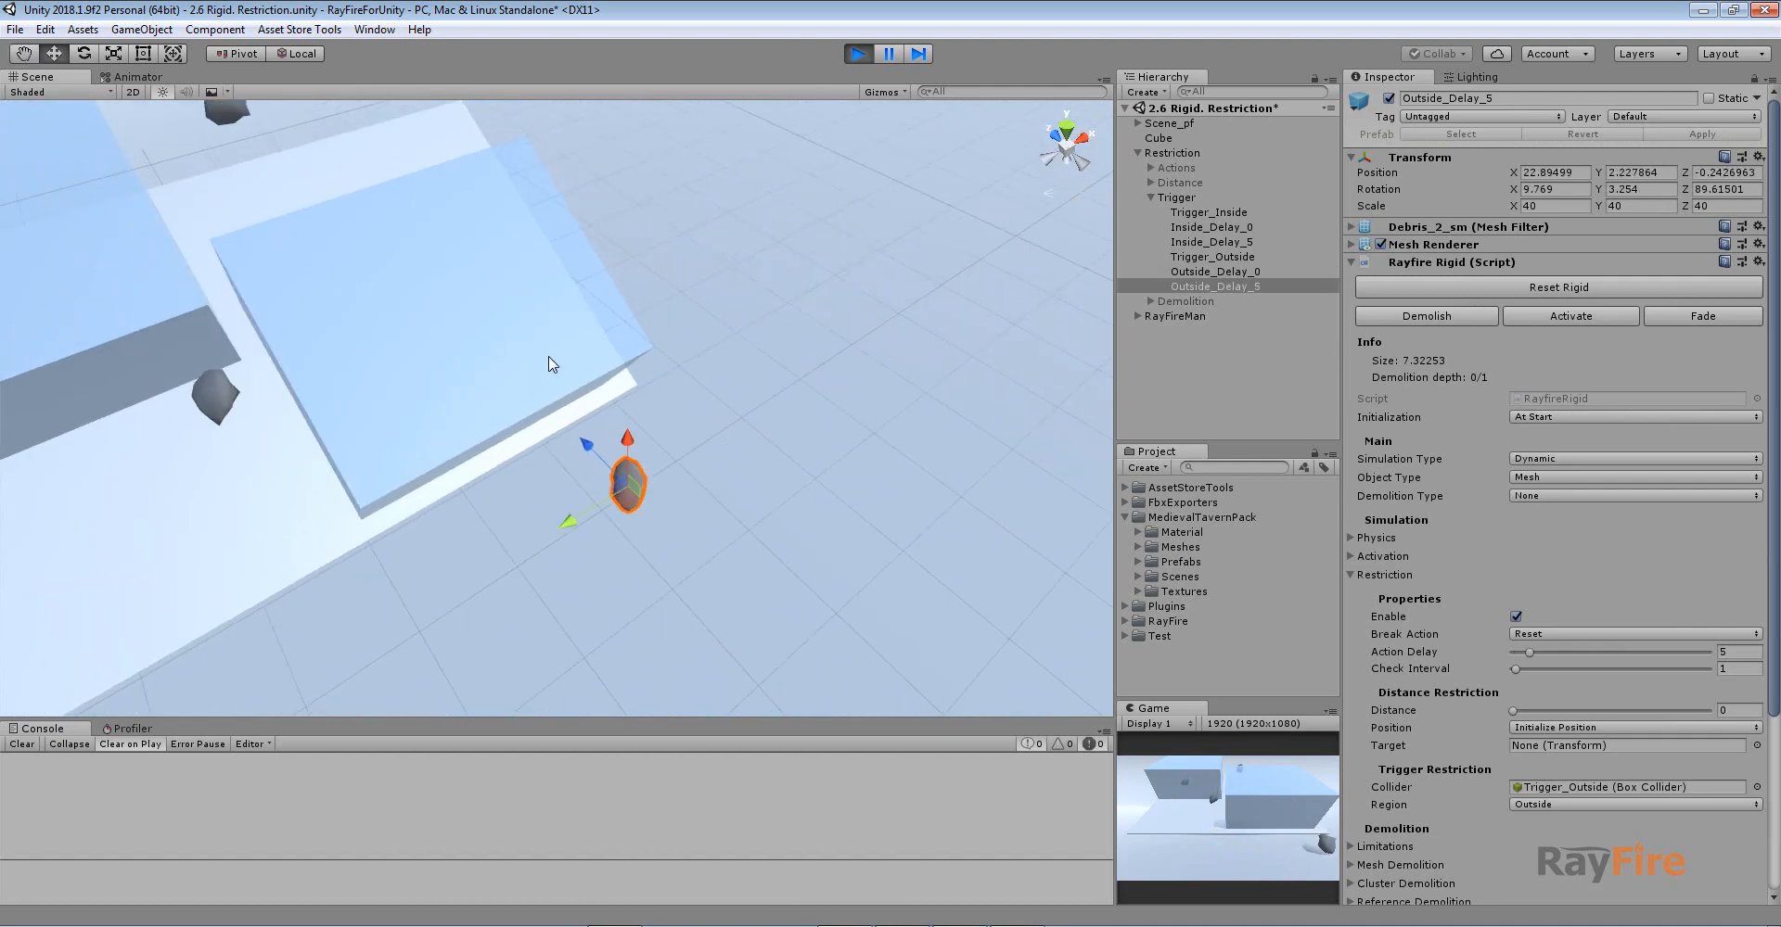
pyautogui.moveTo(487, 206); pyautogui.dragTo(594, 318, button='middle')
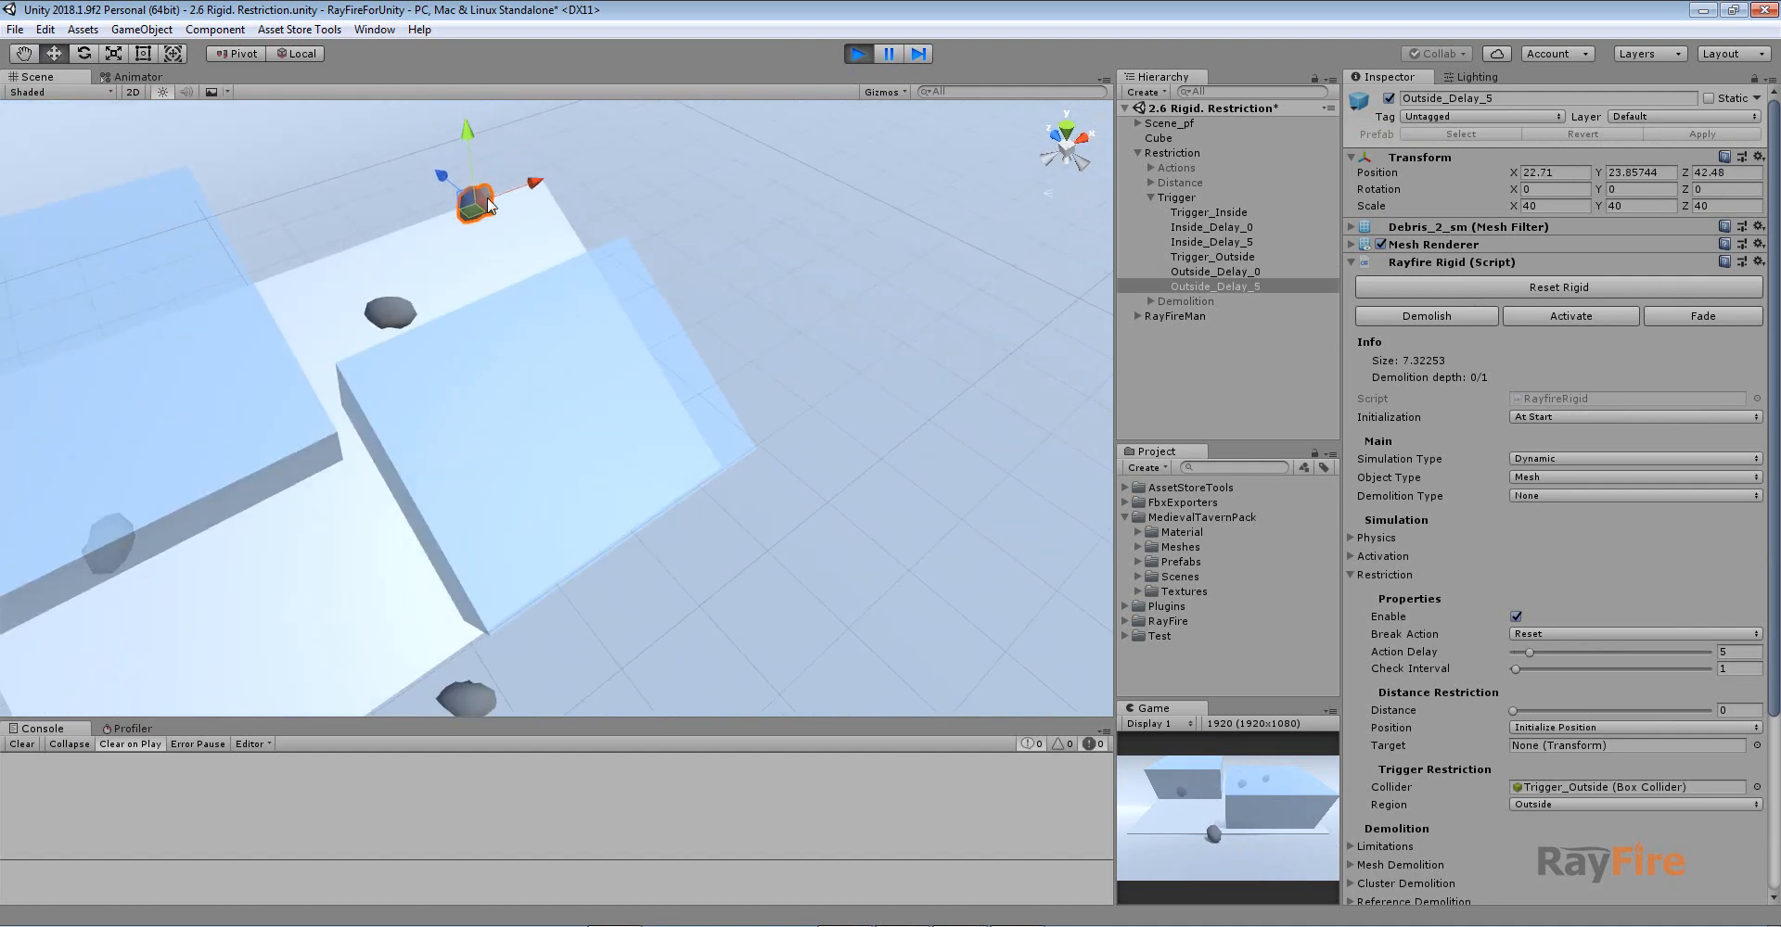
pyautogui.moveTo(569, 458); pyautogui.dragTo(640, 450, button='middle')
pyautogui.scroll(-2, 637, 450)
pyautogui.keyDown('alt'); pyautogui.moveTo(636, 449); pyautogui.dragTo(571, 388); pyautogui.keyUp('alt')
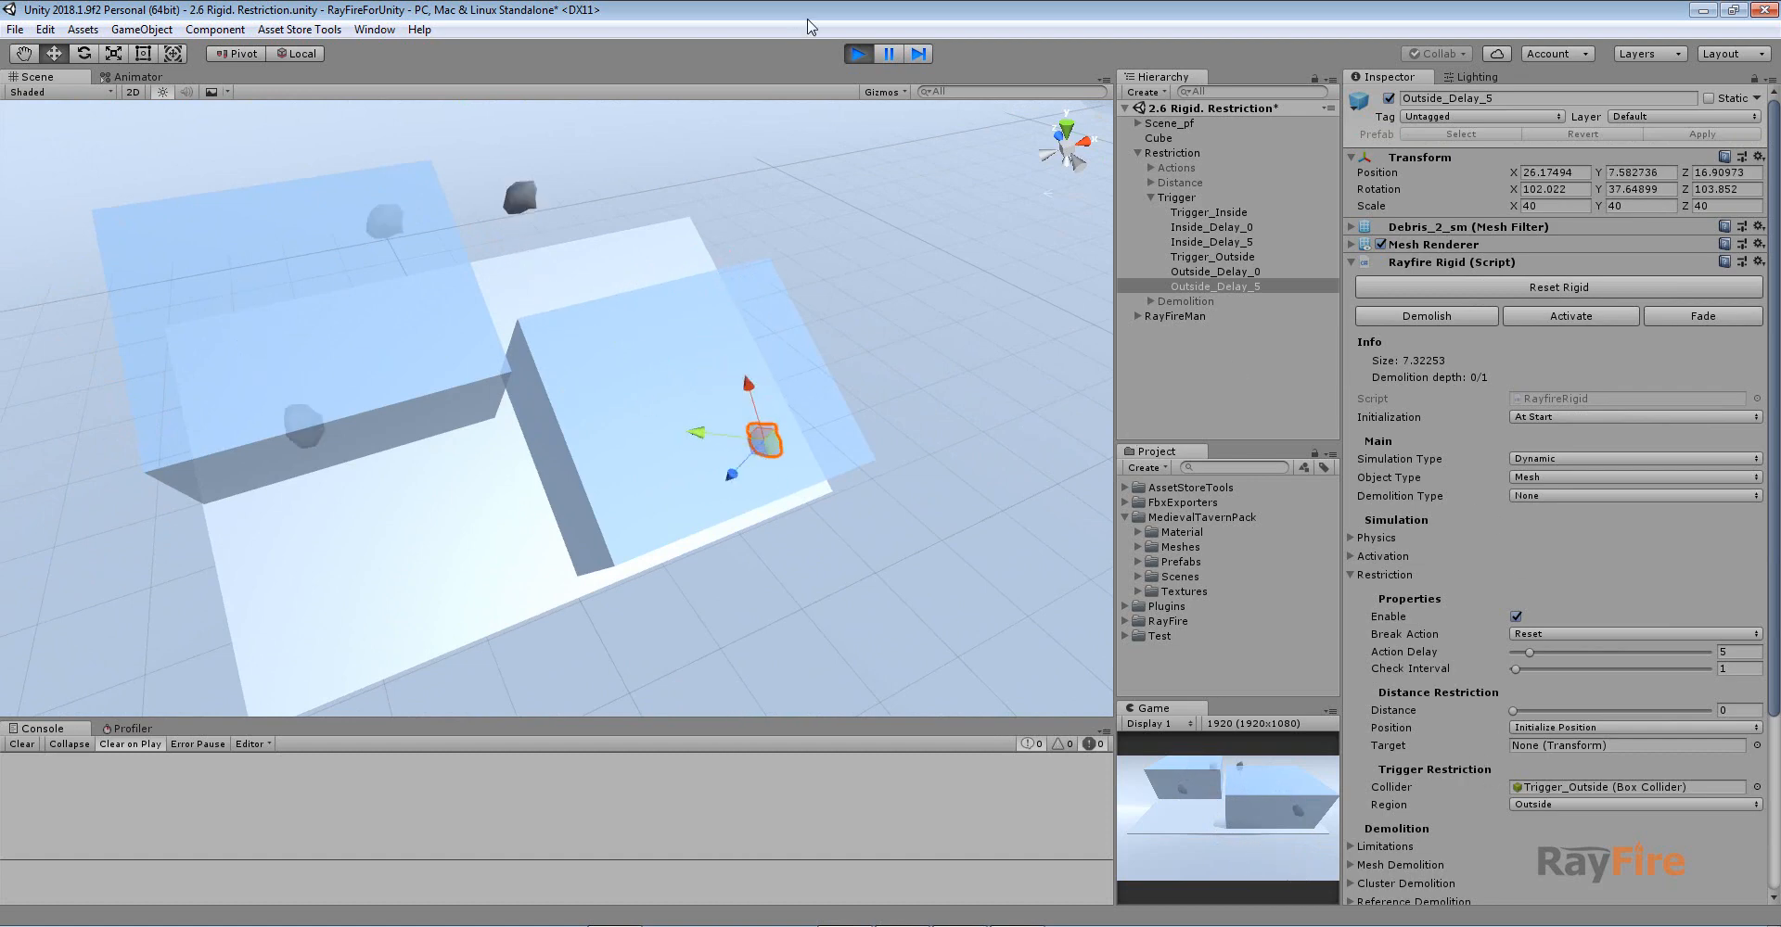
# Step: Stop the simulation, then collapse and deactivate the Trigger group under Restriction
pyautogui.click(859, 54)
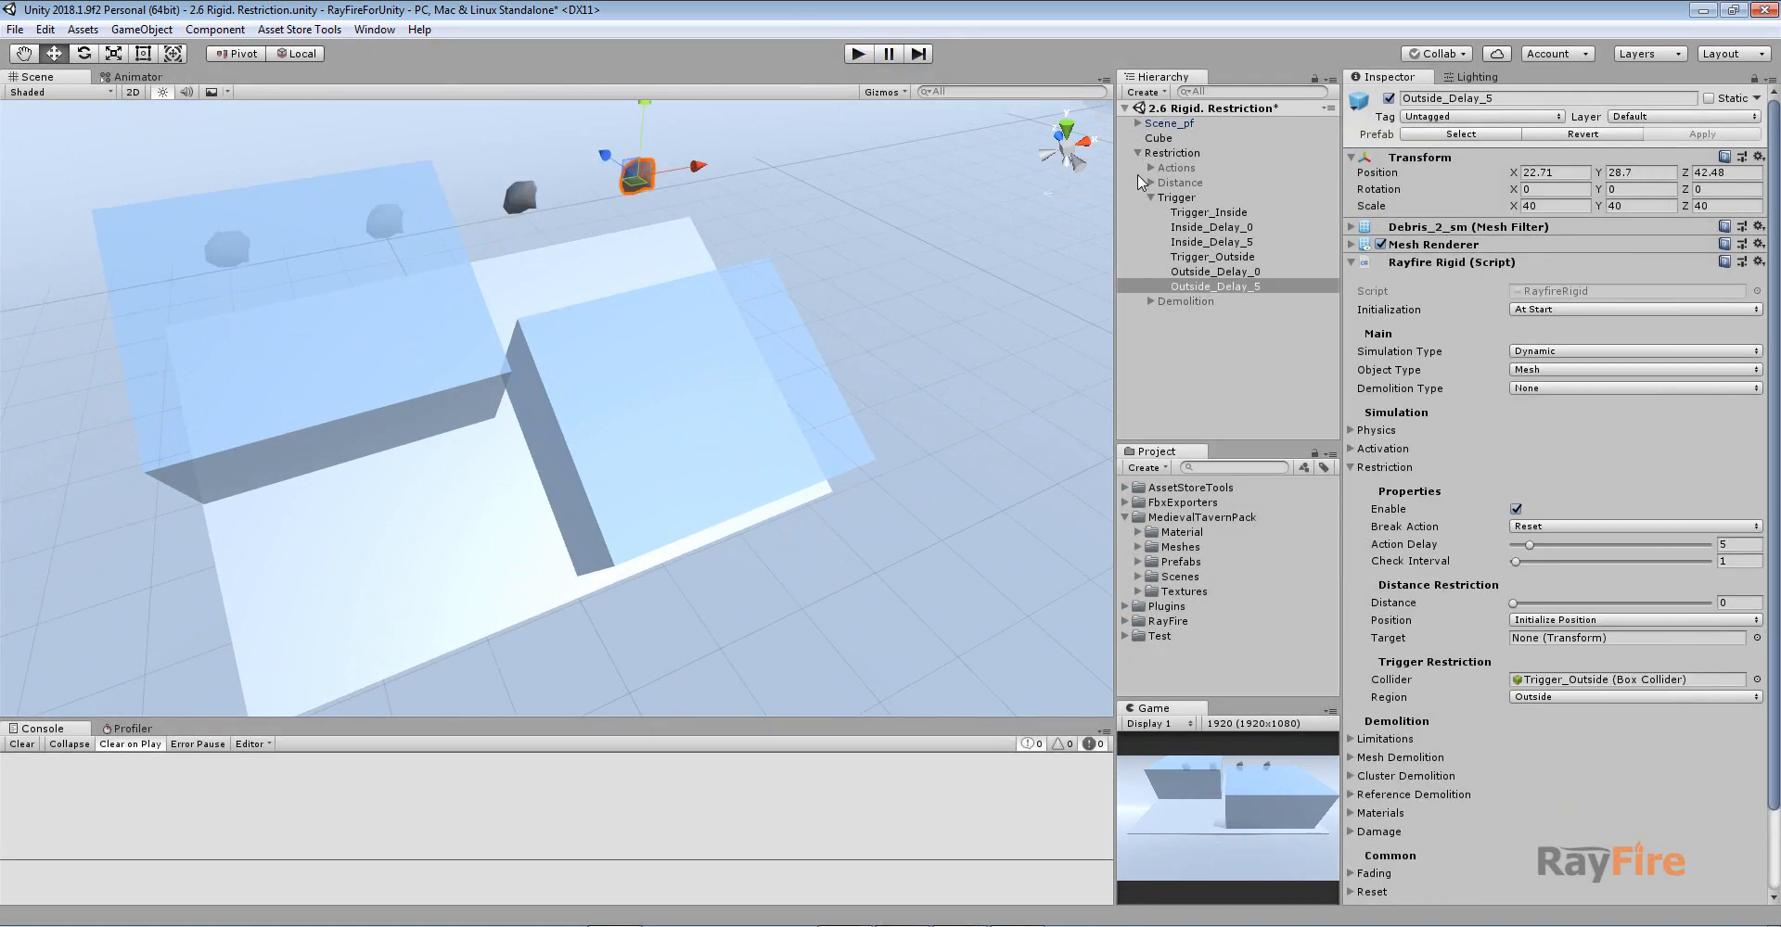
pyautogui.click(1151, 197)
pyautogui.click(1172, 198)
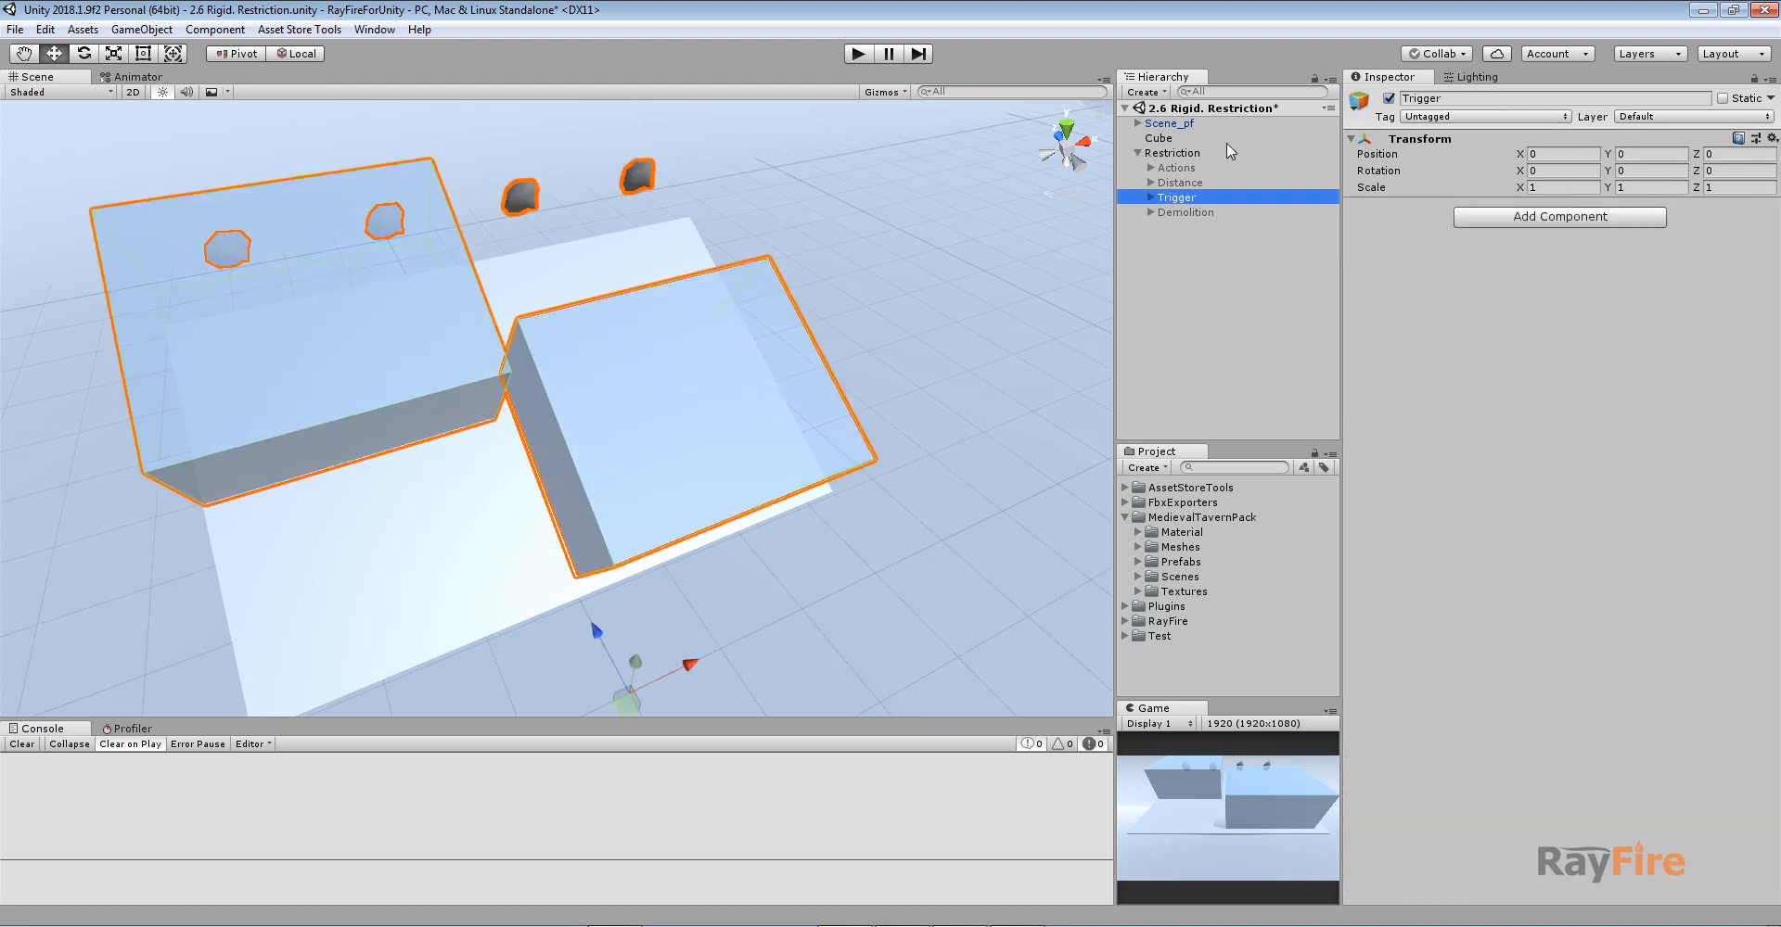
pyautogui.click(1388, 98)
# Step: Activate the Demolition group under Restriction and expand it to list its objects
pyautogui.click(1209, 211)
pyautogui.click(1389, 98)
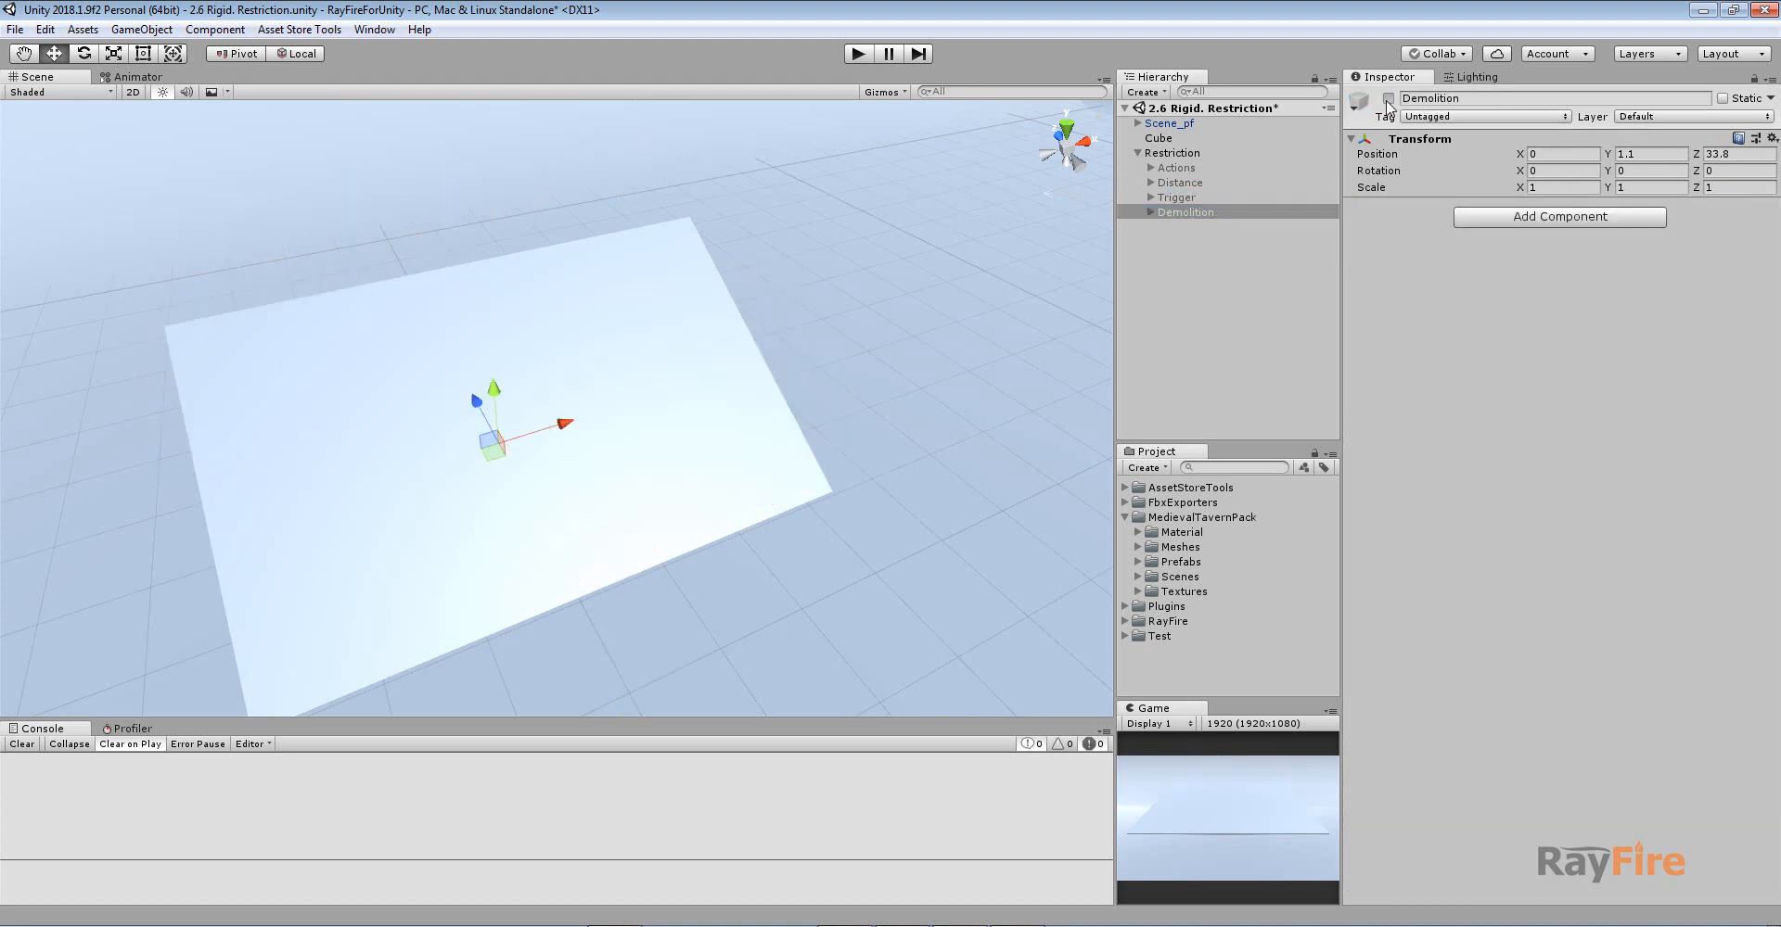
pyautogui.click(1389, 98)
pyautogui.click(1150, 213)
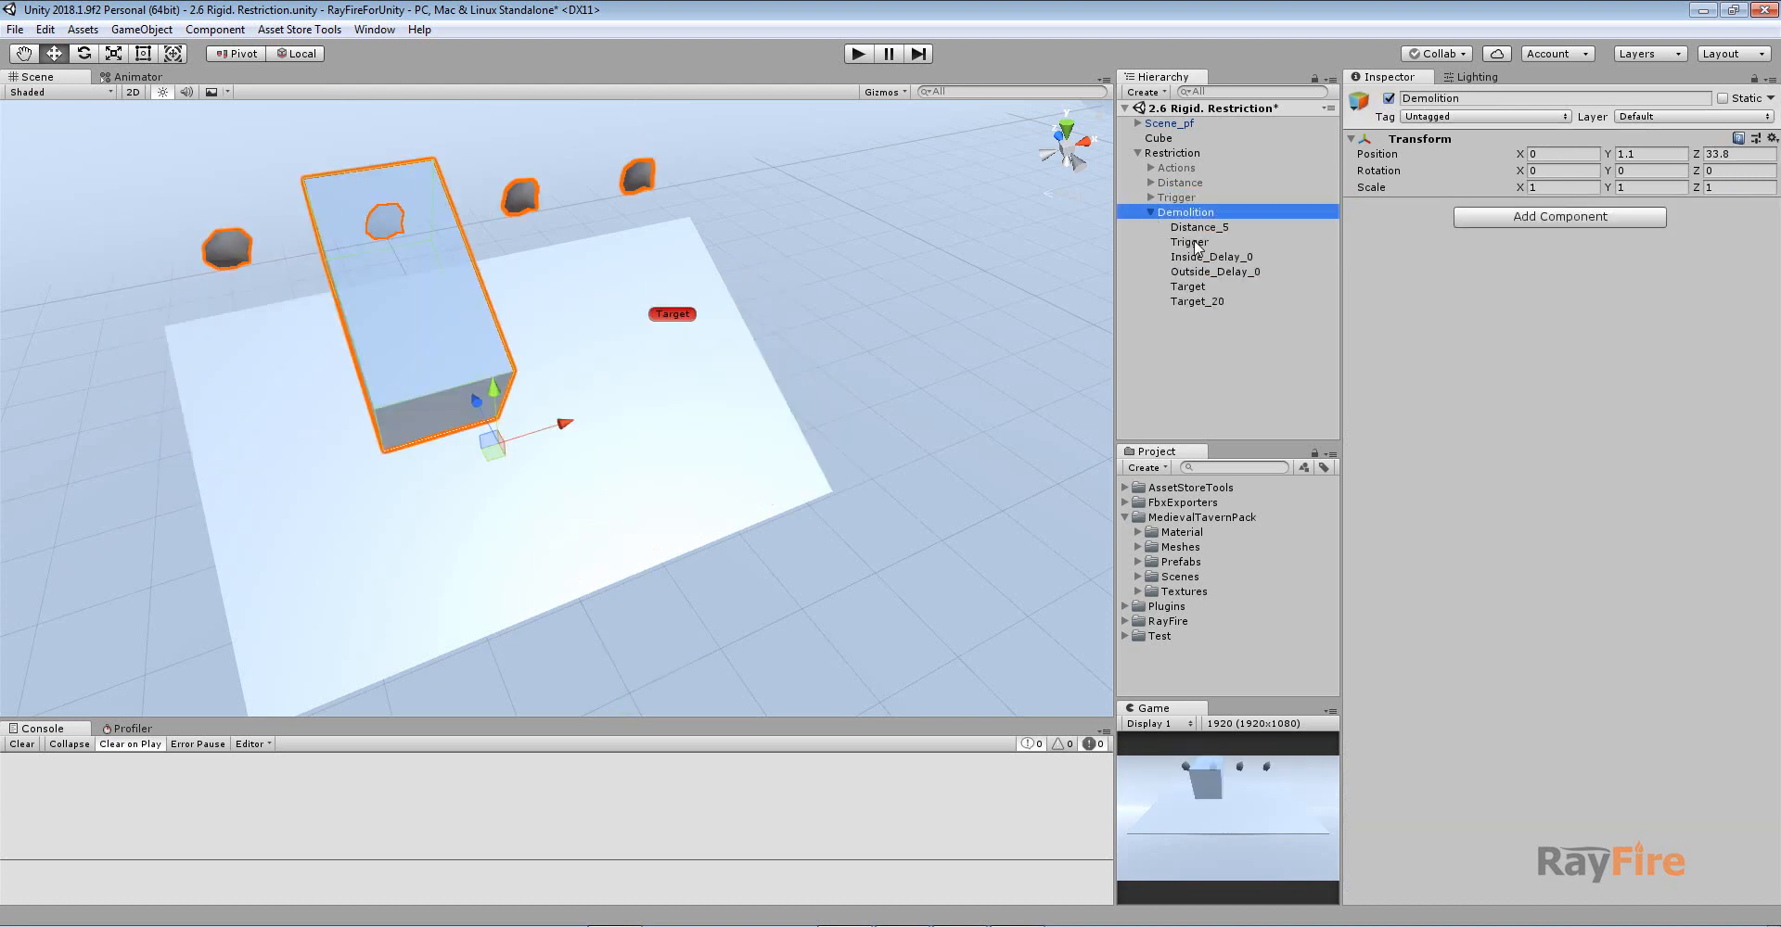
# Step: Select and frame the Distance_5 rock in the Demolition group, and examine its Restriction and Fading settings
pyautogui.click(222, 249)
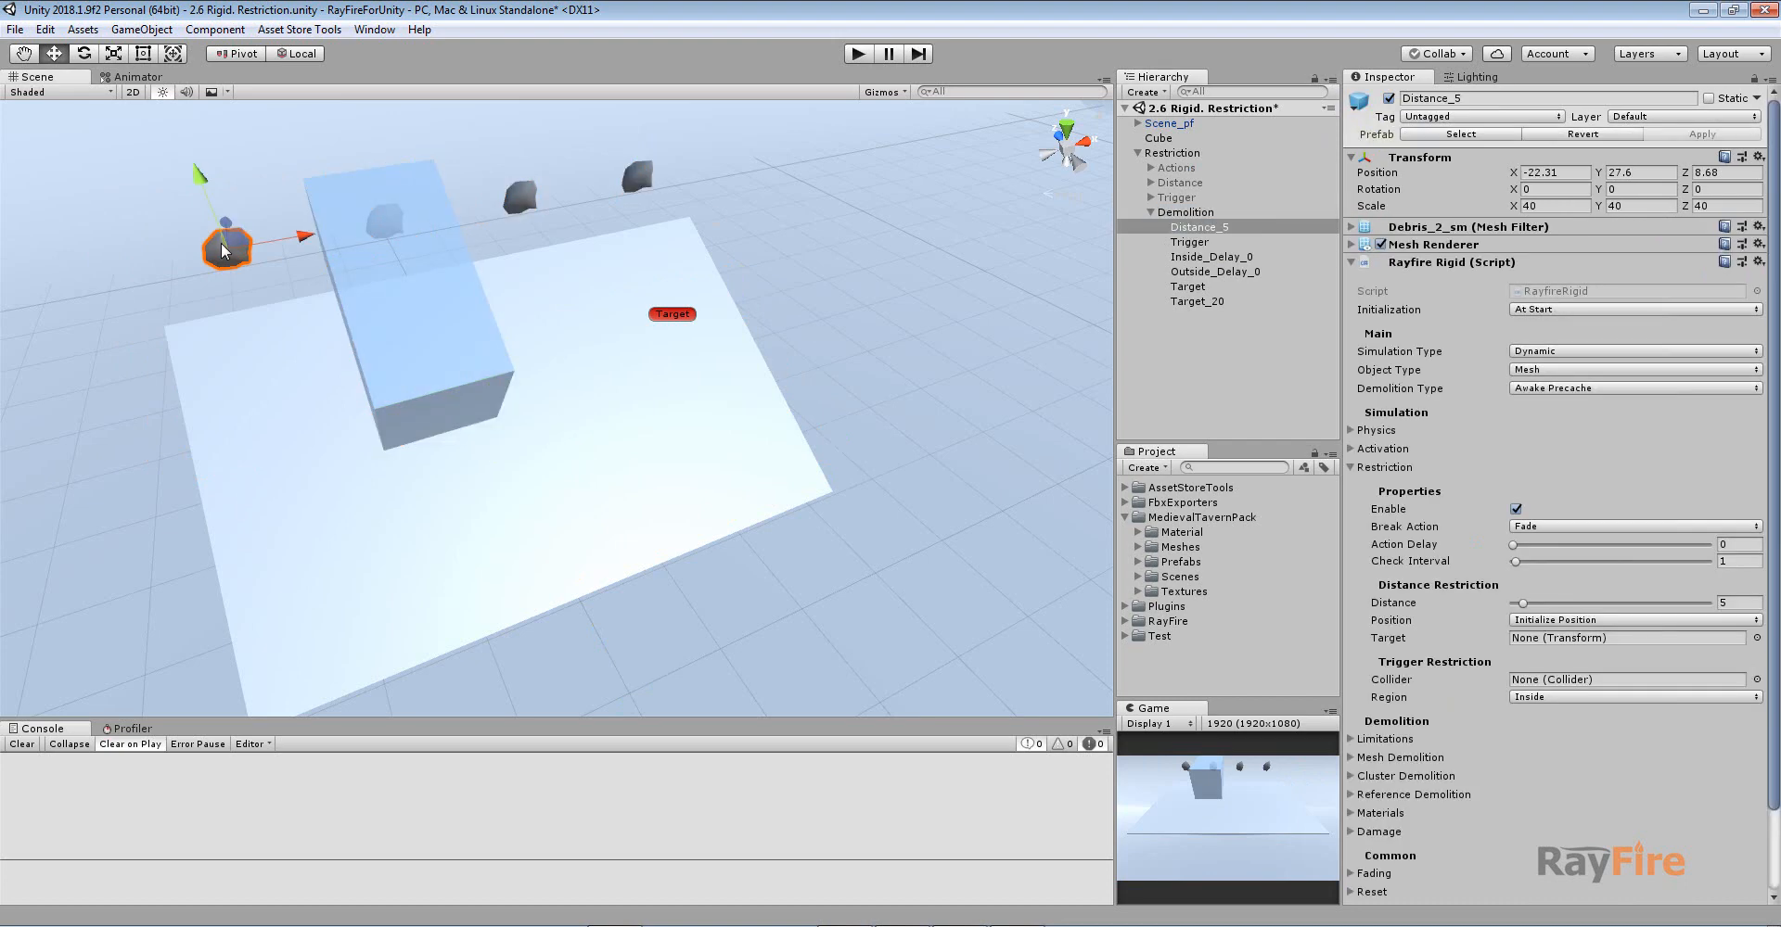
pyautogui.press('f')
pyautogui.scroll(-10, 599, 454)
pyautogui.moveTo(623, 453); pyautogui.dragTo(331, 308, button='middle')
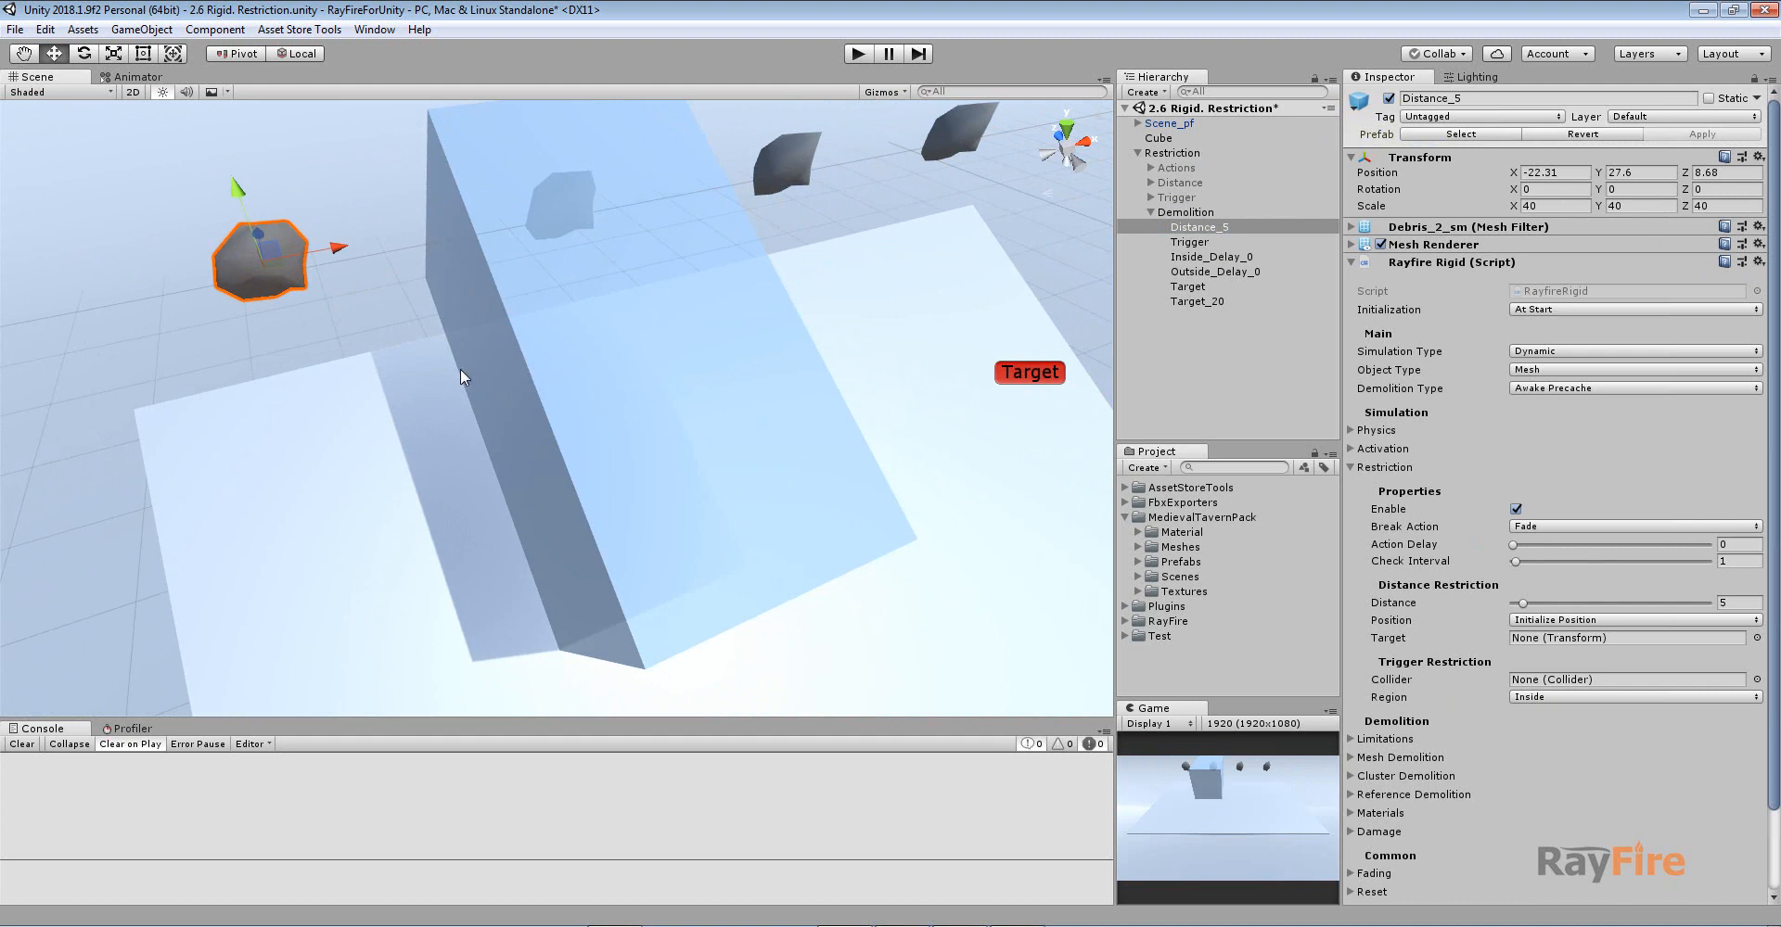
pyautogui.scroll(-3, 1484, 753)
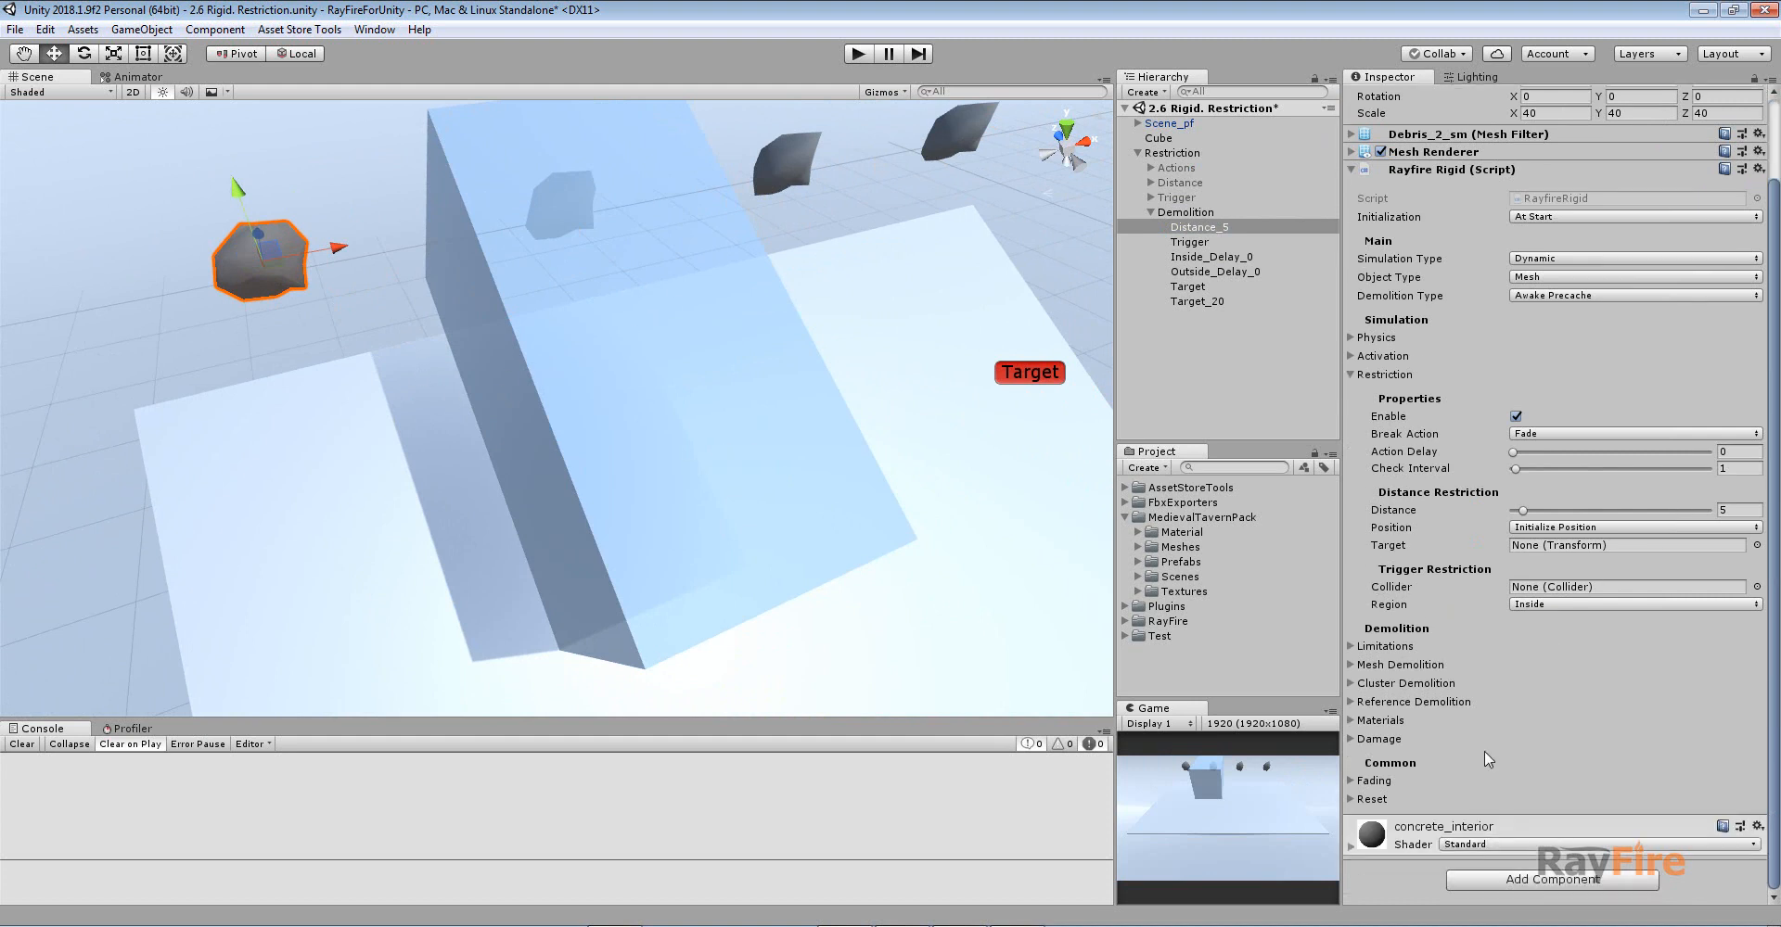
pyautogui.click(1373, 780)
pyautogui.scroll(-6, 1428, 793)
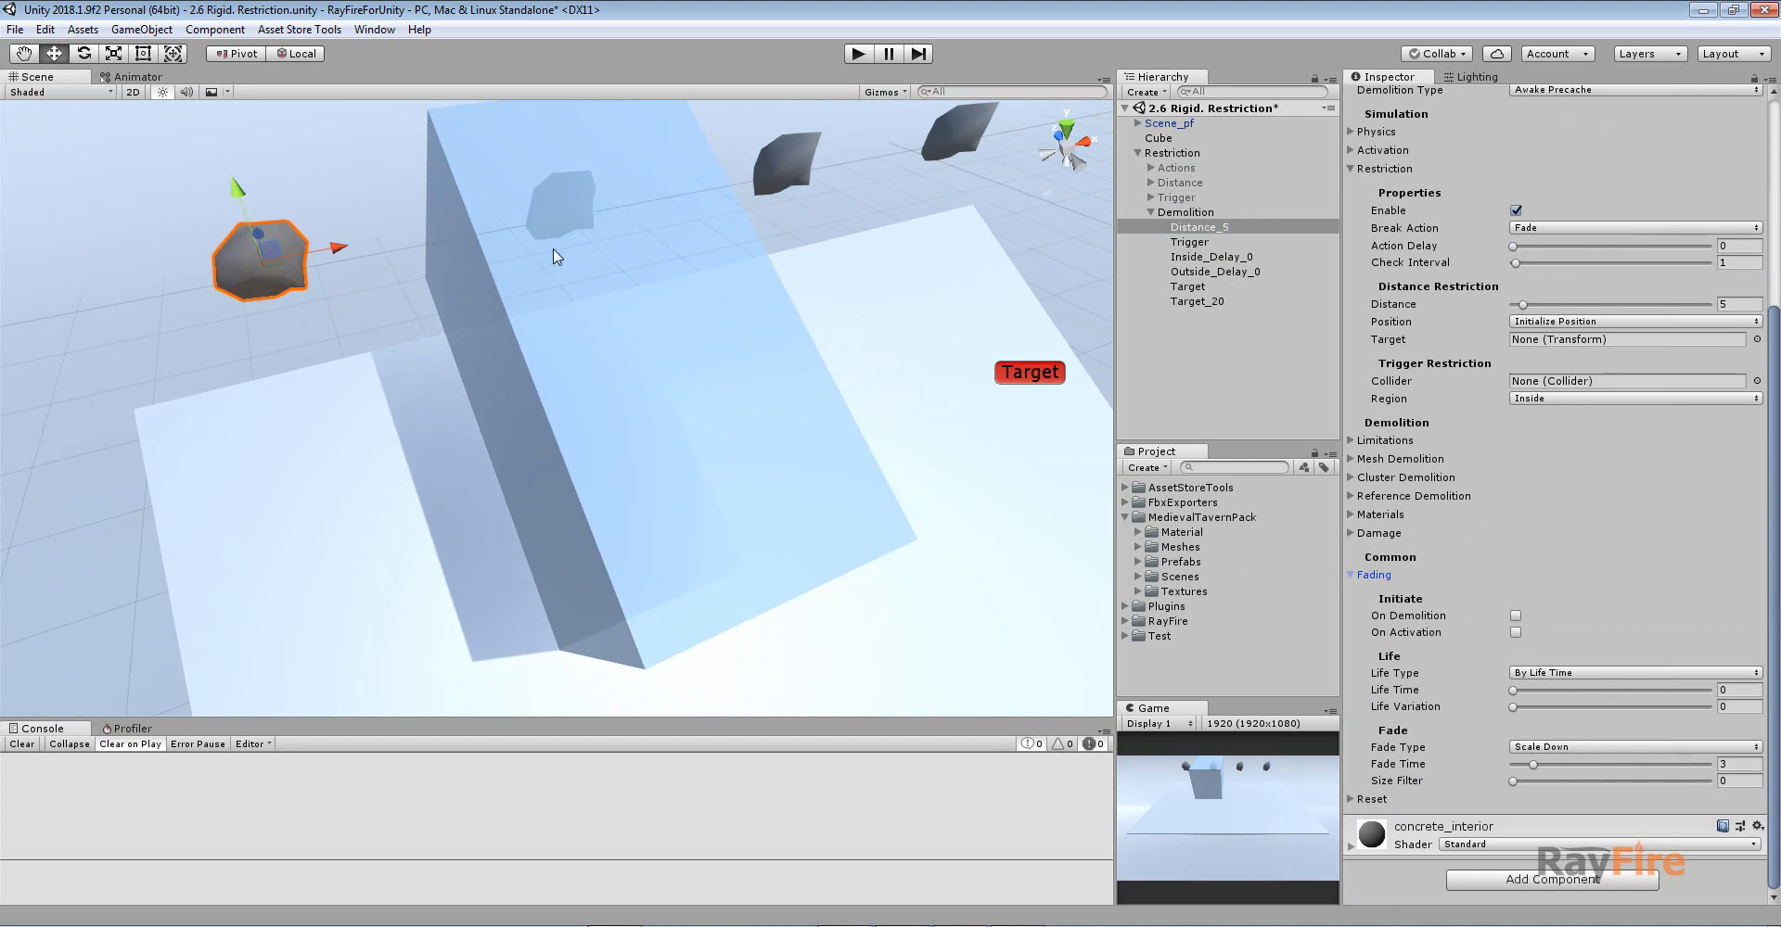
pyautogui.click(1377, 577)
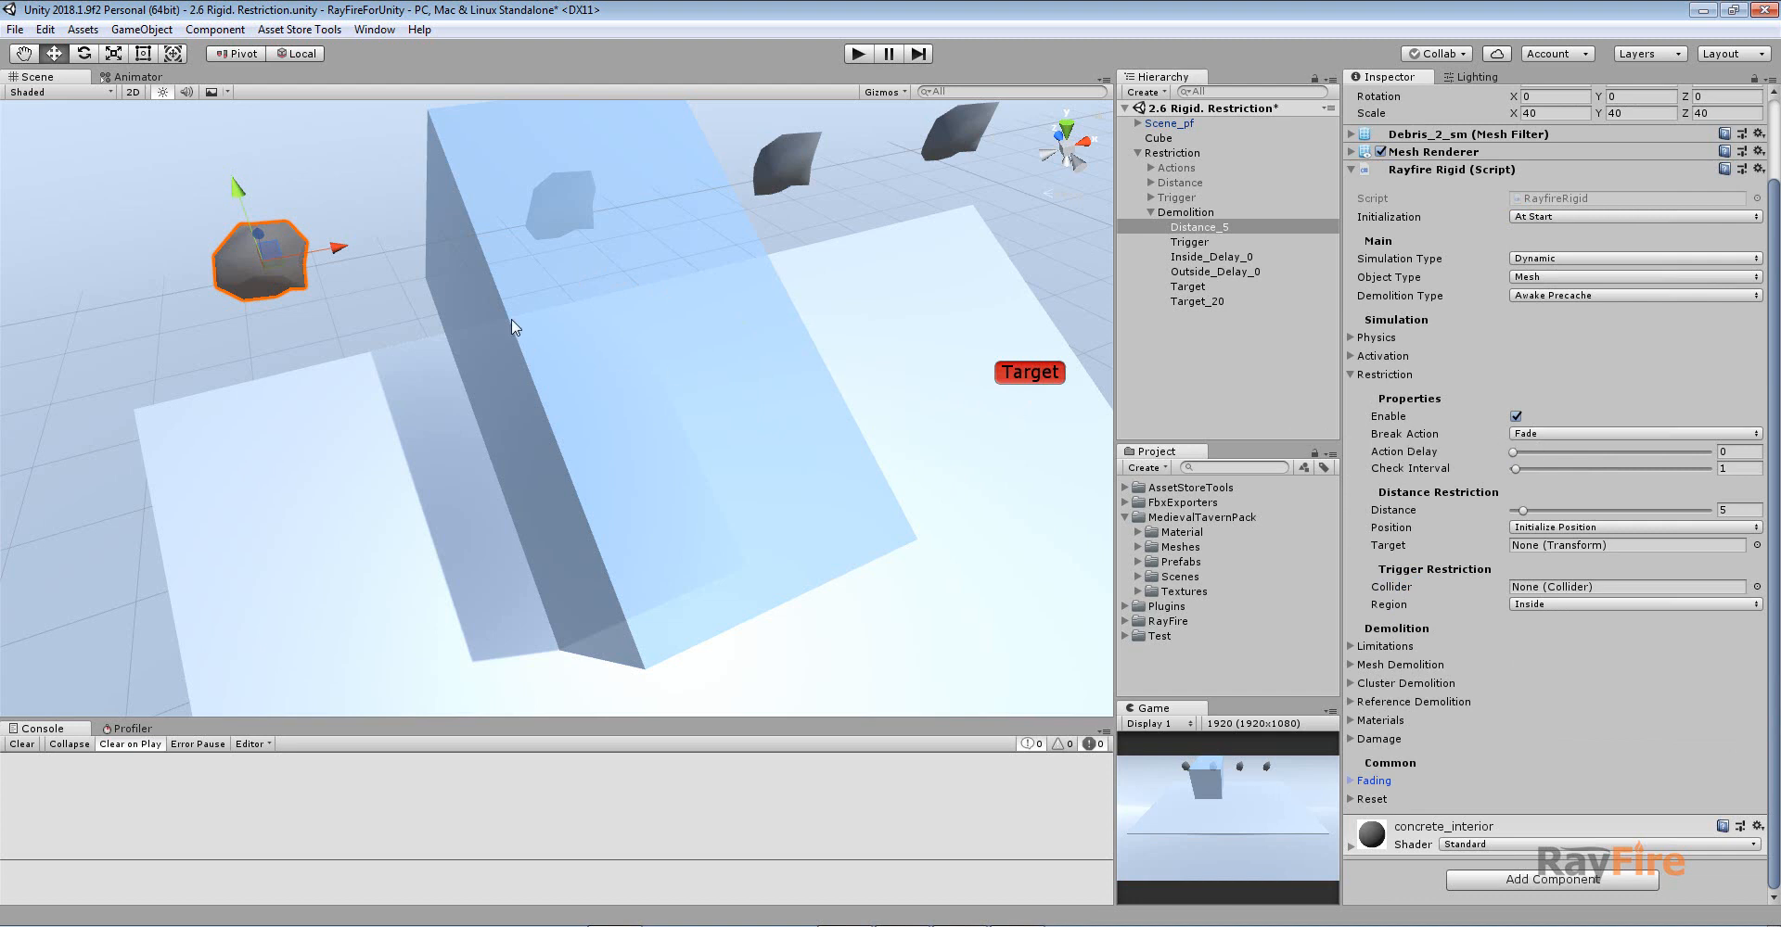
# Step: Reselect the Distance_5 rock and review its Demolition Type, Break Action and Distance restriction
pyautogui.click(263, 167)
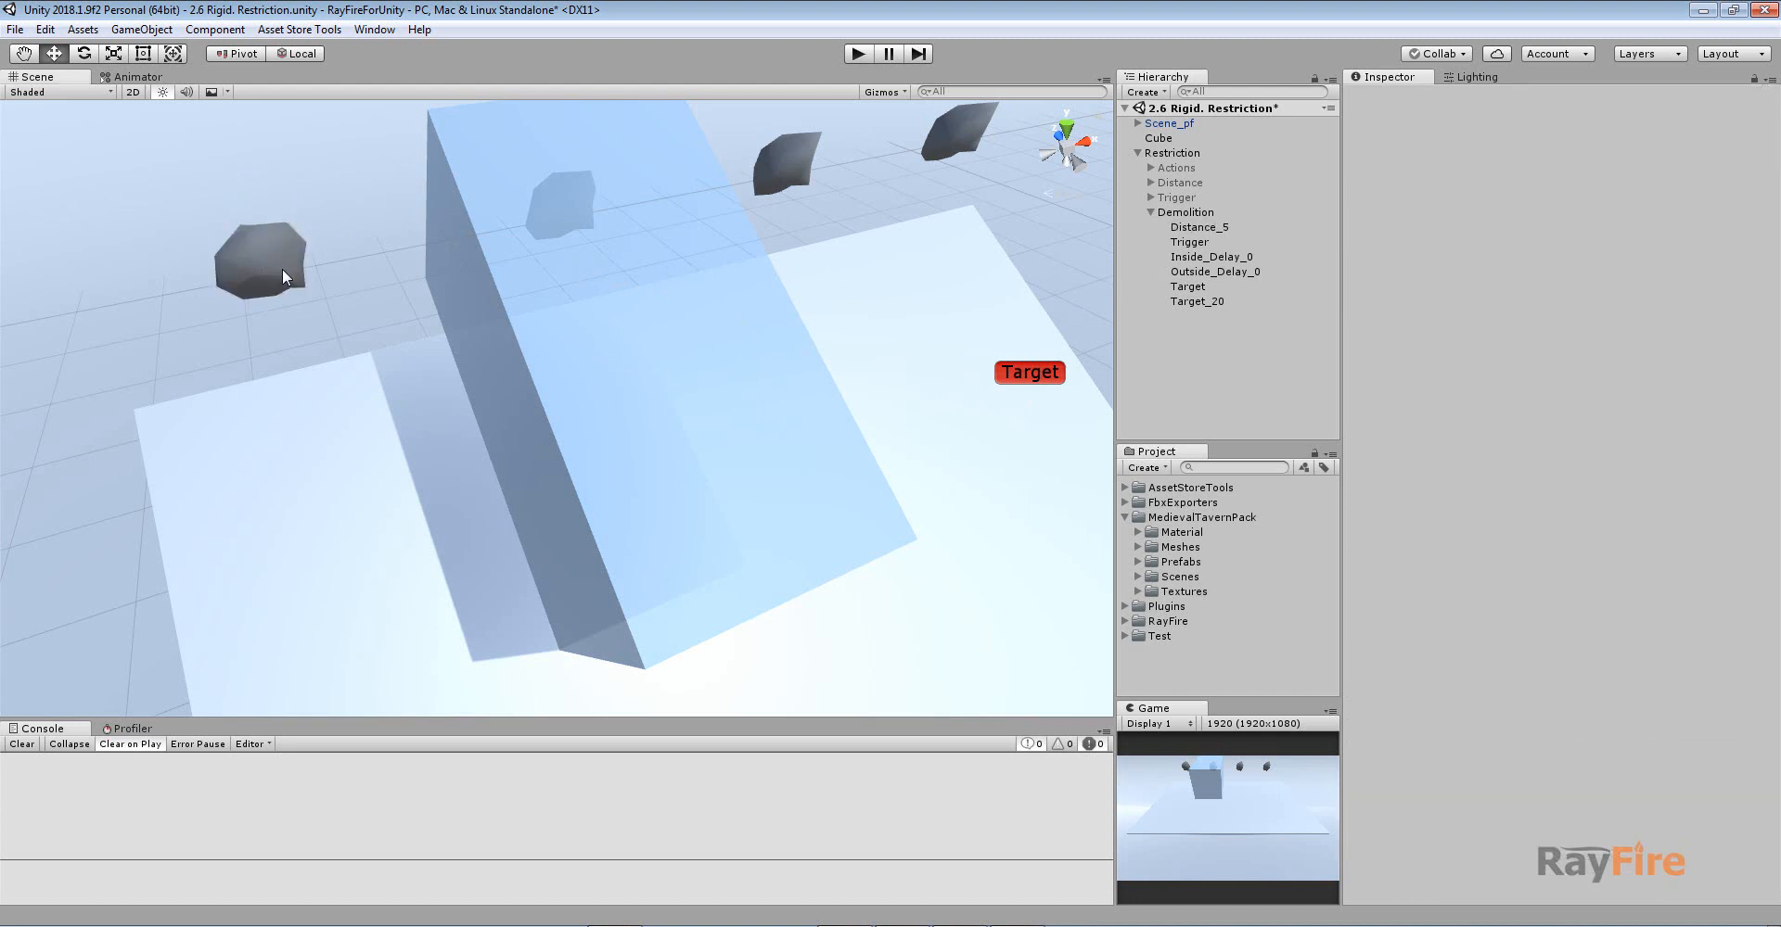
pyautogui.click(282, 269)
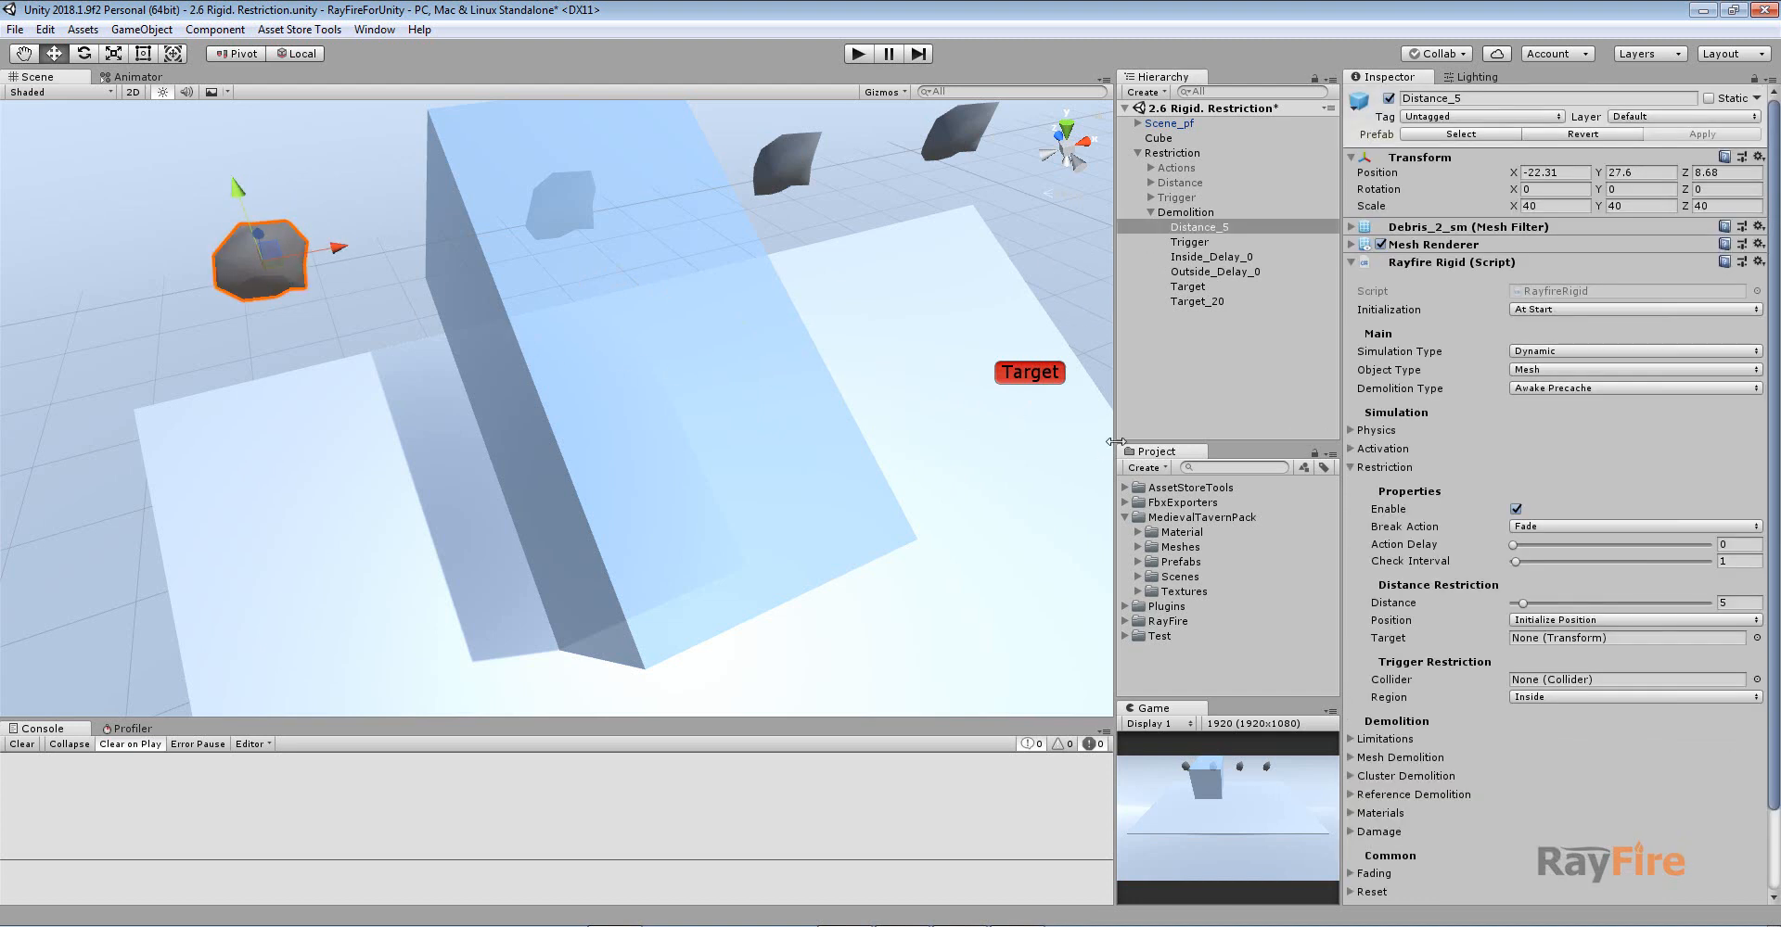
pyautogui.click(1500, 603)
# Step: Check the Collider and Region settings of the Demolition group's Inside_Delay_0 and inspect its Trigger box
pyautogui.click(1198, 257)
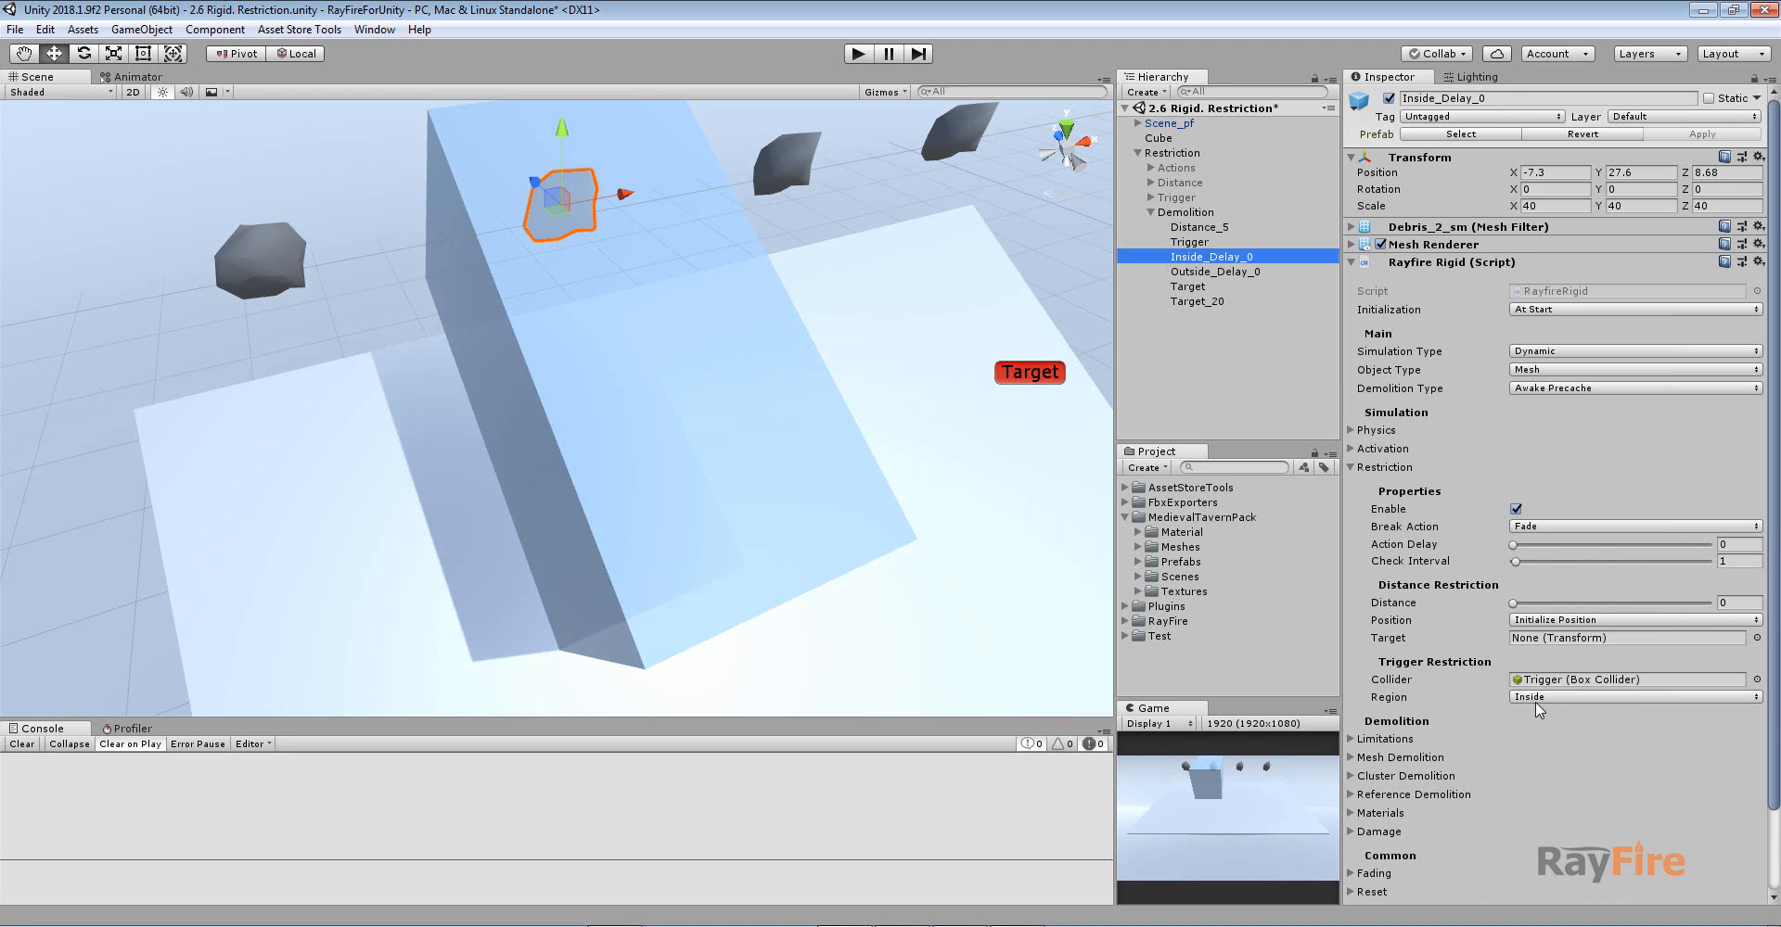
pyautogui.keyDown('alt'); pyautogui.moveTo(590, 483); pyautogui.dragTo(467, 293); pyautogui.keyUp('alt')
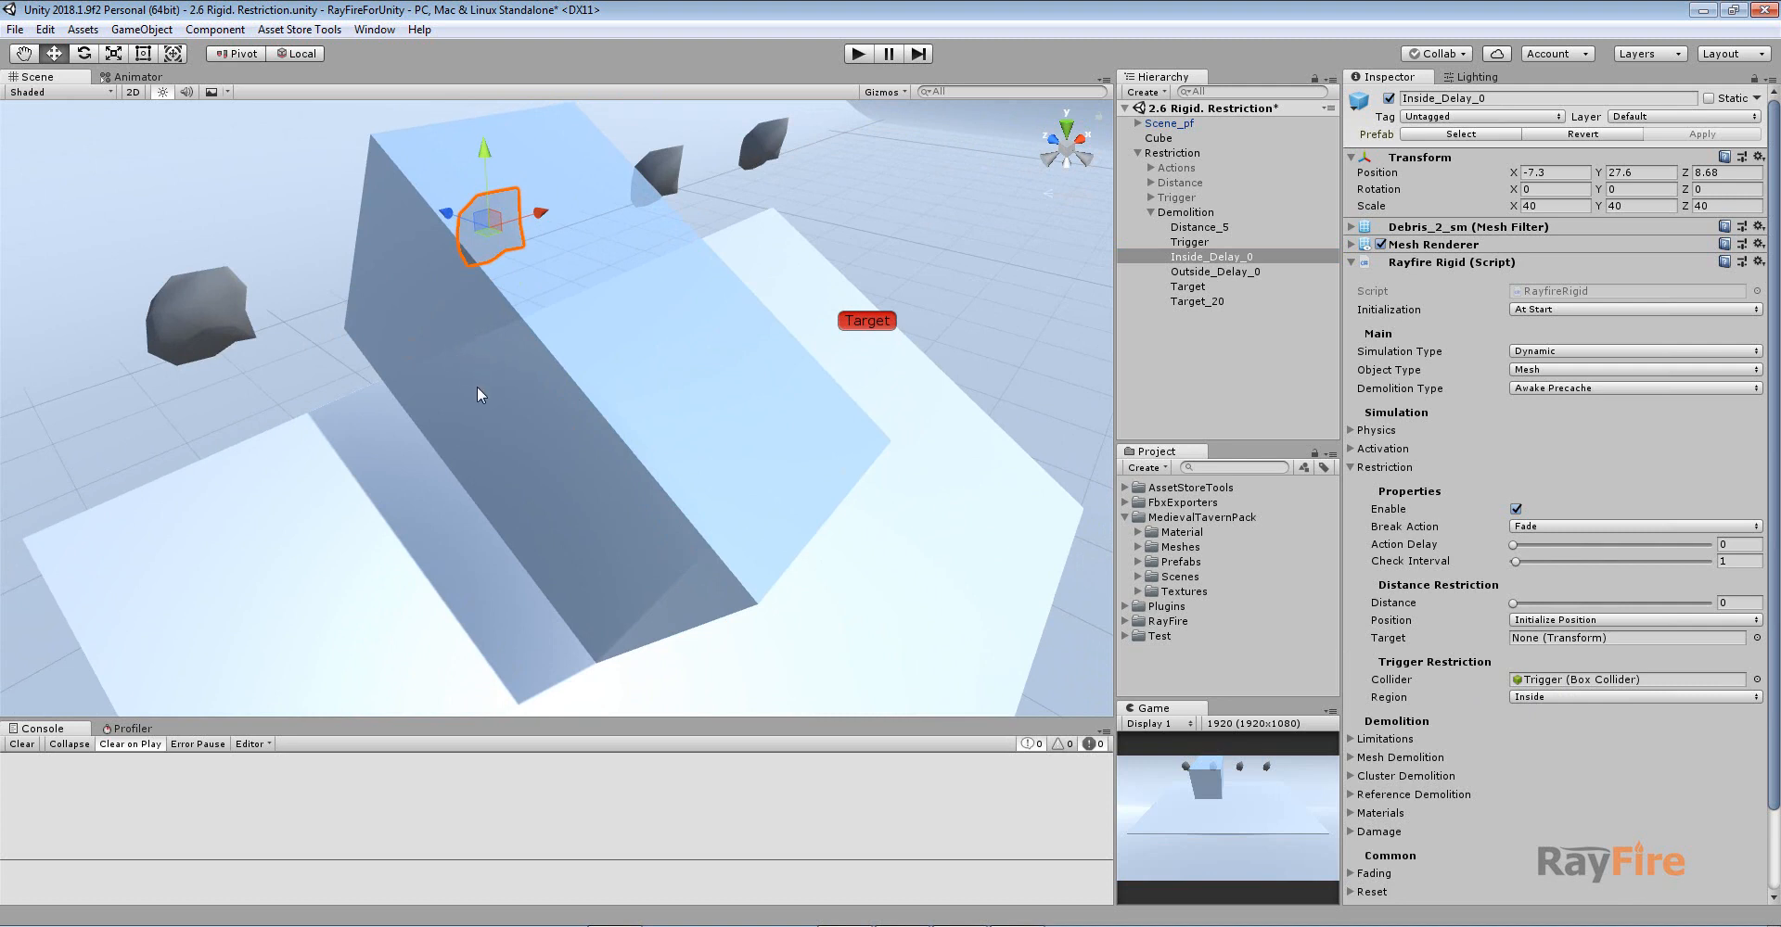
pyautogui.click(586, 376)
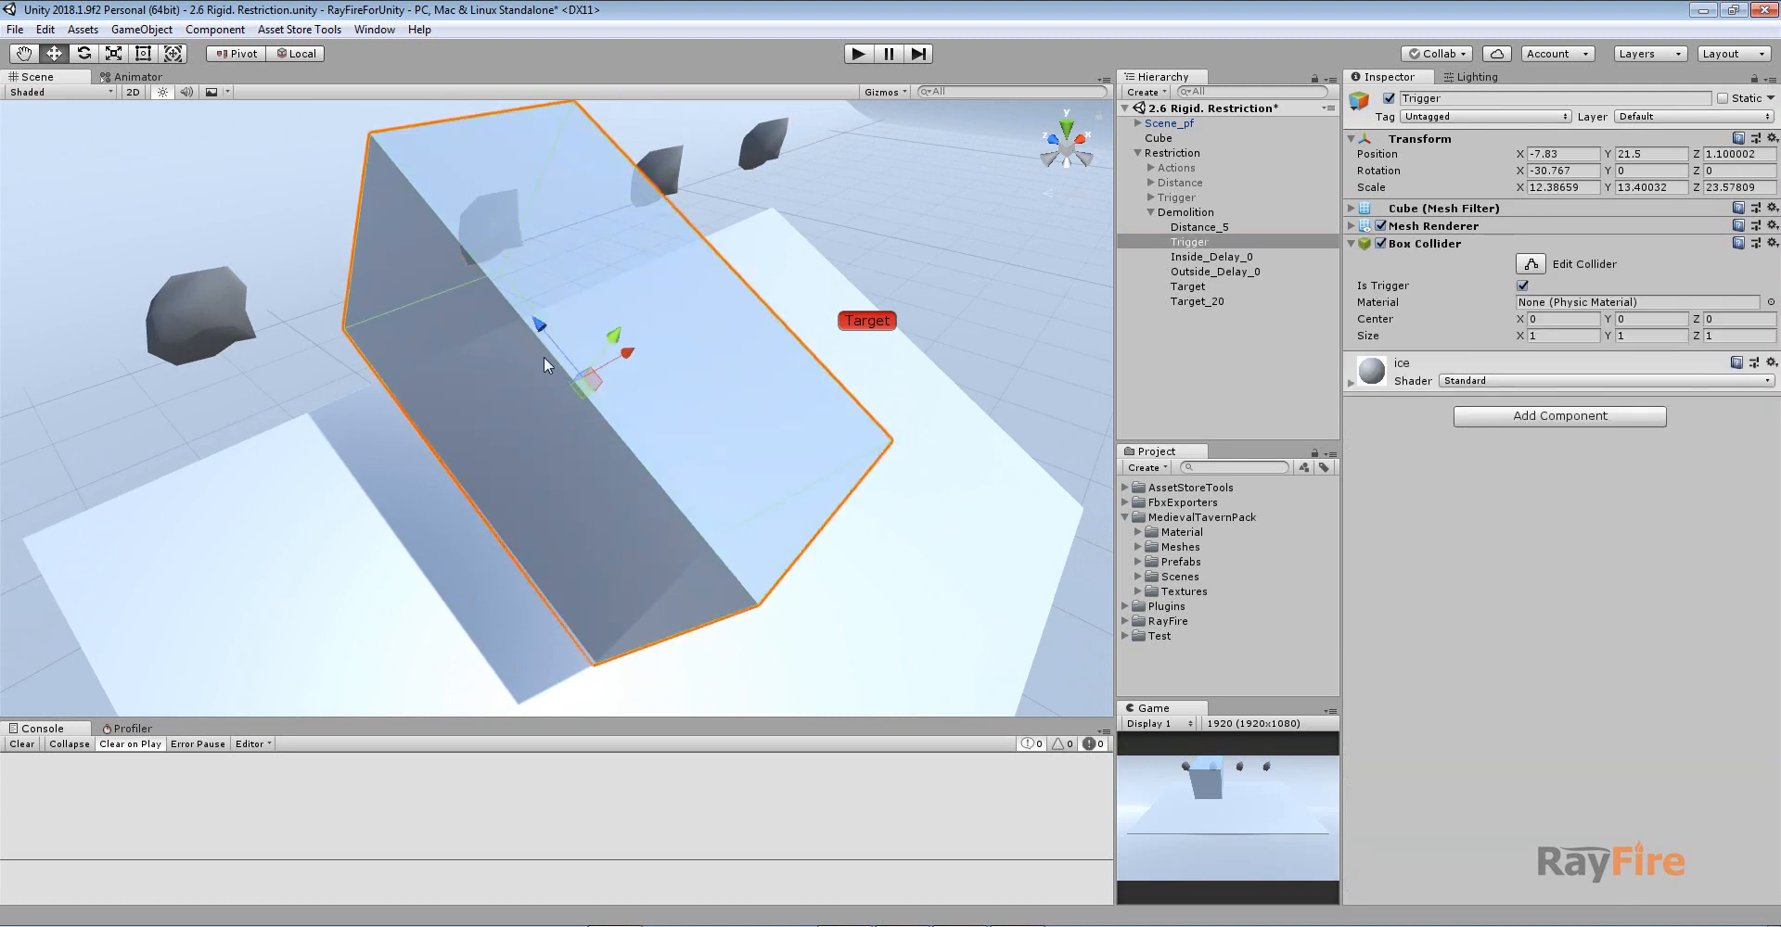
pyautogui.keyDown('alt'); pyautogui.moveTo(574, 419); pyautogui.dragTo(527, 330); pyautogui.keyUp('alt')
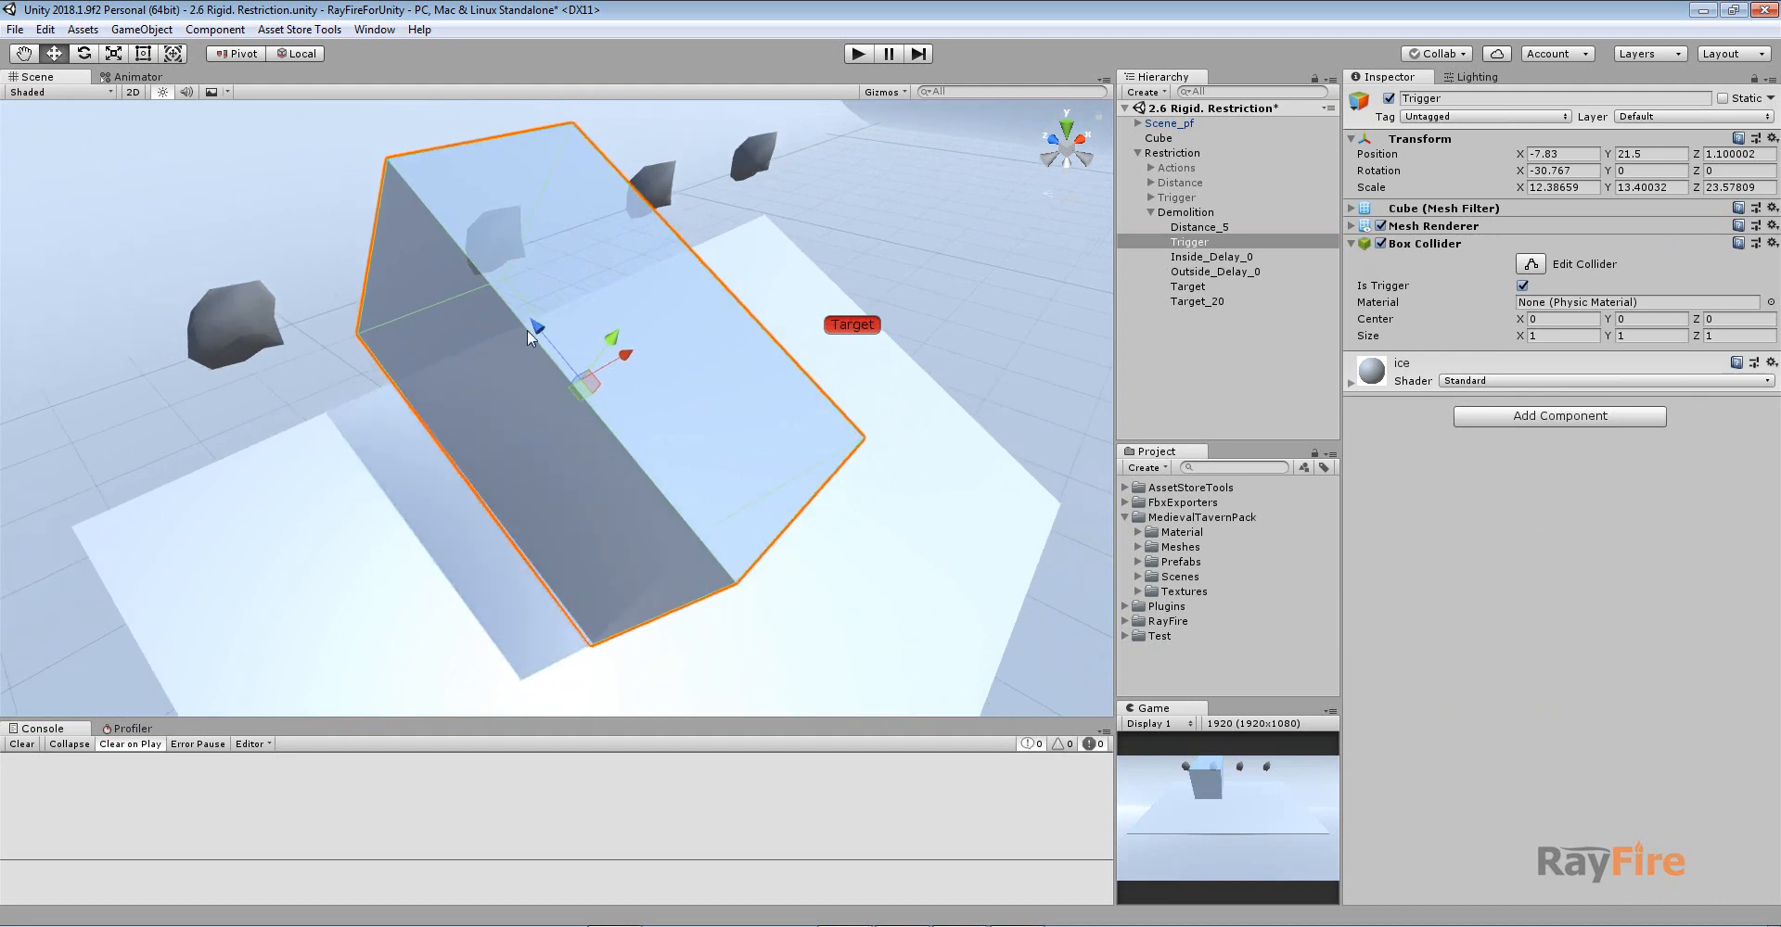
pyautogui.click(497, 247)
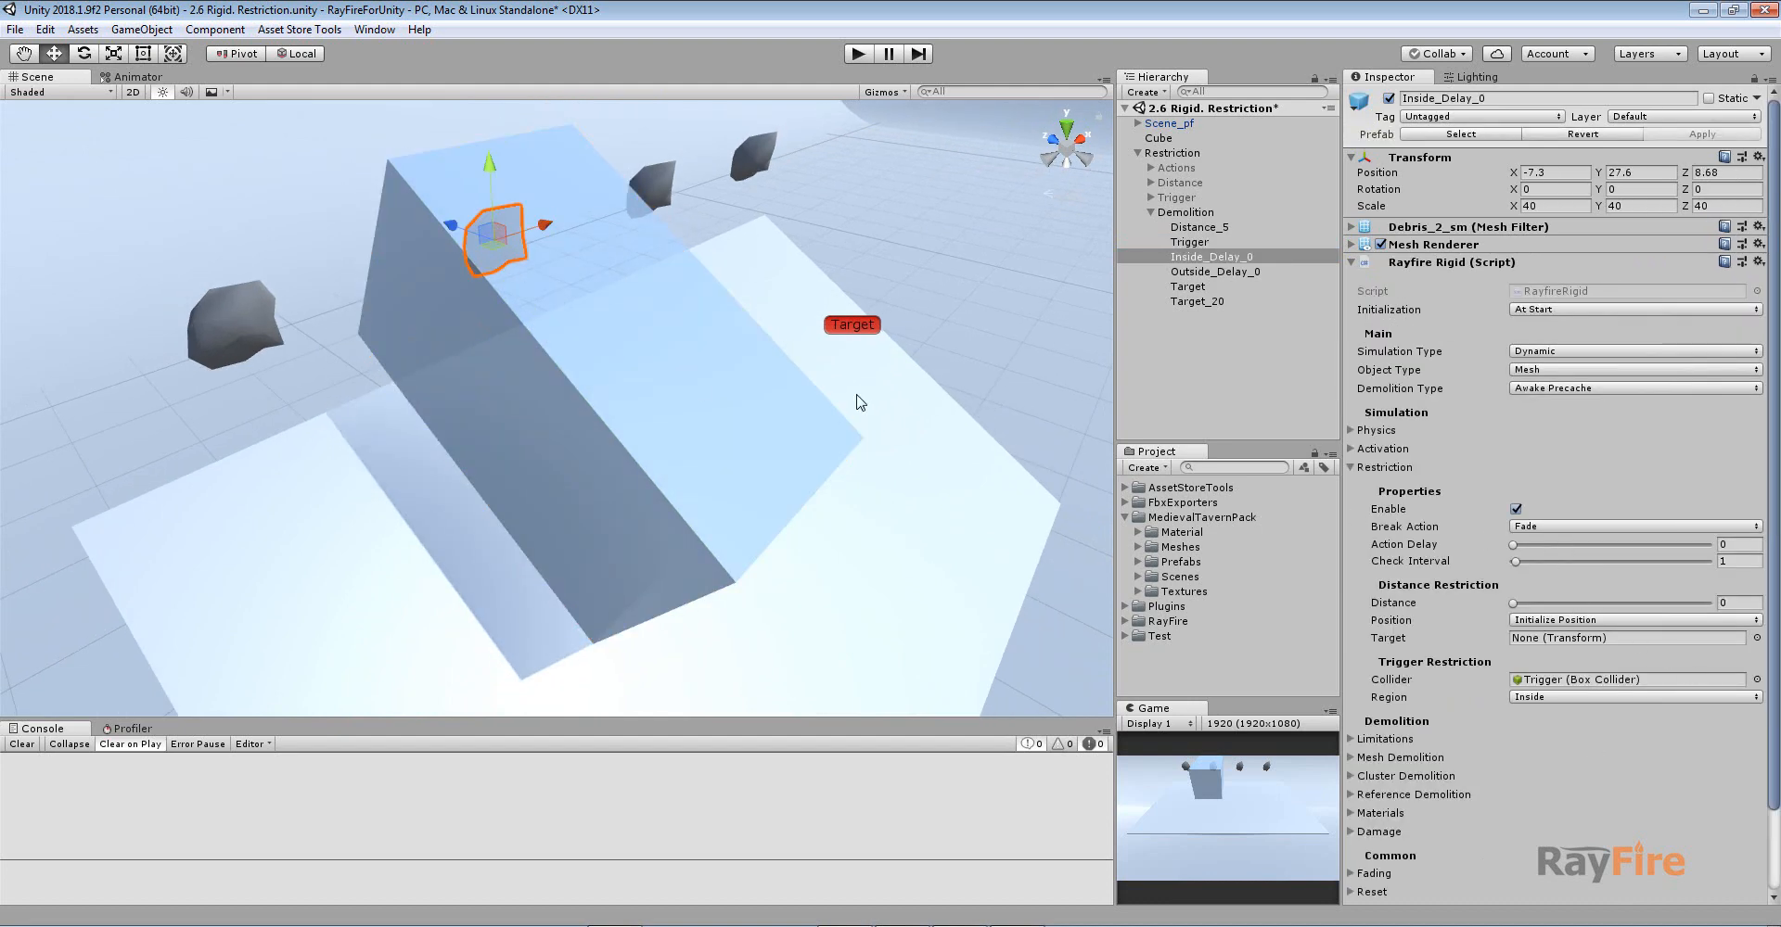
# Step: Select the Demolition group's Outside_Delay_0 and examine its trigger restriction settings and starting position relative to the Trigger box
pyautogui.keyDown('alt'); pyautogui.moveTo(861, 403); pyautogui.dragTo(779, 378); pyautogui.keyUp('alt')
pyautogui.click(800, 283)
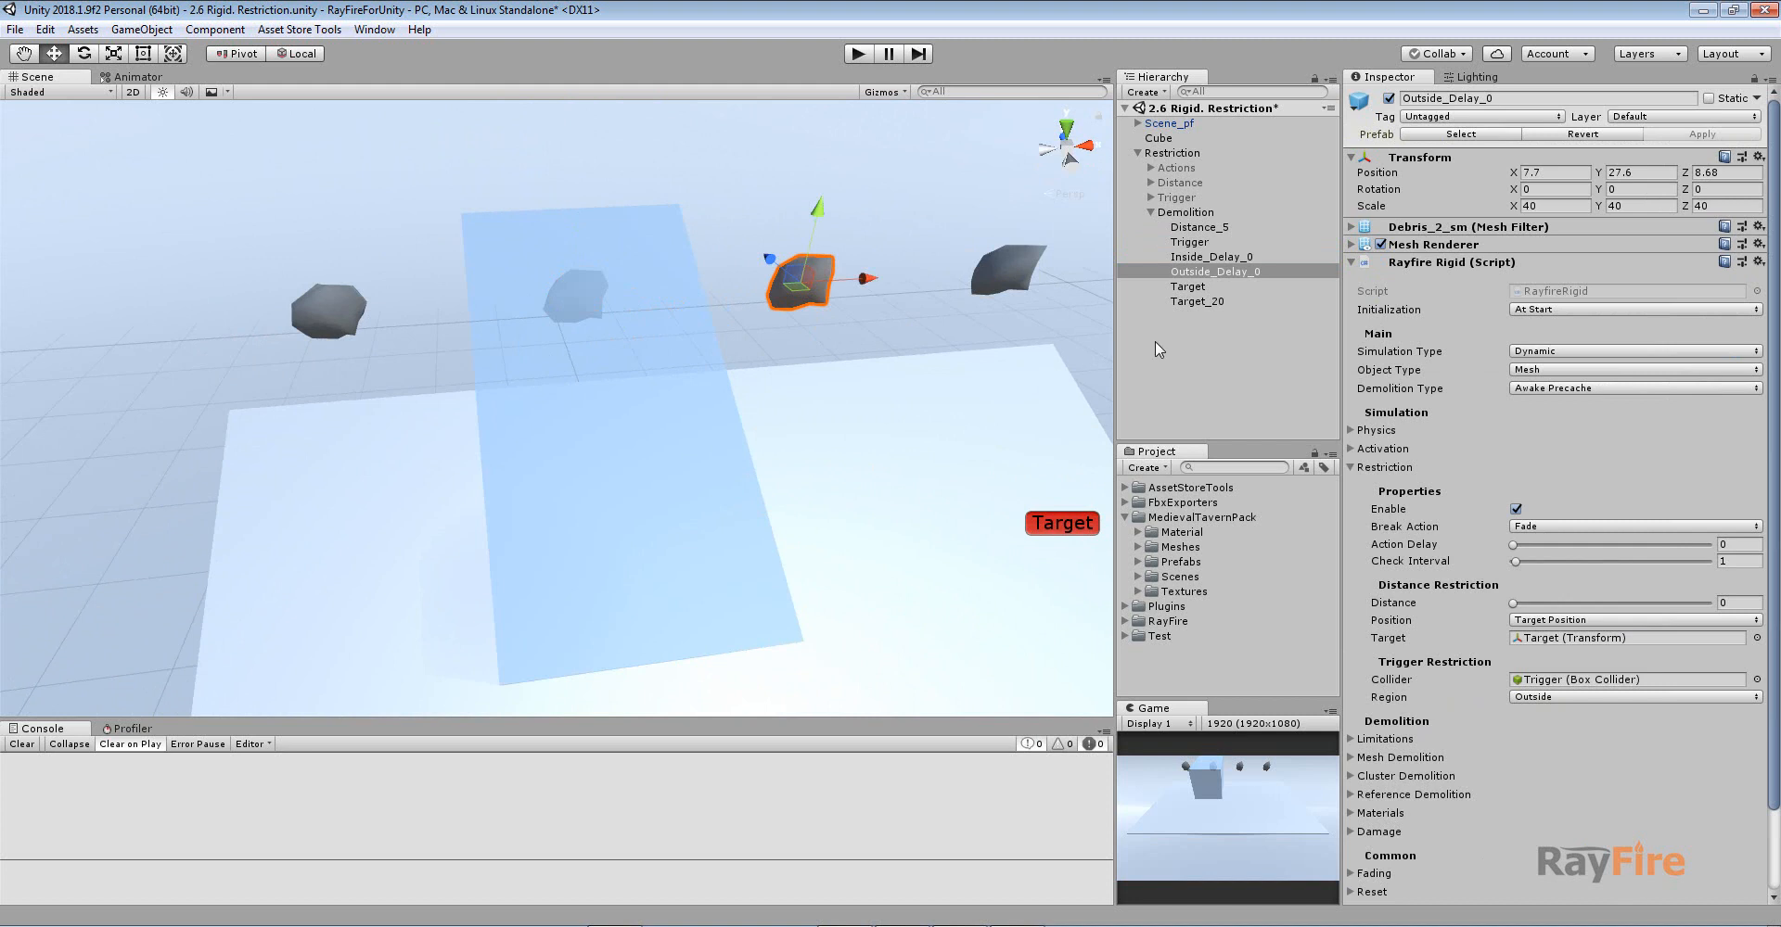
pyautogui.moveTo(857, 344); pyautogui.dragTo(598, 352, button='middle')
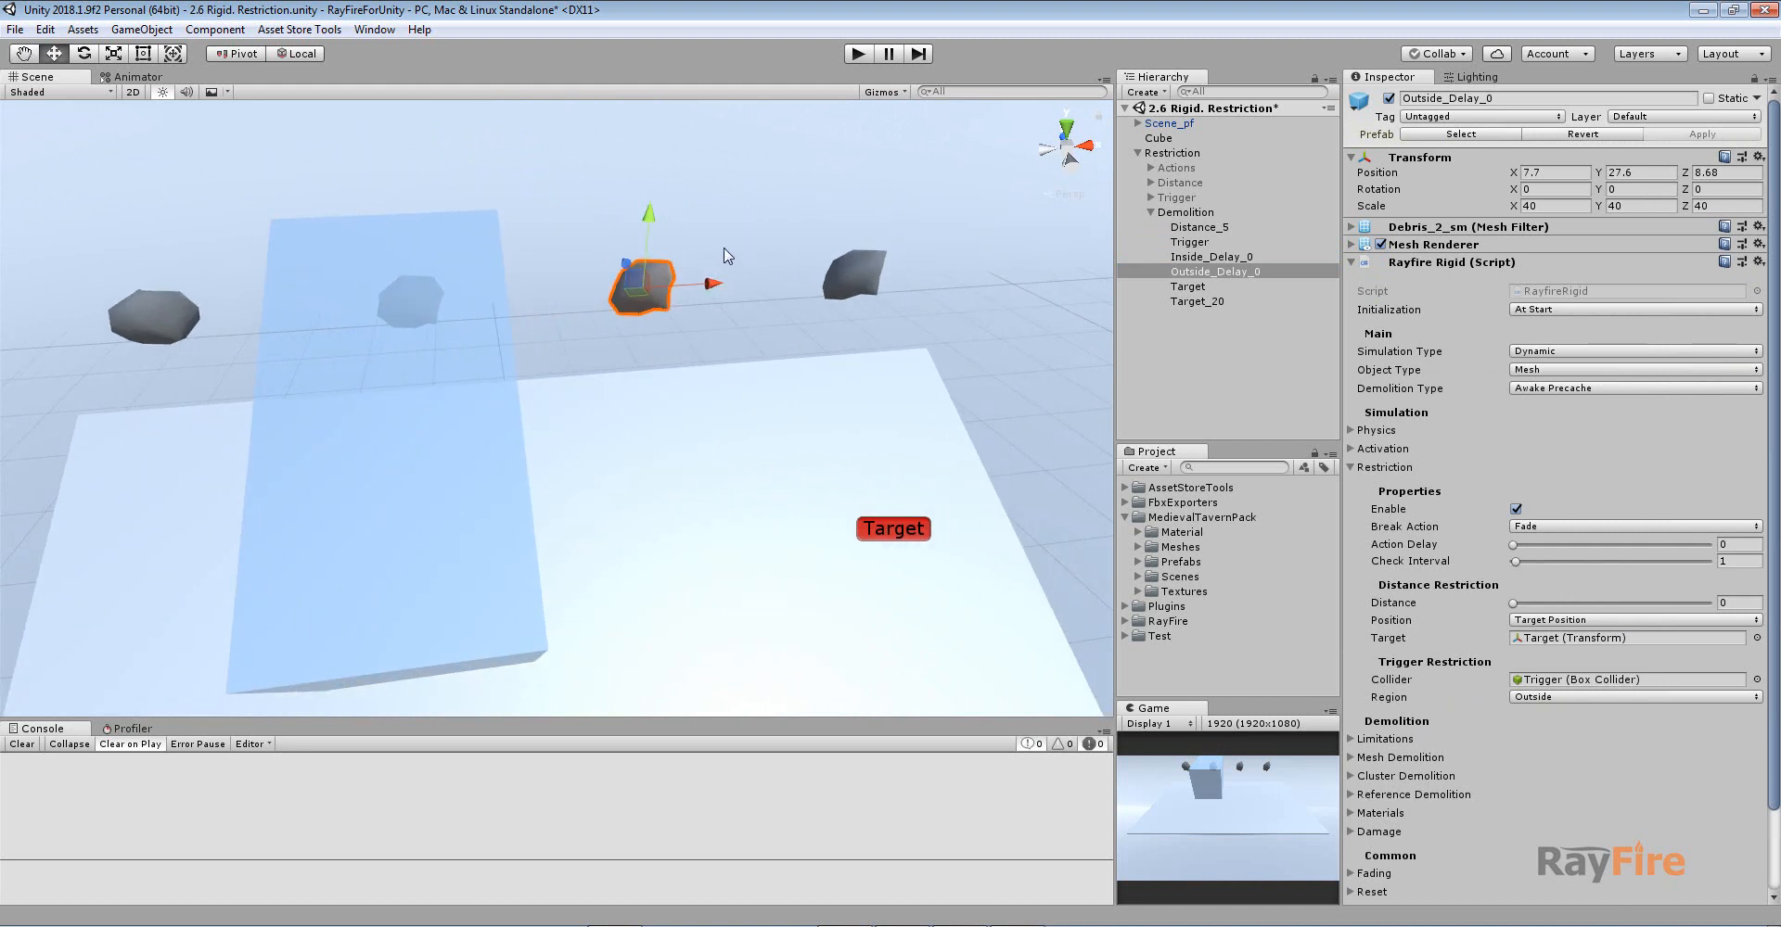
pyautogui.click(726, 256)
pyautogui.click(639, 312)
pyautogui.scroll(-2, 783, 529)
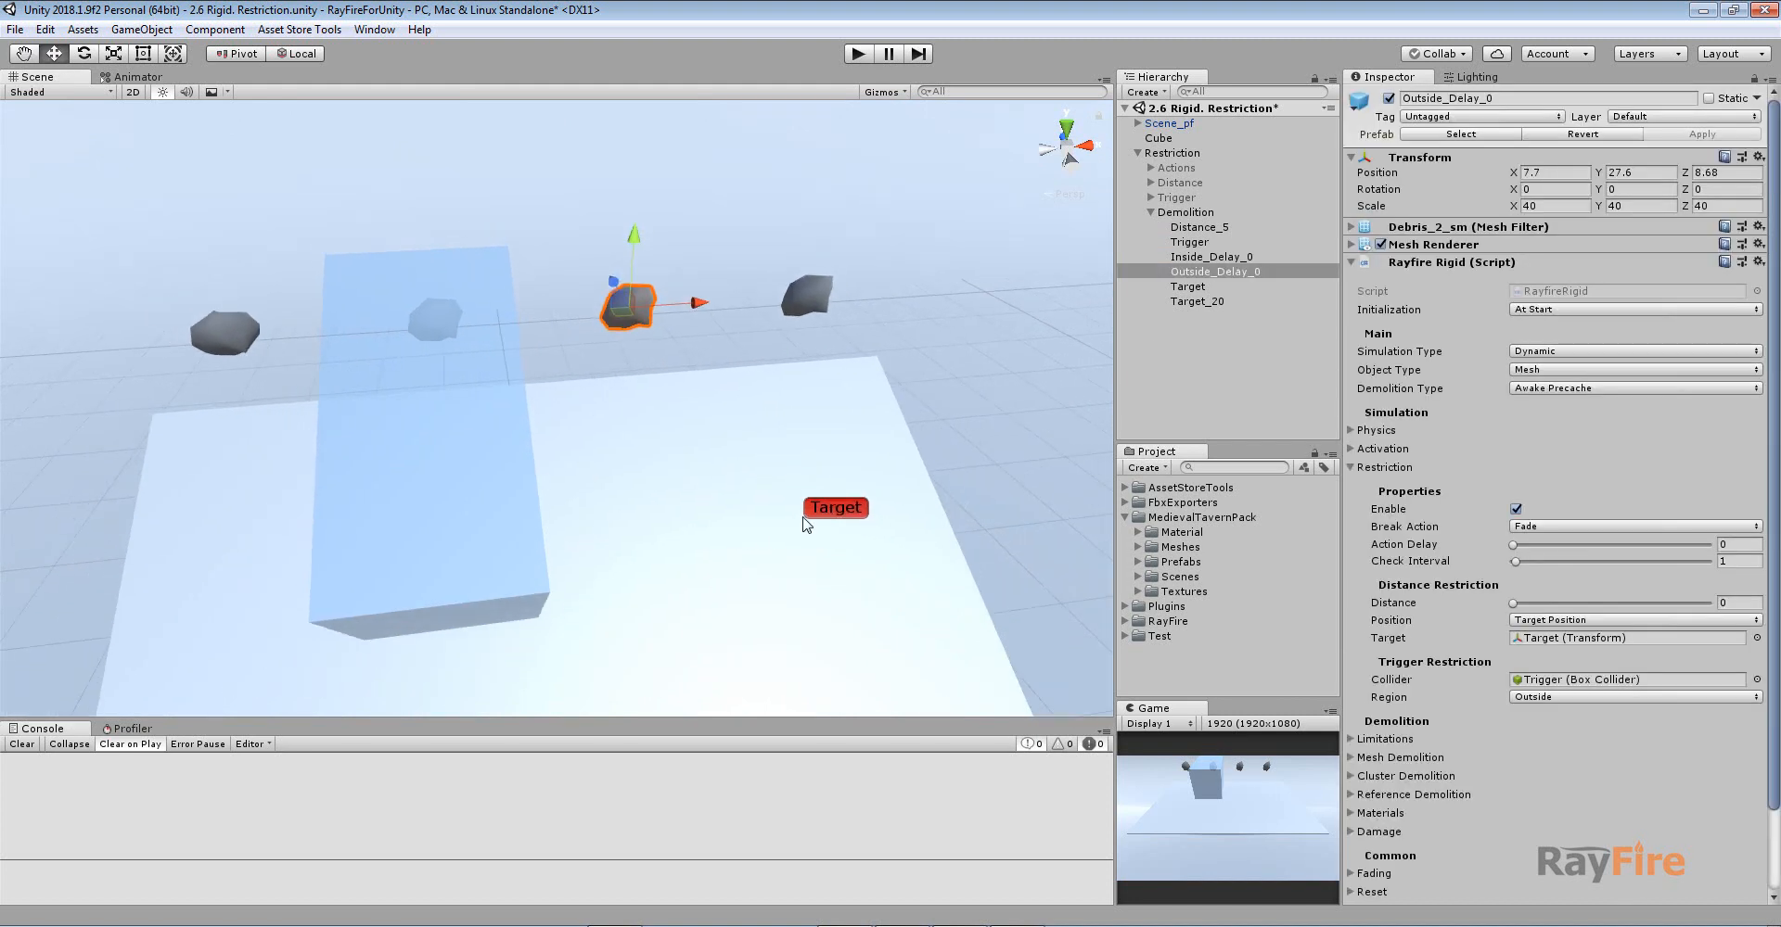
pyautogui.keyDown('alt'); pyautogui.moveTo(843, 243); pyautogui.dragTo(845, 299); pyautogui.keyUp('alt')
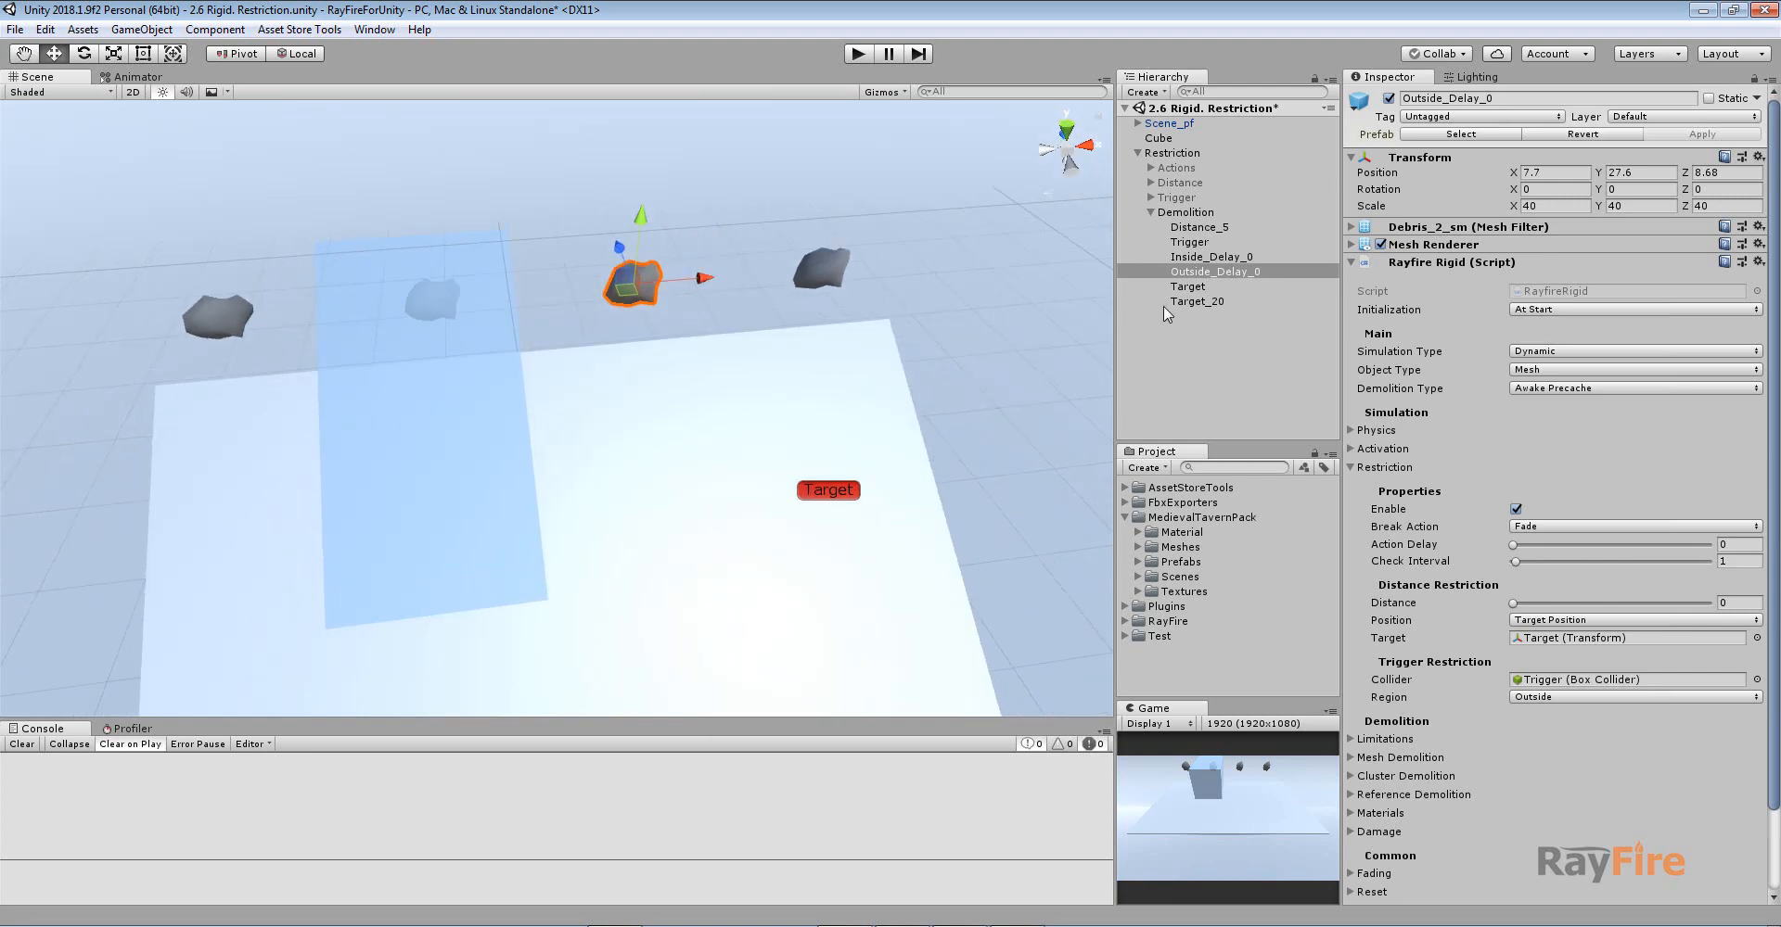
# Step: Locate the Trigger box assigned as Outside_Delay_0's restriction collider and compare it with the rock's position
pyautogui.click(1584, 680)
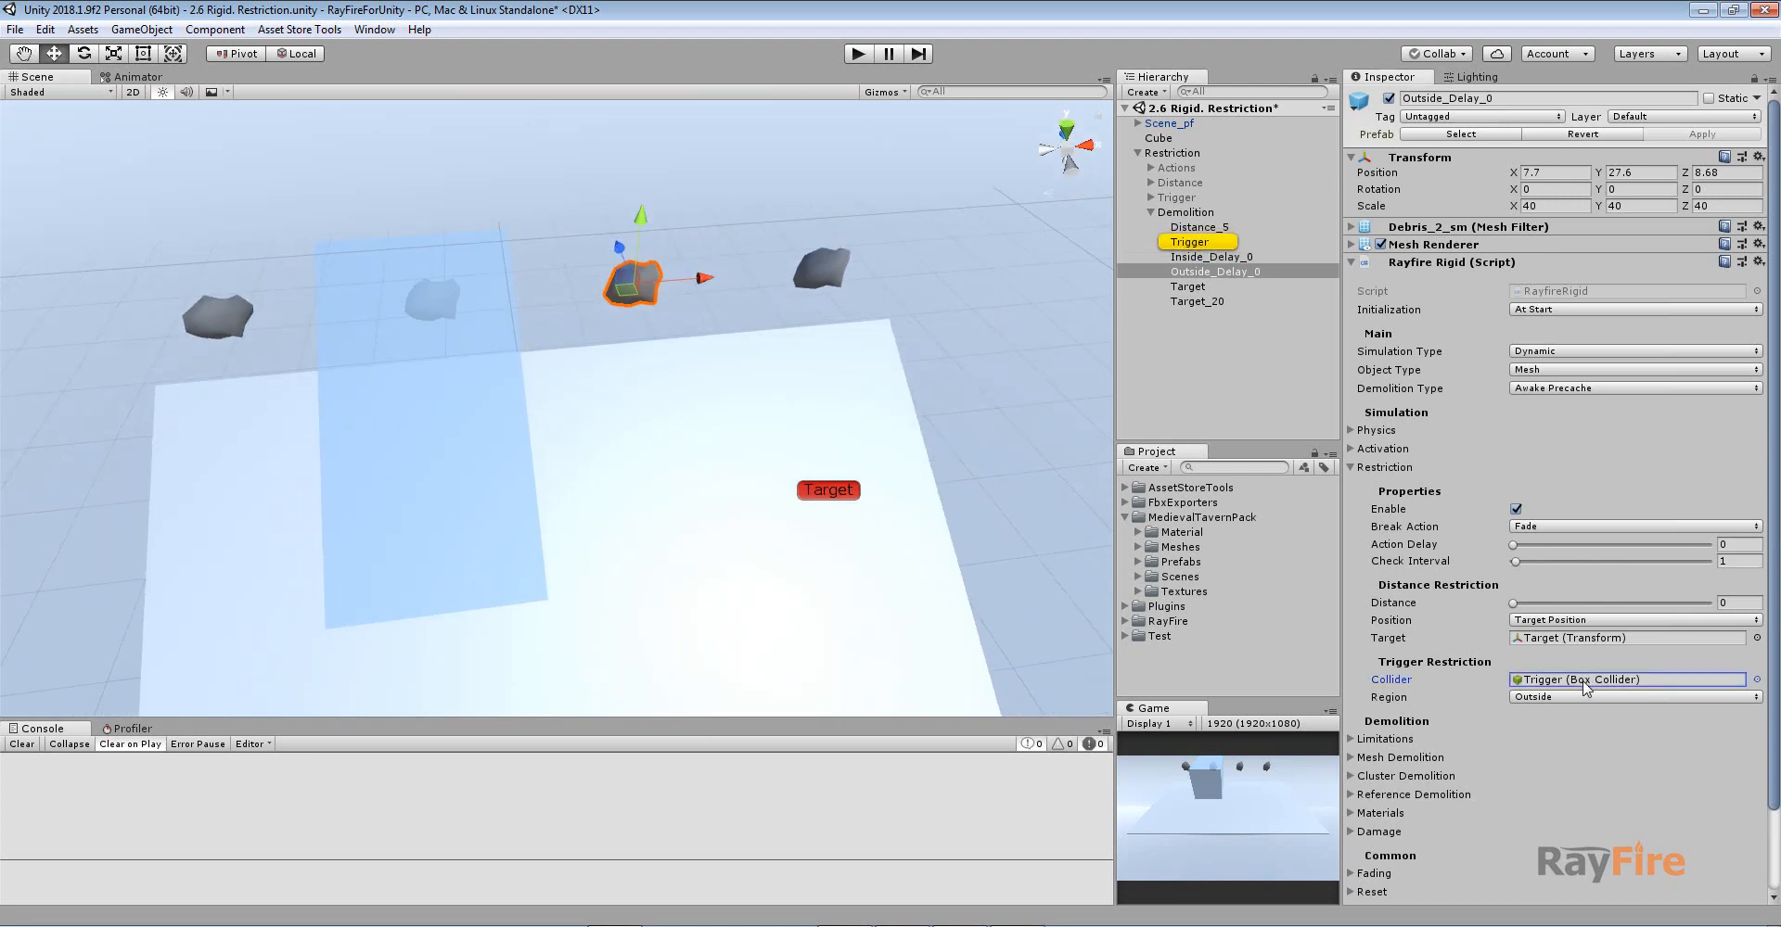
pyautogui.click(415, 400)
pyautogui.click(658, 288)
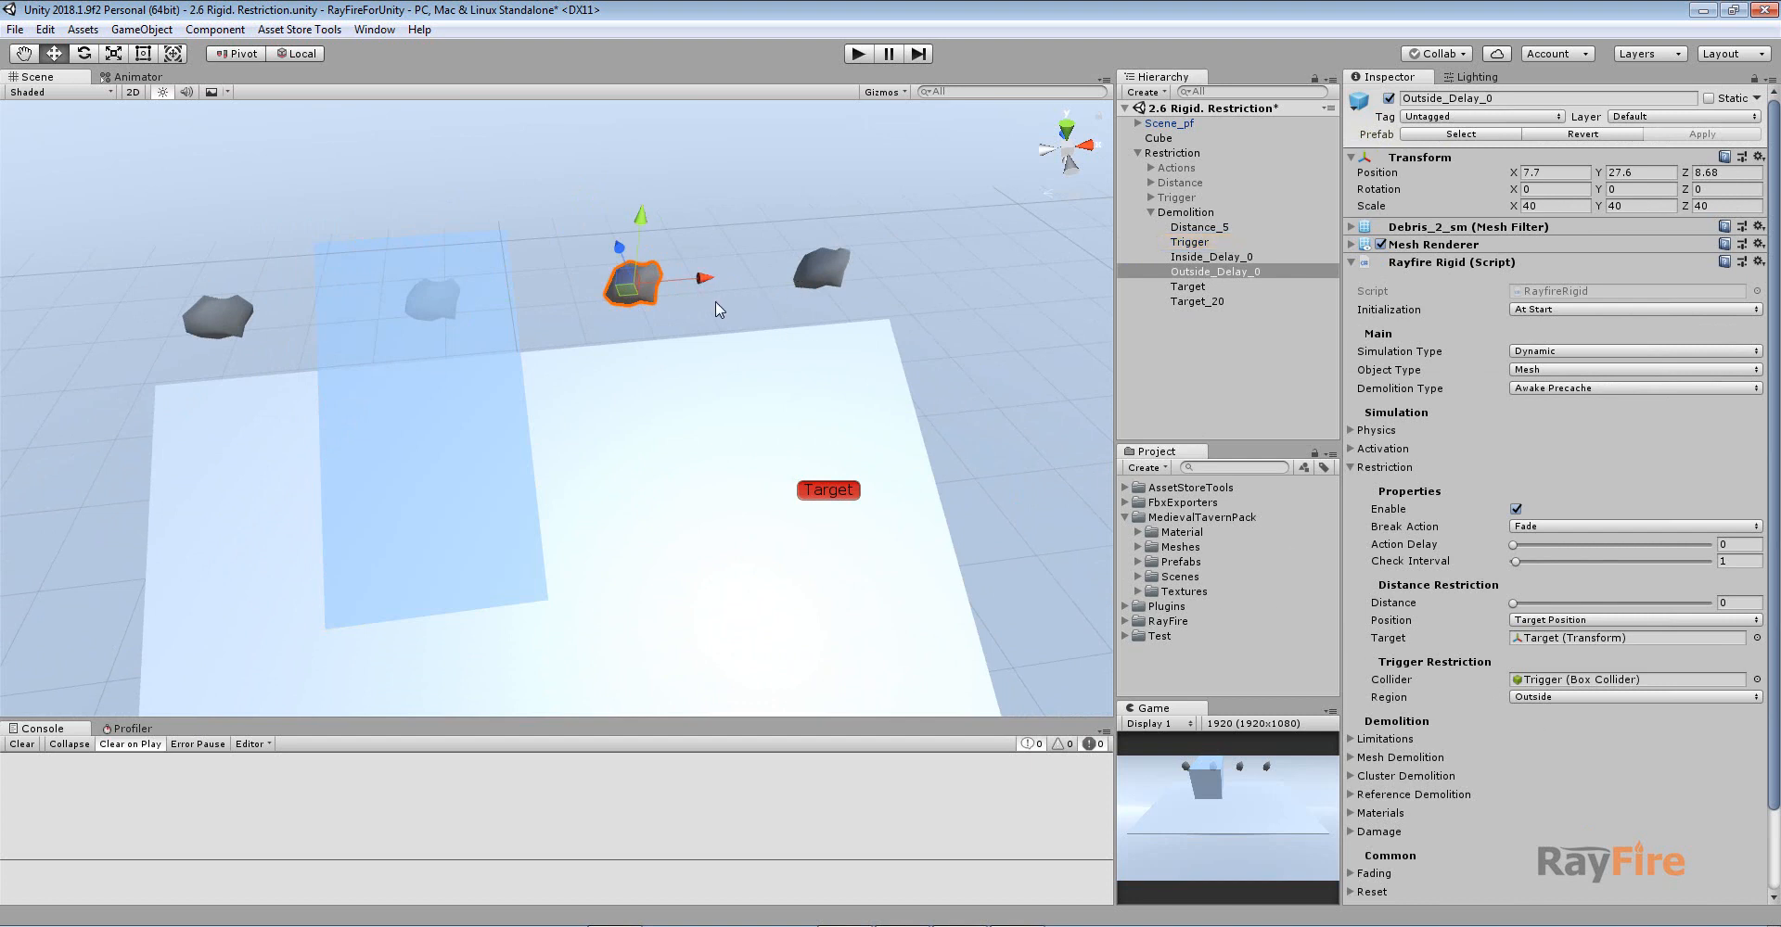
# Step: Check Target_20's distance restriction settings and inspect the placement of the Target object it refers to
pyautogui.click(809, 270)
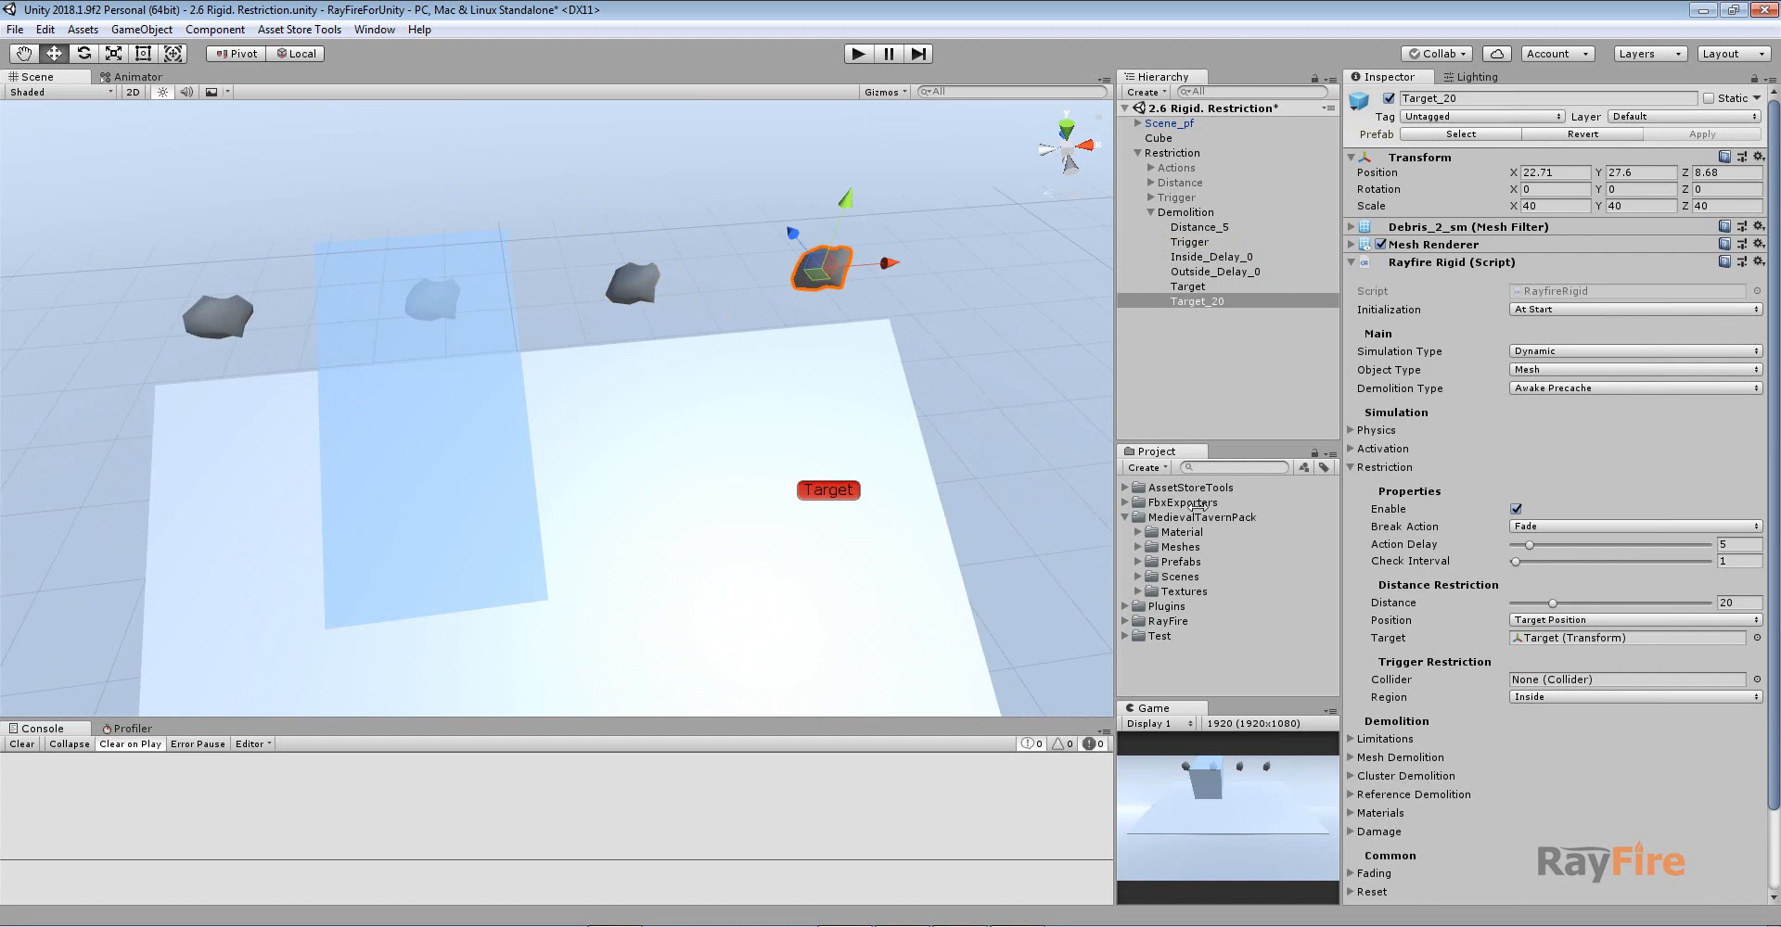
pyautogui.click(825, 493)
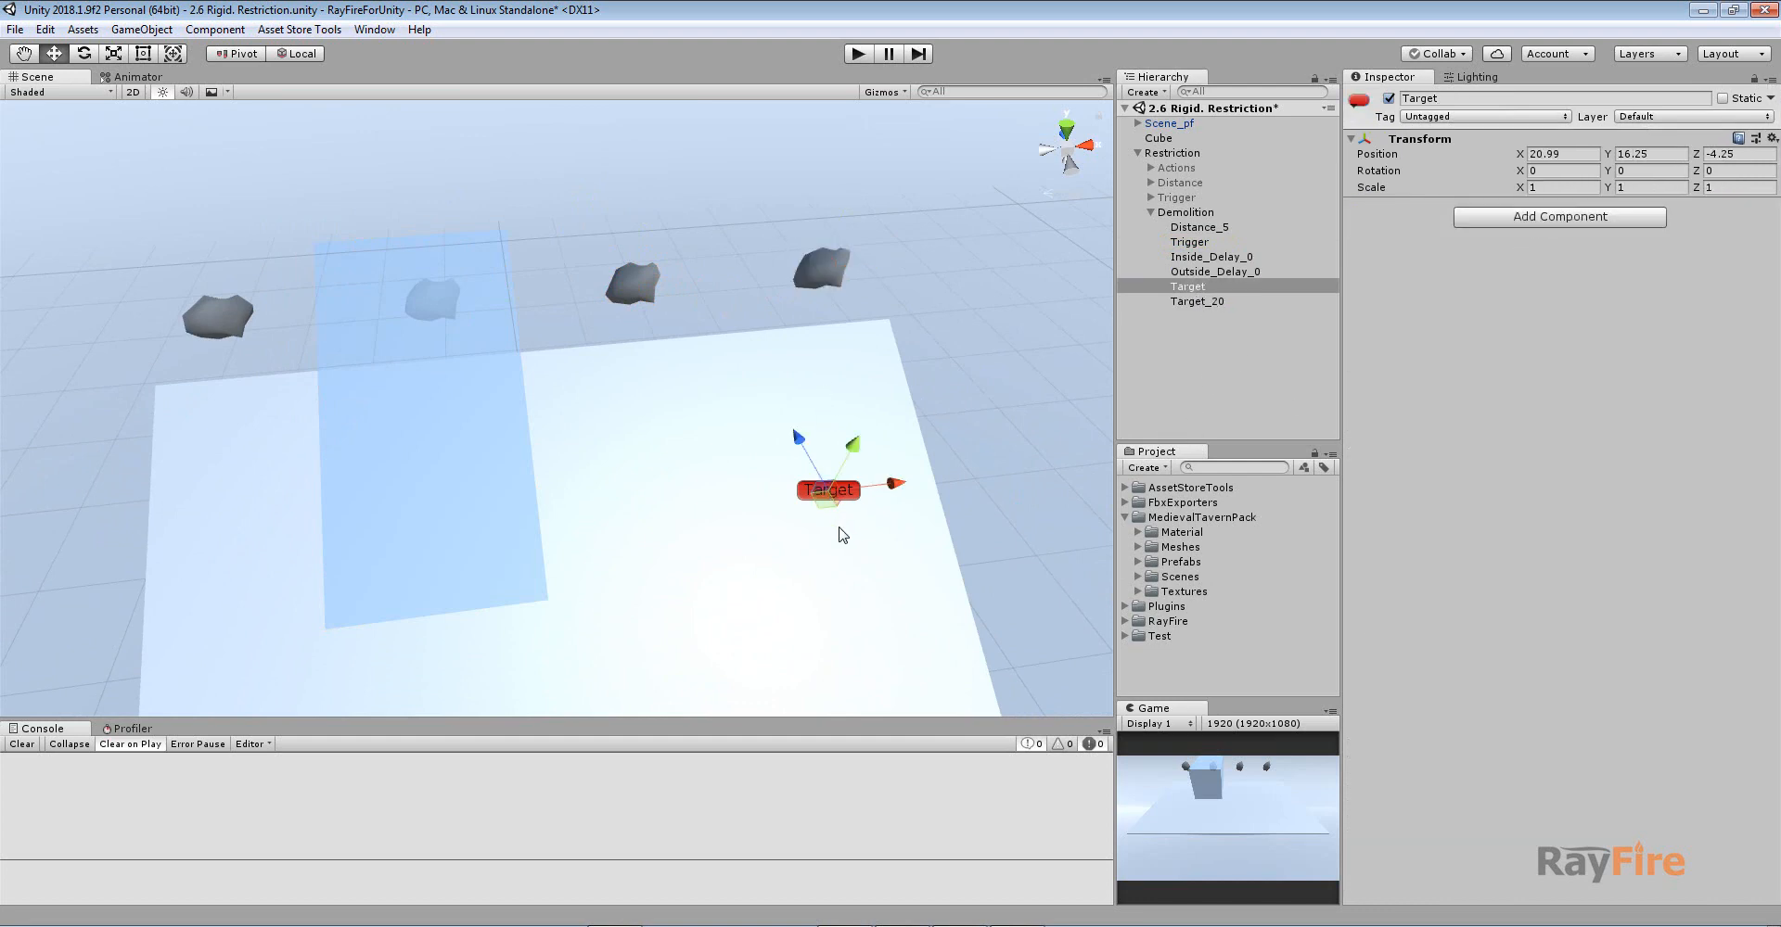
pyautogui.keyDown('alt'); pyautogui.moveTo(838, 529); pyautogui.dragTo(934, 358); pyautogui.keyUp('alt')
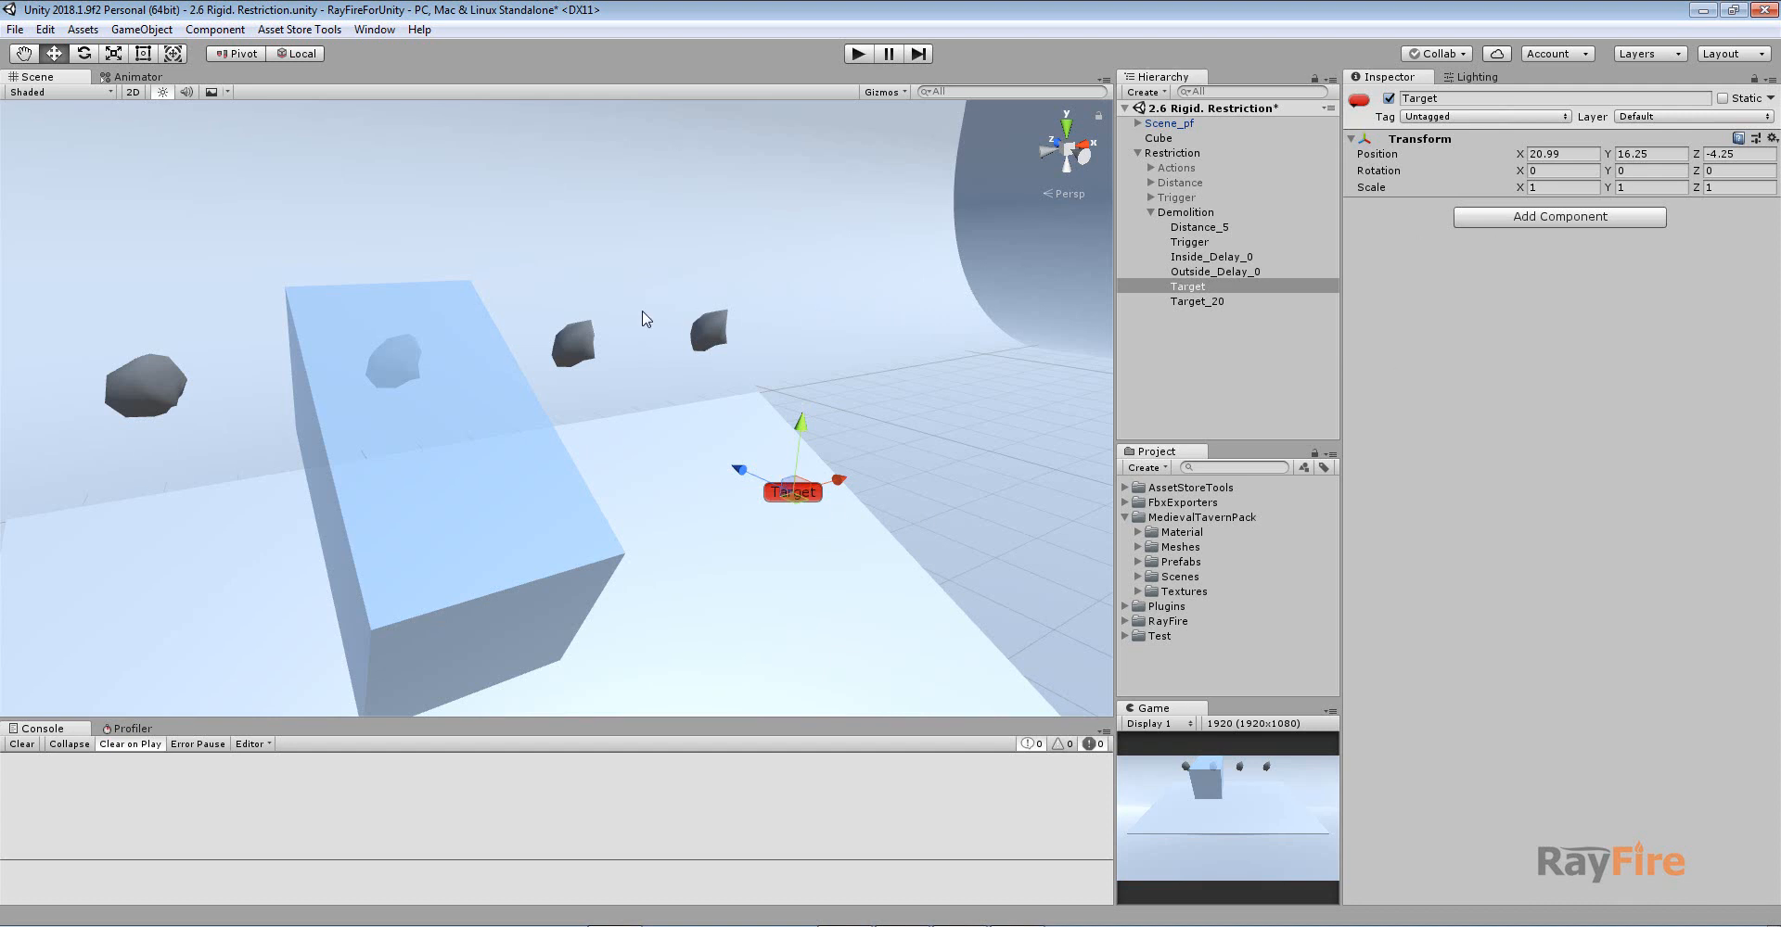
pyautogui.keyDown('alt'); pyautogui.moveTo(646, 319); pyautogui.dragTo(835, 195); pyautogui.keyUp('alt')
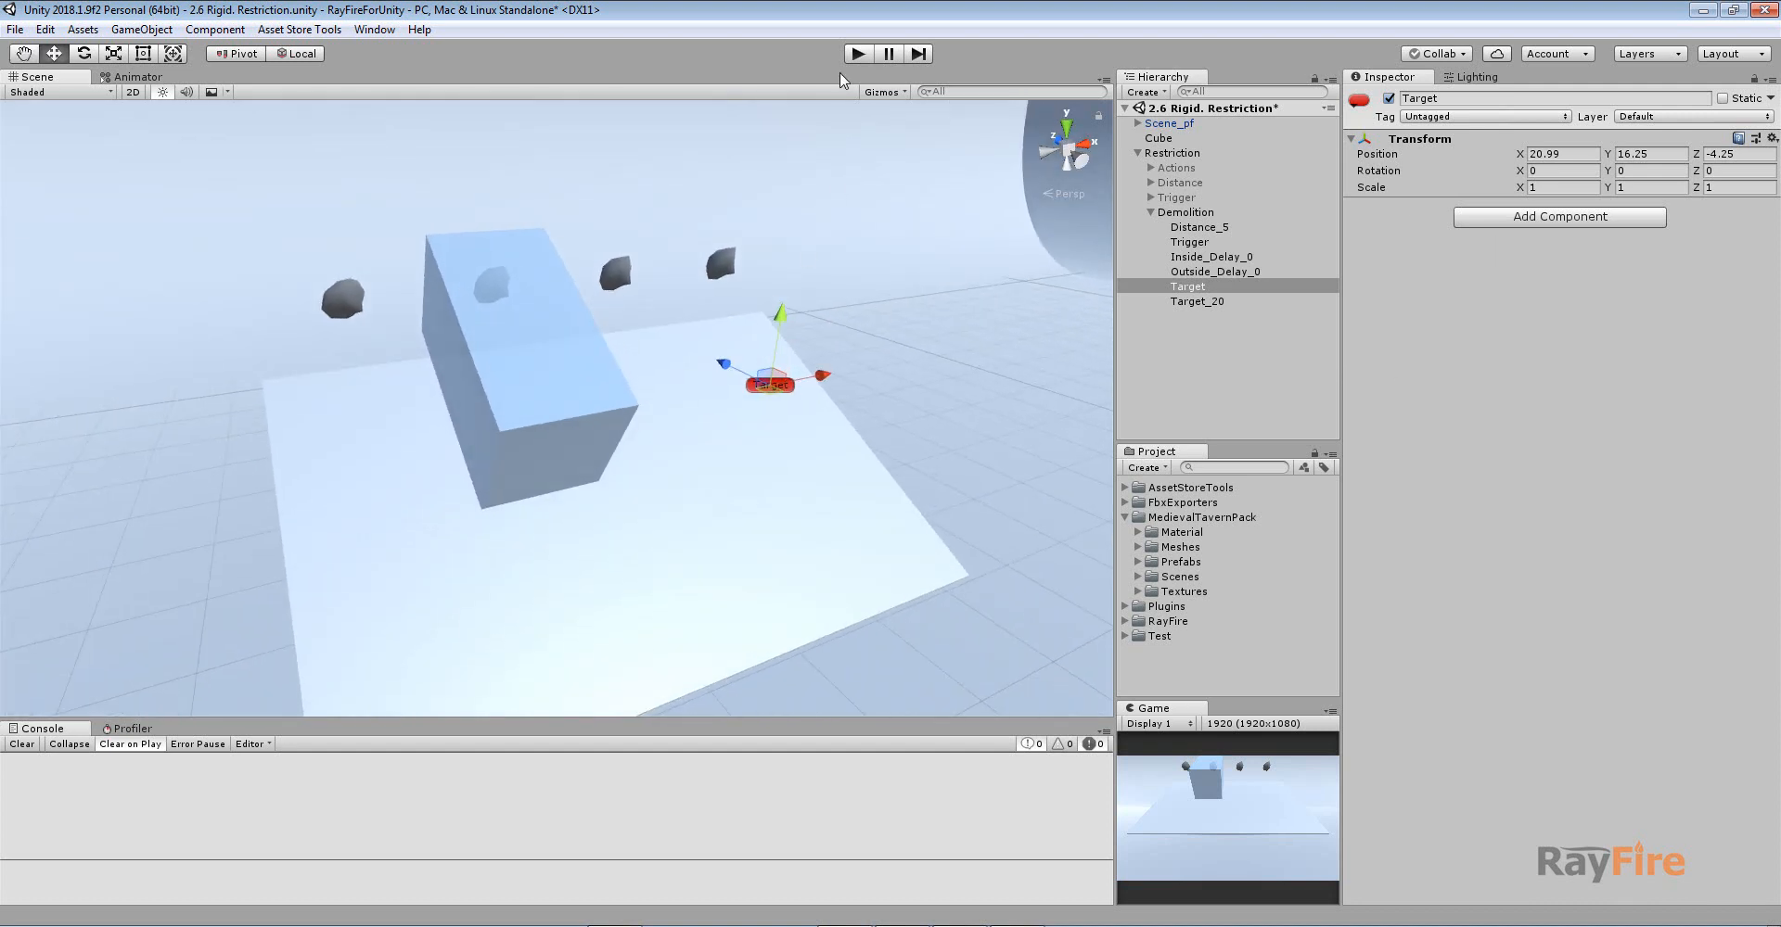
# Step: Run the simulation and watch how the Distance_5 rock's fragments behave on the ground
pyautogui.click(859, 56)
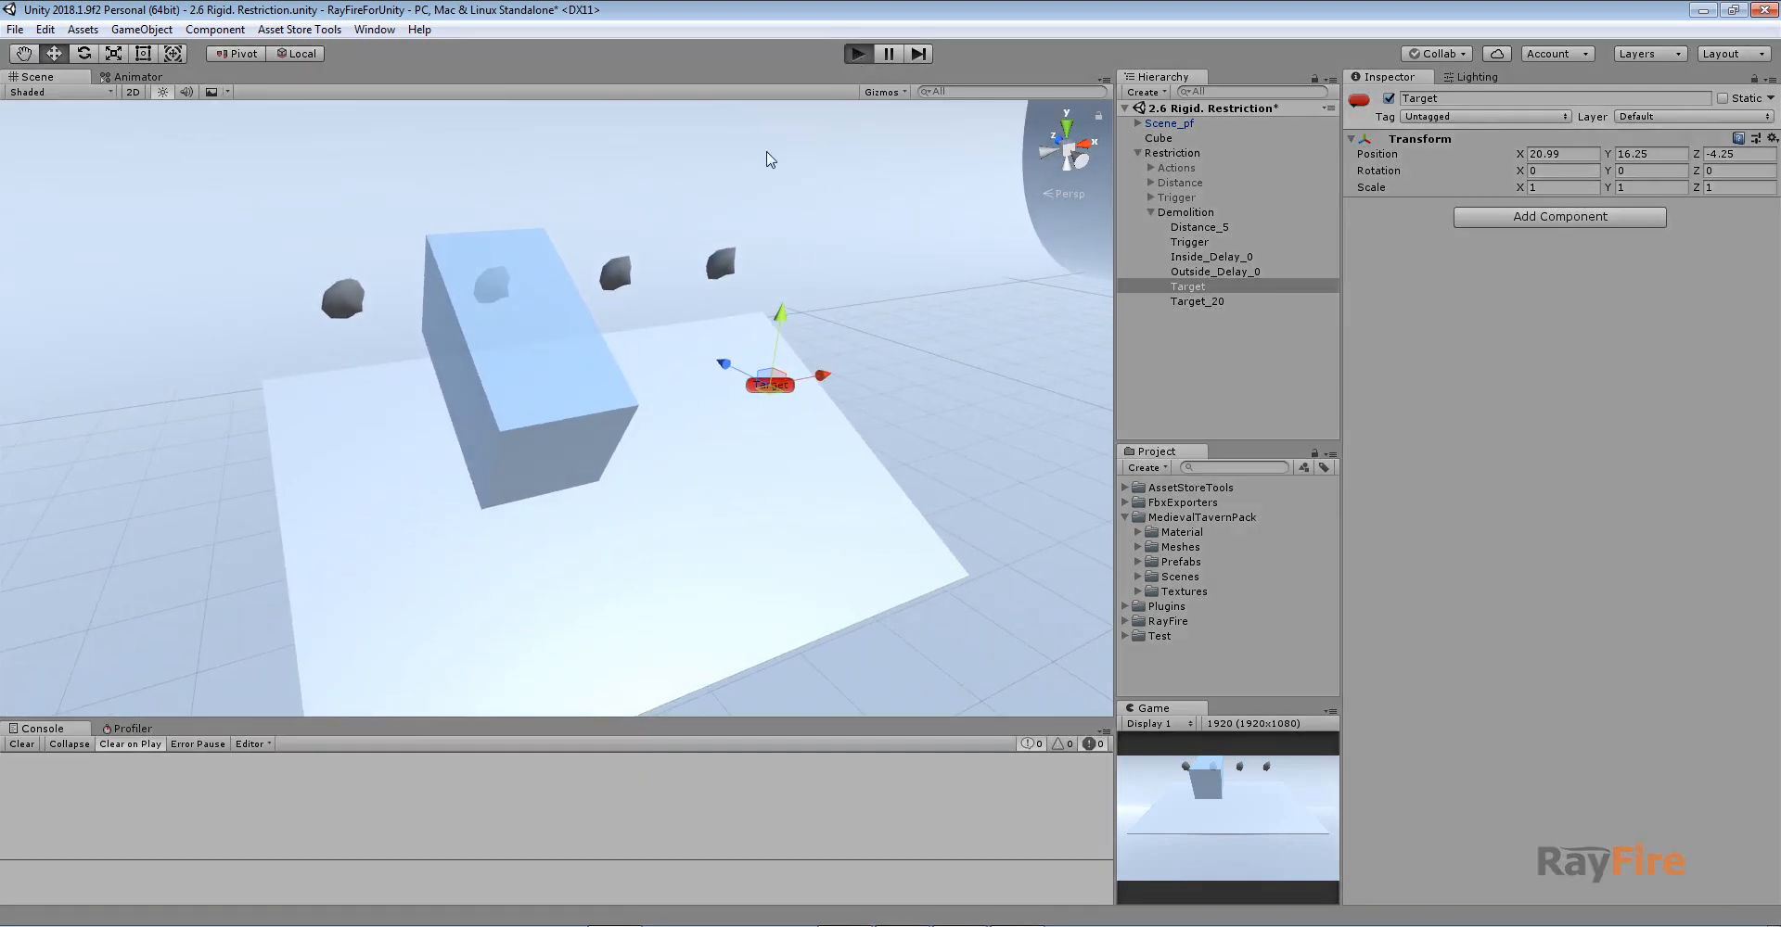
pyautogui.click(342, 308)
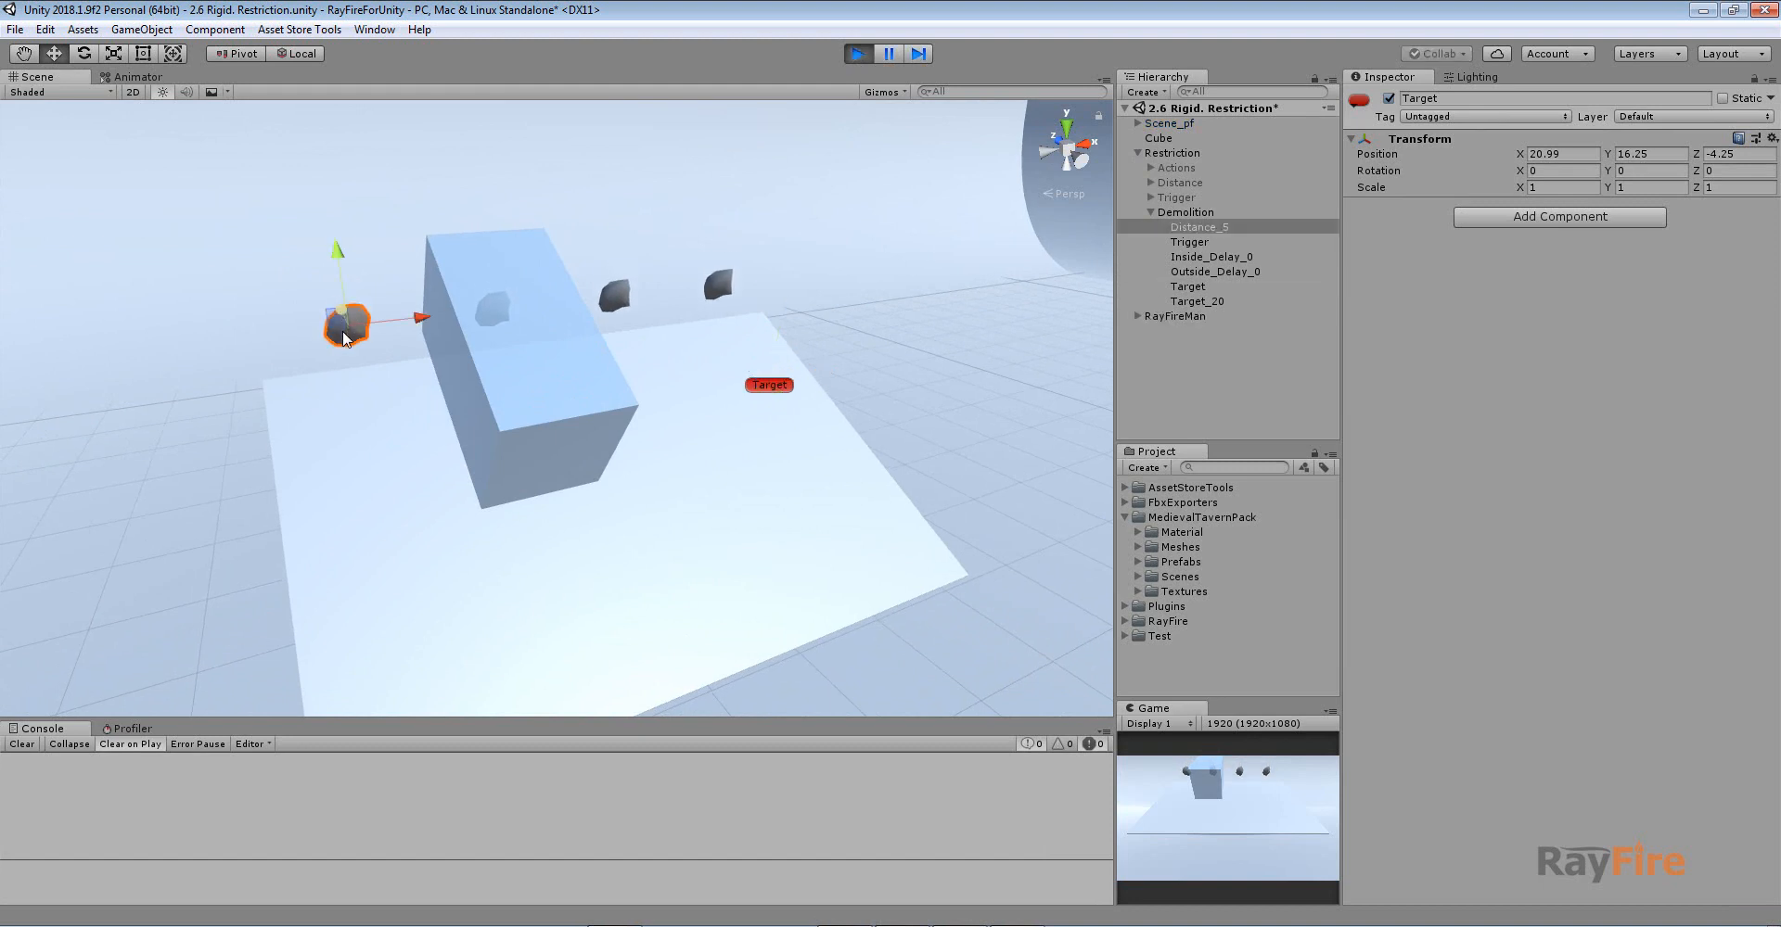
pyautogui.click(381, 404)
pyautogui.scroll(2, 379, 449)
pyautogui.keyDown('alt'); pyautogui.moveTo(353, 477); pyautogui.dragTo(490, 524); pyautogui.keyUp('alt')
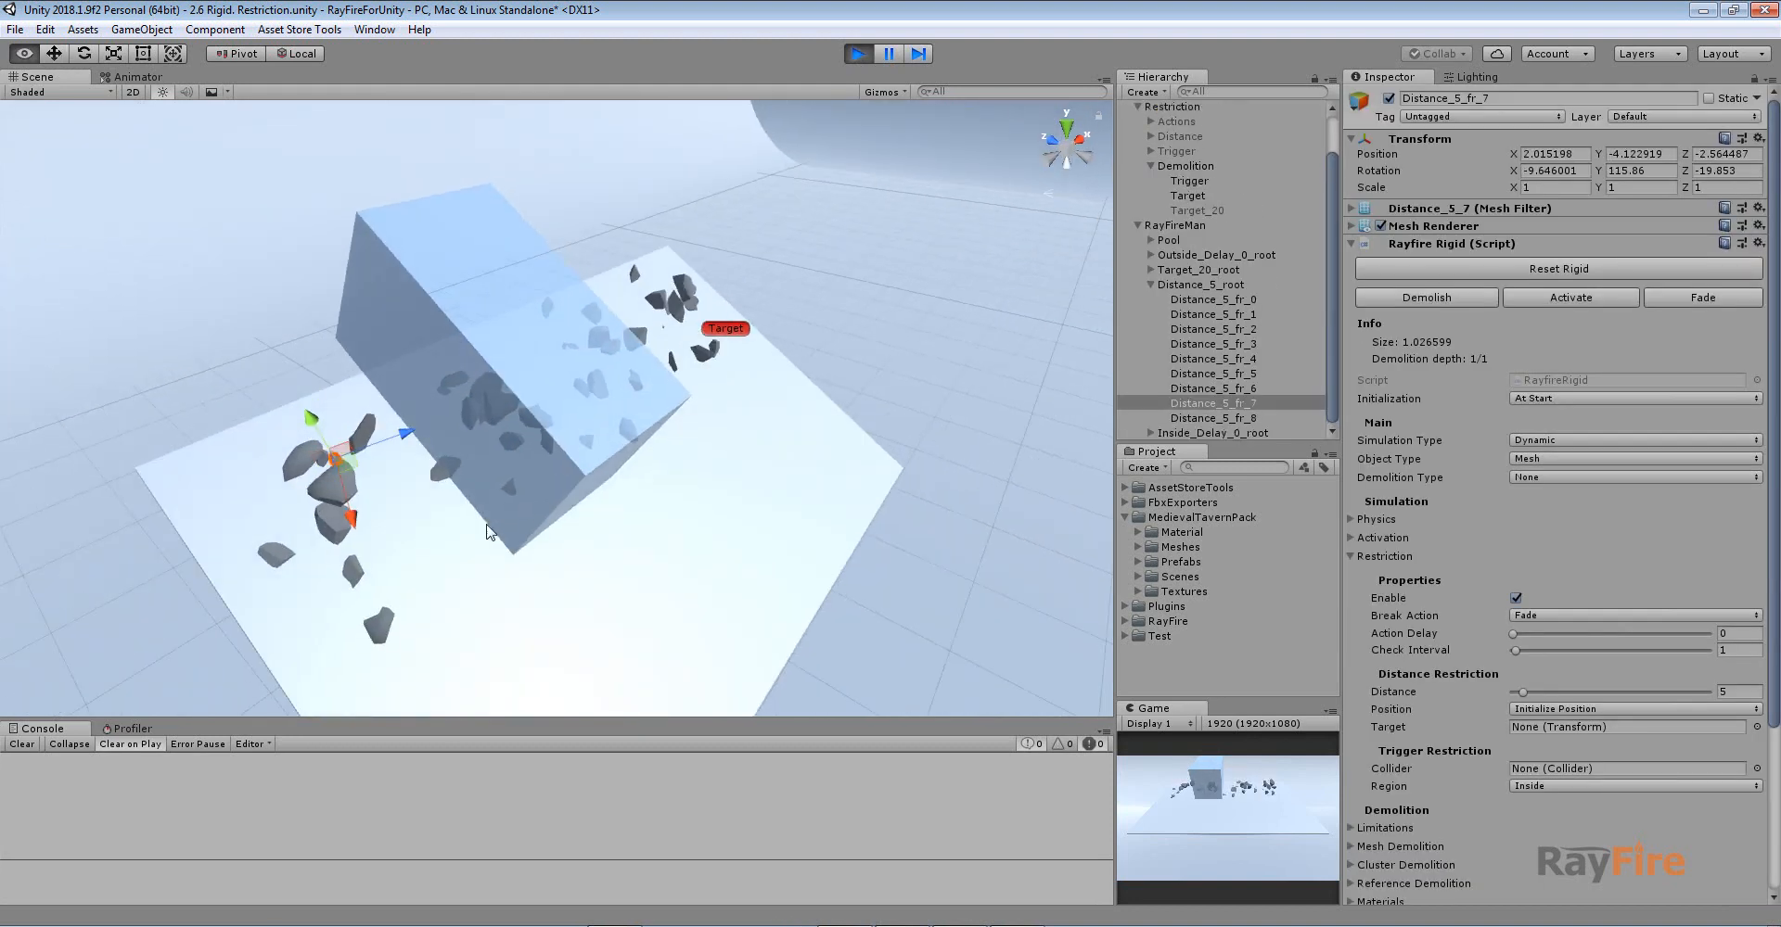
pyautogui.scroll(-3, 441, 560)
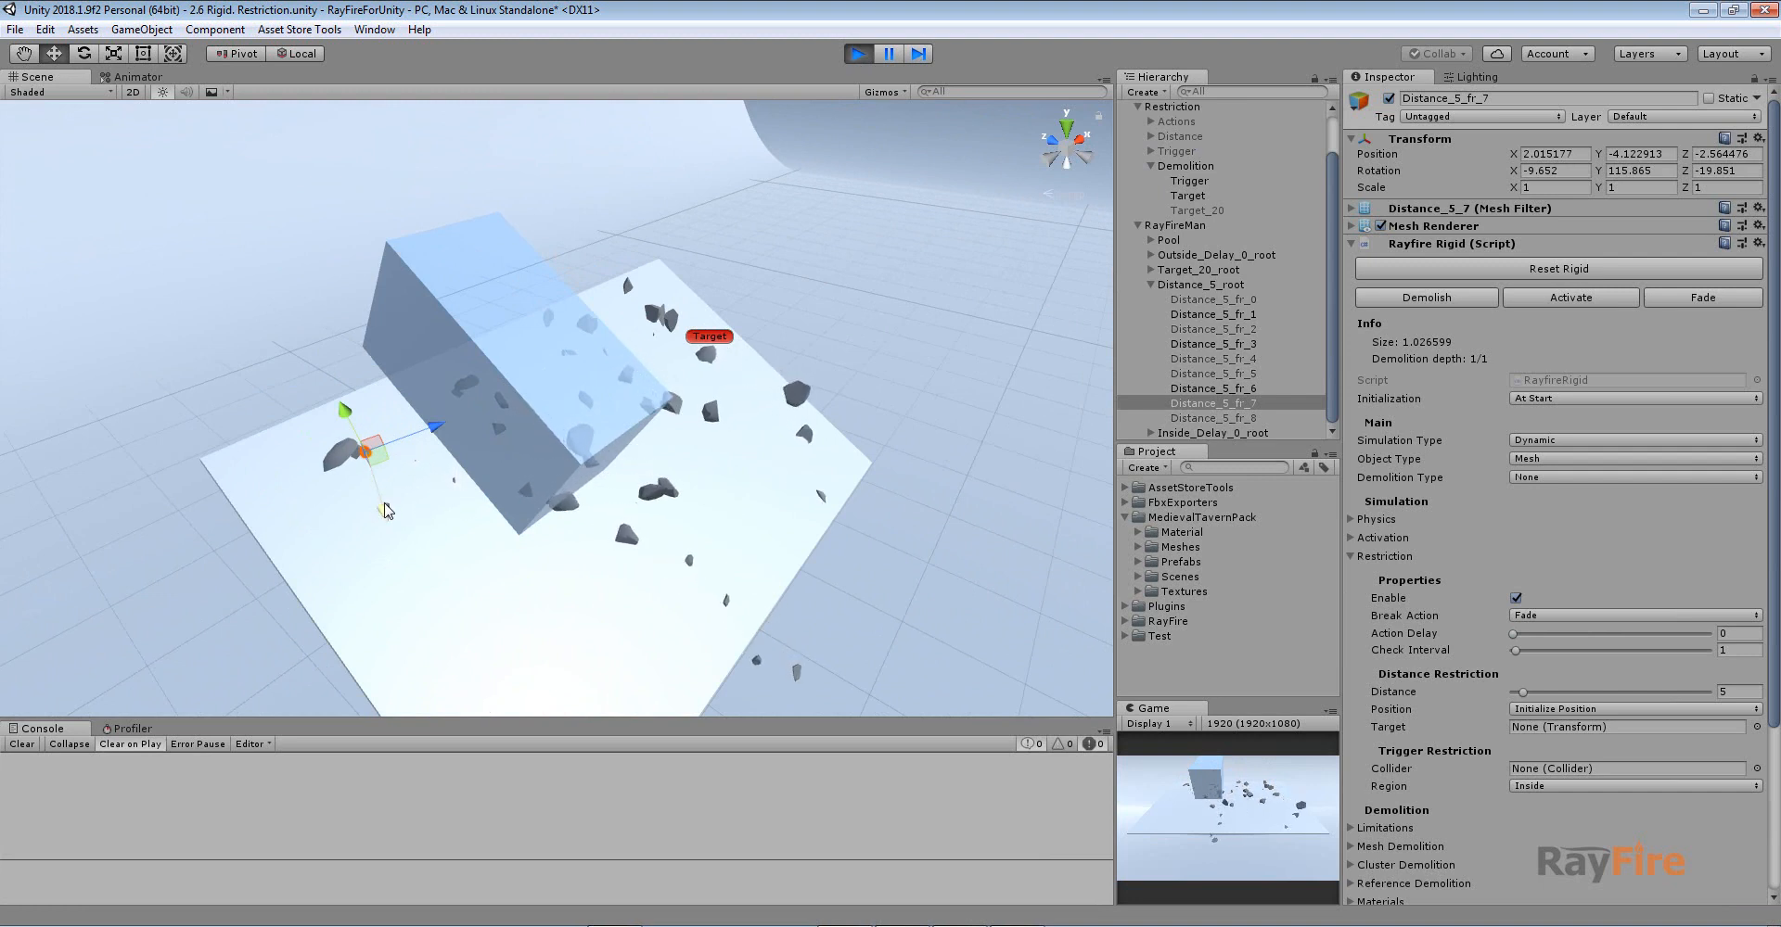
pyautogui.scroll(4, 308, 475)
pyautogui.moveTo(230, 471); pyautogui.dragTo(343, 405, button='middle')
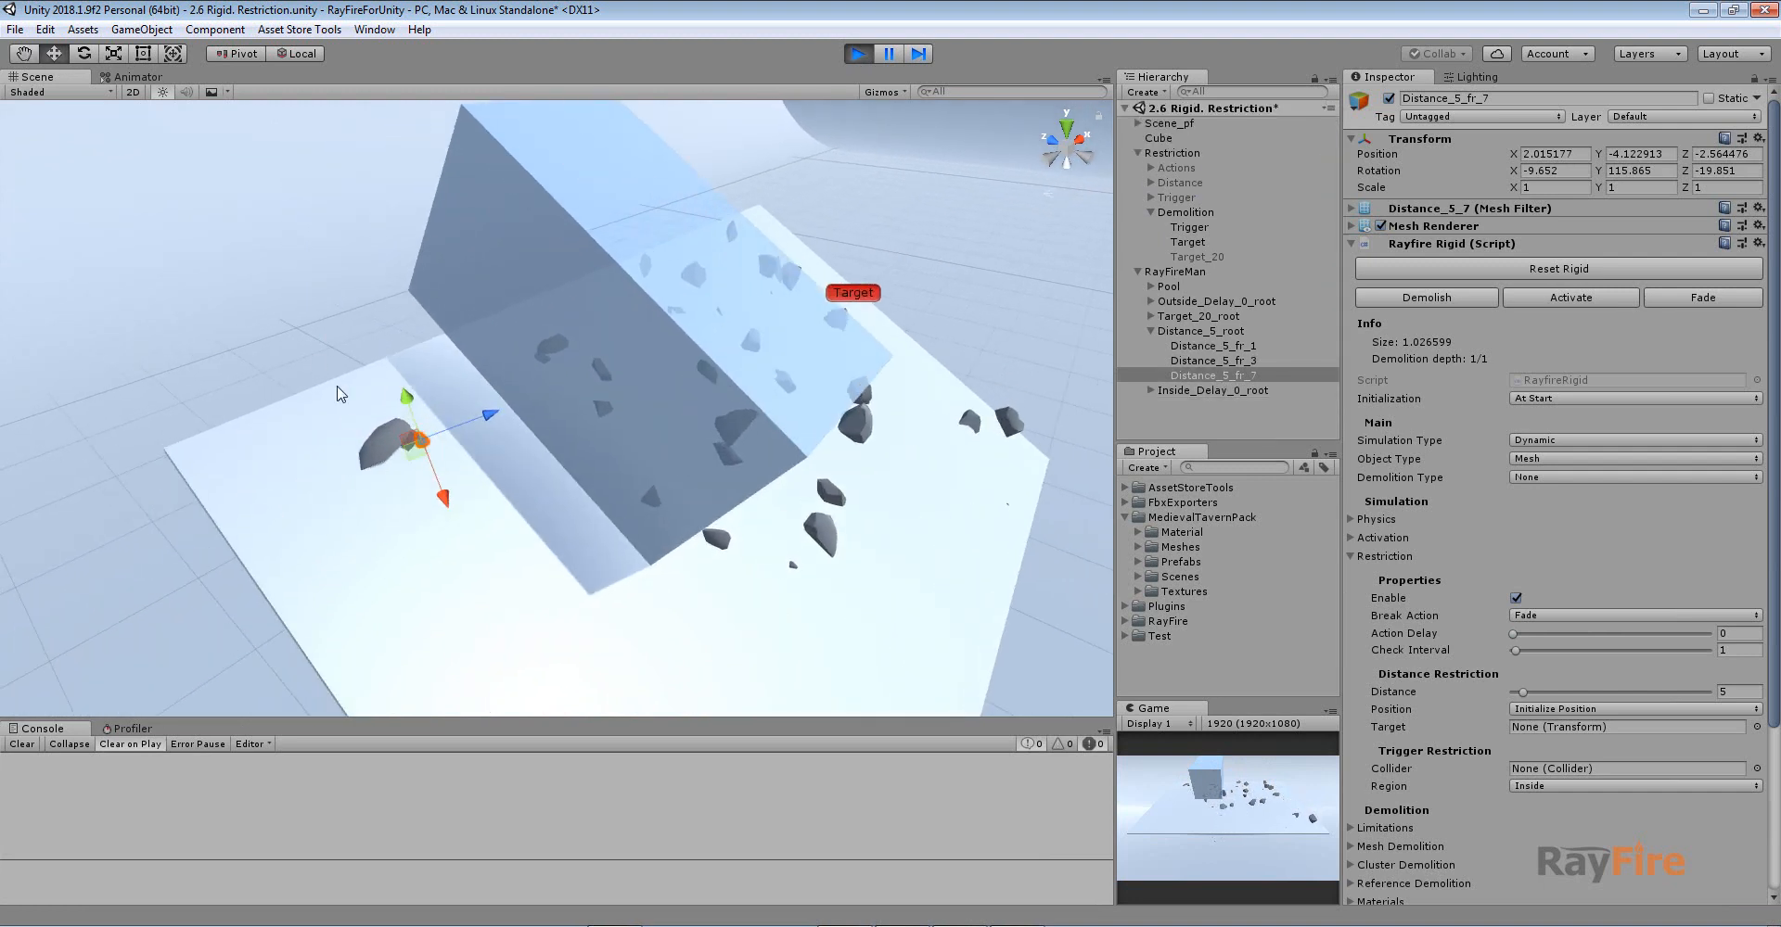
pyautogui.scroll(3, 312, 465)
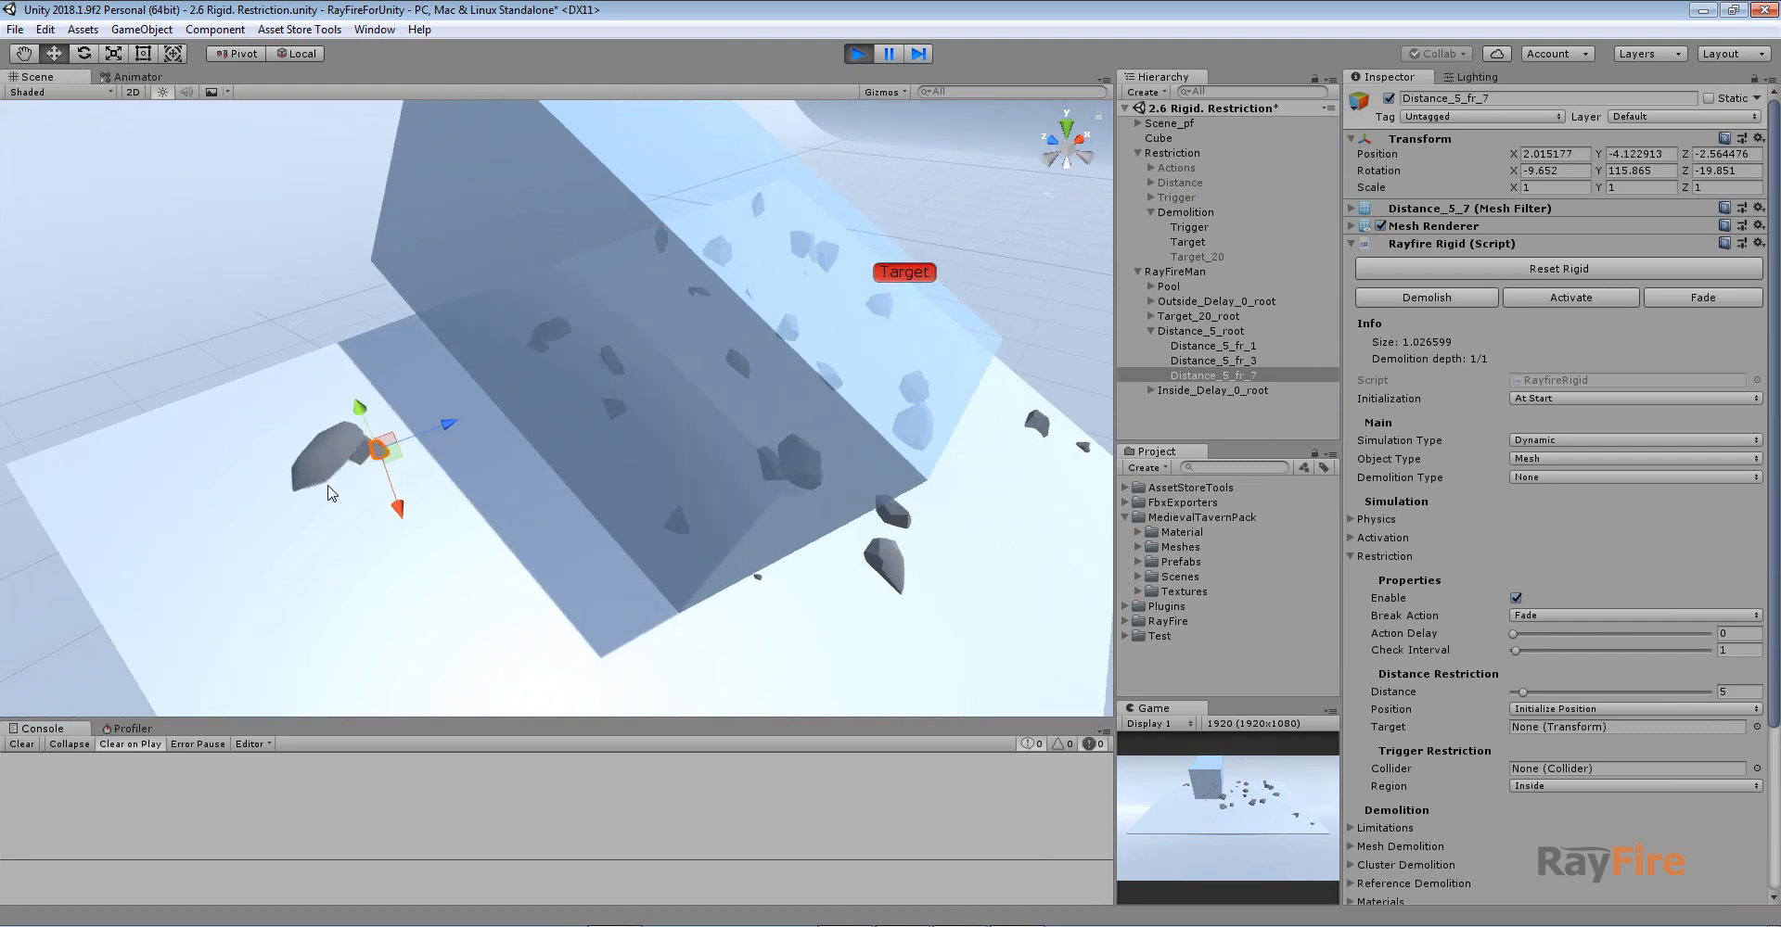
# Step: Inspect the remaining Distance_5 fragments and move Distance_5_fr_3 away from its initial position to break its distance restriction
pyautogui.keyDown('alt'); pyautogui.moveTo(309, 458); pyautogui.dragTo(471, 410); pyautogui.keyUp('alt')
pyautogui.click(431, 466)
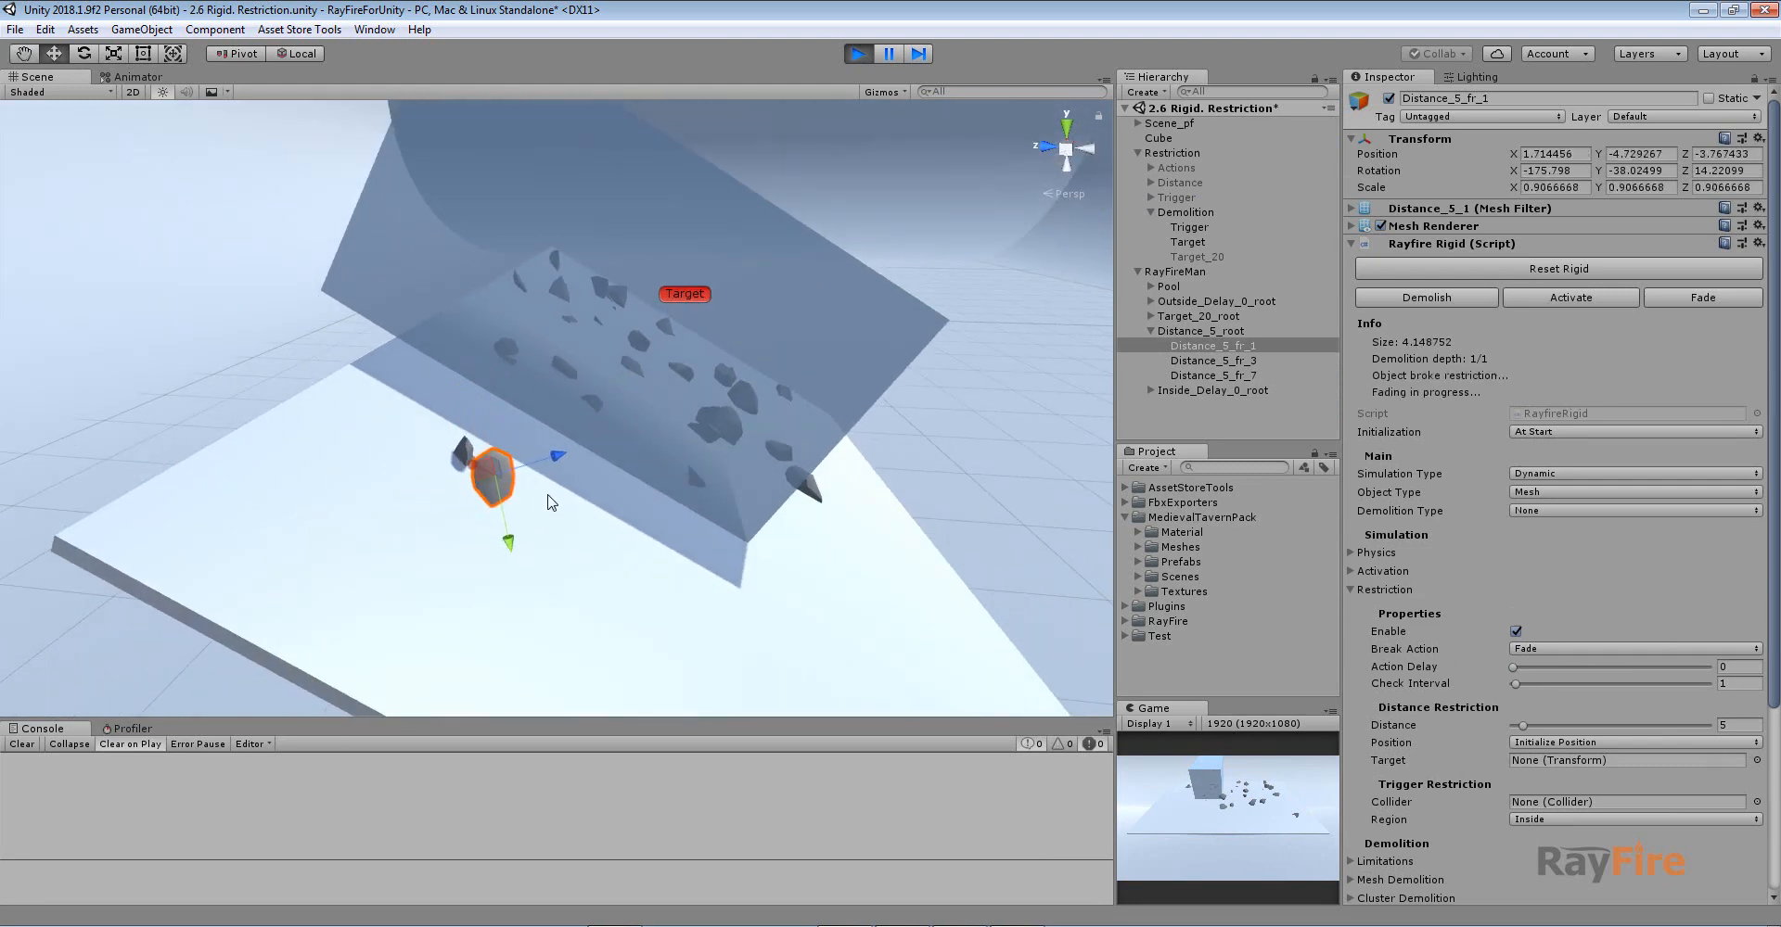
pyautogui.click(466, 451)
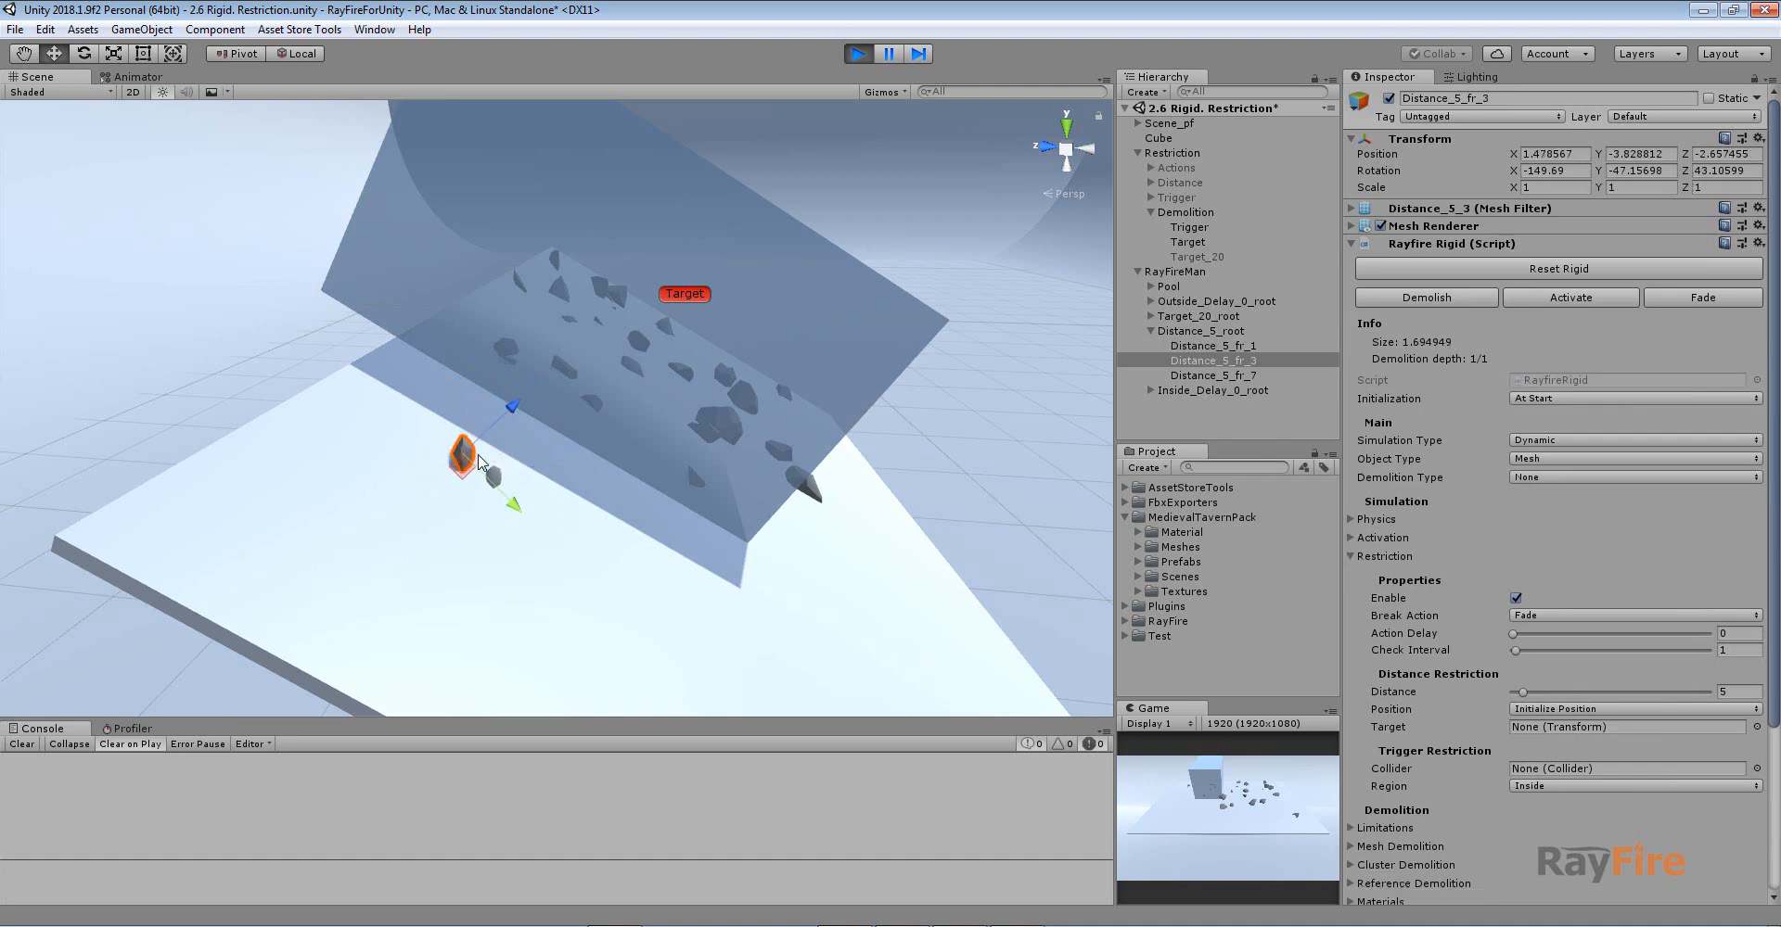
pyautogui.moveTo(464, 472); pyautogui.dragTo(542, 428)
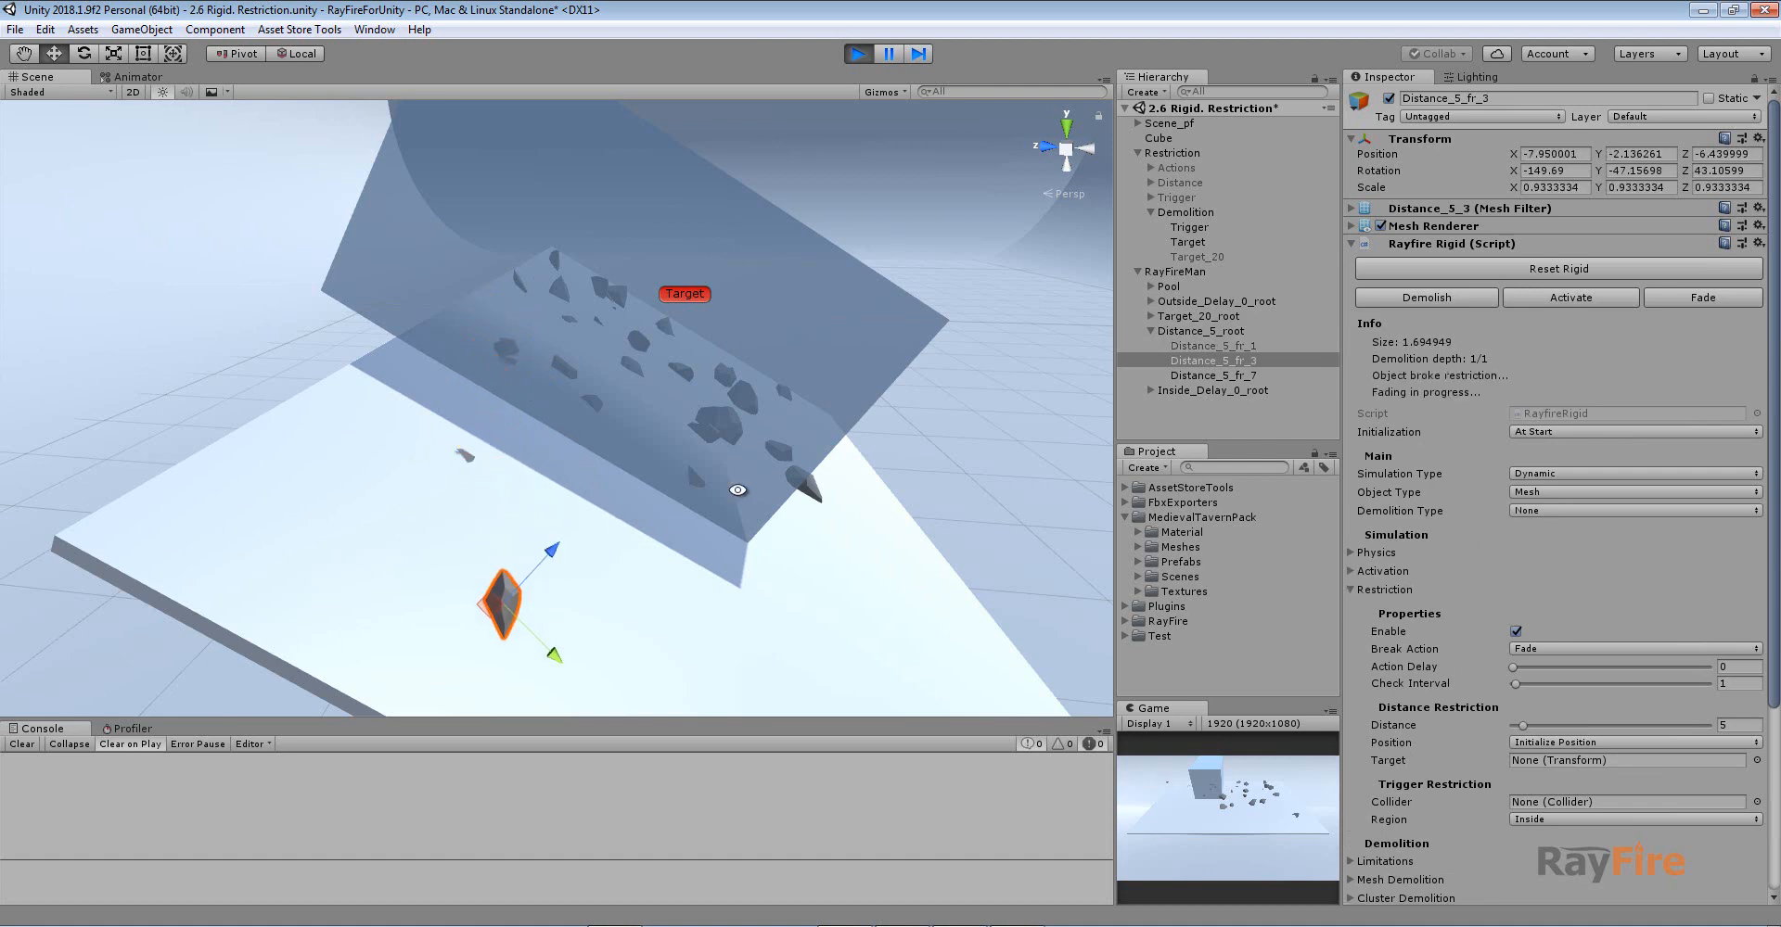
pyautogui.keyDown('alt'); pyautogui.moveTo(737, 490); pyautogui.dragTo(455, 484); pyautogui.keyUp('alt')
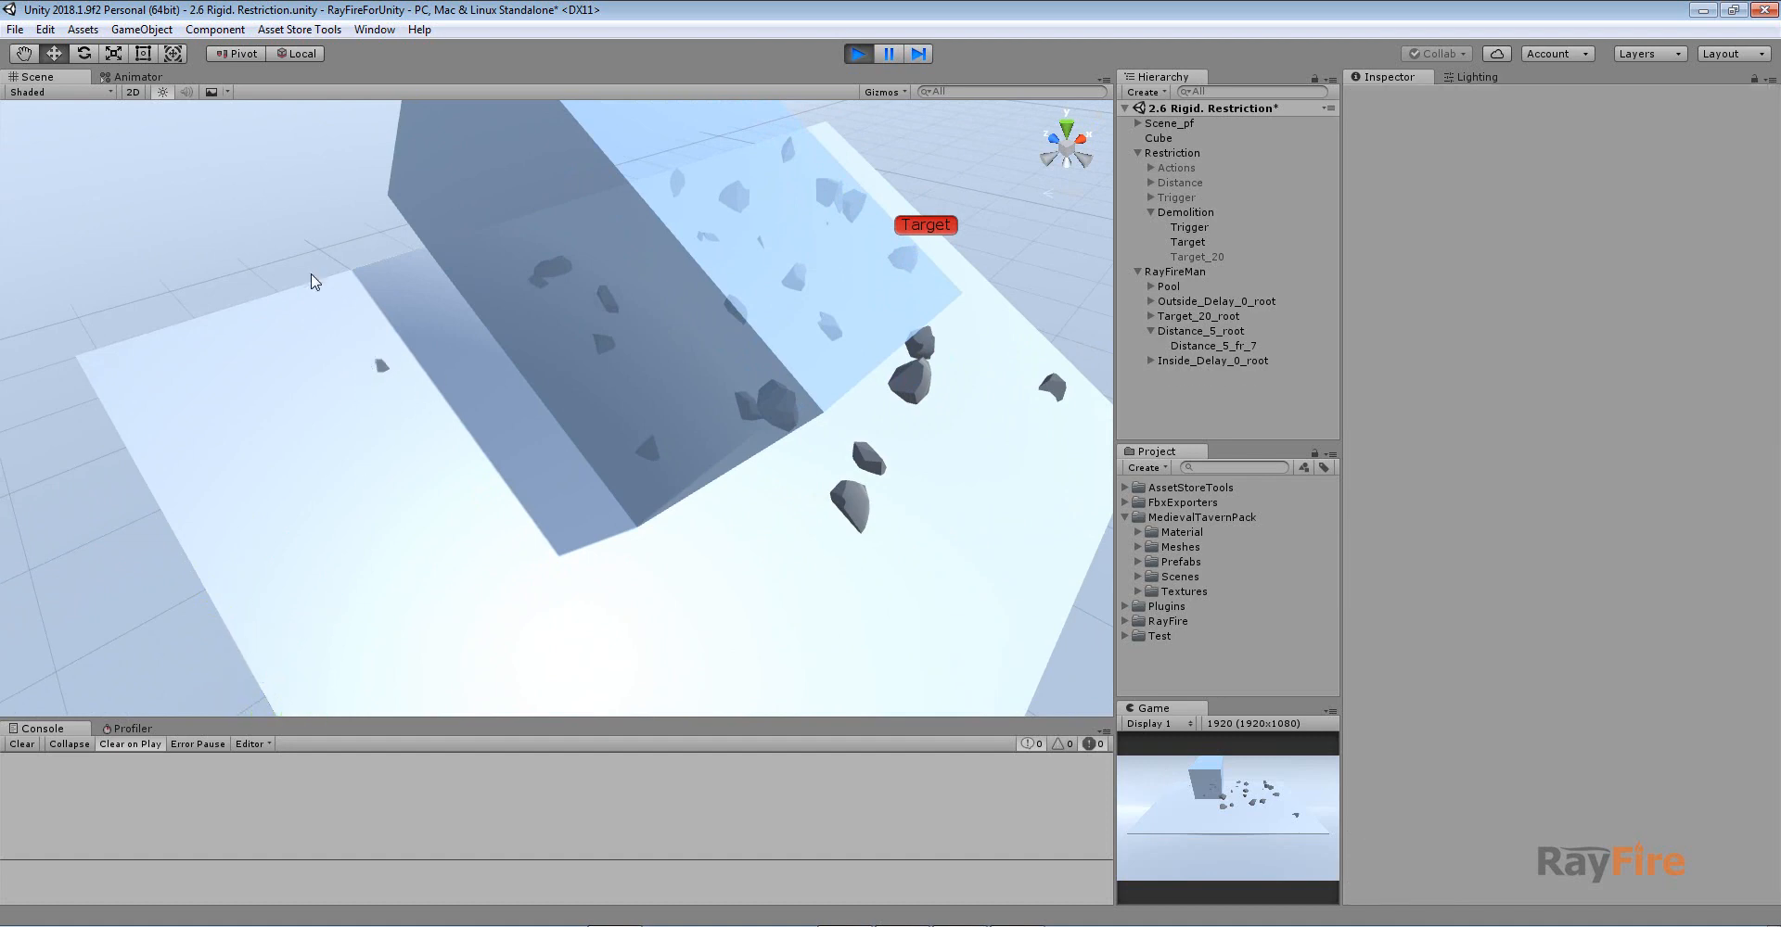
pyautogui.click(381, 365)
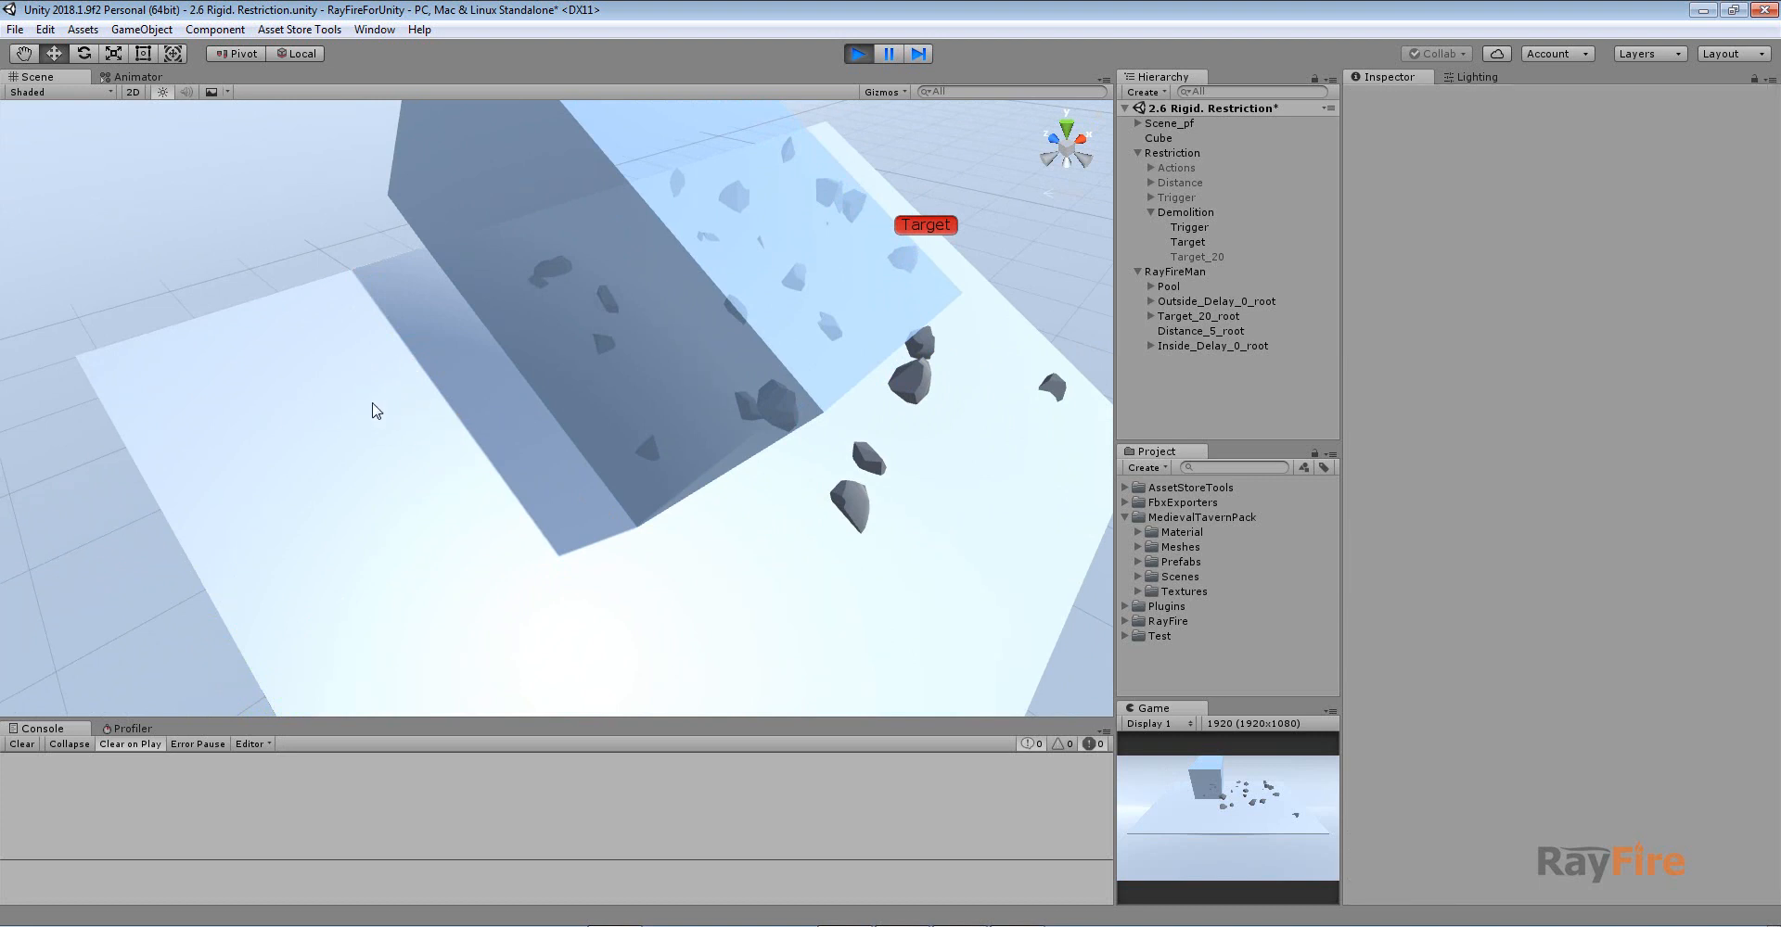
# Step: Select the Trigger box, restart the simulation and view the rock fragments landing inside and outside the box
pyautogui.moveTo(483, 382); pyautogui.dragTo(360, 417, button='middle')
pyautogui.click(453, 384)
pyautogui.keyDown('alt'); pyautogui.moveTo(532, 403); pyautogui.dragTo(370, 396); pyautogui.keyUp('alt')
pyautogui.click(857, 54)
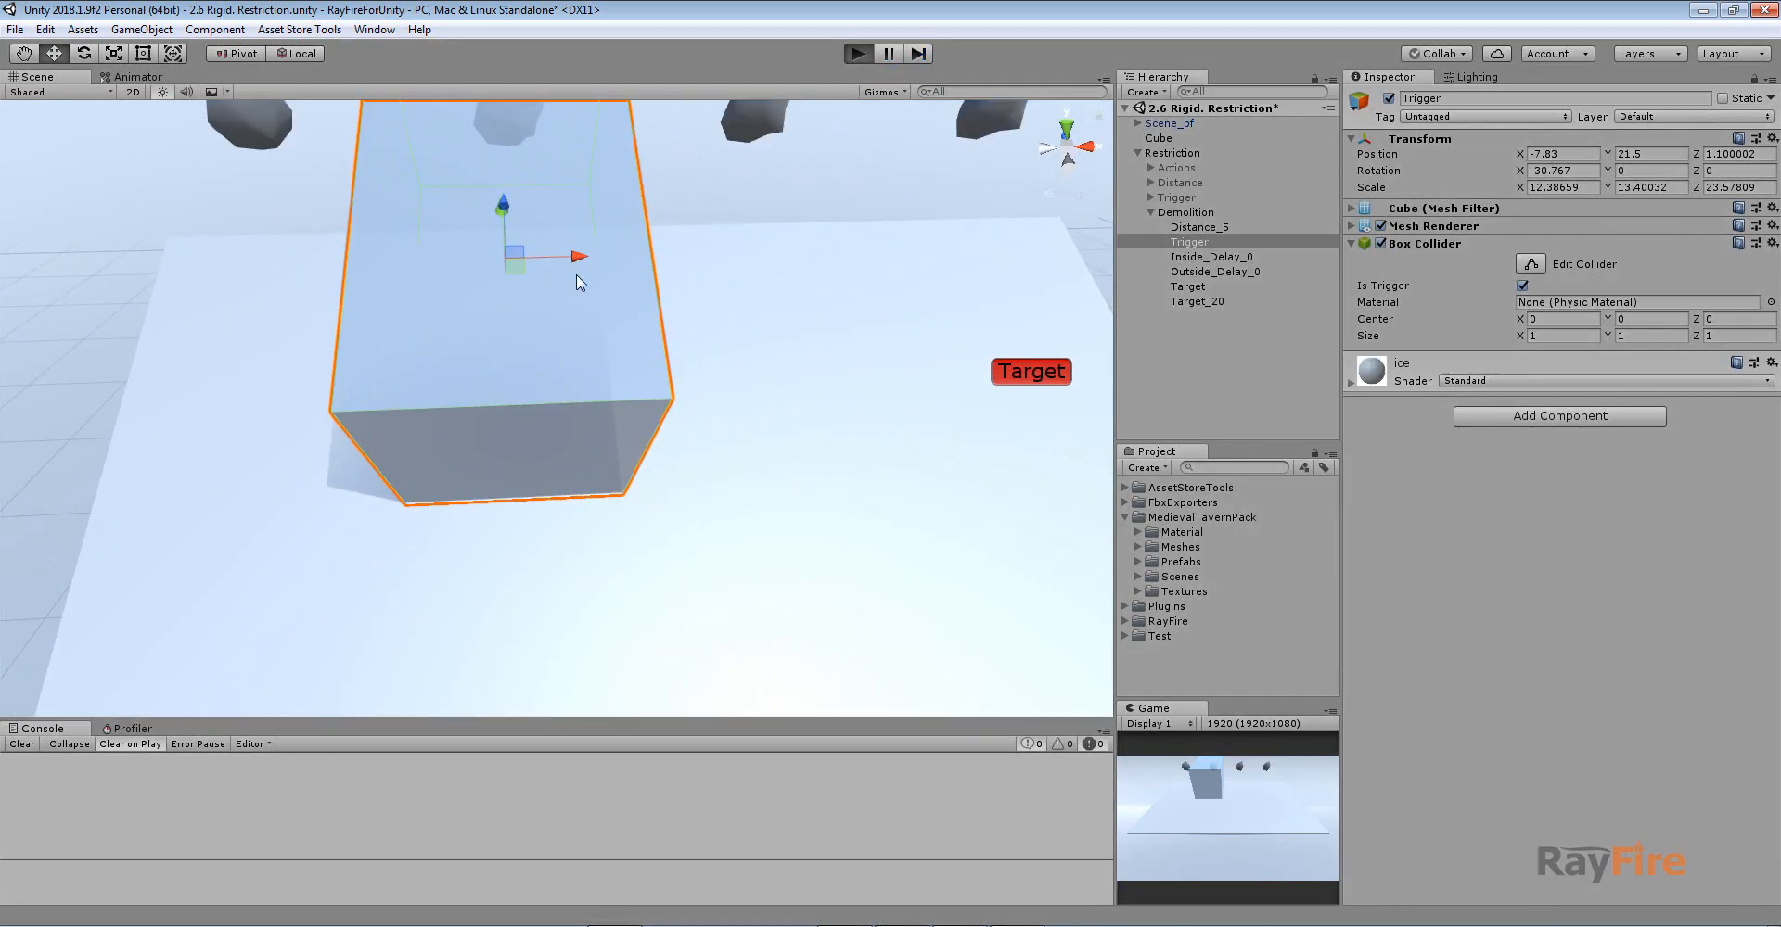
pyautogui.hotkey('ctrl', 'p')
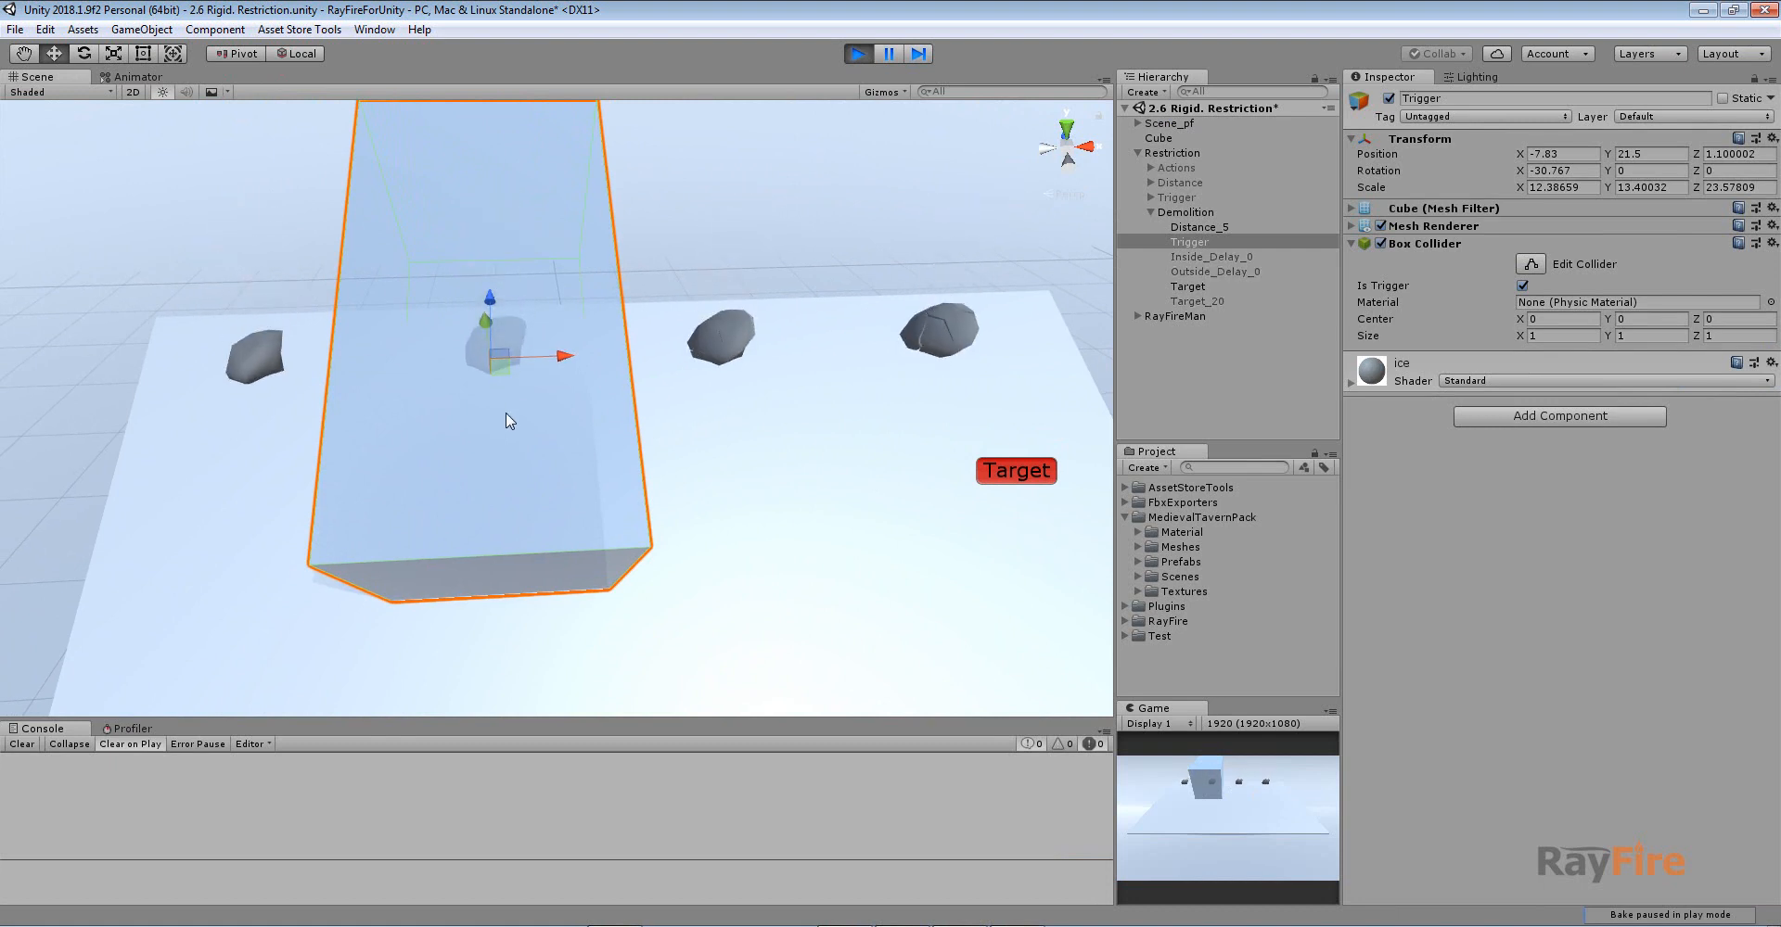
pyautogui.keyDown('alt'); pyautogui.moveTo(503, 365); pyautogui.dragTo(549, 424); pyautogui.keyUp('alt')
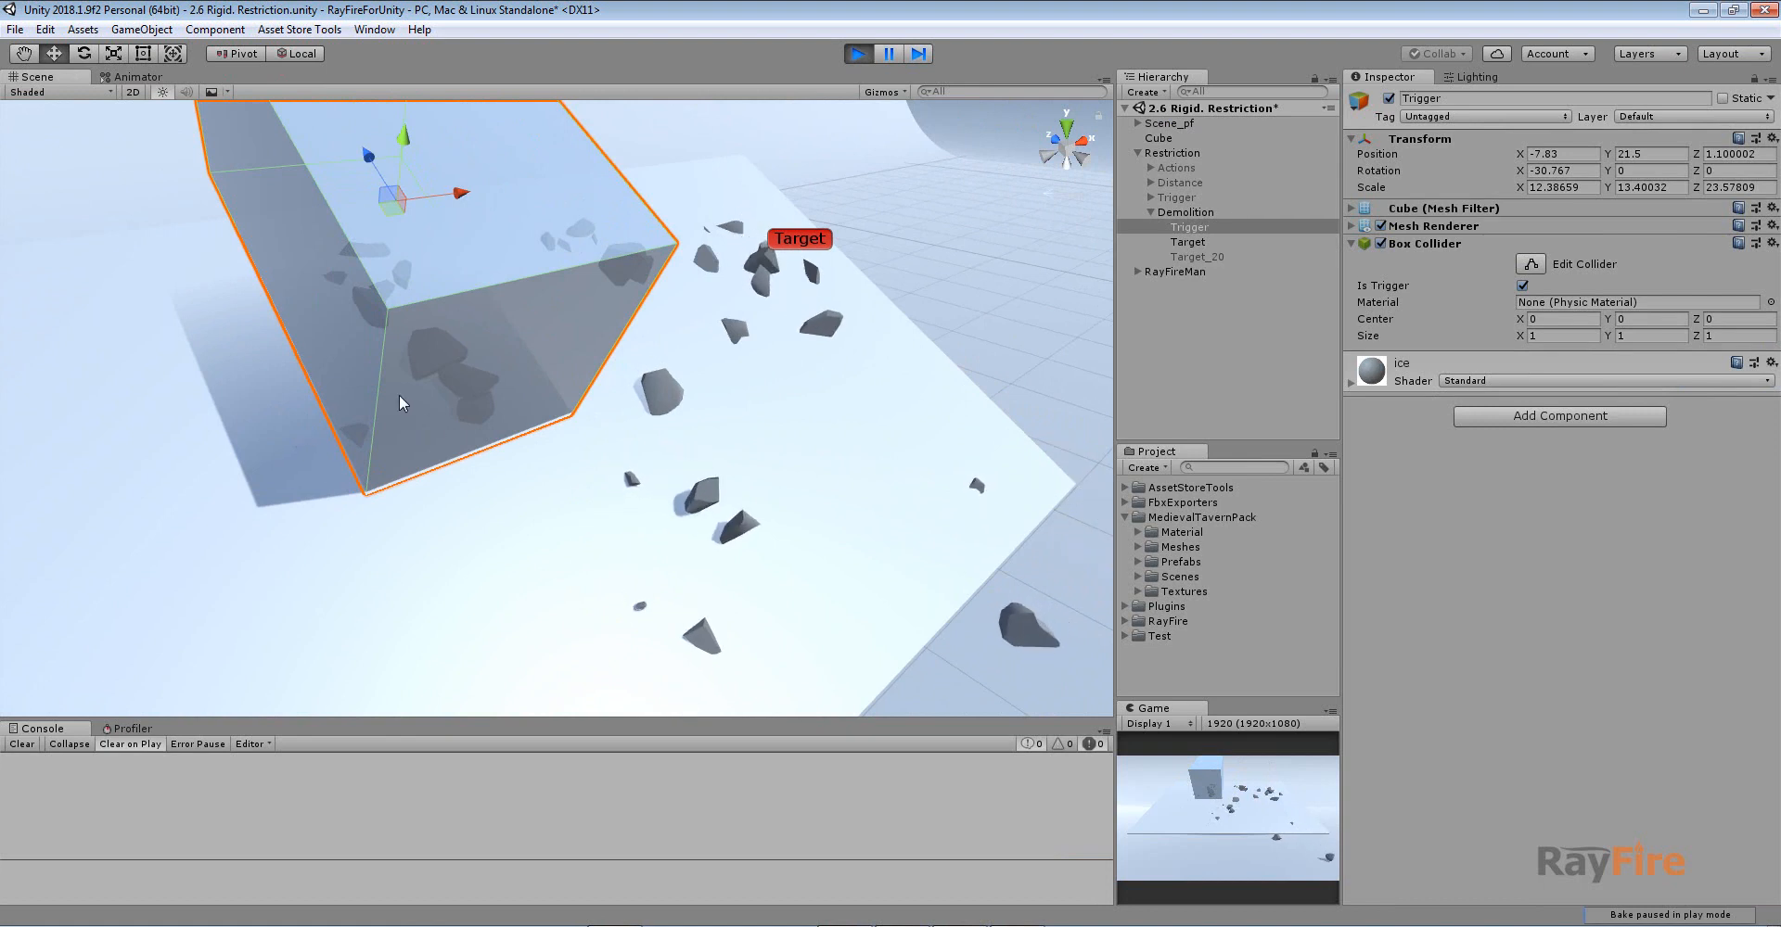
pyautogui.moveTo(421, 346); pyautogui.dragTo(432, 404, button='middle')
pyautogui.keyDown('alt'); pyautogui.moveTo(482, 452); pyautogui.dragTo(736, 424); pyautogui.keyUp('alt')
pyautogui.moveTo(736, 424); pyautogui.dragTo(598, 367, button='middle')
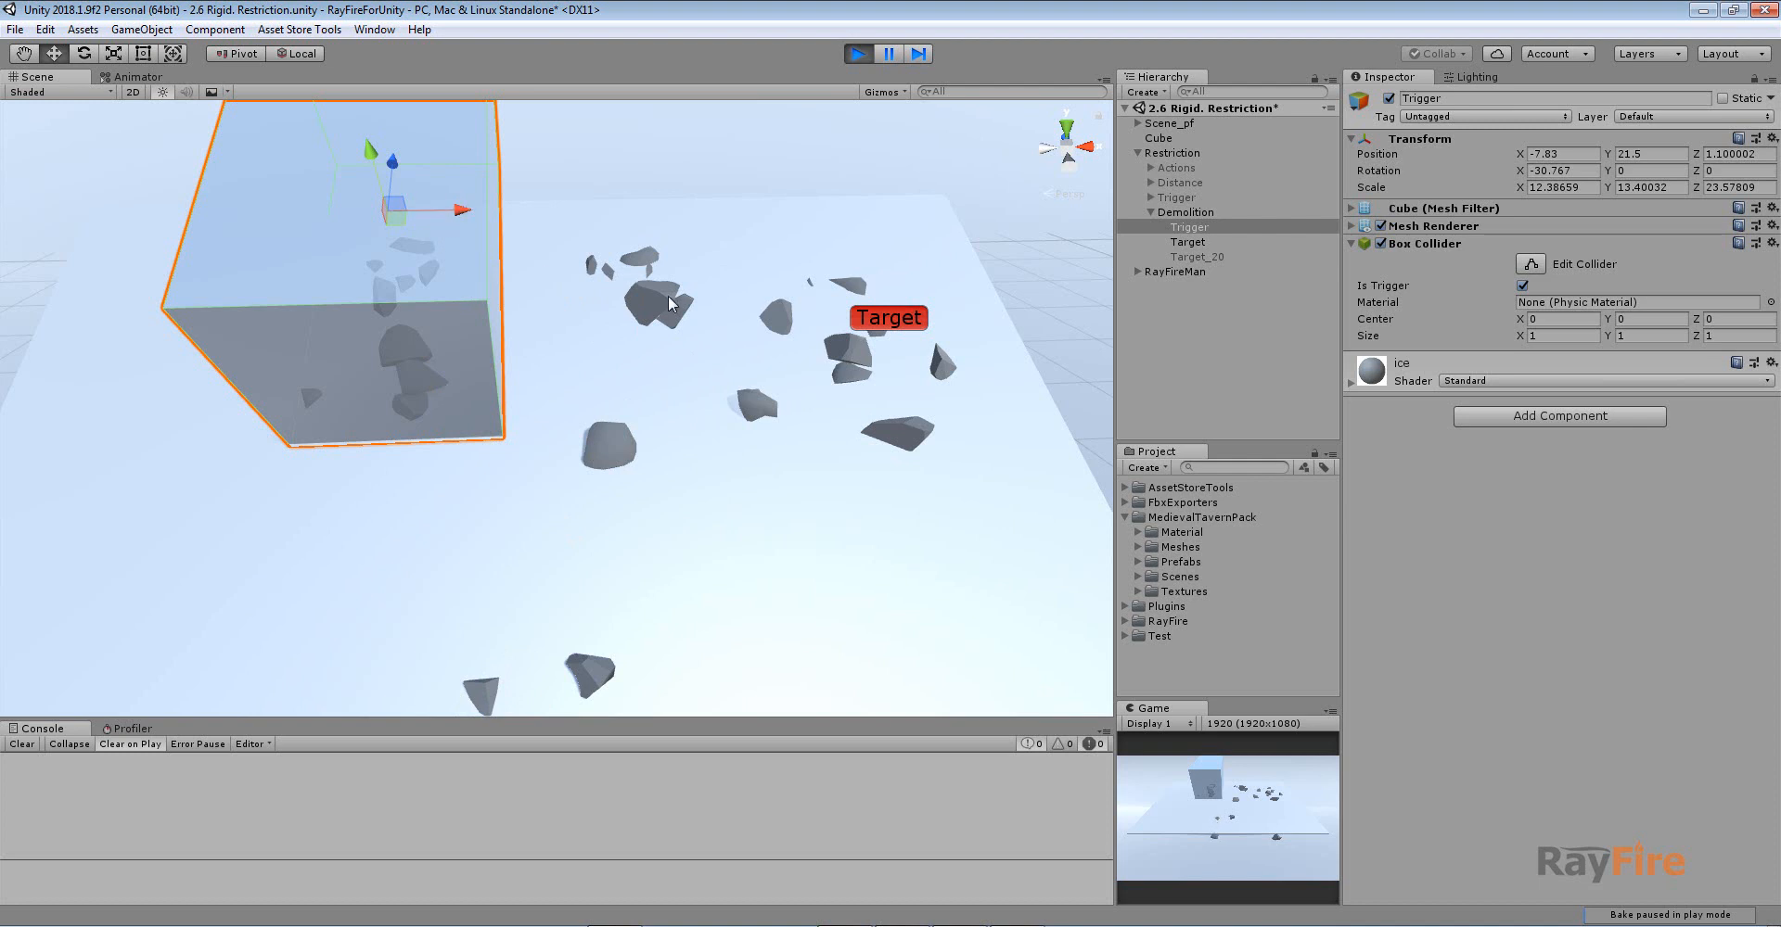
# Step: Compare the trigger restriction Region settings of fragments Inside_Delay_0_fr_10 and Outside_Delay_0_fr_11
pyautogui.click(402, 345)
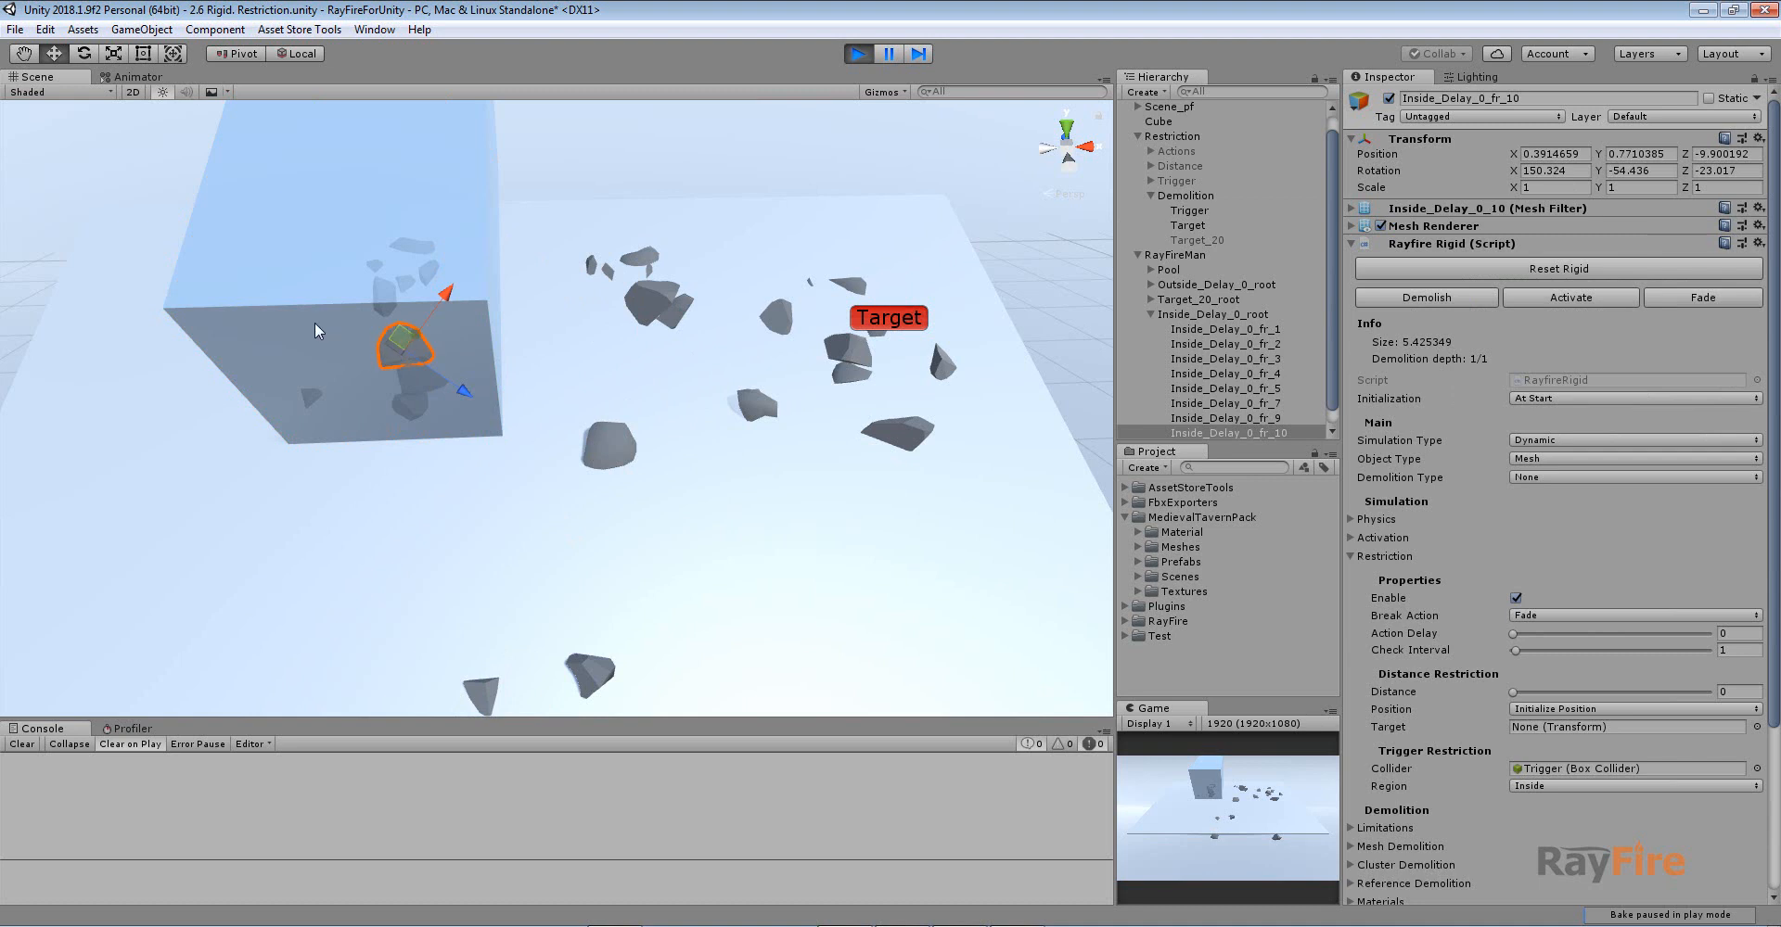
pyautogui.click(335, 222)
pyautogui.click(648, 305)
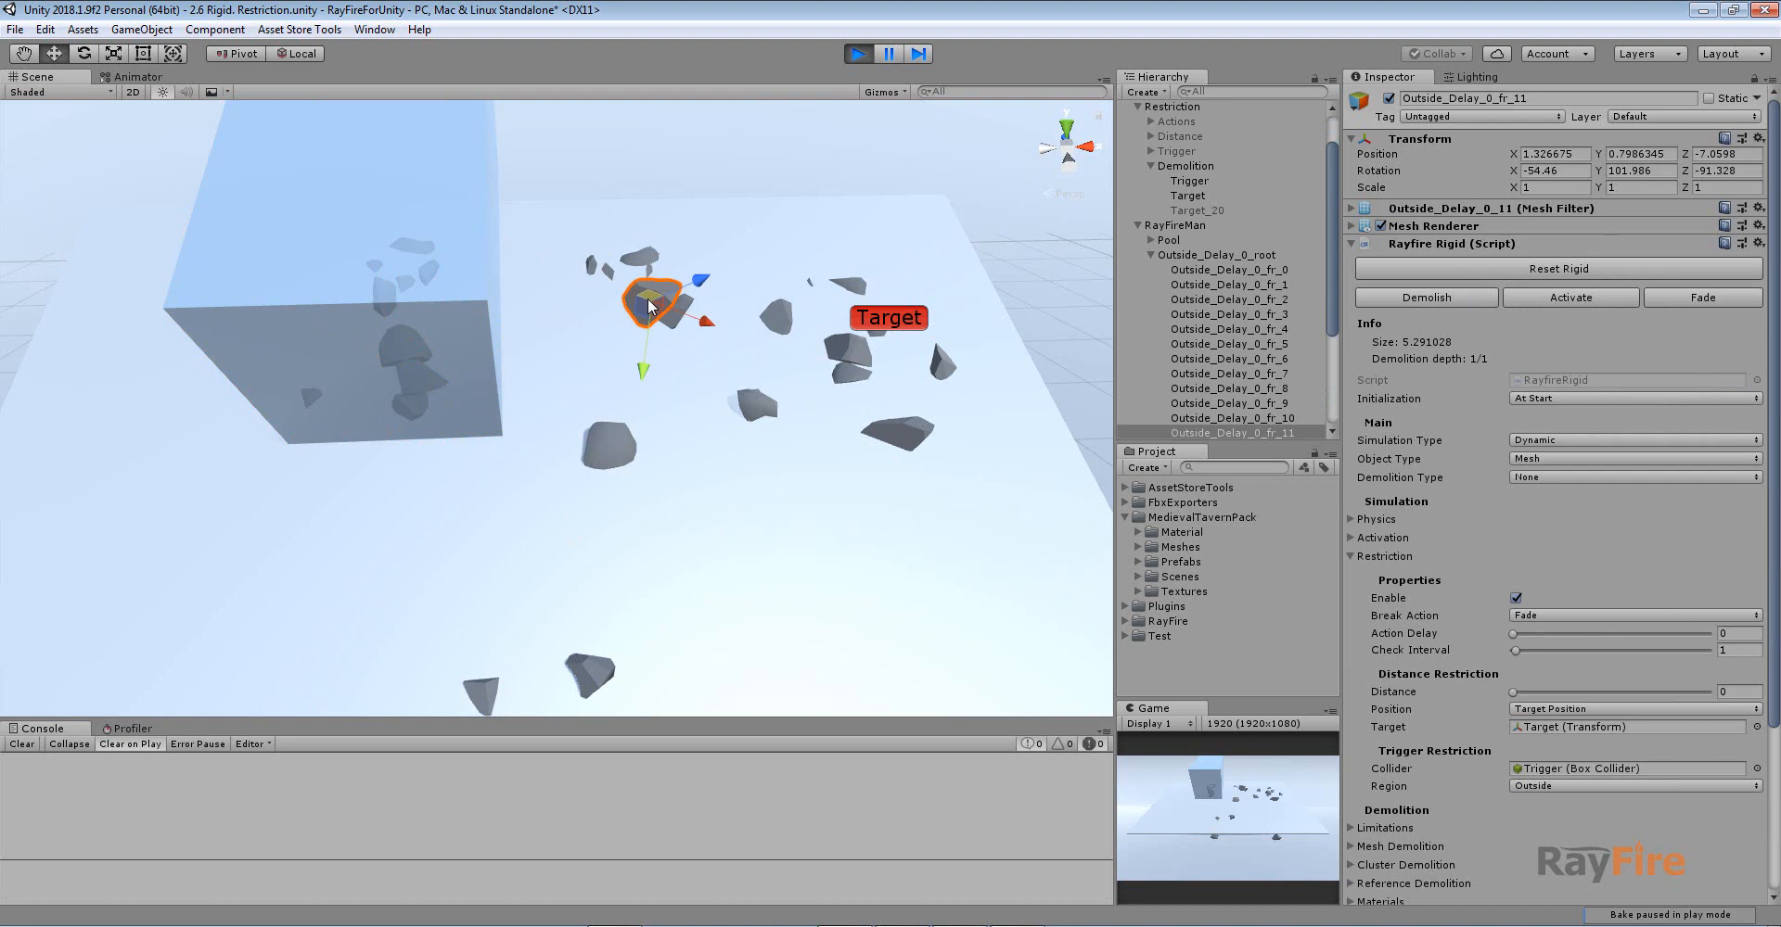
# Step: Move the Trigger box over the Outside_Delay_0 fragments to X 1.68, sliding it out to Z -22.4 and back to Z -3.75
pyautogui.click(486, 295)
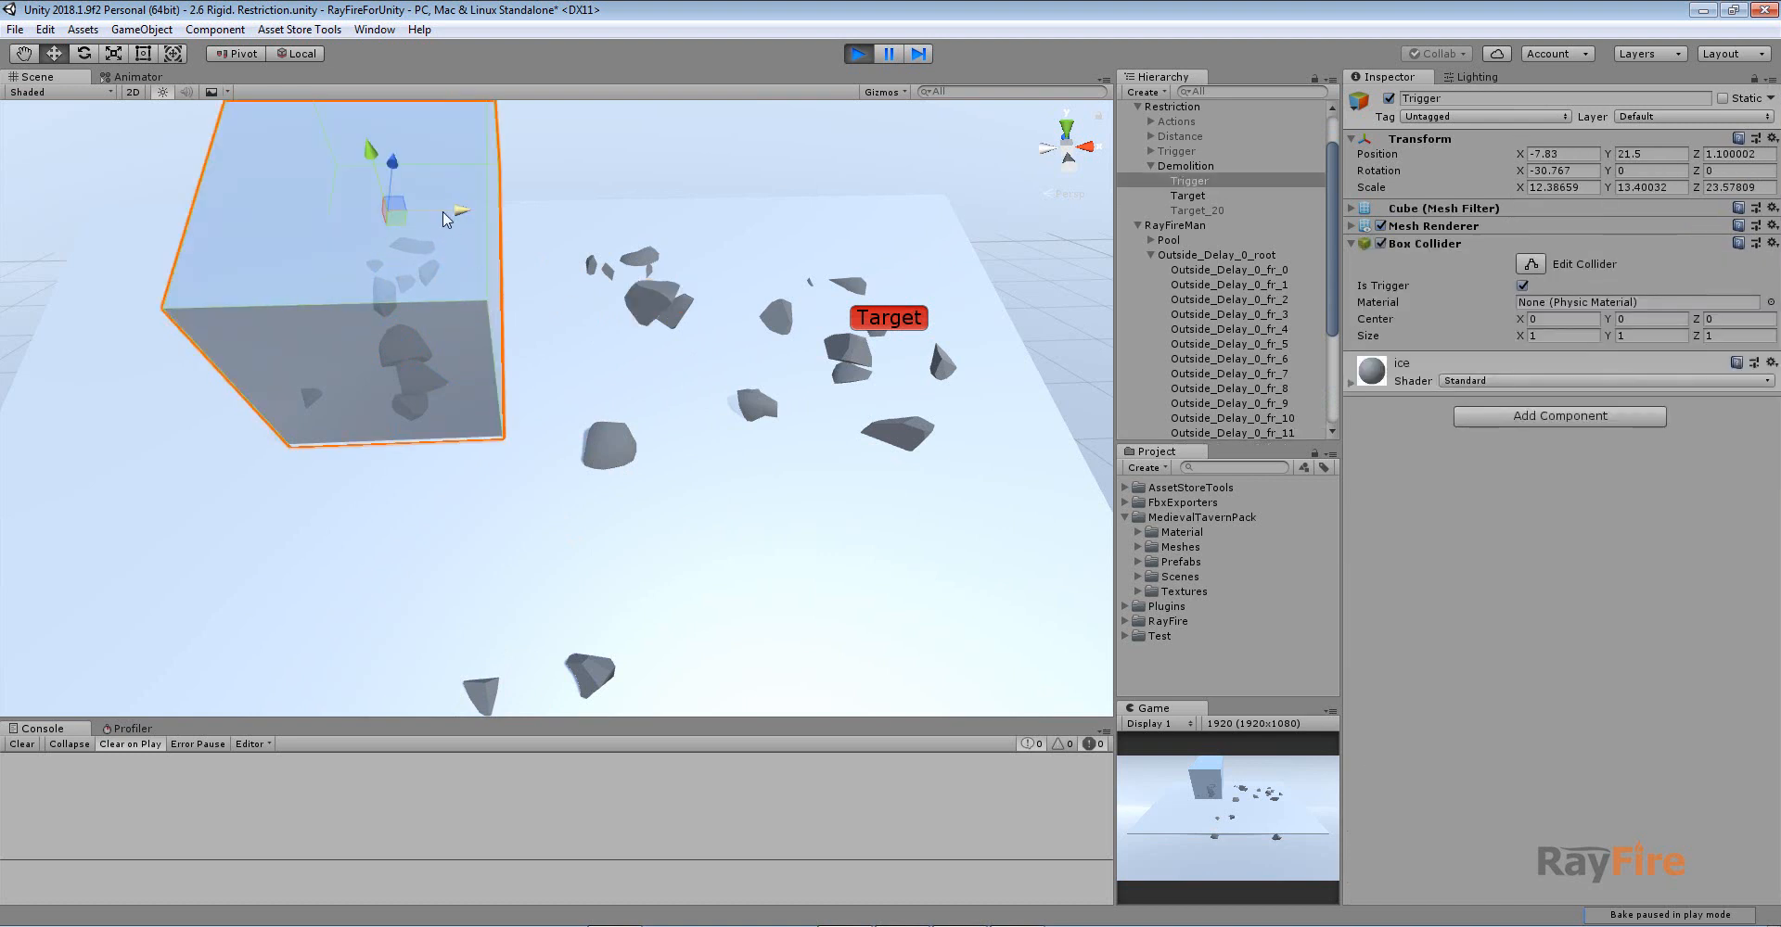
pyautogui.moveTo(442, 212); pyautogui.dragTo(660, 218)
pyautogui.keyDown('alt'); pyautogui.moveTo(575, 286); pyautogui.dragTo(670, 259); pyautogui.keyUp('alt')
pyautogui.keyDown('alt'); pyautogui.moveTo(653, 388); pyautogui.dragTo(655, 269); pyautogui.keyUp('alt')
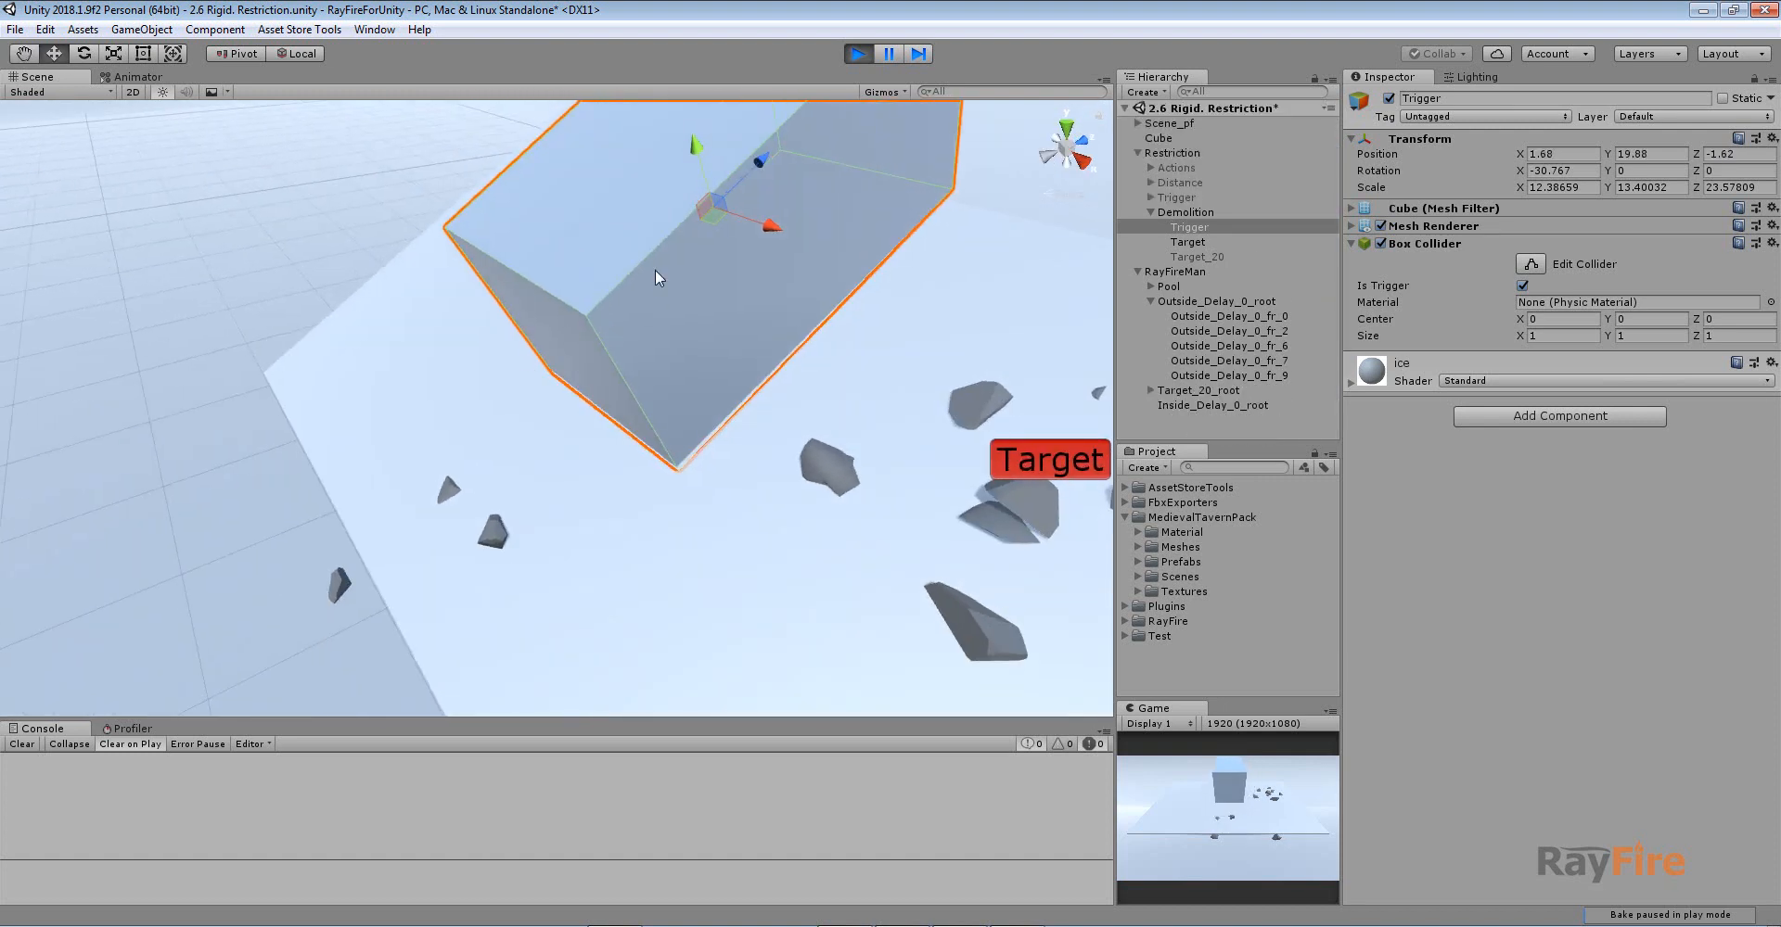
pyautogui.moveTo(737, 187); pyautogui.dragTo(403, 427)
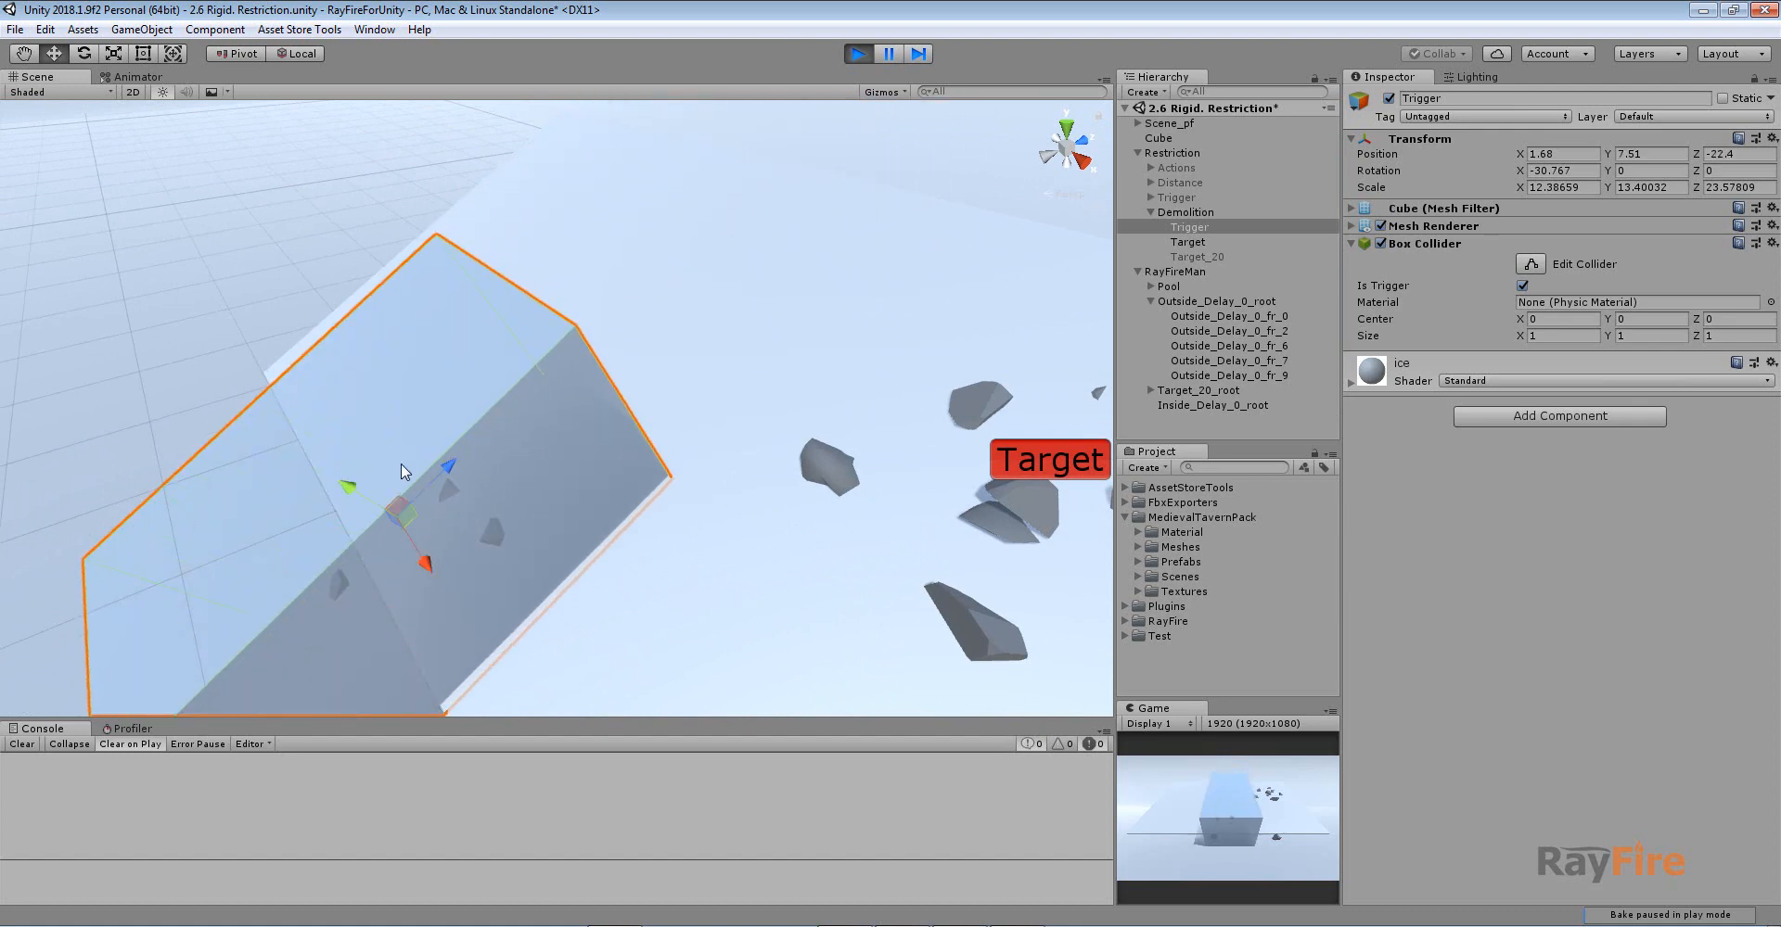
pyautogui.moveTo(434, 491); pyautogui.dragTo(388, 339)
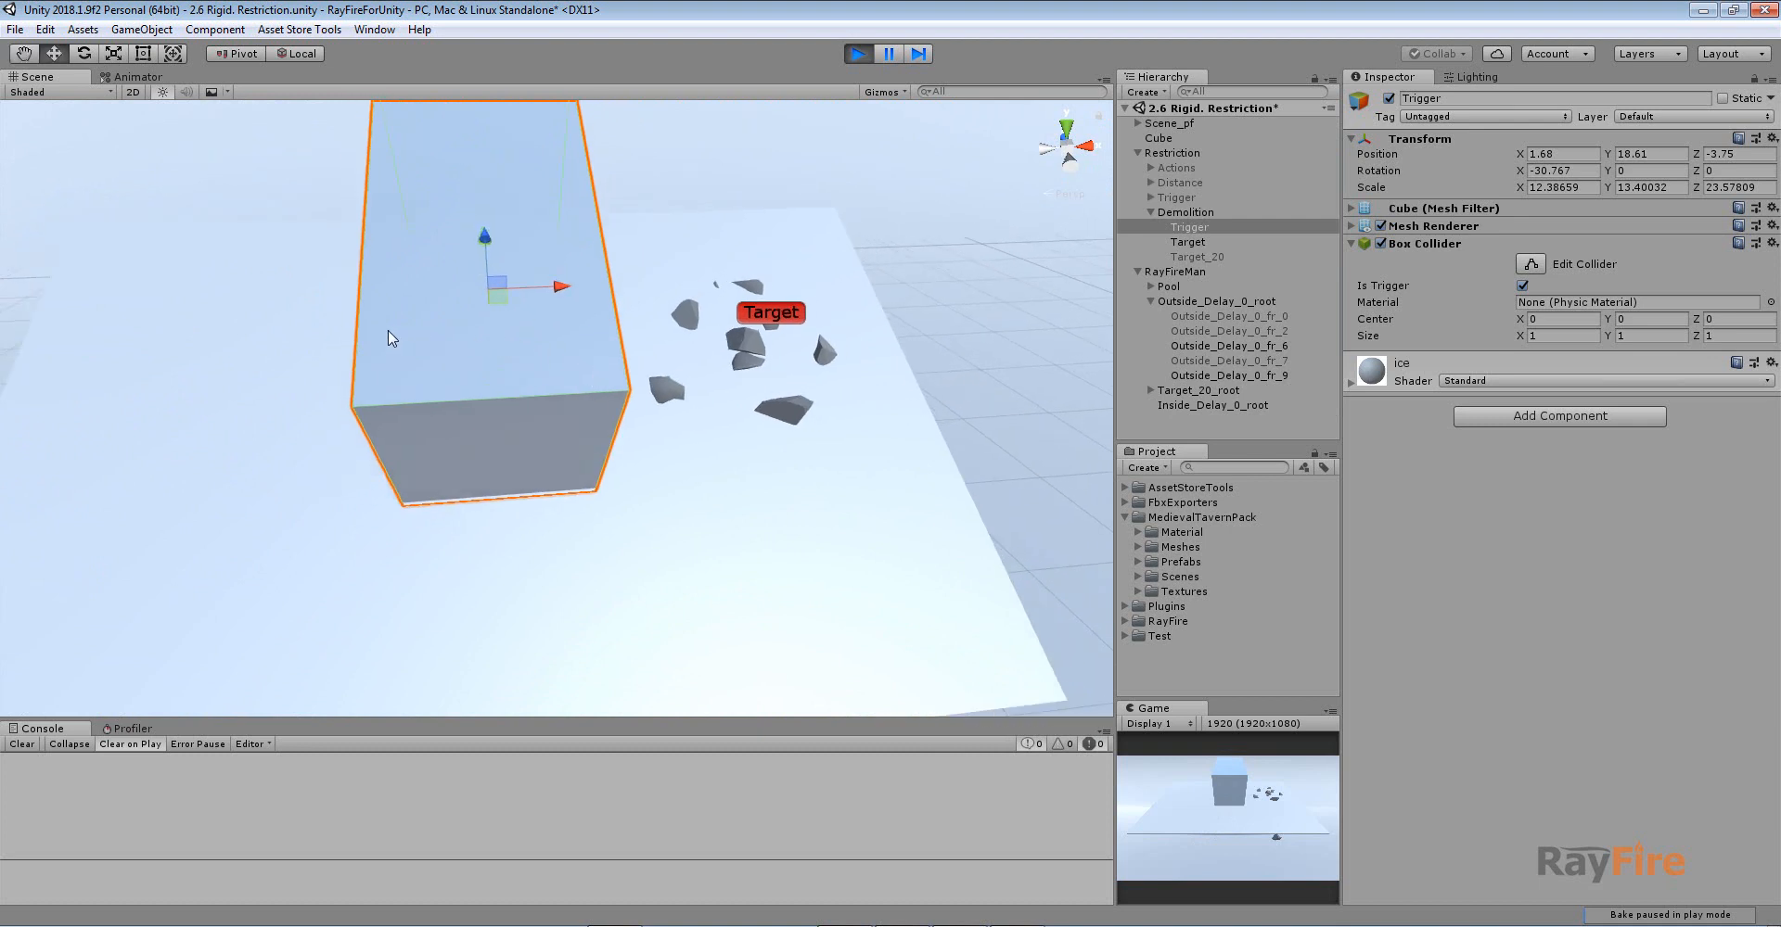
# Step: Select the Target object, restart the simulation and view the Target_20 fragments scattering around it
pyautogui.keyDown('alt'); pyautogui.moveTo(538, 302); pyautogui.dragTo(471, 326); pyautogui.keyUp('alt')
pyautogui.click(637, 331)
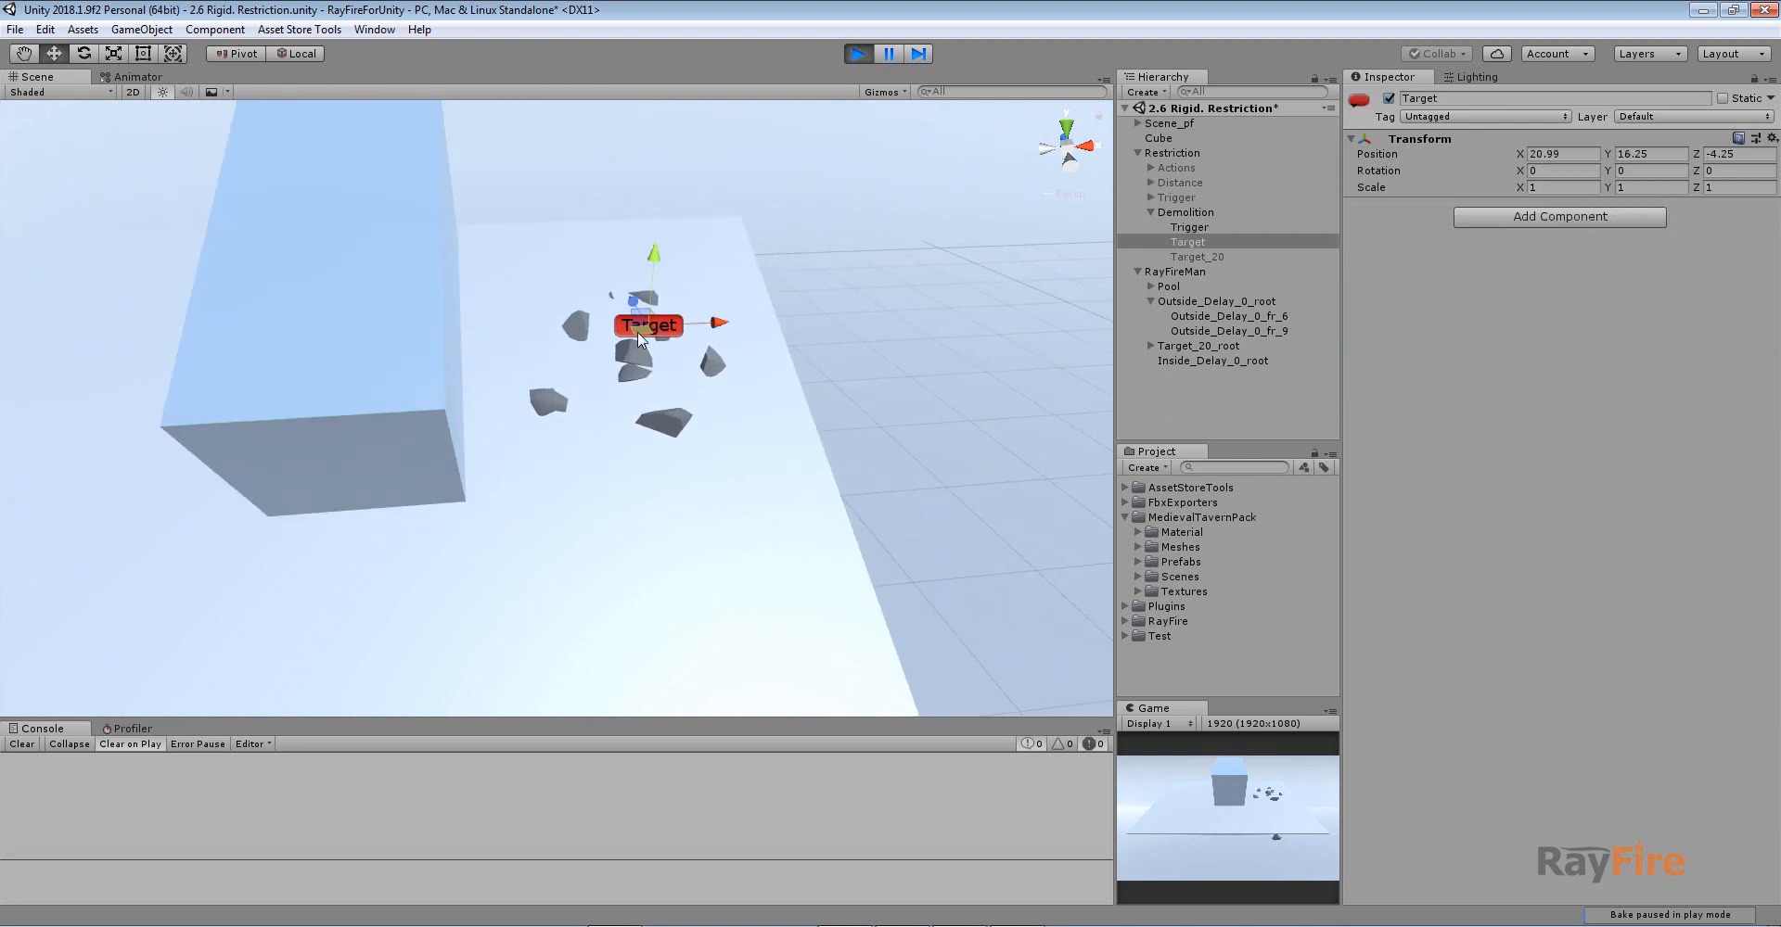
pyautogui.click(858, 54)
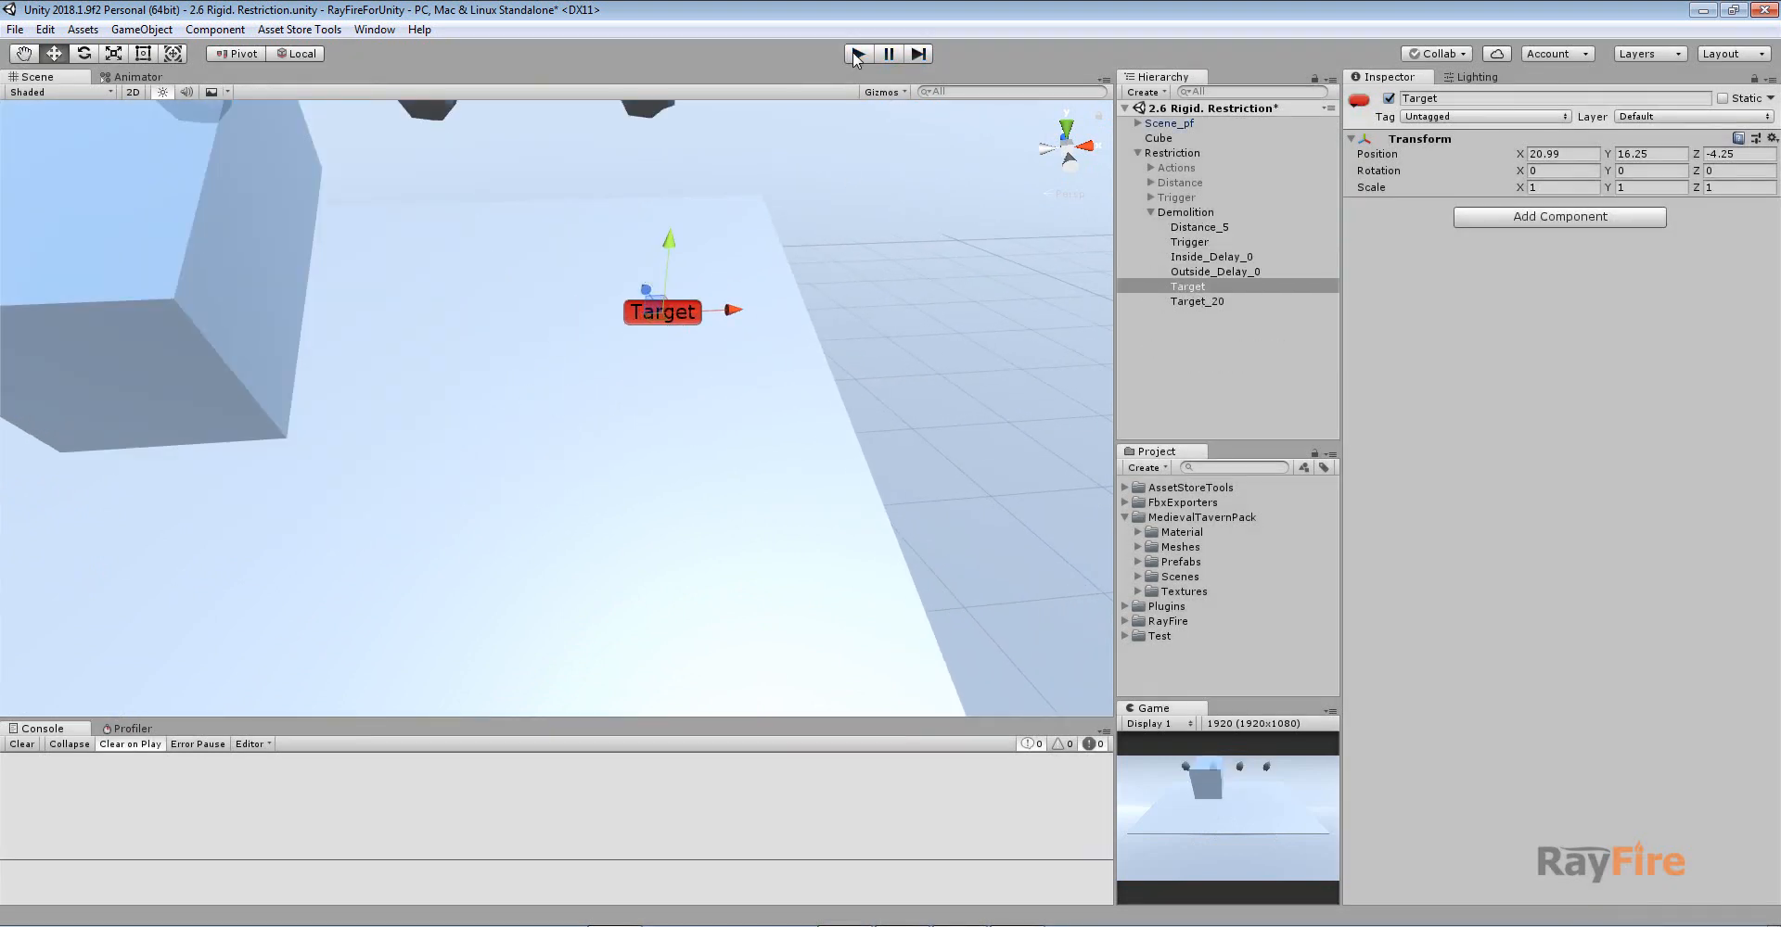
pyautogui.click(857, 54)
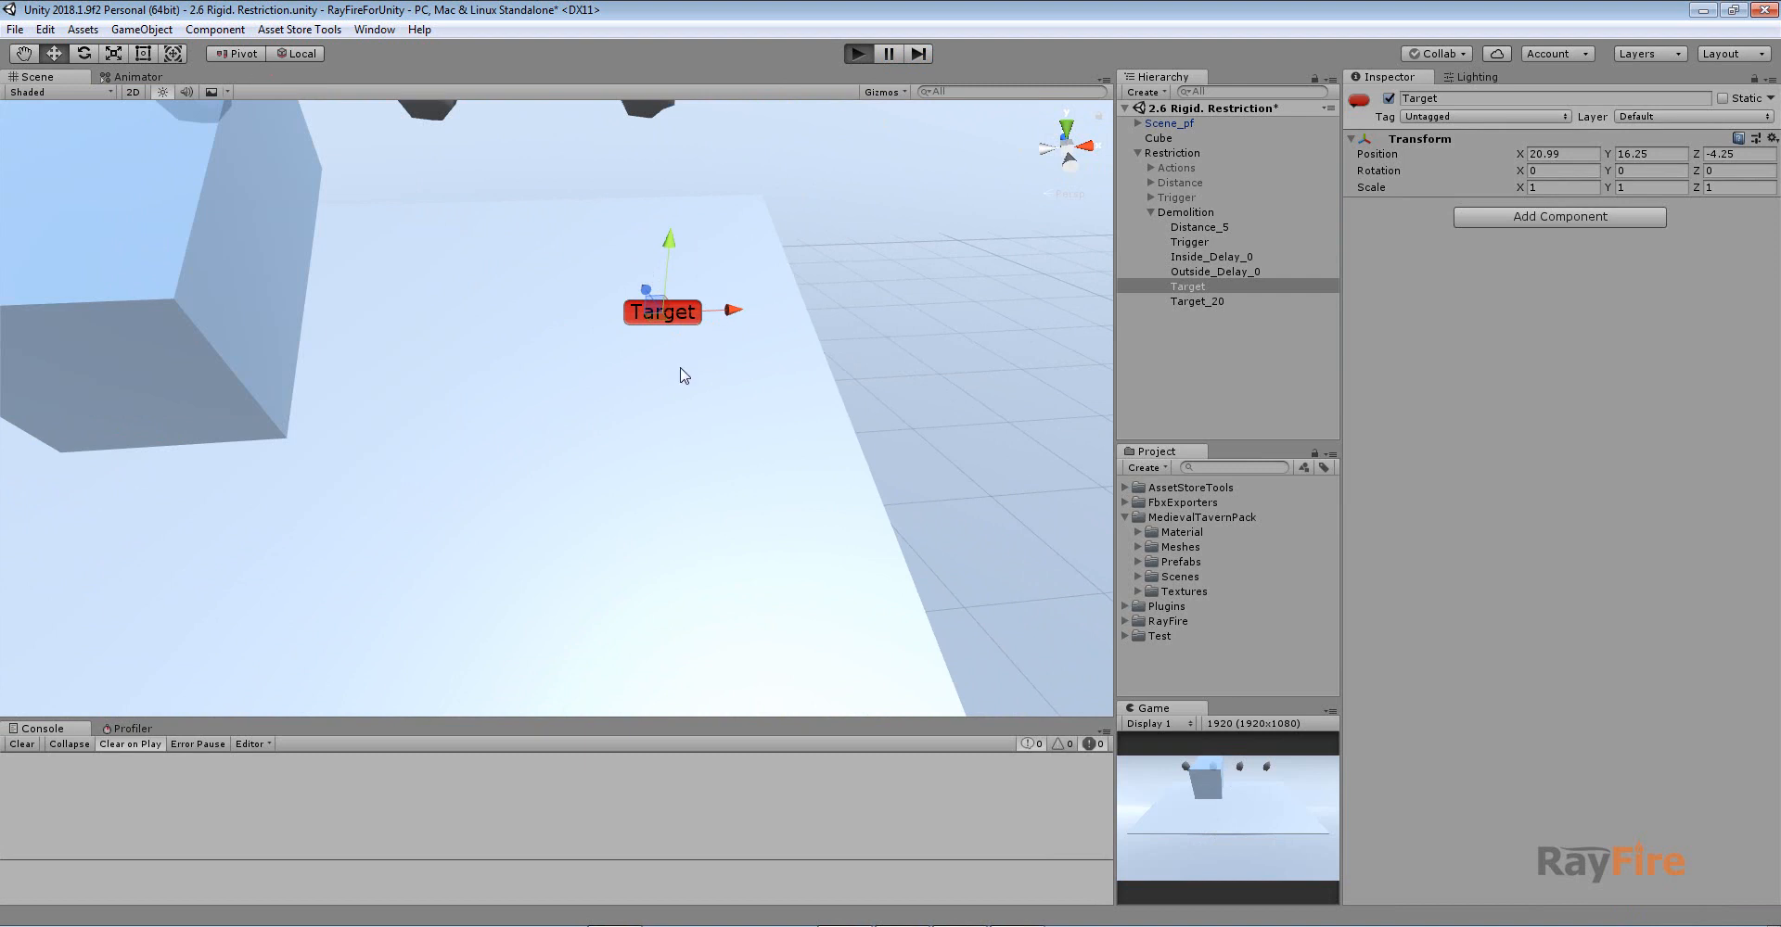
pyautogui.keyDown('alt'); pyautogui.moveTo(699, 327); pyautogui.dragTo(819, 482); pyautogui.keyUp('alt')
pyautogui.scroll(7, 424, 469)
pyautogui.keyDown('alt'); pyautogui.moveTo(424, 460); pyautogui.dragTo(576, 459); pyautogui.keyUp('alt')
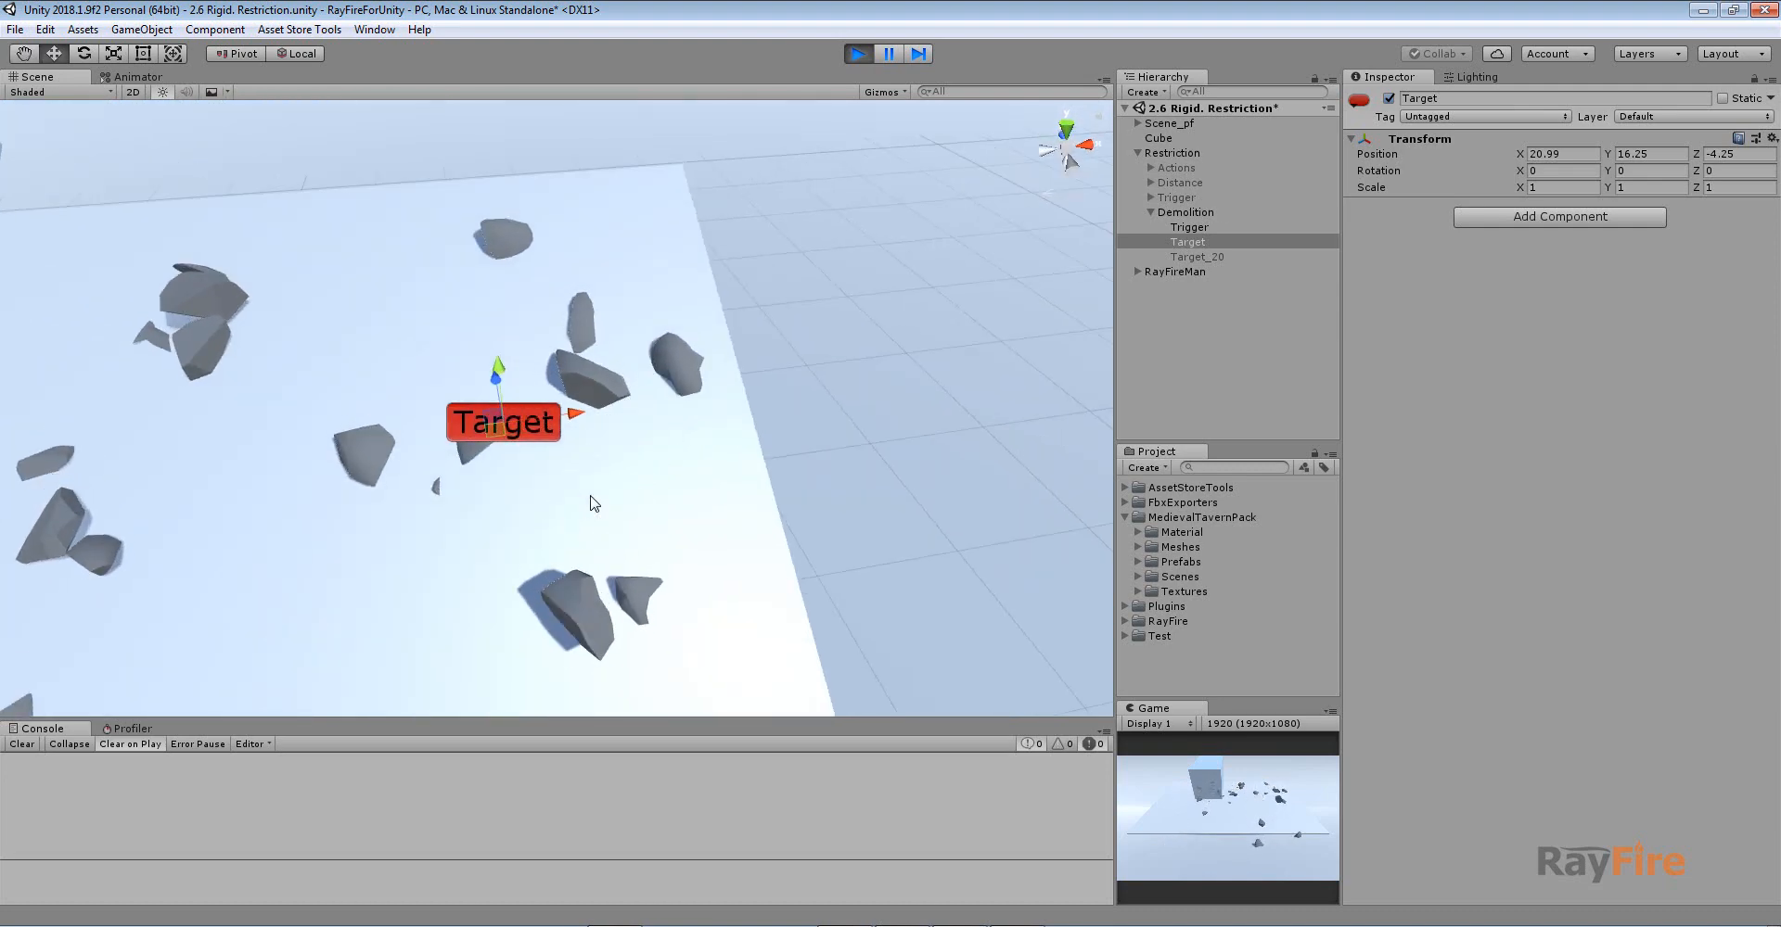
pyautogui.scroll(-2, 590, 524)
pyautogui.keyDown('alt'); pyautogui.moveTo(592, 524); pyautogui.dragTo(760, 628); pyautogui.keyUp('alt')
pyautogui.moveTo(760, 627); pyautogui.dragTo(620, 485, button='middle')
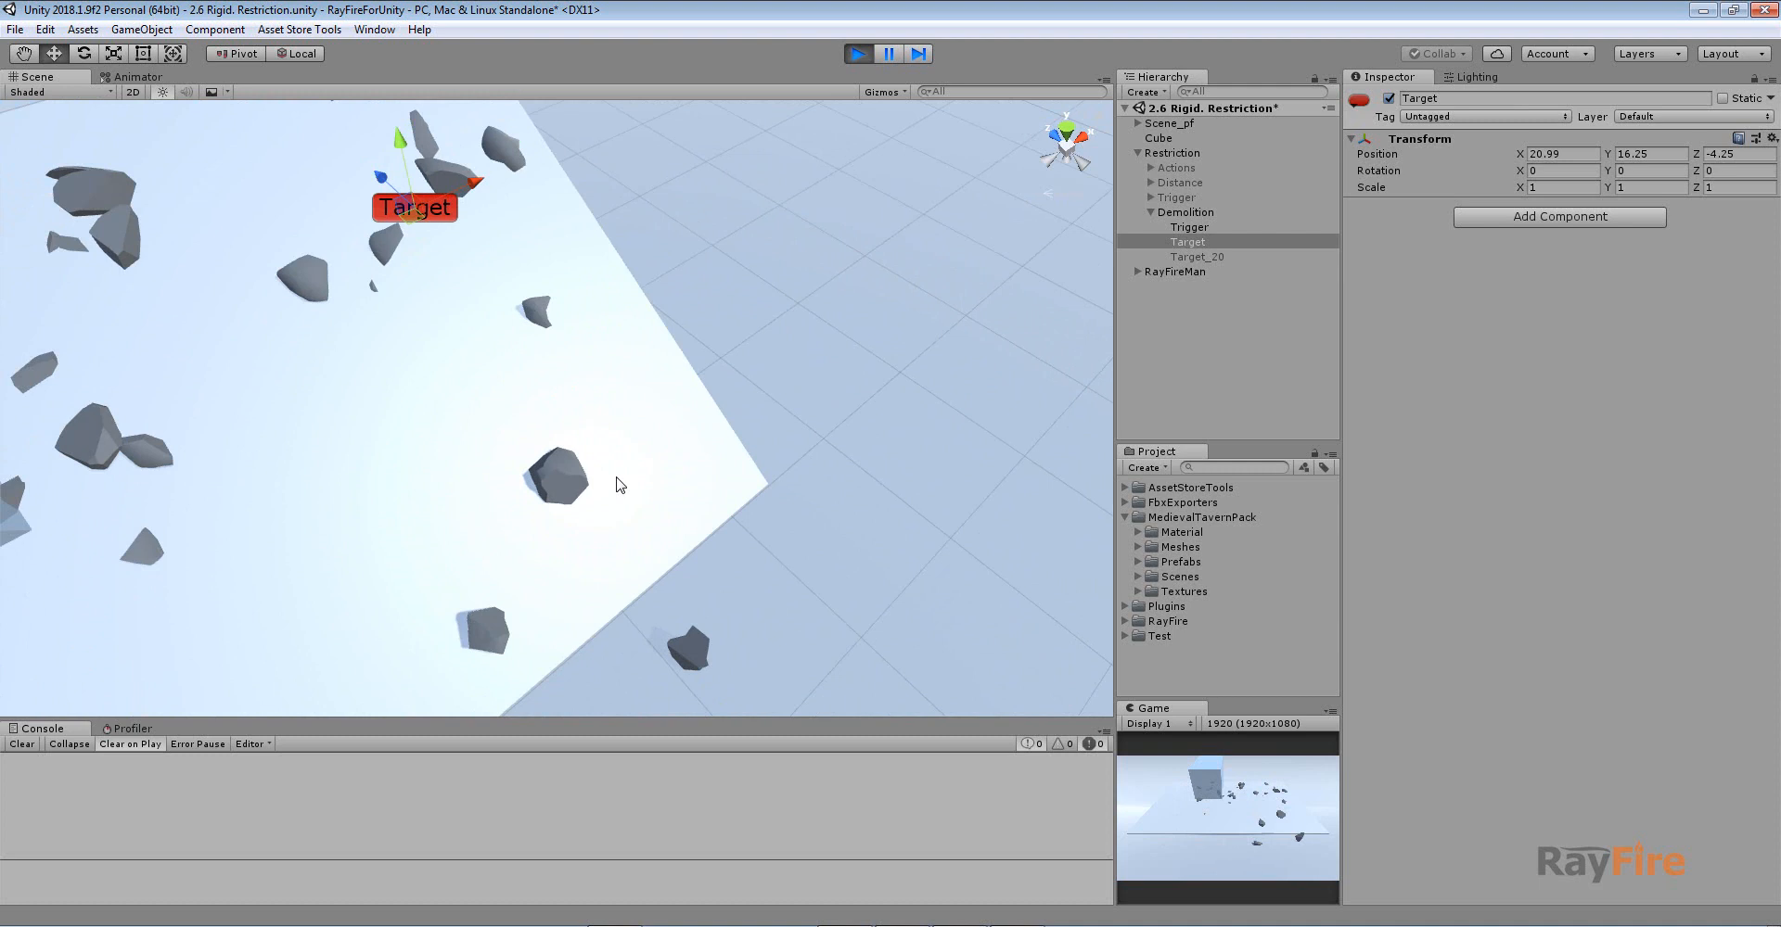
# Step: Check Target_20_fr_5's distance restriction, and move the Target object away from the fragments to Y 26.19 and Z 11.78
pyautogui.click(564, 495)
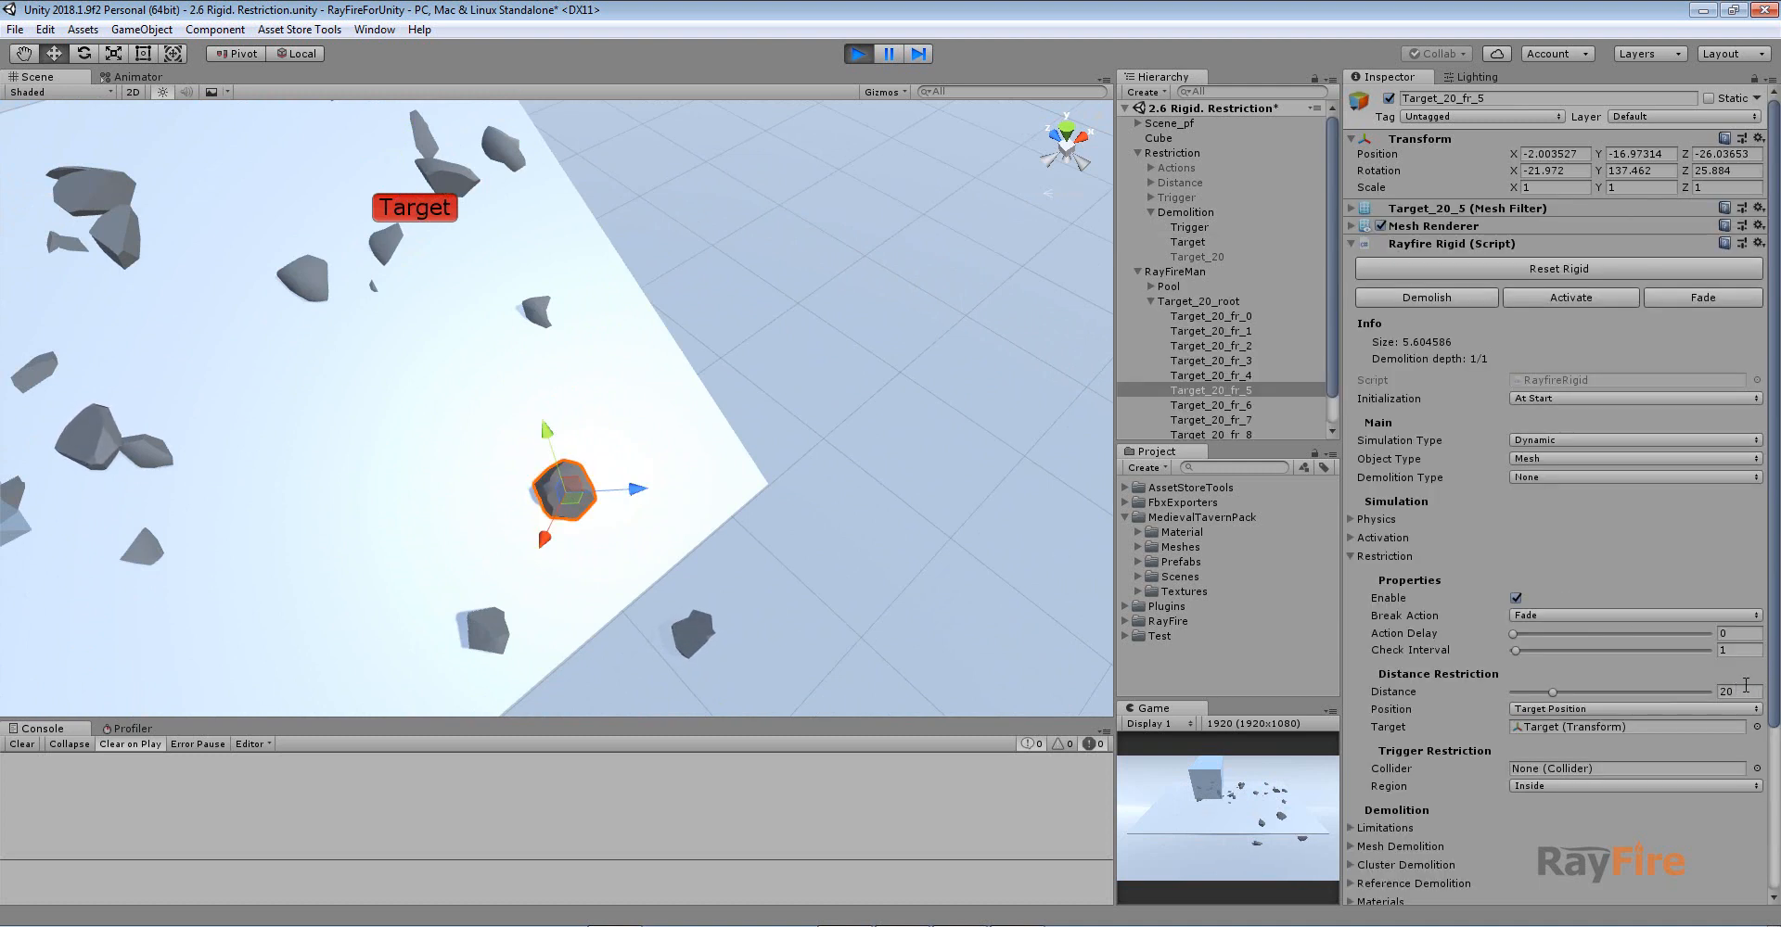
pyautogui.moveTo(552, 206); pyautogui.dragTo(647, 350, button='middle')
pyautogui.click(531, 361)
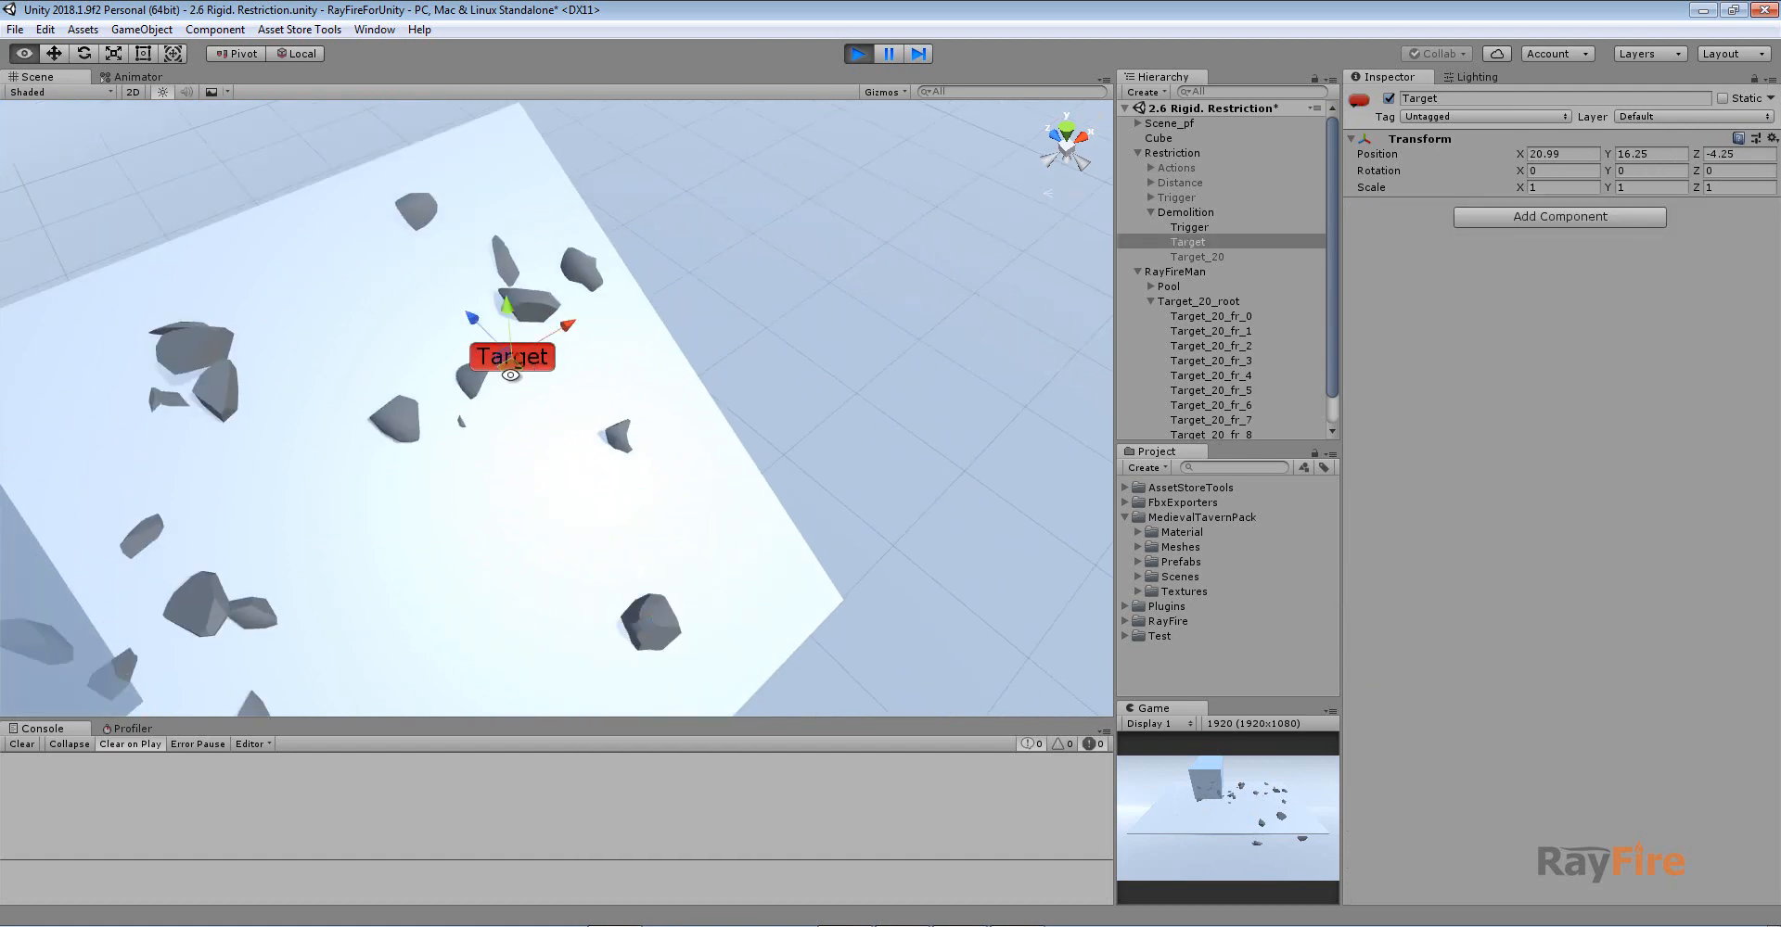
pyautogui.keyDown('alt'); pyautogui.moveTo(531, 361); pyautogui.dragTo(655, 295); pyautogui.keyUp('alt')
pyautogui.moveTo(545, 341); pyautogui.dragTo(277, 155)
pyautogui.moveTo(276, 155); pyautogui.dragTo(470, 281, button='middle')
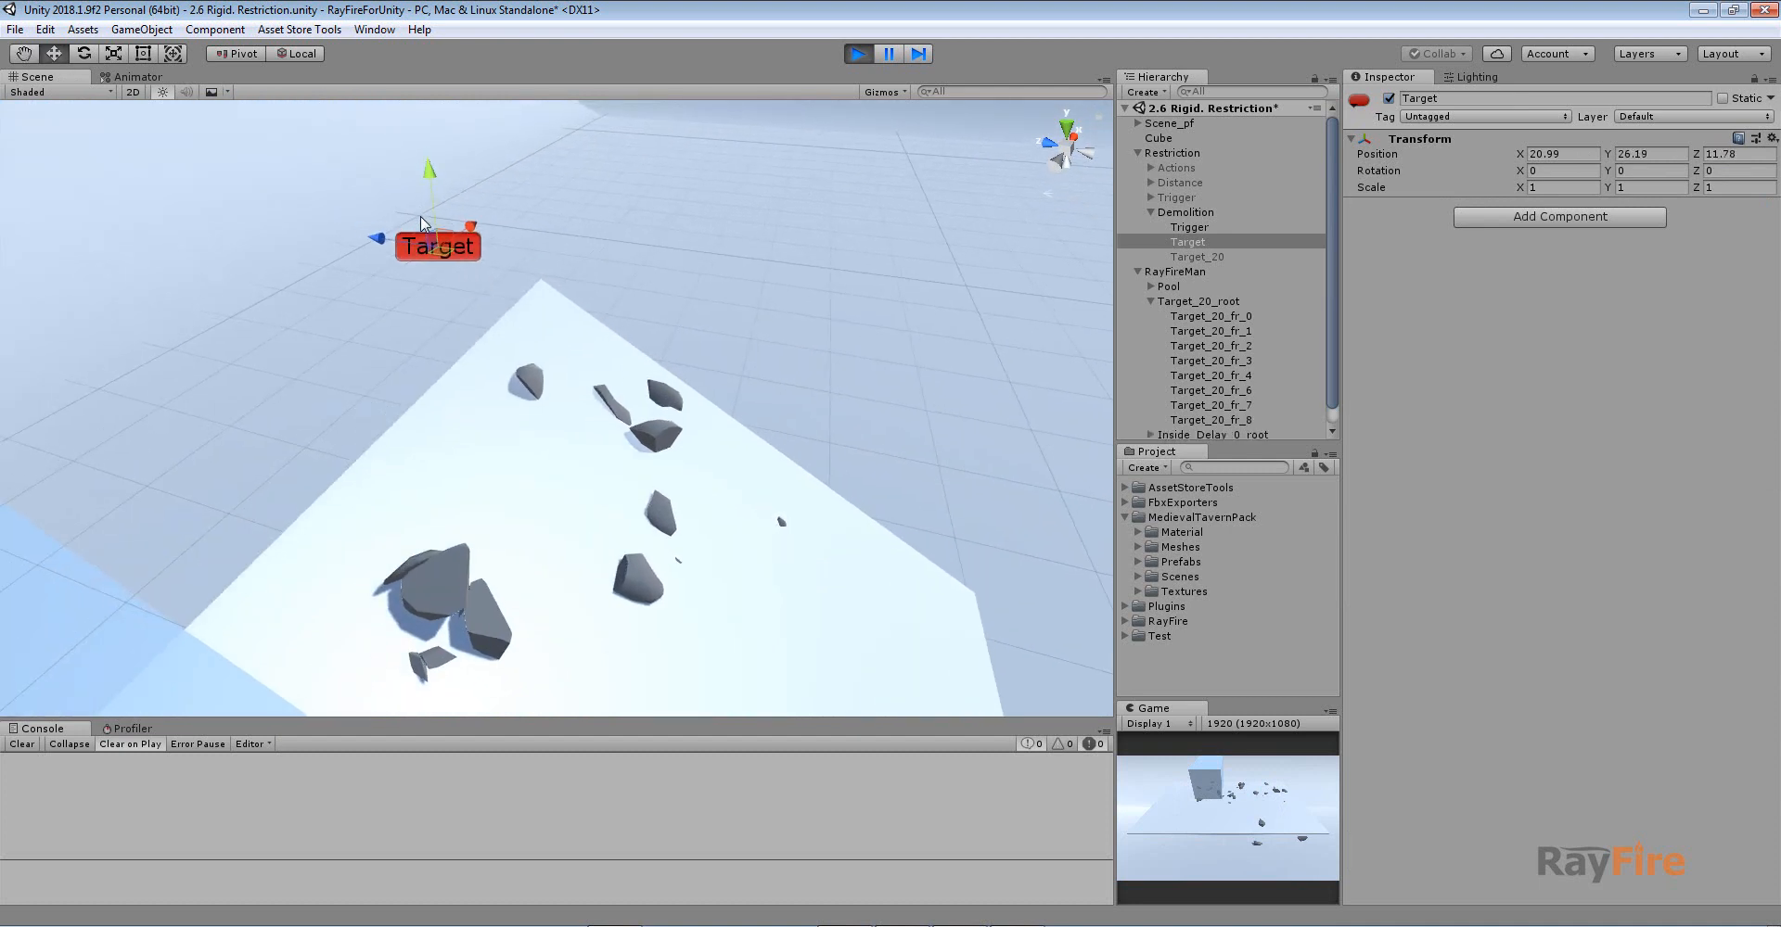
# Step: Stop the simulation, select the Demolition group's Distance_5 rock and collapse its Restriction settings
pyautogui.hotkey('ctrl', 'p')
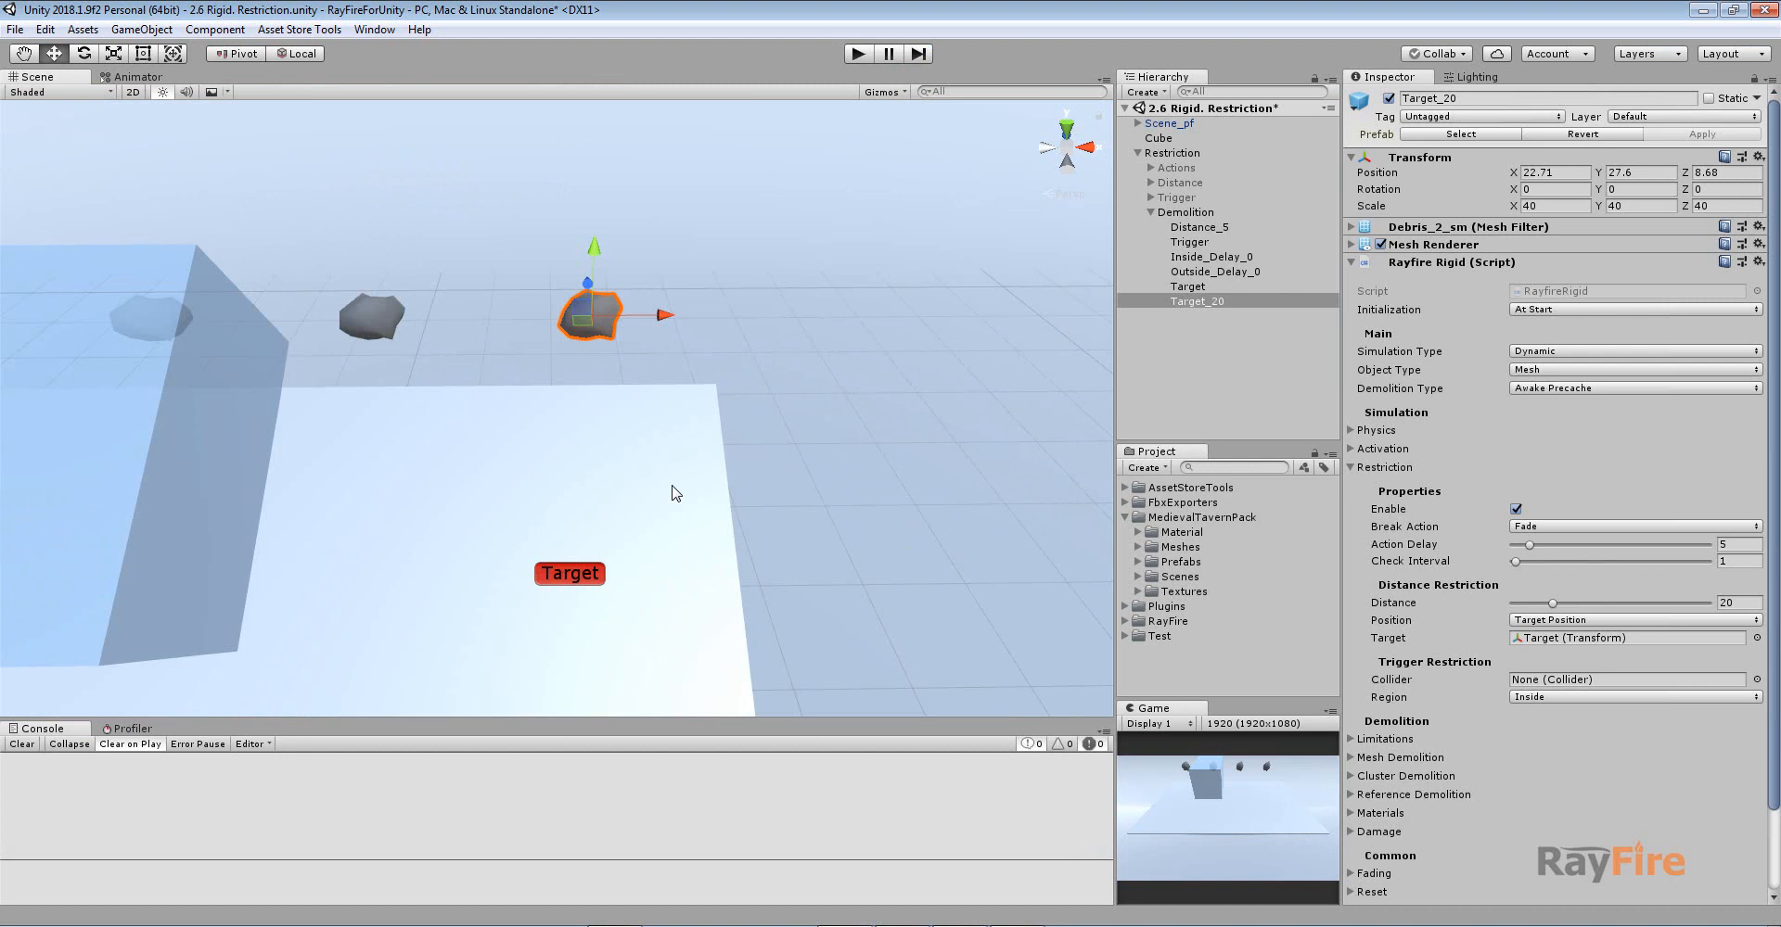
pyautogui.scroll(-10, 674, 492)
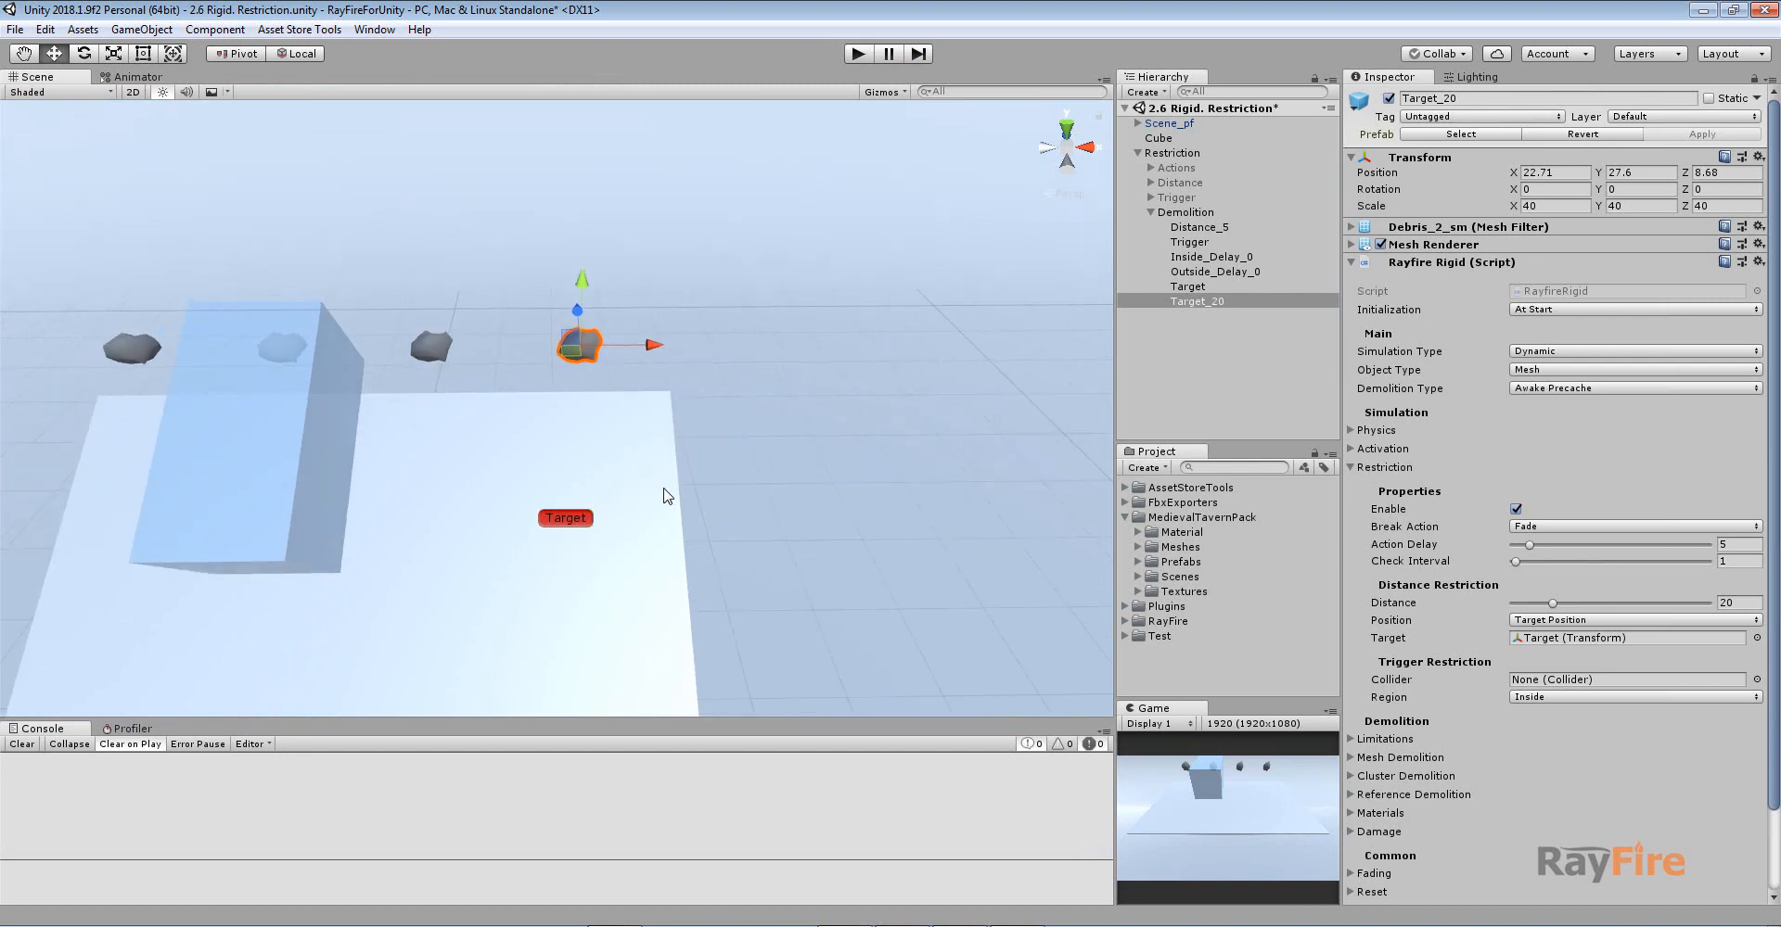
pyautogui.moveTo(661, 488); pyautogui.dragTo(781, 394, button='middle')
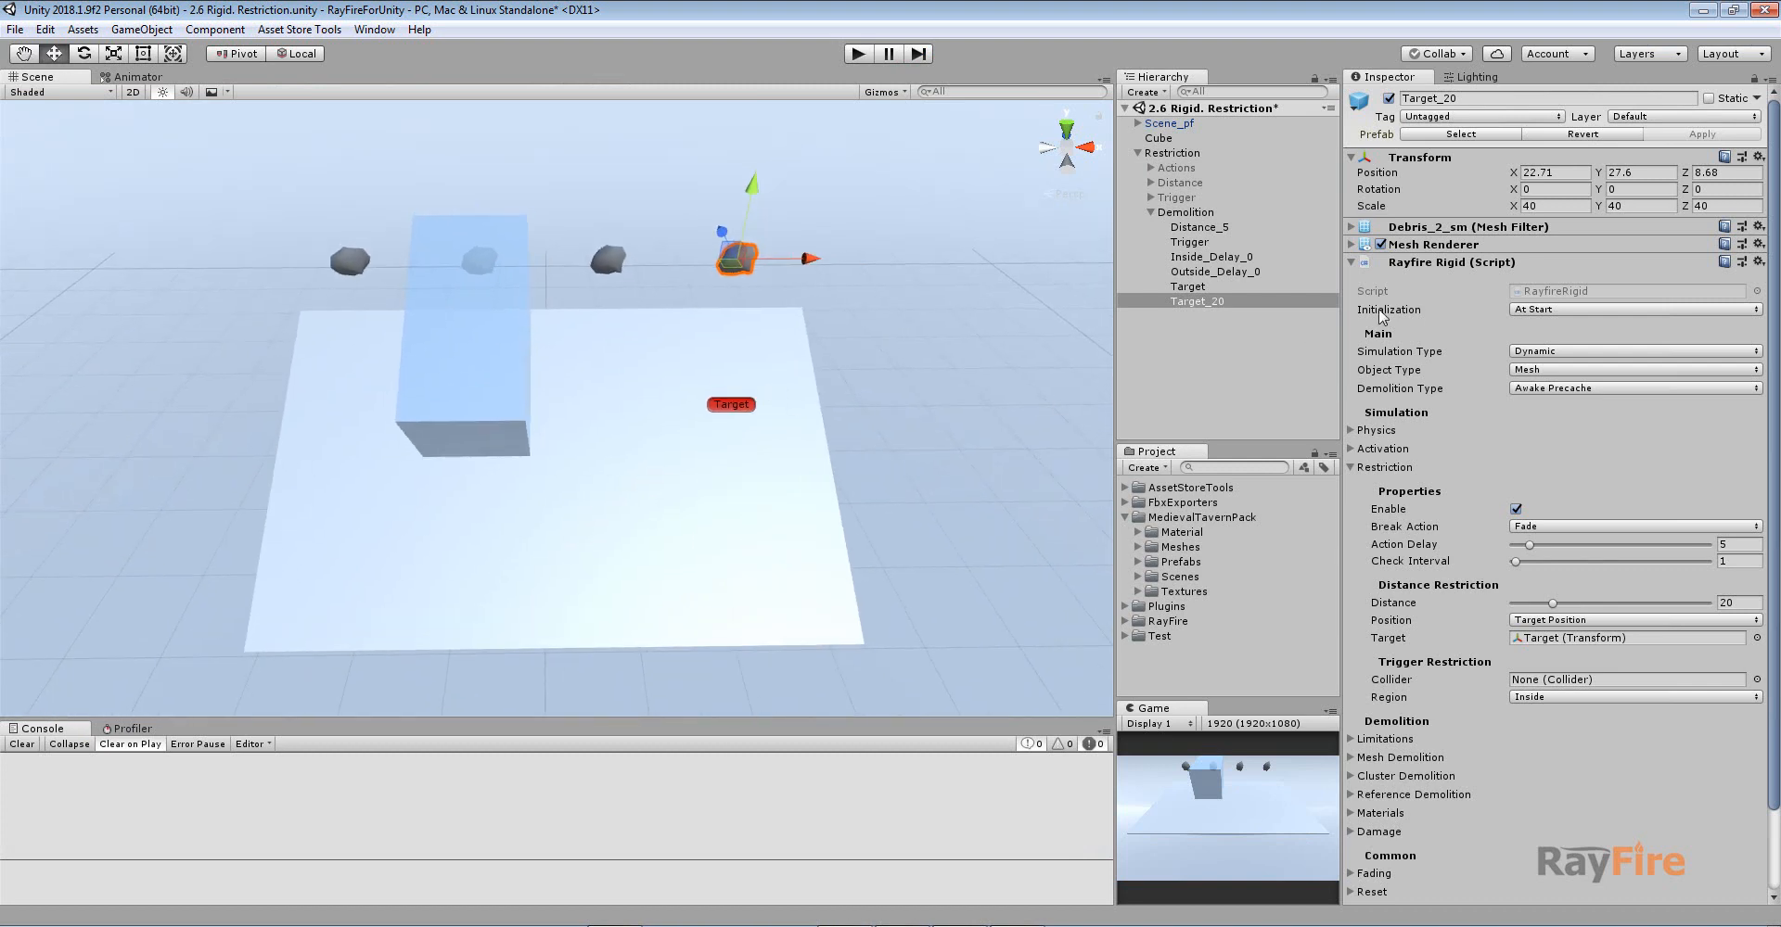
pyautogui.click(1201, 228)
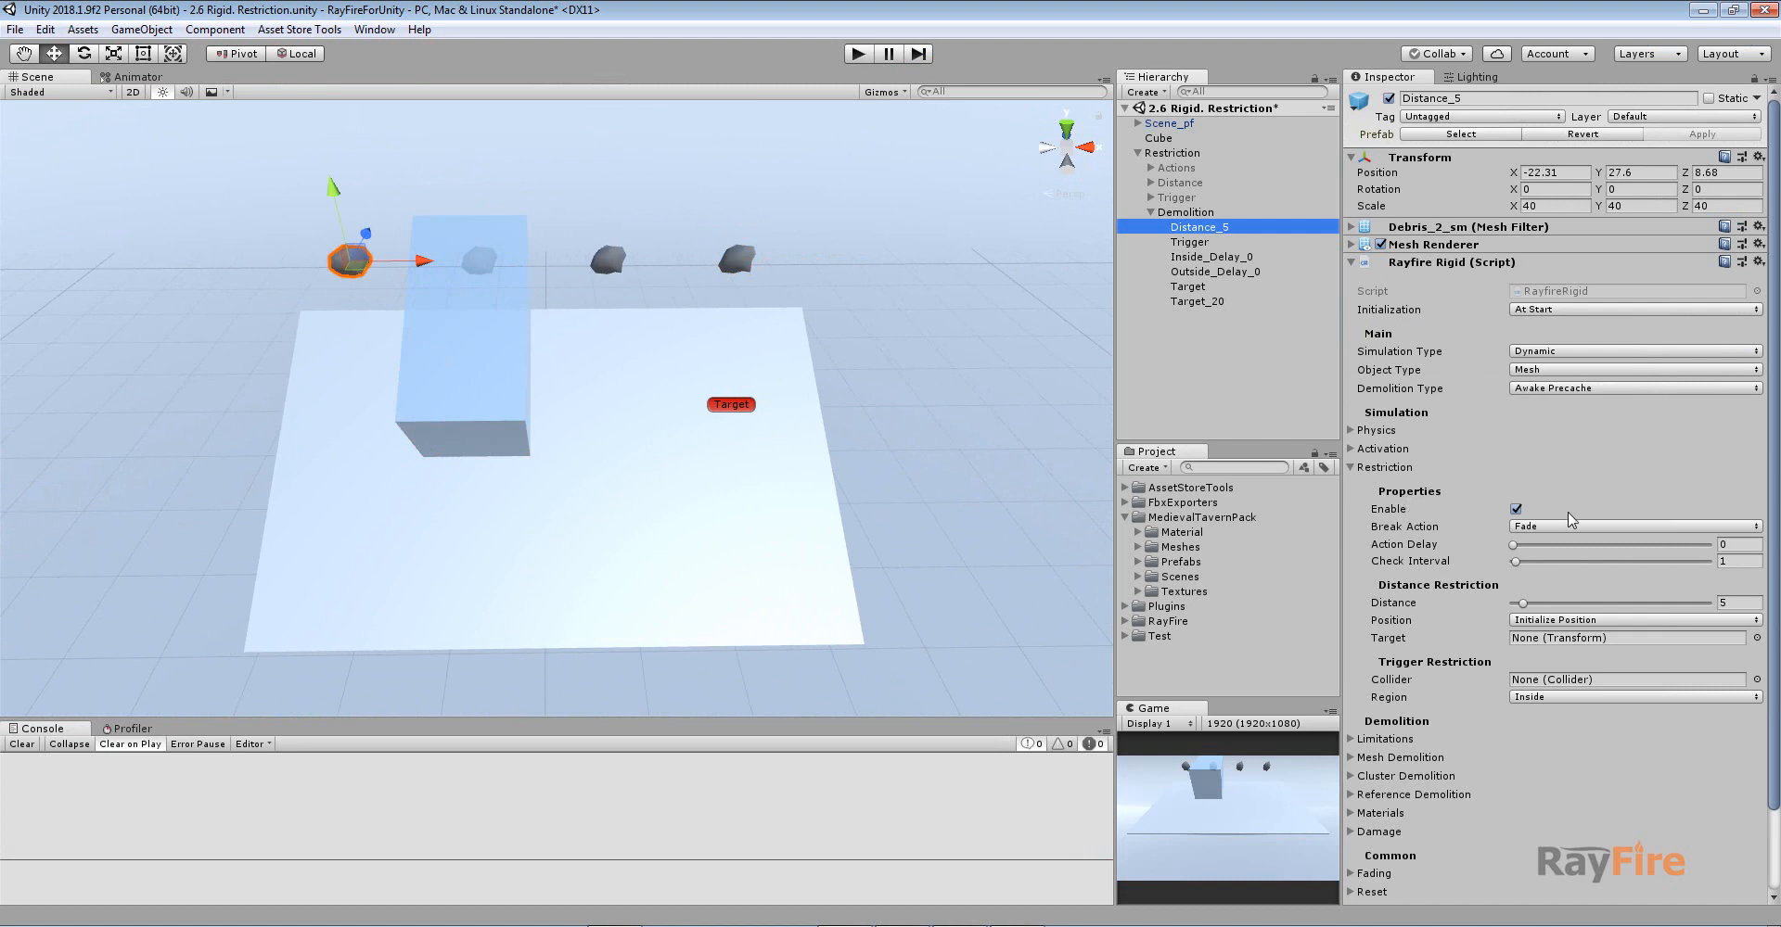
pyautogui.click(1384, 468)
pyautogui.click(1067, 926)
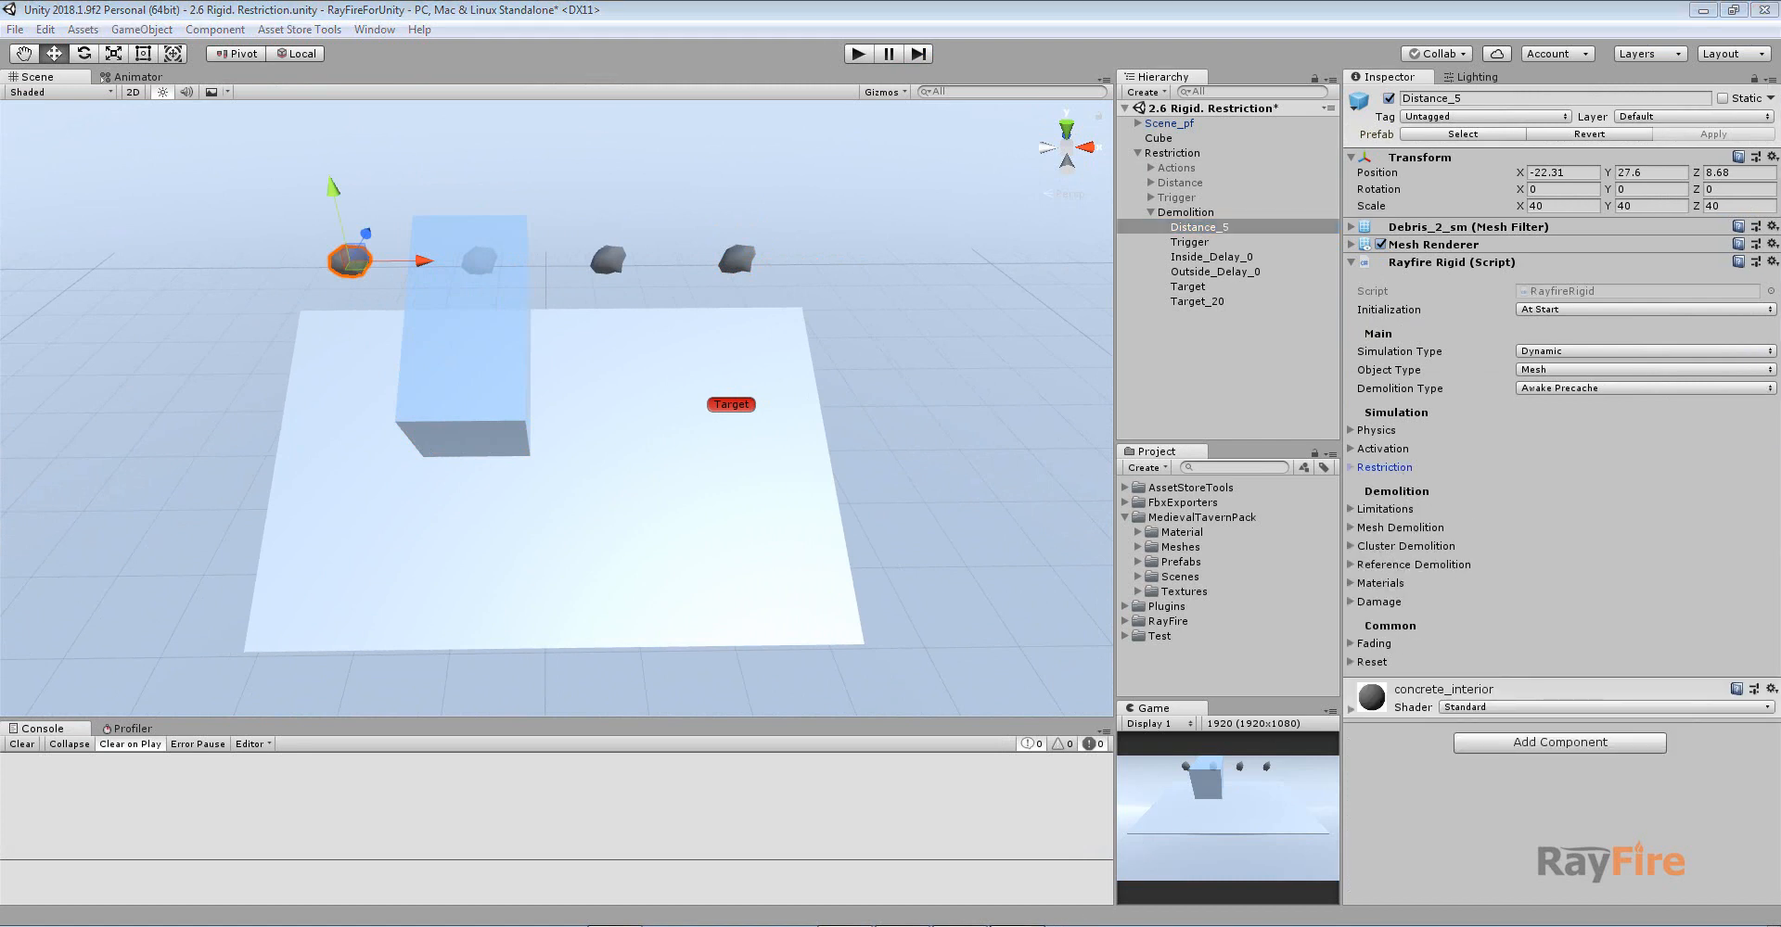